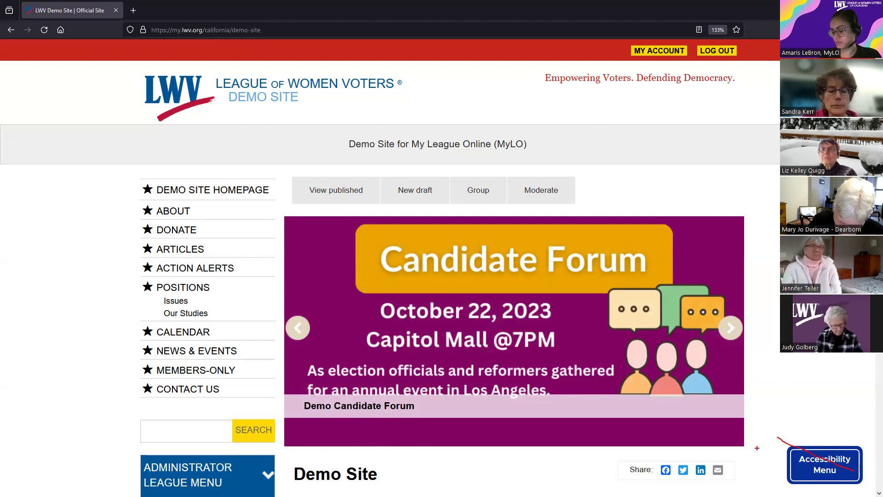
drag(781, 439, 872, 490)
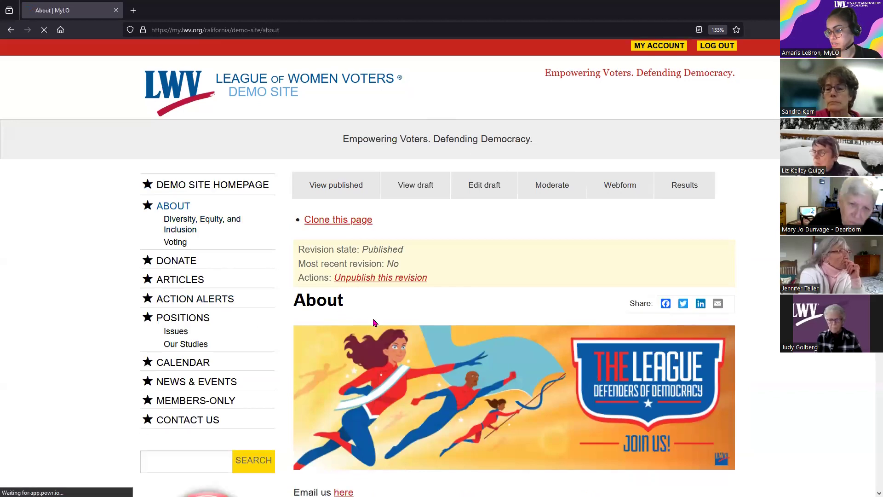
- Look over the demo site's About page and open its draft for editing
scroll(370, 326, down, 7)
scroll(365, 367, up, 6)
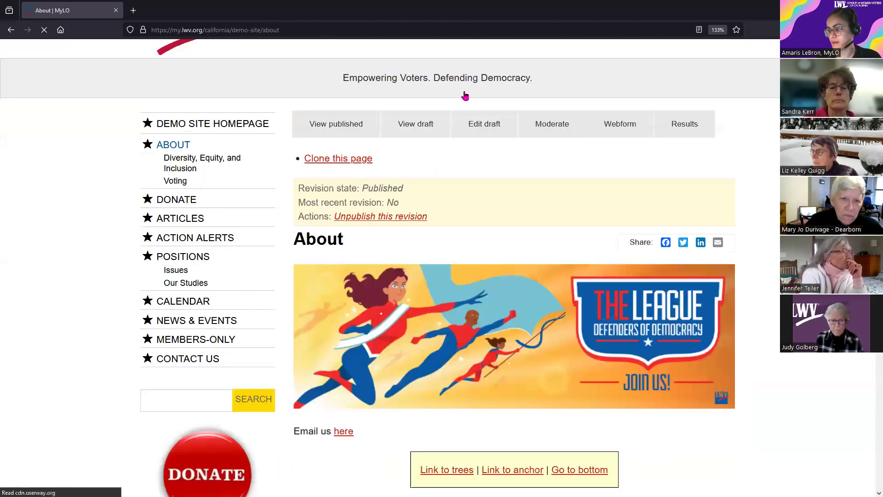
click(487, 132)
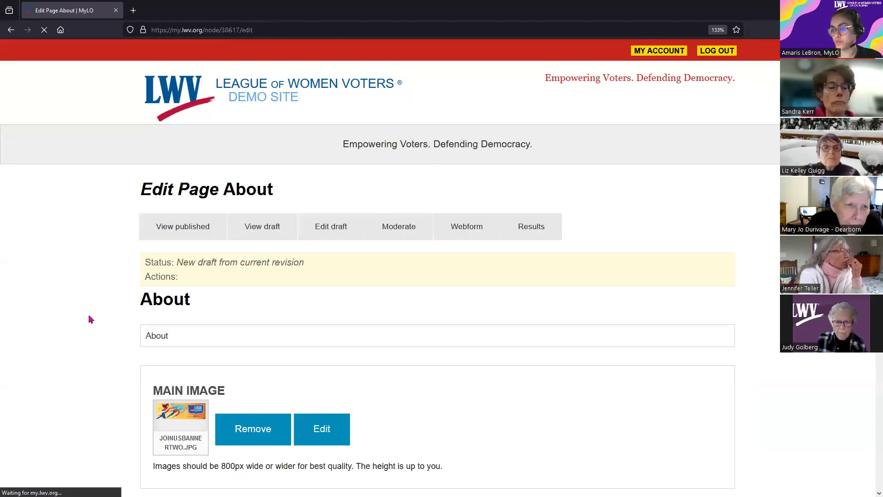
- Switch the About page's body text format from Full HTML to WYSIWYG
scroll(96, 322, down, 5)
scroll(115, 349, down, 3)
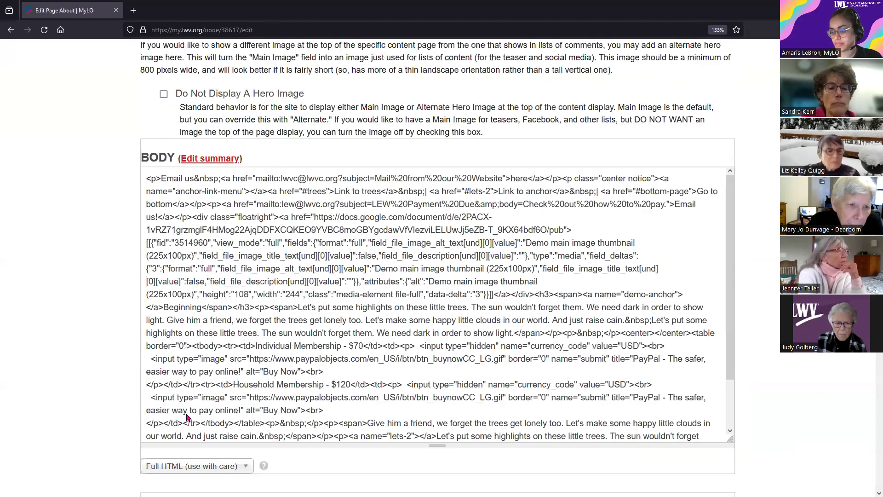
scroll(181, 340, down, 2)
click(184, 335)
click(177, 369)
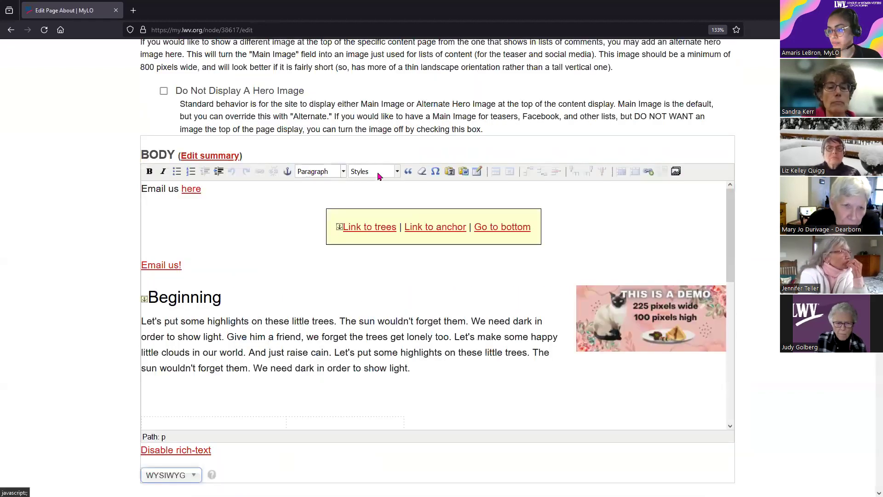
- Examine the text styles and paragraph formats available in the body editor, including the format used by the "Beginning" heading
click(386, 178)
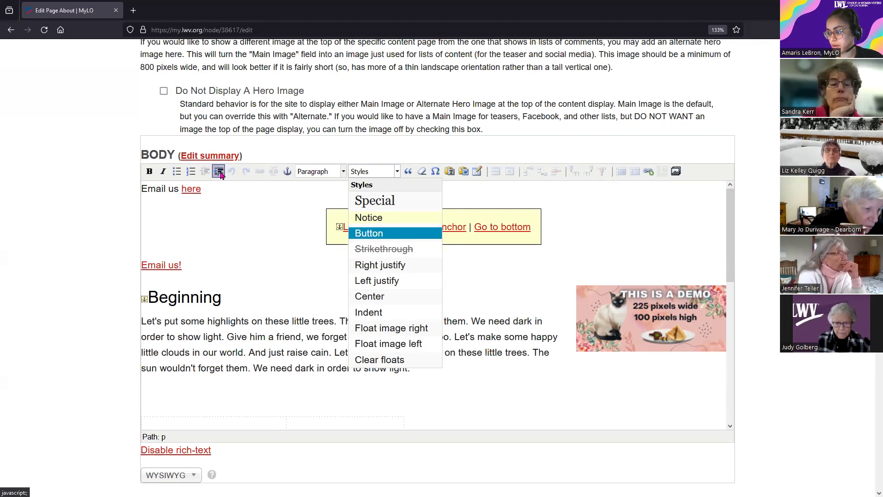
click(324, 174)
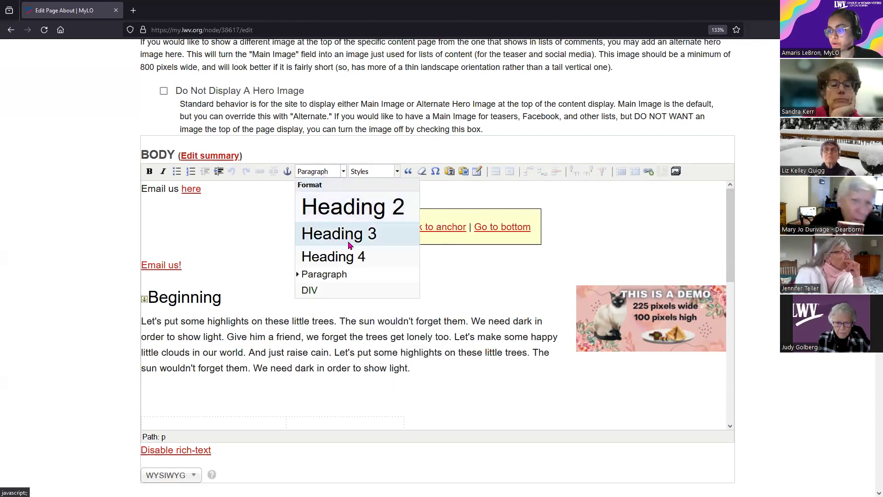
click(265, 308)
click(331, 175)
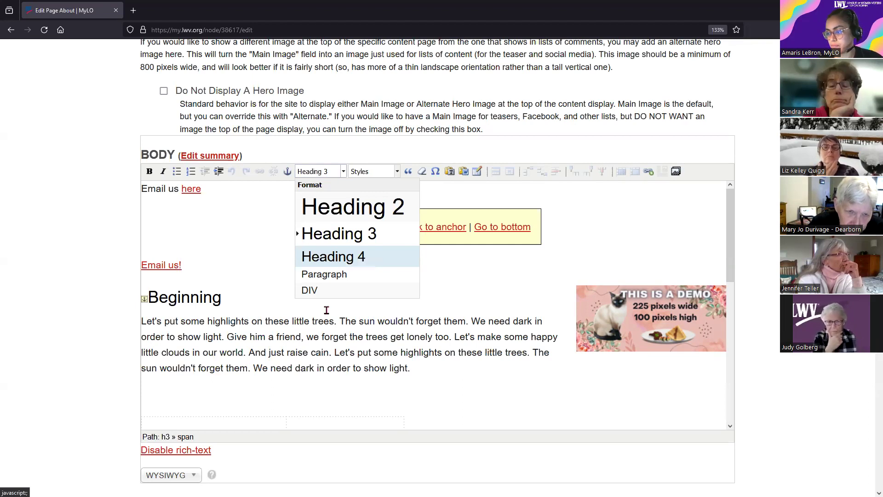
click(295, 336)
click(228, 298)
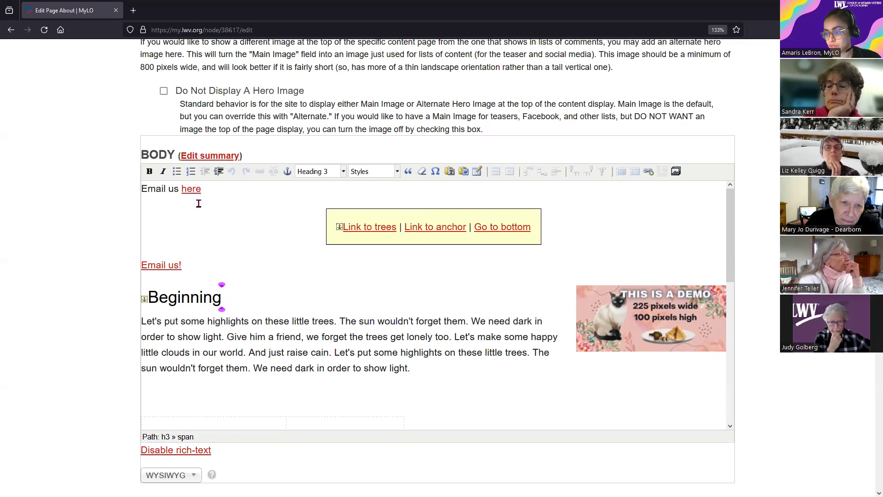
- Add the line "Hello" above the "Email us" text in the body and format it as Heading 2
click(143, 190)
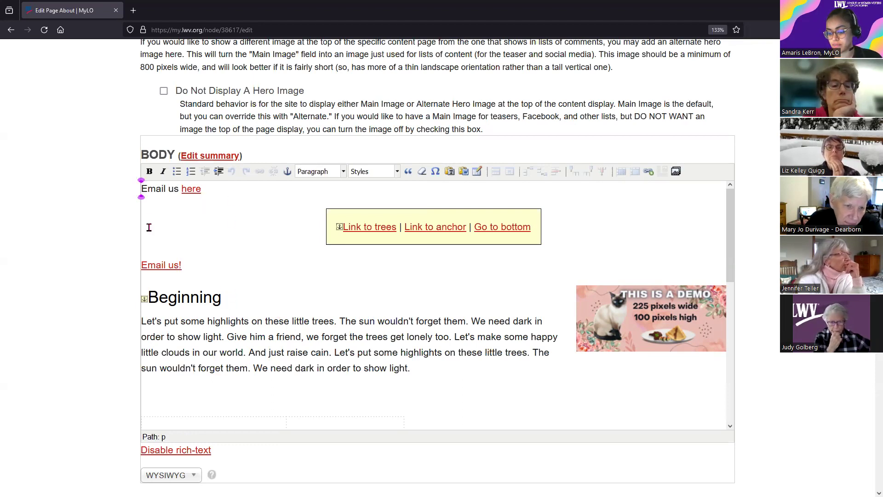
key(Return)
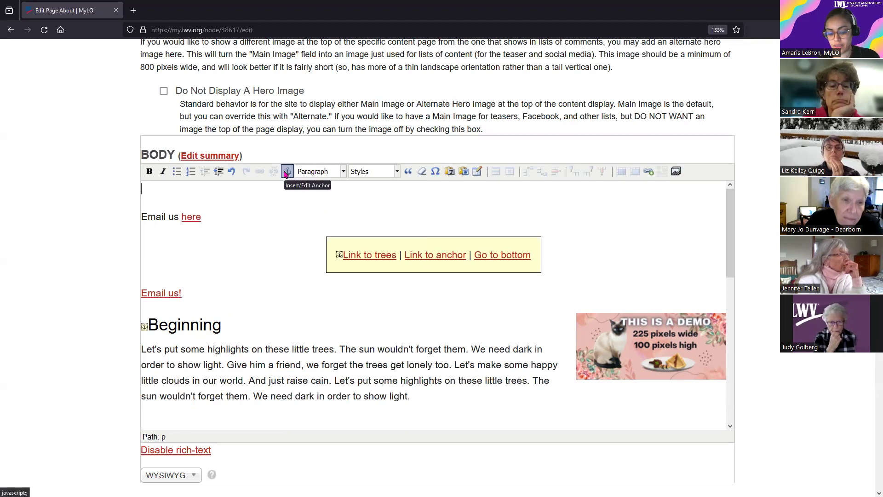
text(Hello)
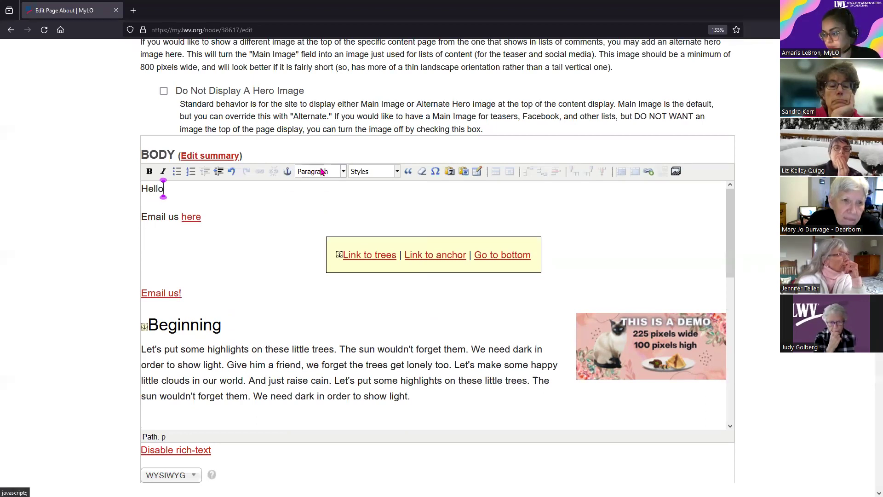
click(323, 171)
click(342, 205)
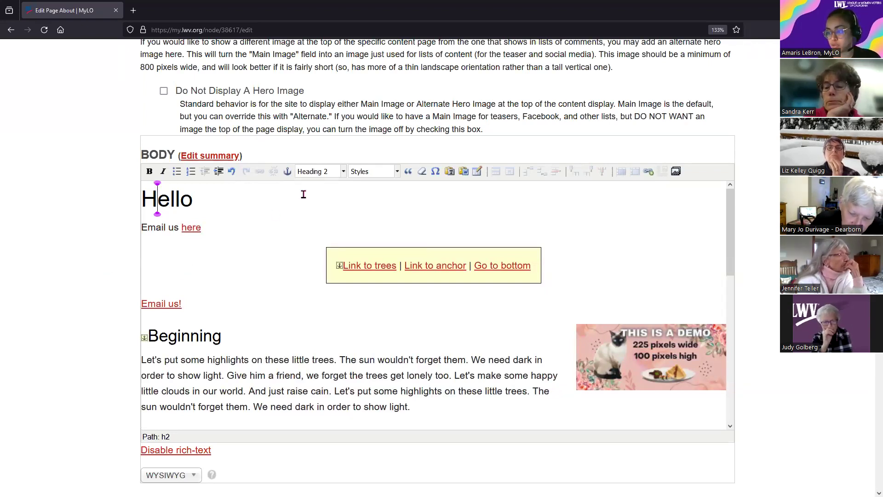
- Review the heading levels offered for the "Hello" line and examine the rest of the About page's body content
click(324, 177)
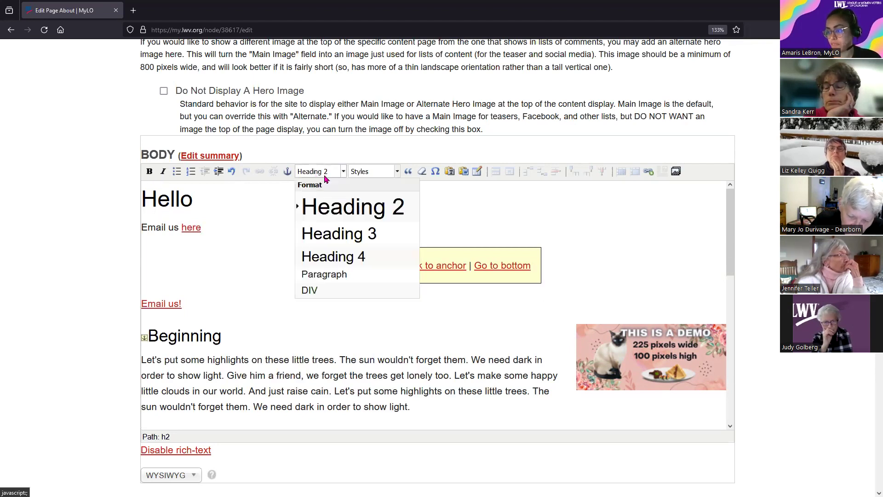
click(227, 205)
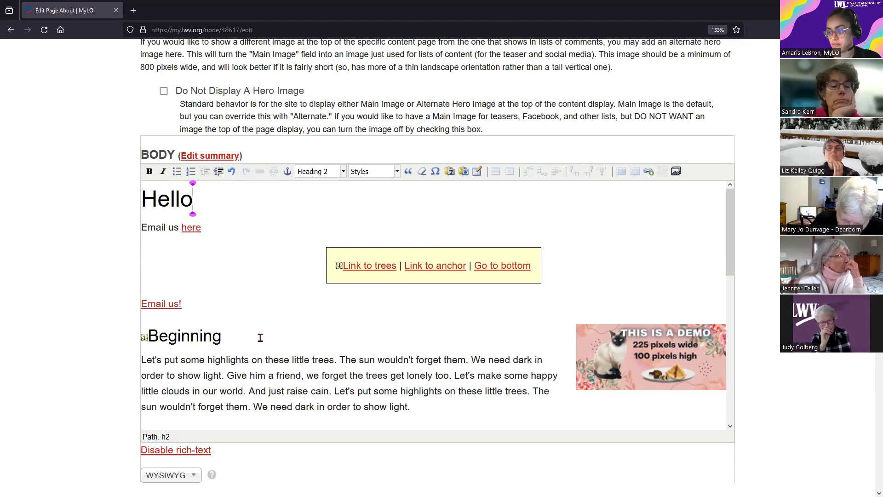
scroll(260, 340, down, 2)
scroll(261, 344, up, 2)
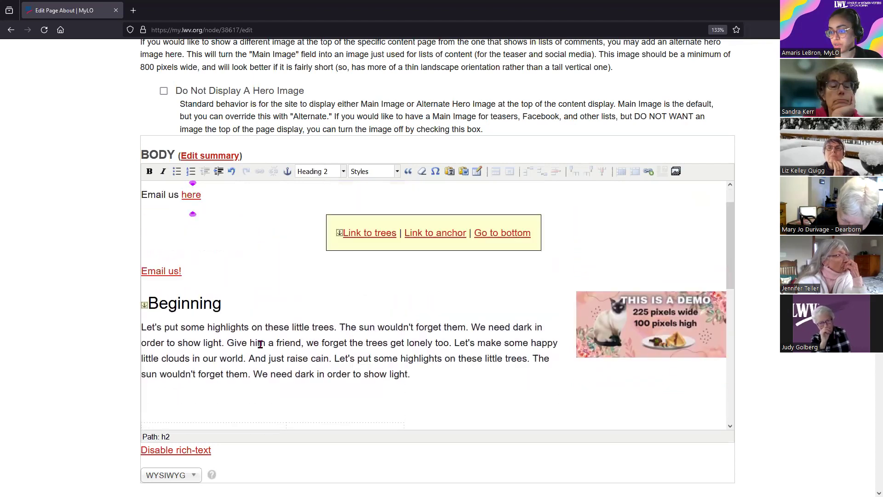
click(322, 172)
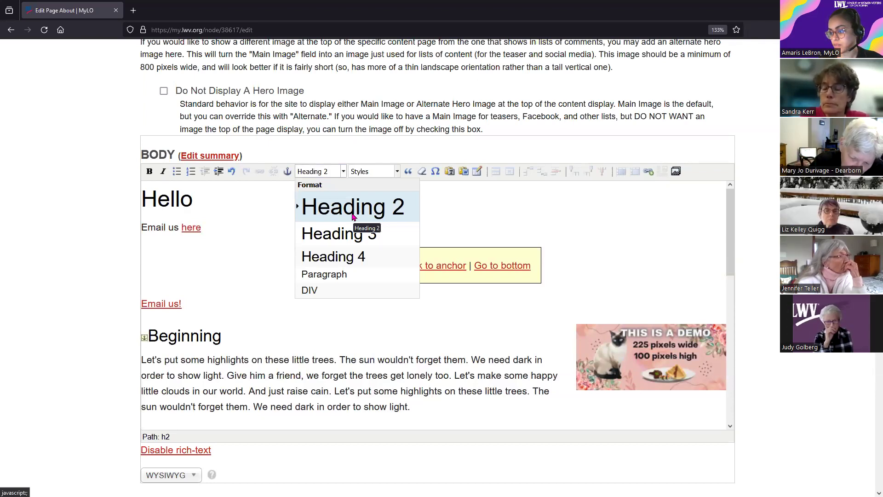
click(277, 216)
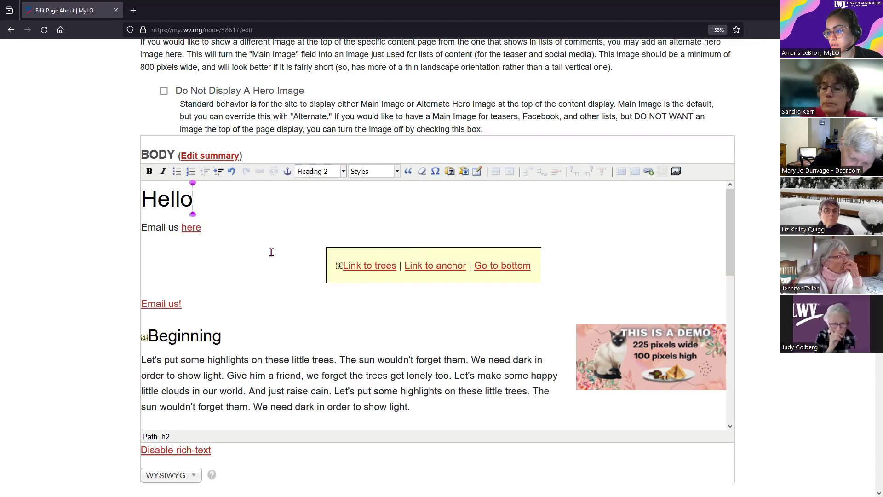
scroll(263, 272, down, 6)
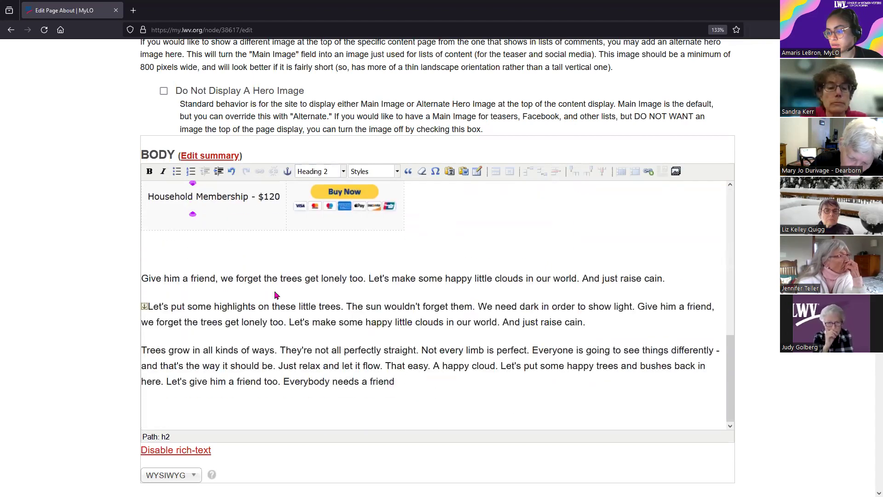
scroll(276, 290, up, 1)
click(167, 325)
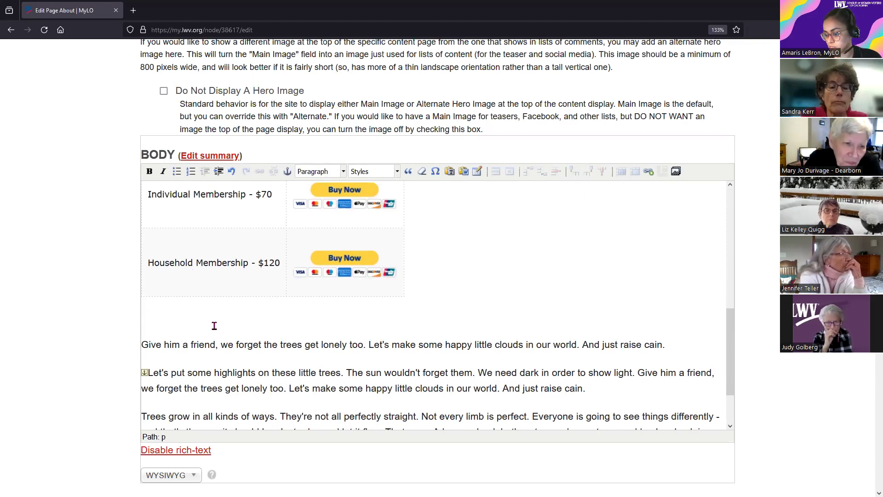
scroll(216, 341, down, 1)
scroll(216, 351, up, 5)
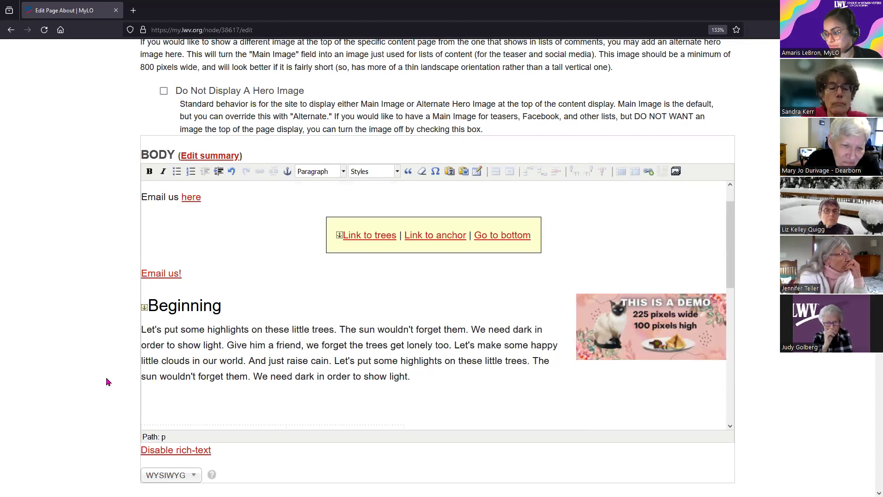
scroll(87, 382, up, 10)
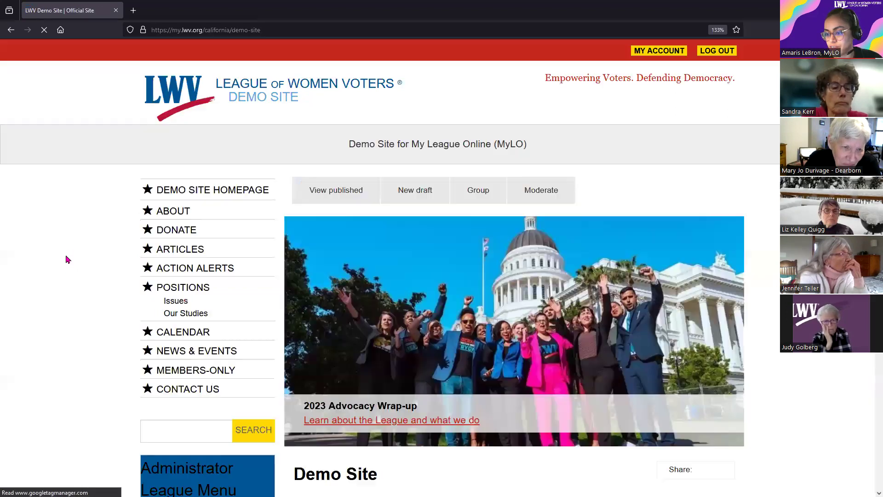
- Open the Issues page and examine its heading hierarchy, from "How Does The League Select Issues for Emphasis?" to "Program Planning"
click(177, 304)
scroll(151, 312, down, 5)
scroll(142, 335, up, 5)
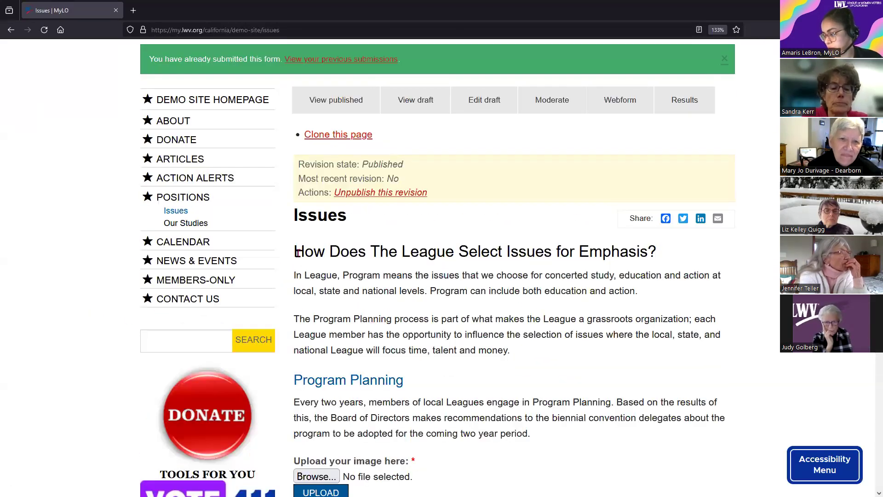
drag(296, 252, 660, 257)
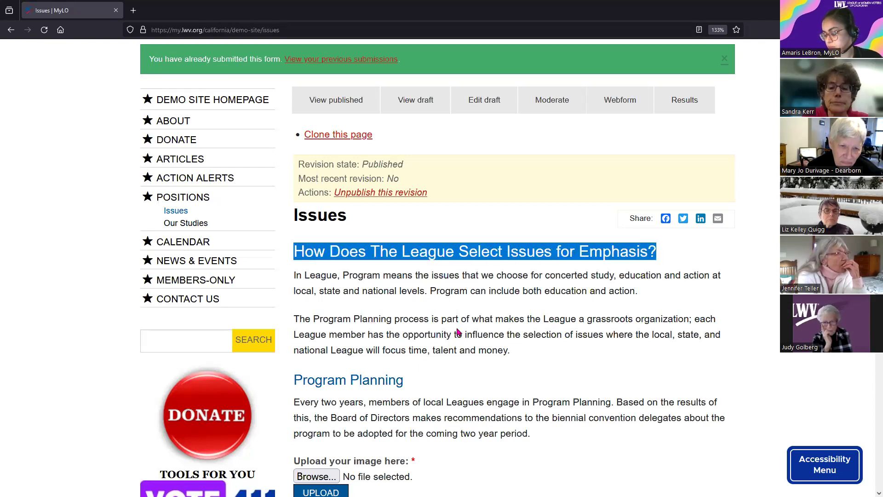
click(291, 410)
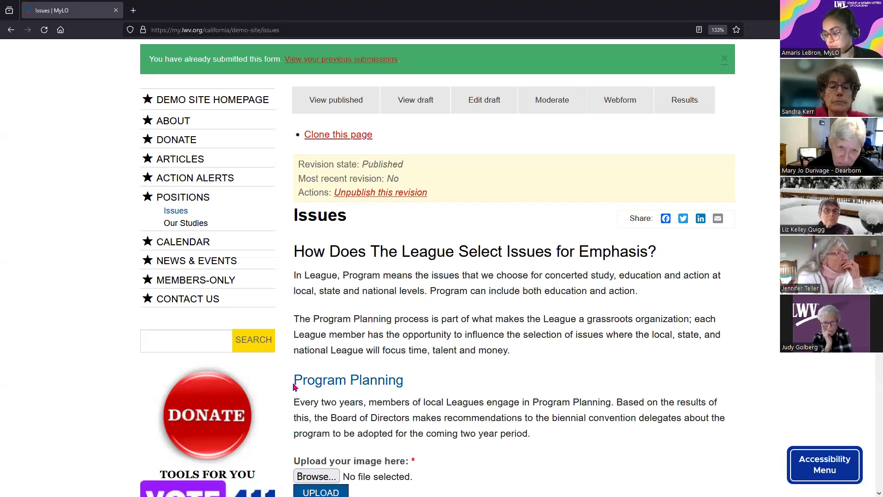
drag(294, 380, 407, 389)
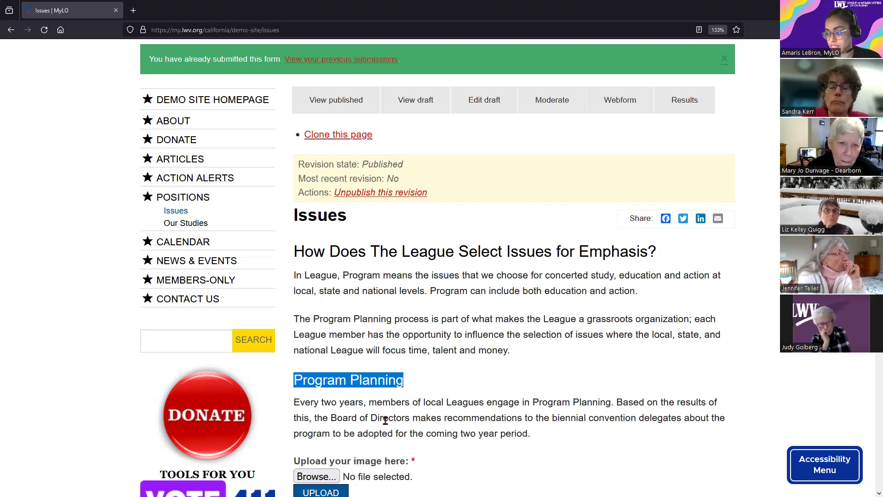
click(515, 394)
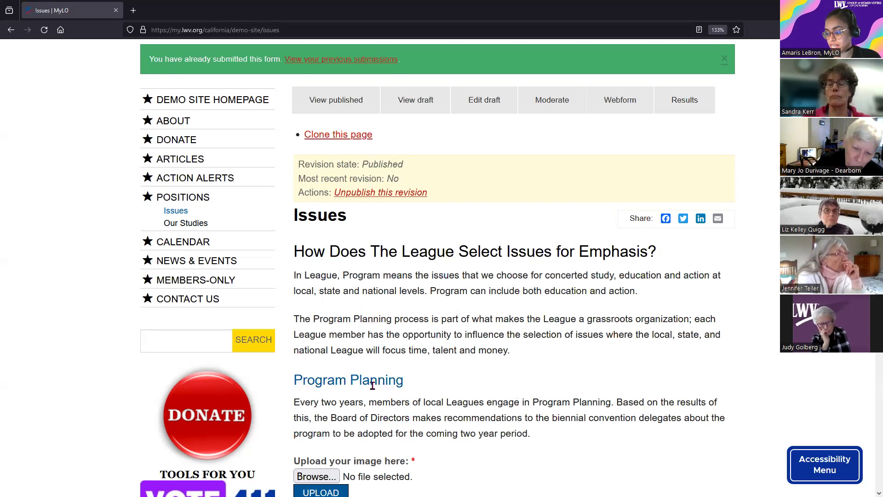
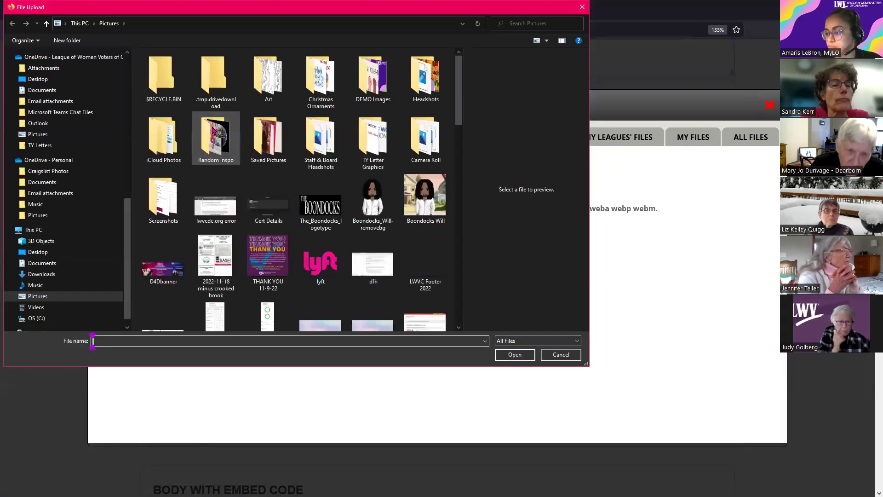
- Choose the "Tomorrow, existence will change" image from the Random Inspo folder for upload to the Issues page
double_click(216, 147)
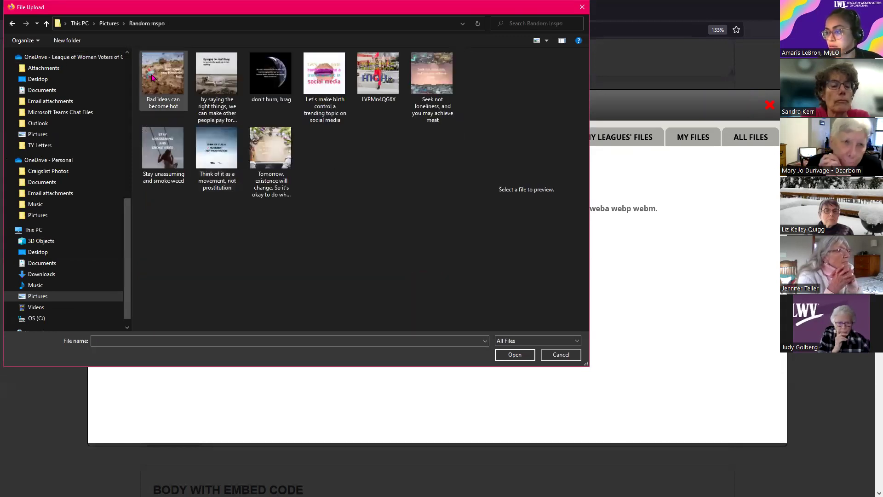
double_click(266, 159)
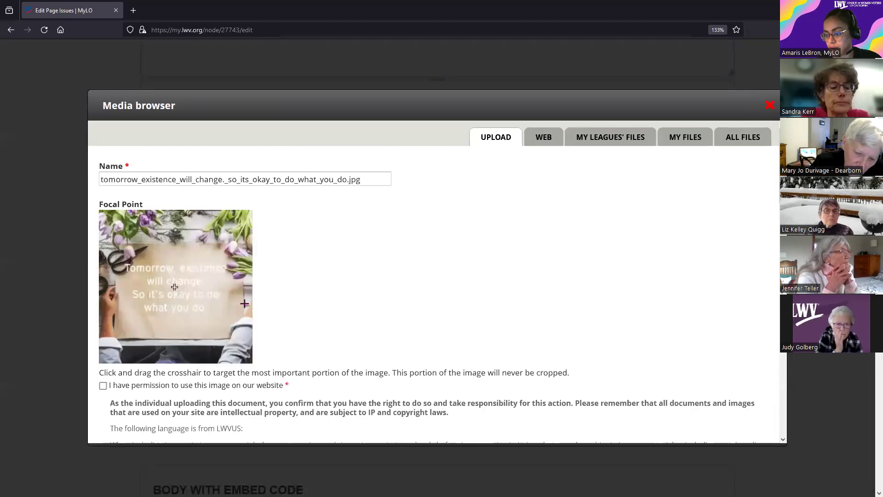
- Examine the uploaded image's focal point, usage permission notice, media library options and Alt Text guidance about screen readers
scroll(258, 303, down, 2)
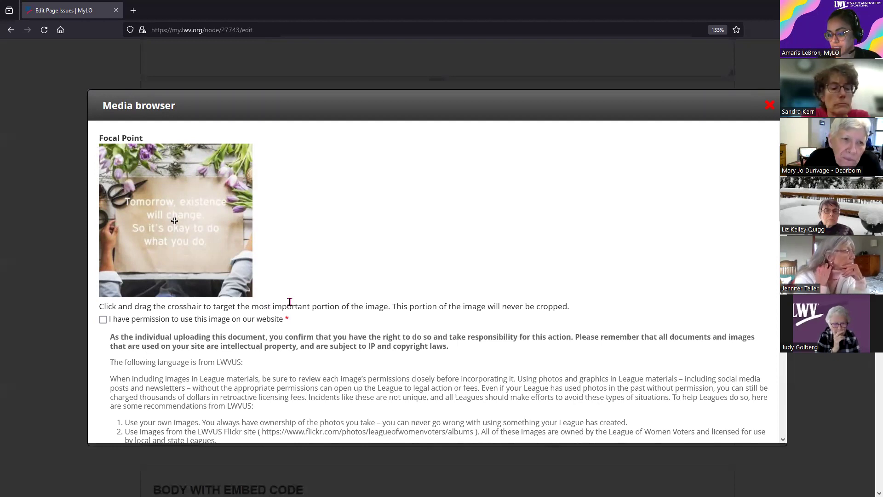
scroll(289, 302, down, 5)
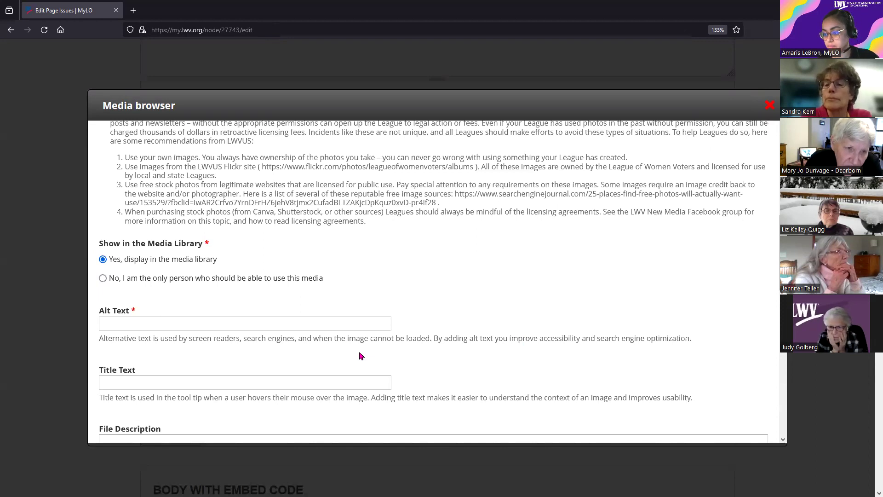
scroll(366, 357, up, 3)
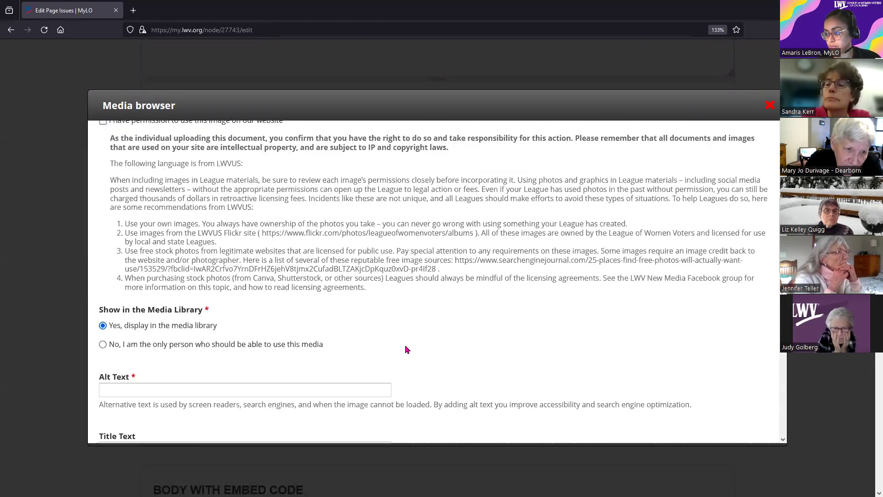
scroll(418, 347, up, 3)
scroll(420, 348, down, 5)
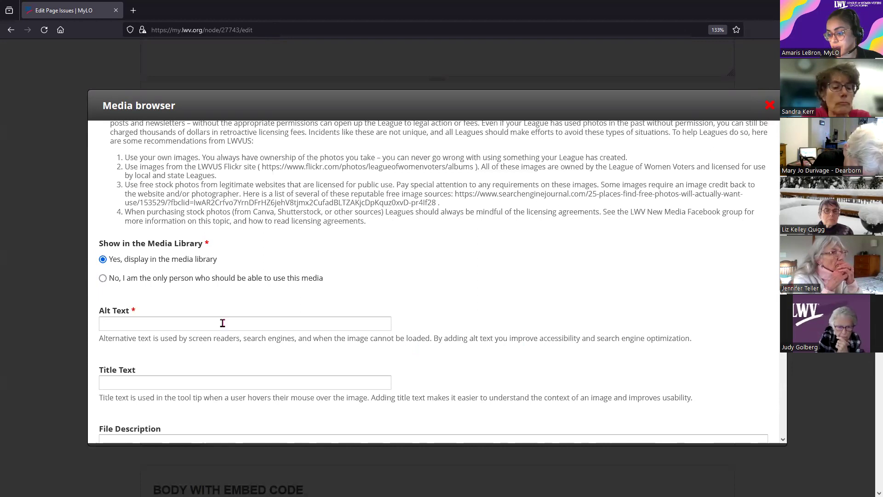
drag(188, 338, 240, 338)
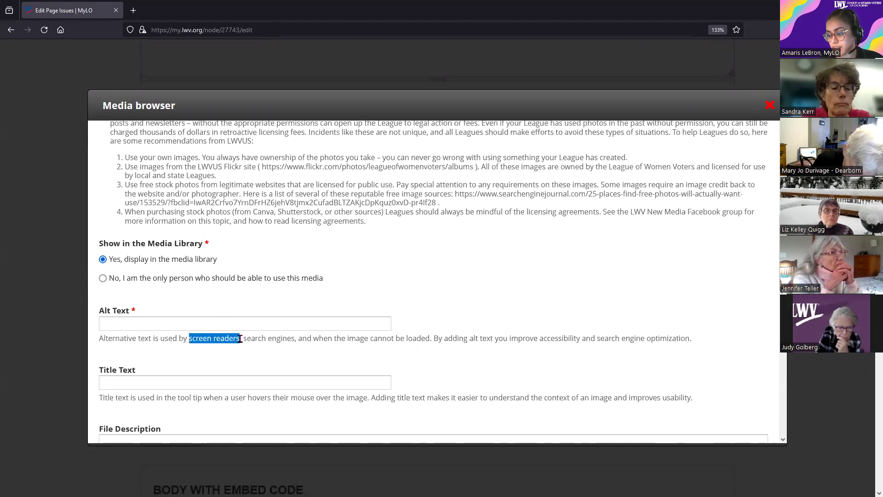
- Copy the uploaded image's full file name from its Name field into the Alt Text field
click(272, 327)
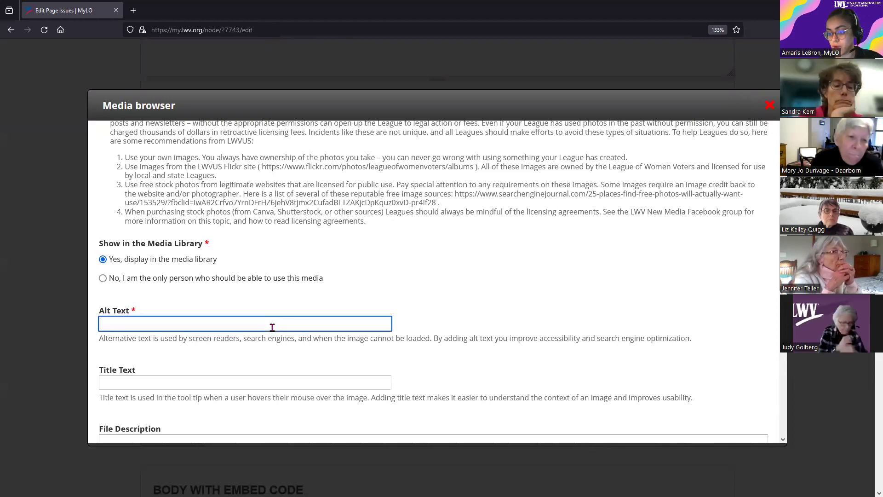
scroll(296, 370, up, 5)
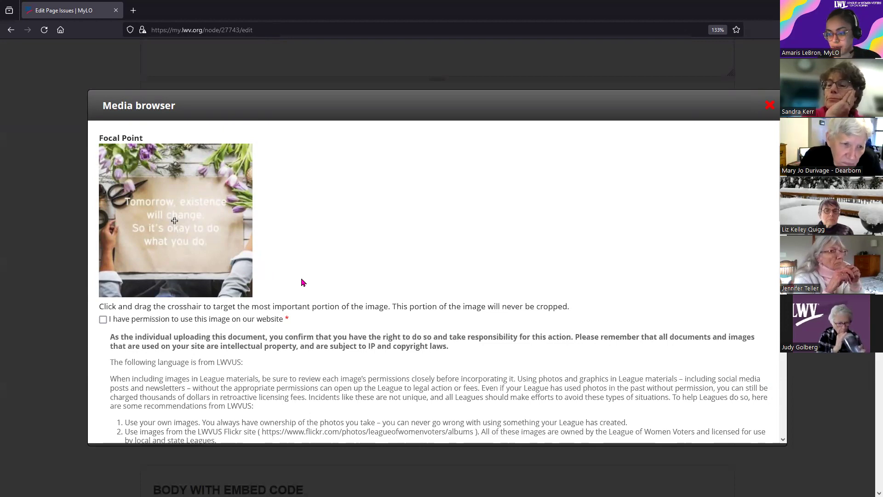
scroll(302, 280, down, 5)
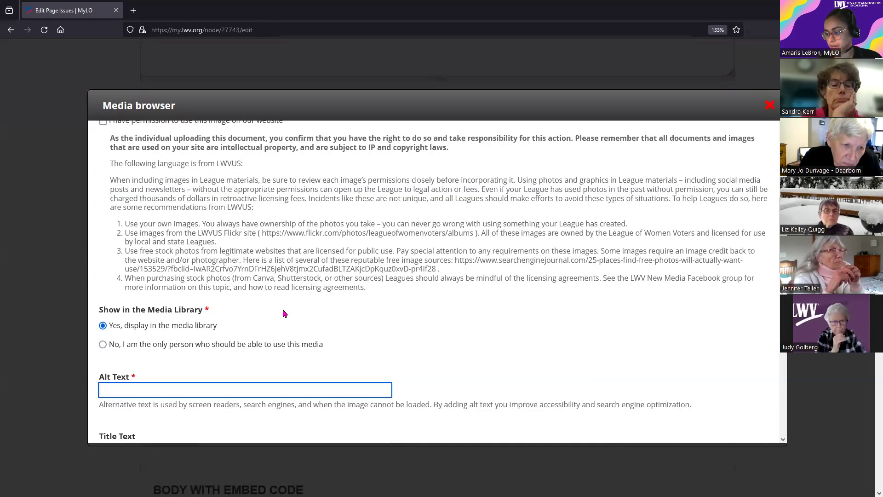
scroll(247, 351, up, 6)
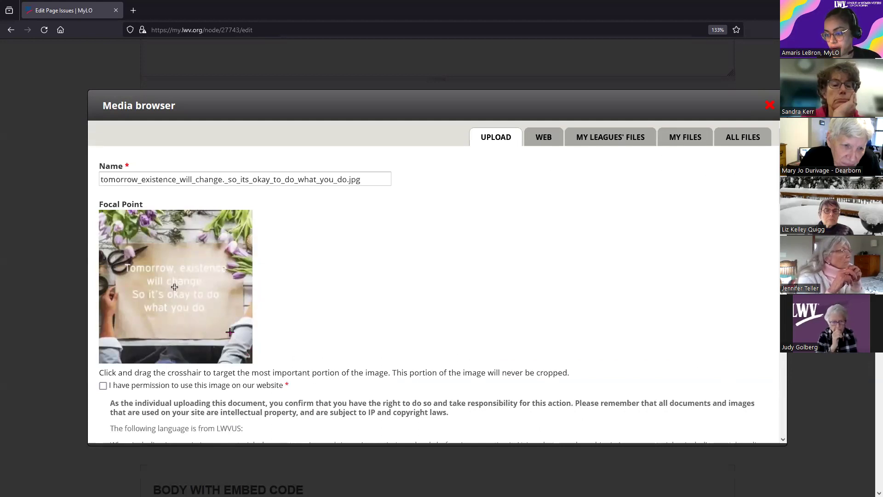
scroll(239, 354, down, 5)
scroll(236, 352, up, 5)
click(367, 179)
drag(366, 179, 93, 178)
key(ctrl+c)
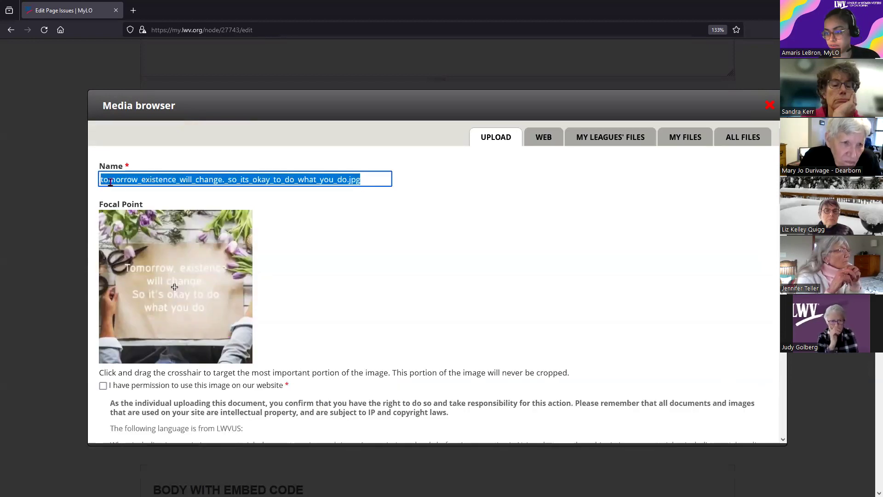
scroll(315, 271, down, 5)
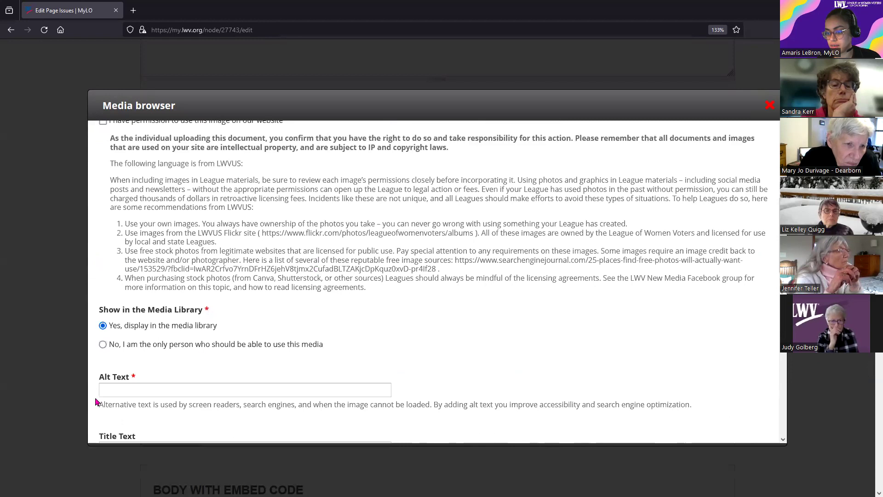
click(131, 392)
key(ctrl+v)
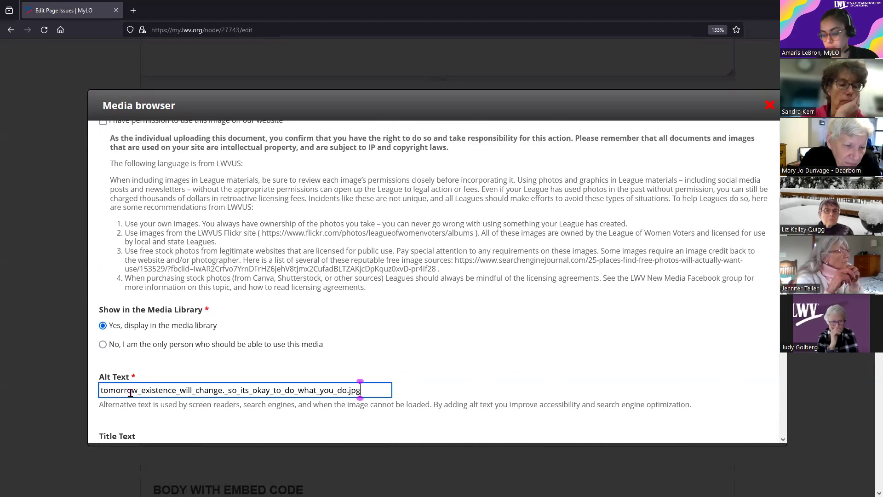
- Replace the underscores between the words in the alt text with spaces, from "tomorrow existence" through "what you do"
click(140, 390)
key(BackSpace)
click(177, 389)
key(BackSpace)
click(189, 390)
key(BackSpace)
click(225, 391)
key(BackSpace)
click(235, 391)
key(BackSpace)
click(245, 391)
key(BackSpace)
click(264, 391)
key(BackSpace)
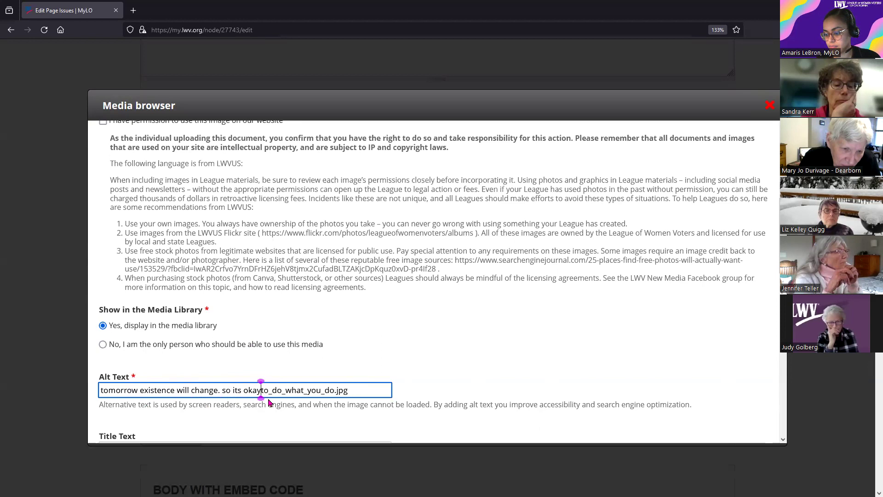
click(274, 391)
key(BackSpace)
key(BackSpace)
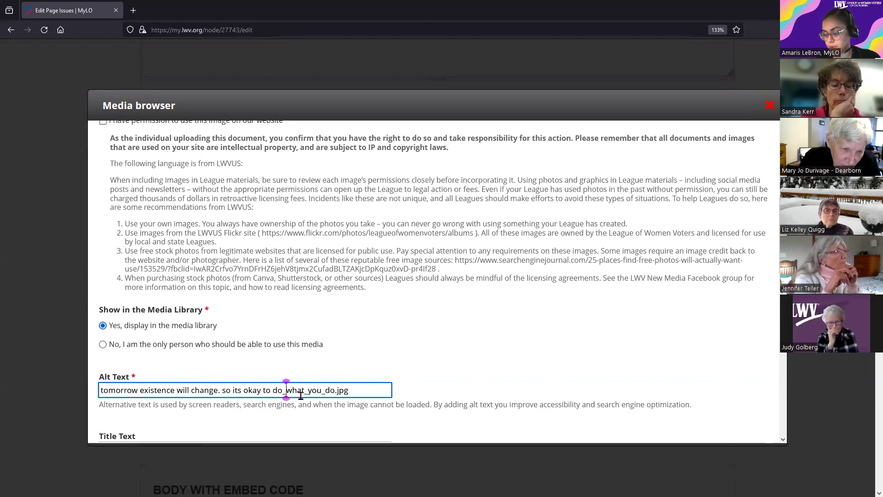
click(306, 390)
key(BackSpace)
click(324, 391)
key(BackSpace)
- Remove the .jpg extension from the alt text and end it with ". (florist with paper)"
click(364, 391)
key(BackSpace)
key(BackSpace)
key(BackSpace)
key(BackSpace)
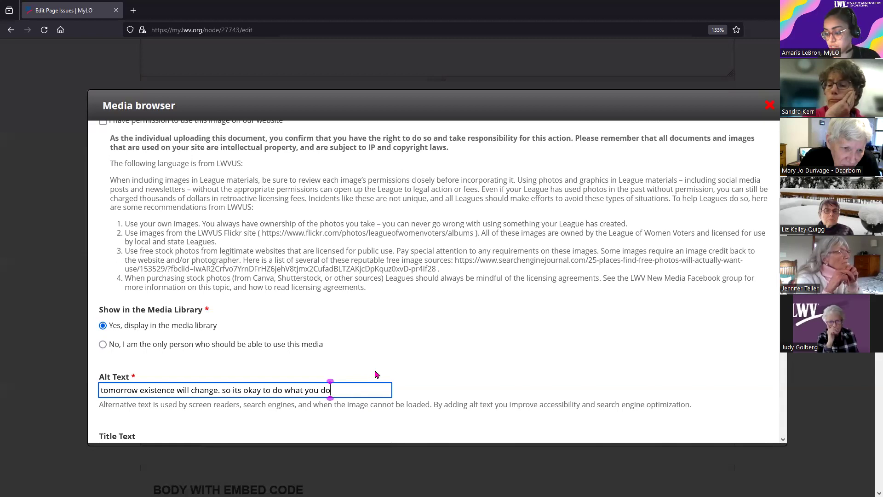
text(. ()
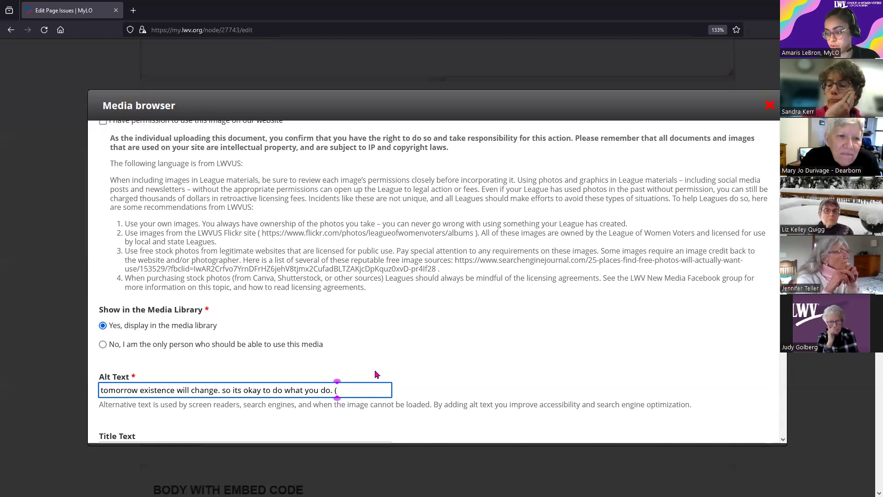
scroll(374, 338, up, 4)
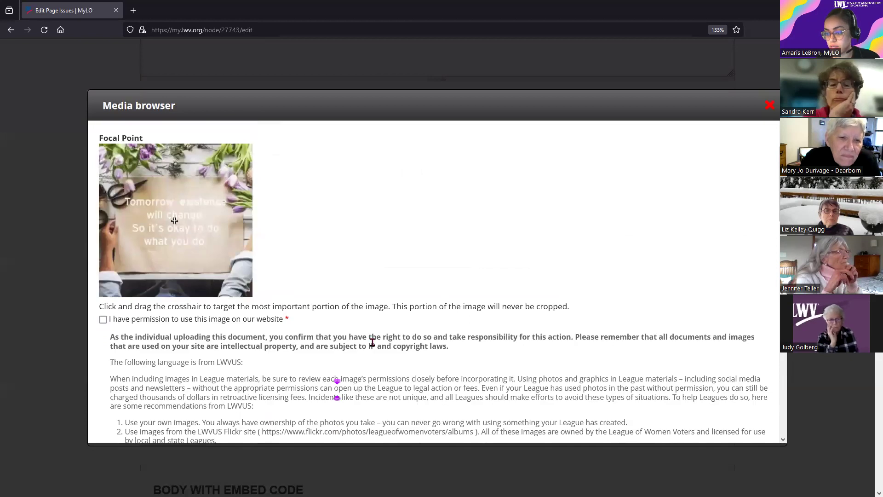
scroll(372, 342, down, 4)
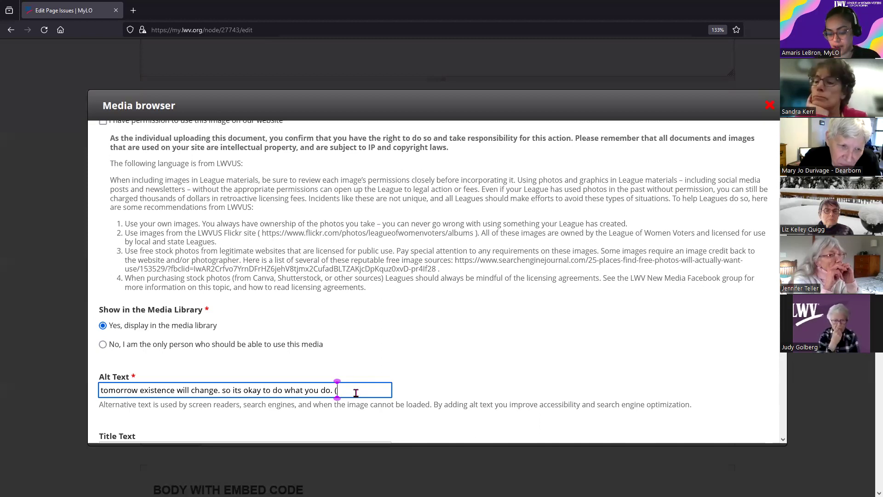
text(flor)
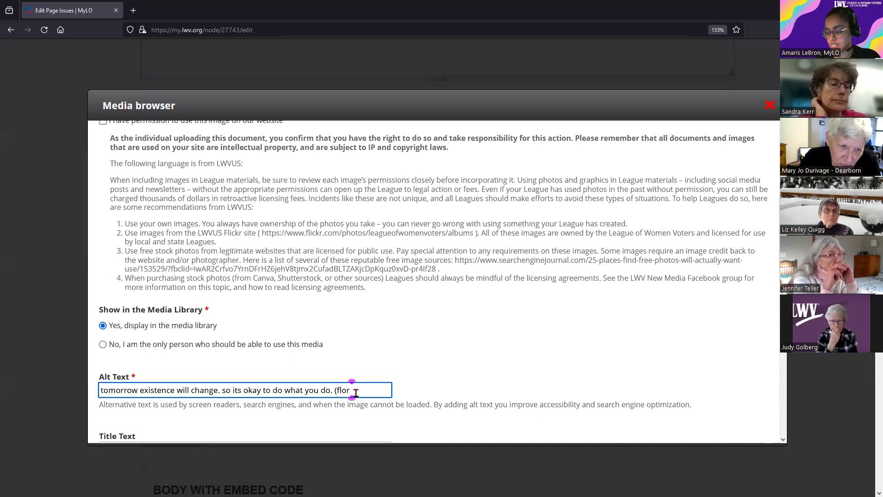
text(ist with paper)
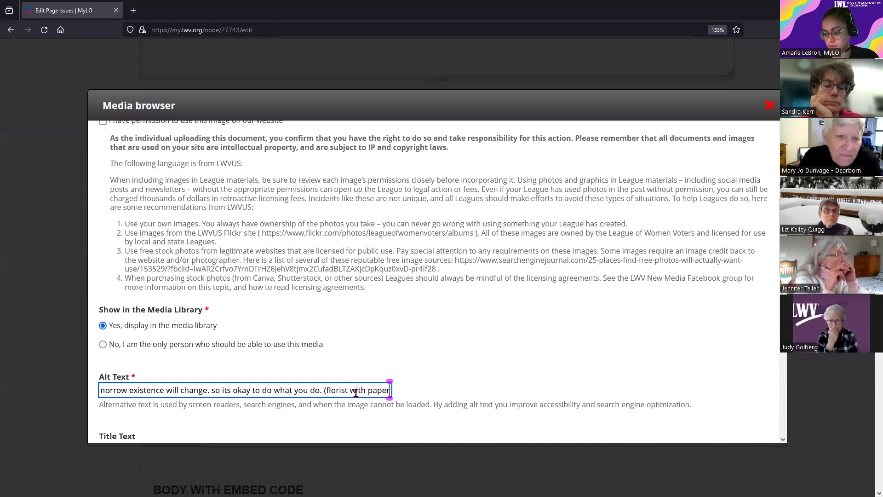
text())
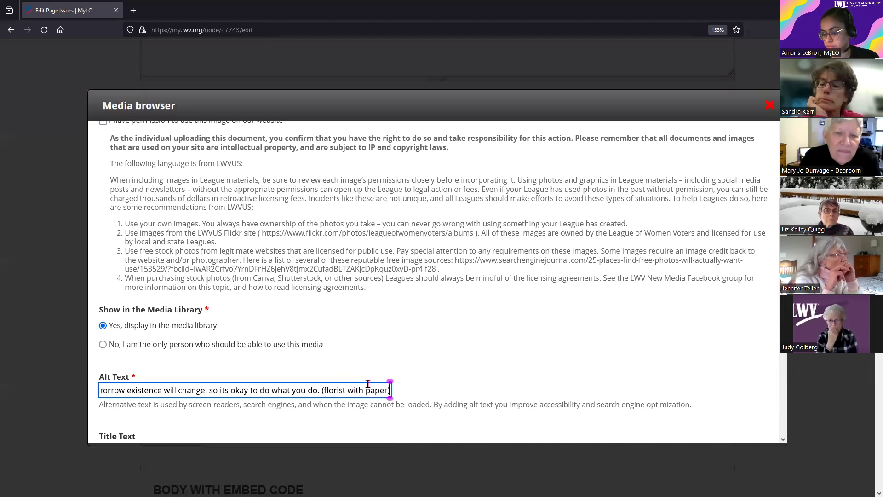
- Restrict the image to its uploader instead of the media library, and save it with the Demo Image Delete tag
click(224, 348)
scroll(218, 349, down, 6)
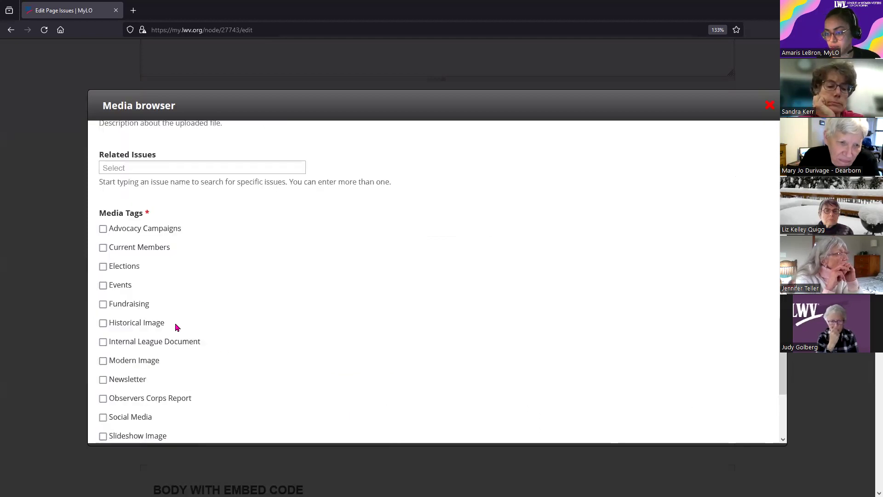
scroll(102, 398, down, 3)
click(103, 379)
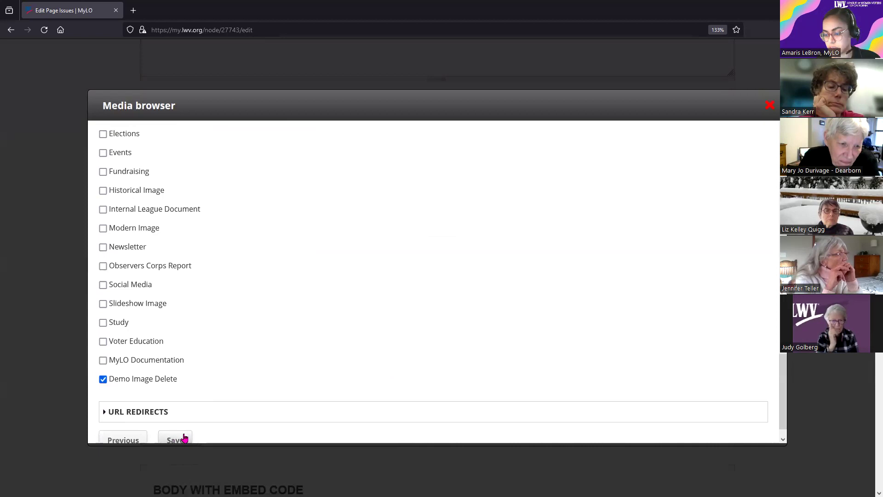
click(184, 438)
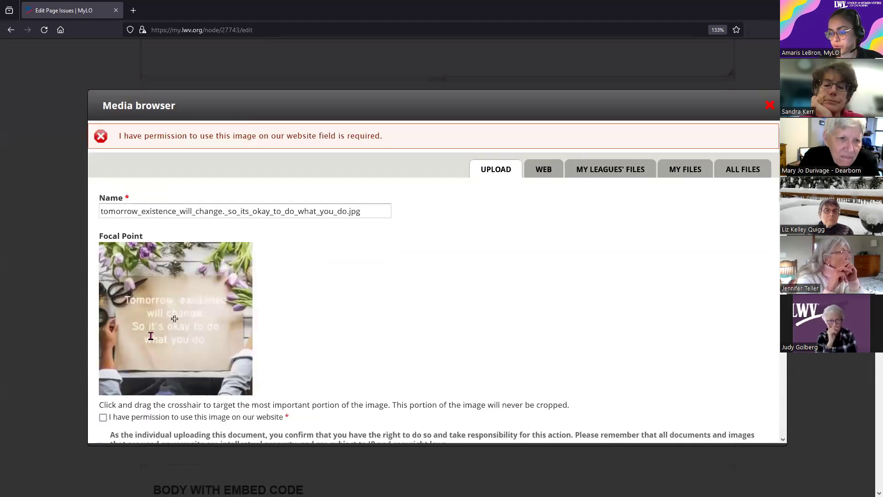
- Declare permission to use the uploaded image on the website
scroll(147, 335, down, 4)
click(102, 219)
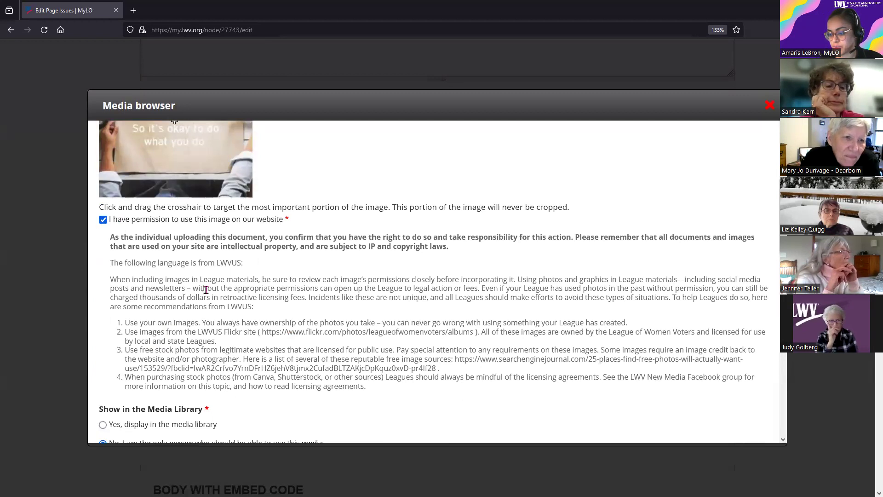
scroll(206, 292, down, 5)
scroll(211, 304, down, 5)
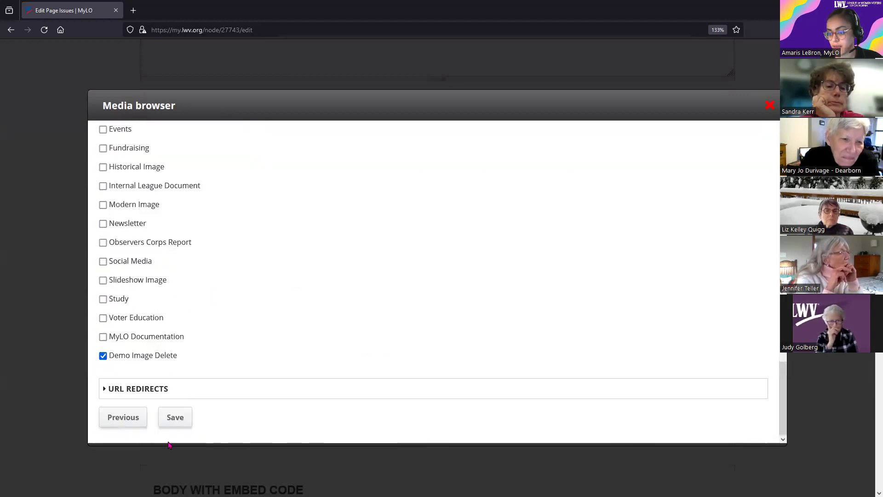
- Save the image details and embed the image in the Issues page body, displayed as Full content
click(175, 417)
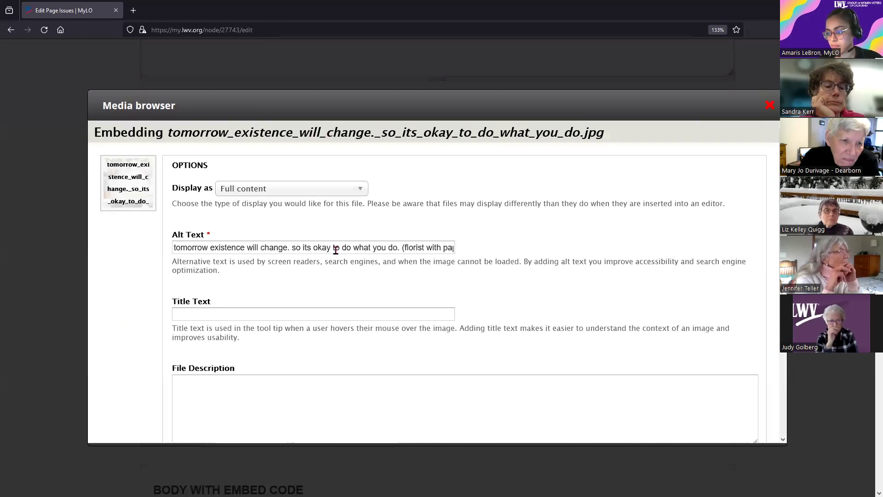
scroll(129, 367, down, 3)
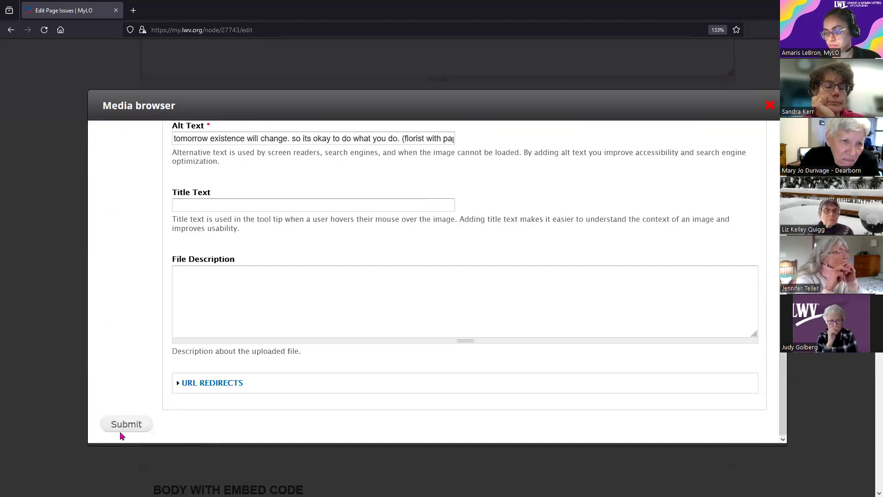
click(146, 431)
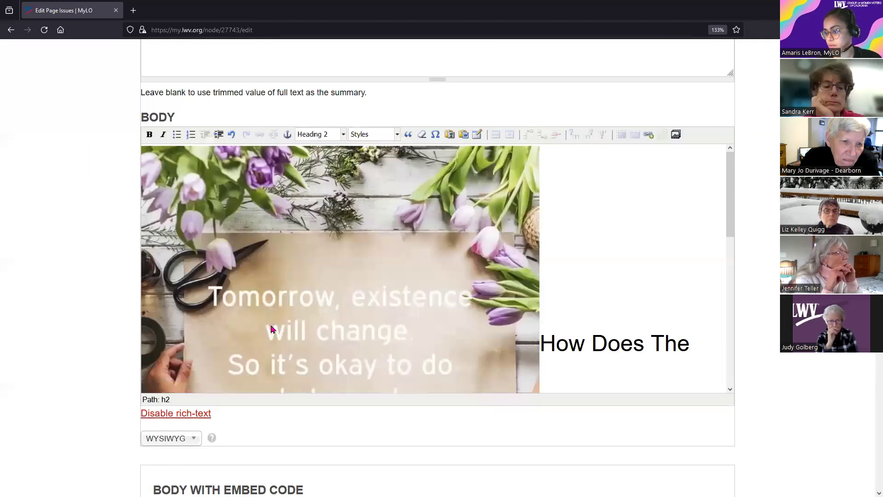
- Reopen the embedded image's media settings, review its alt text and display options, and close them without changes
click(410, 285)
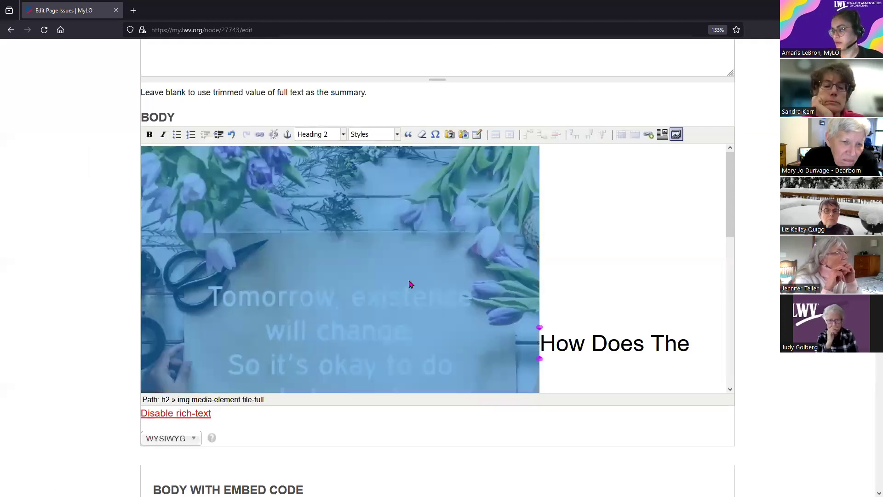
click(676, 134)
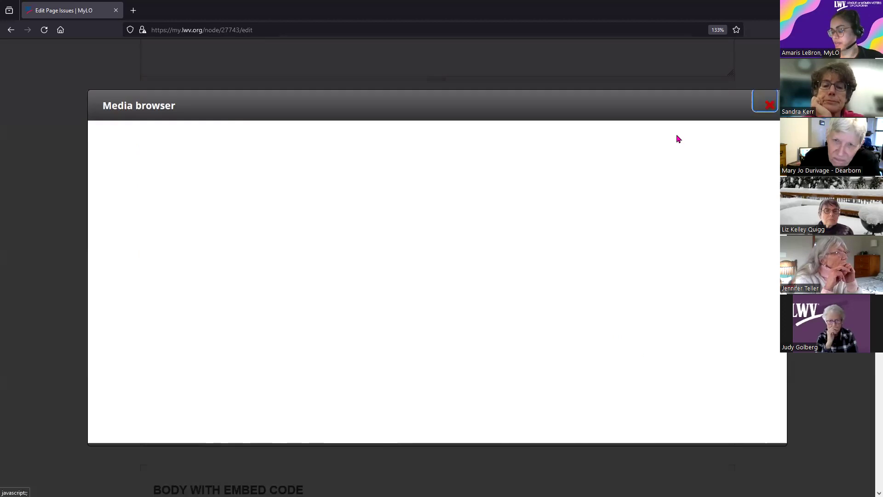
click(235, 253)
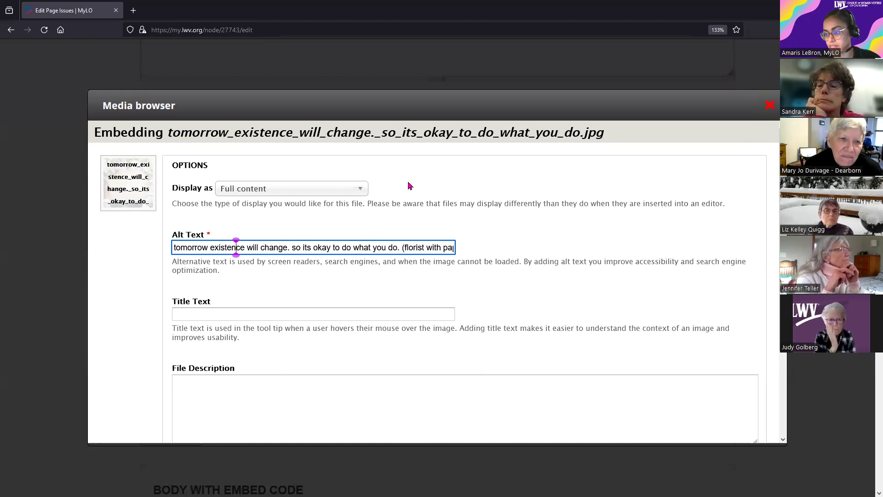
drag(93, 134, 160, 137)
scroll(325, 352, down, 4)
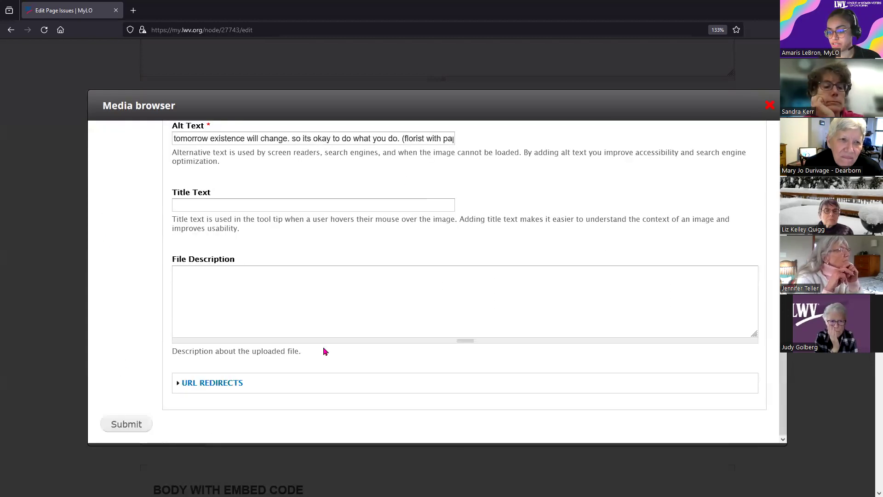
click(770, 107)
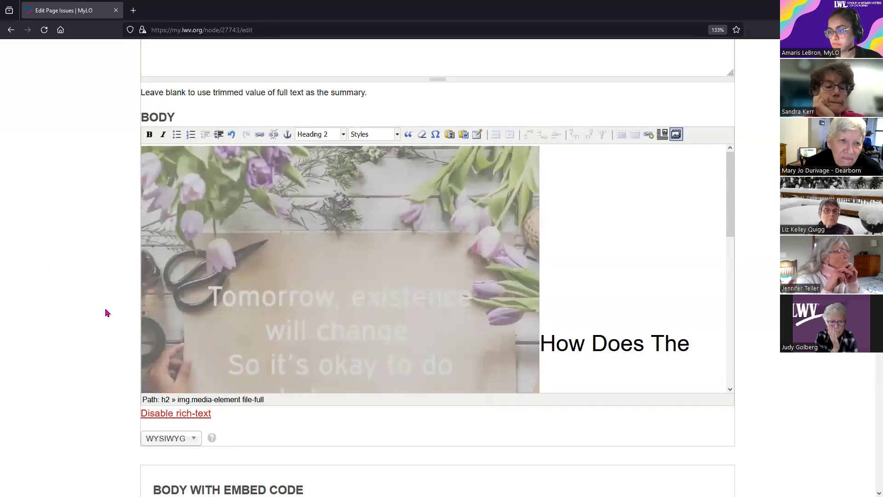
- Leave the Issues page and open the Demo Site home page for editing
click(195, 327)
scroll(117, 322, up, 4)
scroll(116, 325, up, 8)
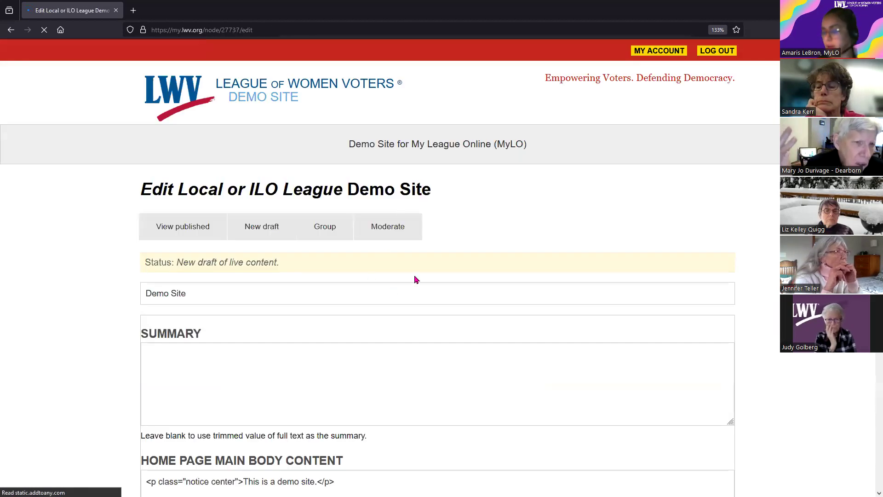
- Choose evg.png from the library for the home page's additional formatted text, review its embedding options, and cancel without embedding it
scroll(95, 292, down, 5)
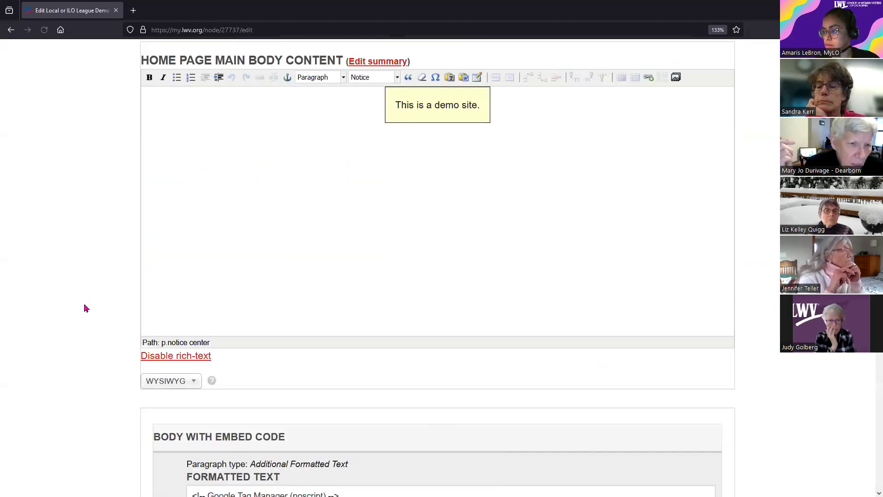
scroll(84, 309, down, 7)
scroll(82, 313, down, 5)
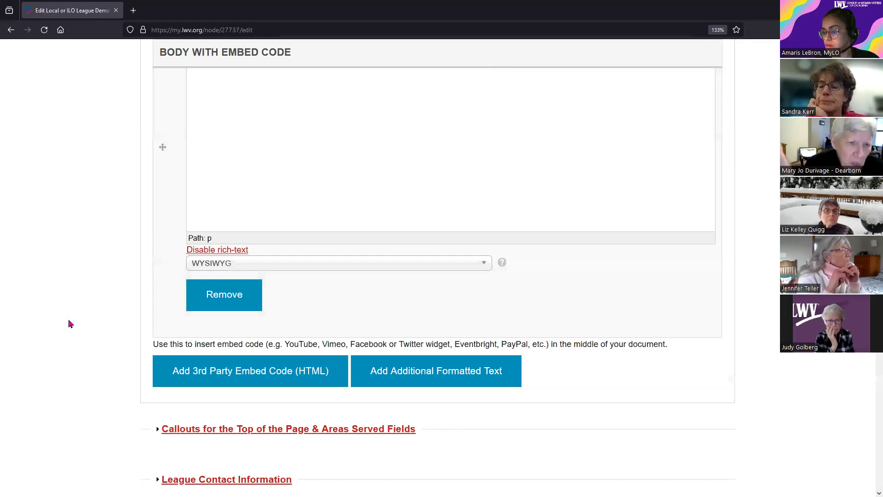
scroll(254, 263, up, 4)
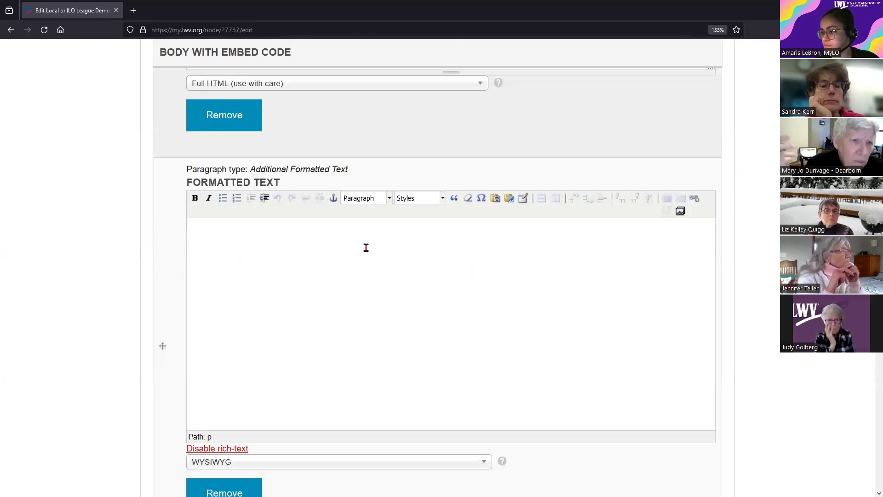
click(681, 212)
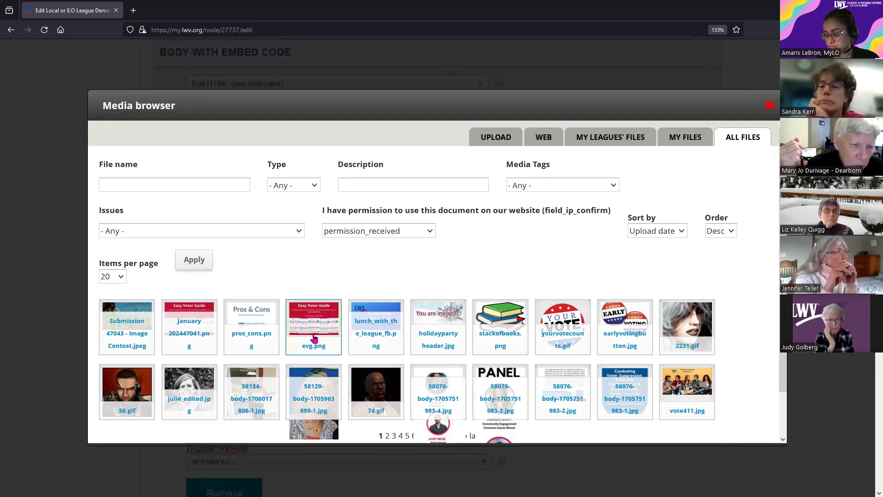
scroll(115, 419, down, 1)
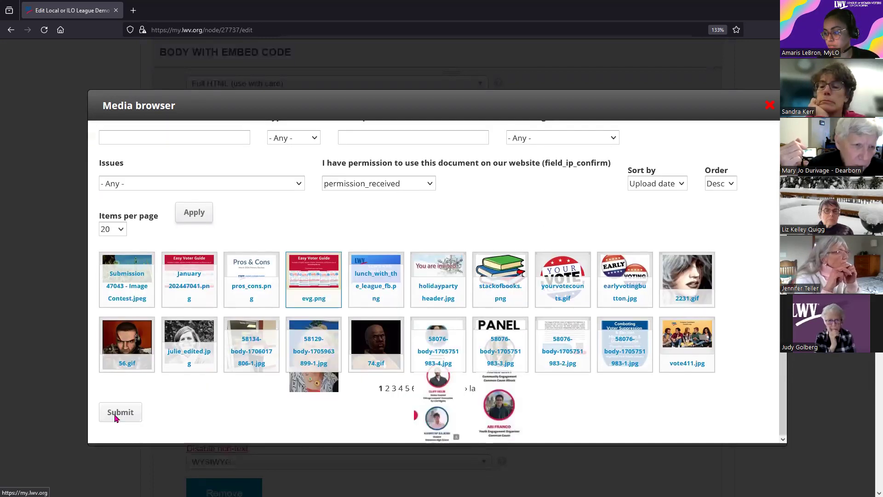
click(118, 415)
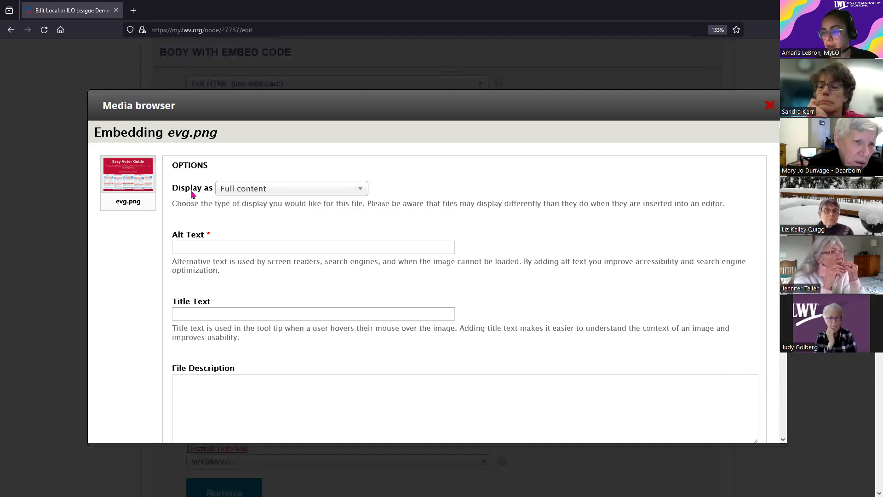
key(Escape)
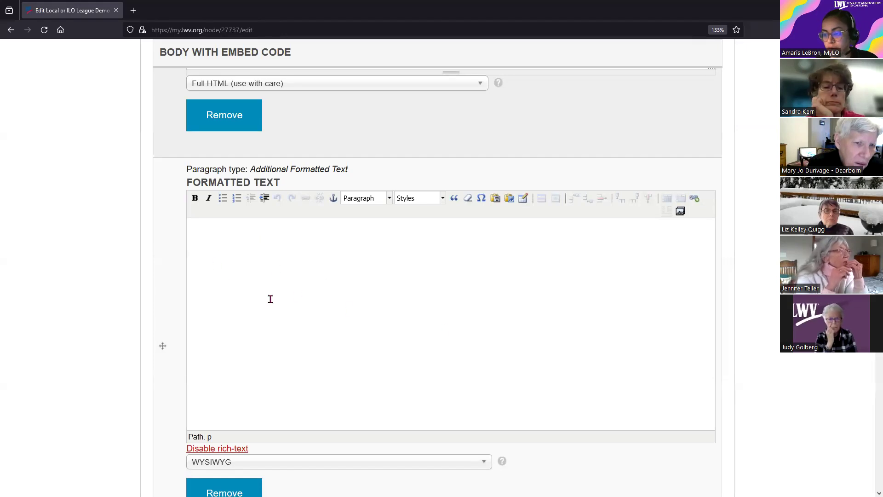
- Leave the home page editor without saving and open the About page draft for editing
scroll(276, 292, up, 15)
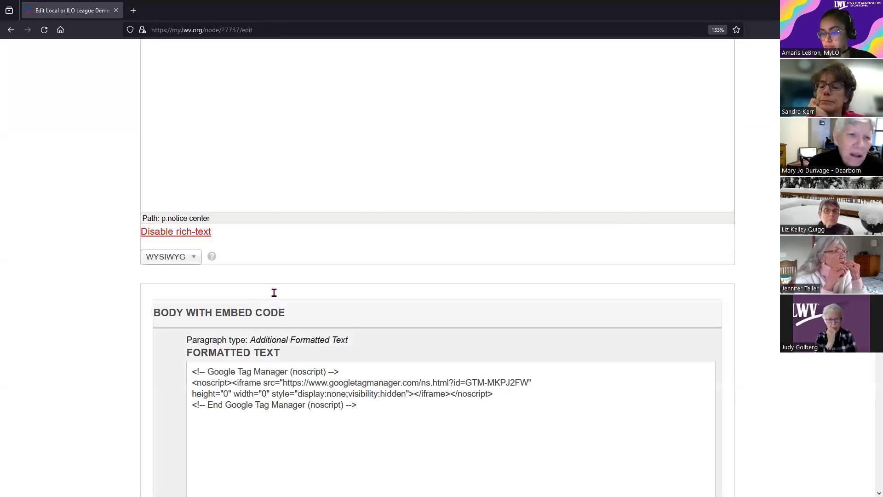
click(10, 30)
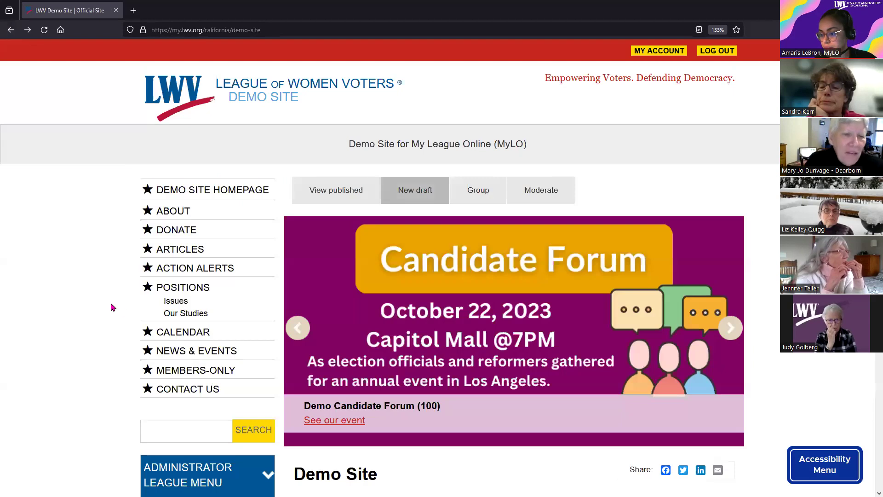
click(173, 214)
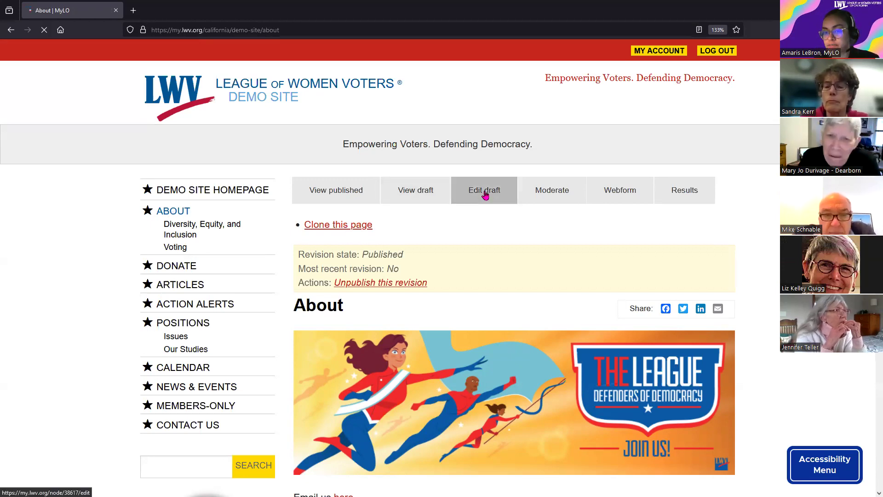
click(484, 197)
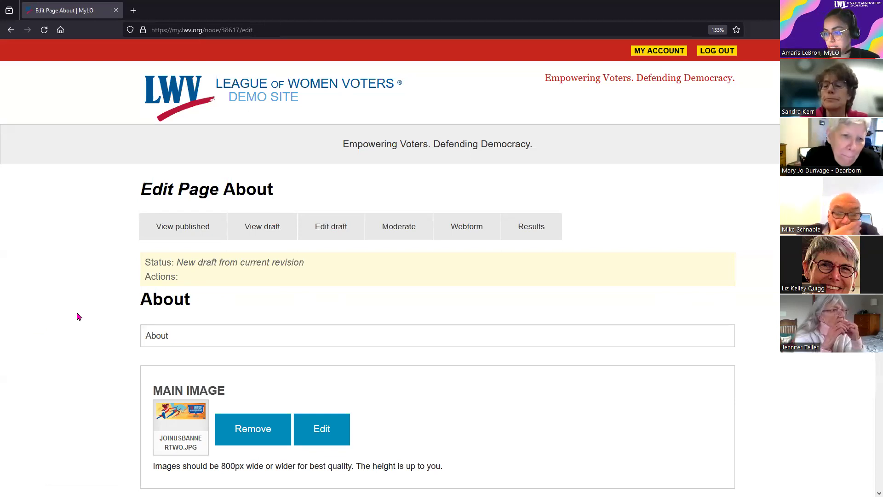
- Examine the About page's Main Image and Alternate Hero Image fields, including the hero image's upload options, without adding a file
scroll(213, 198, down, 4)
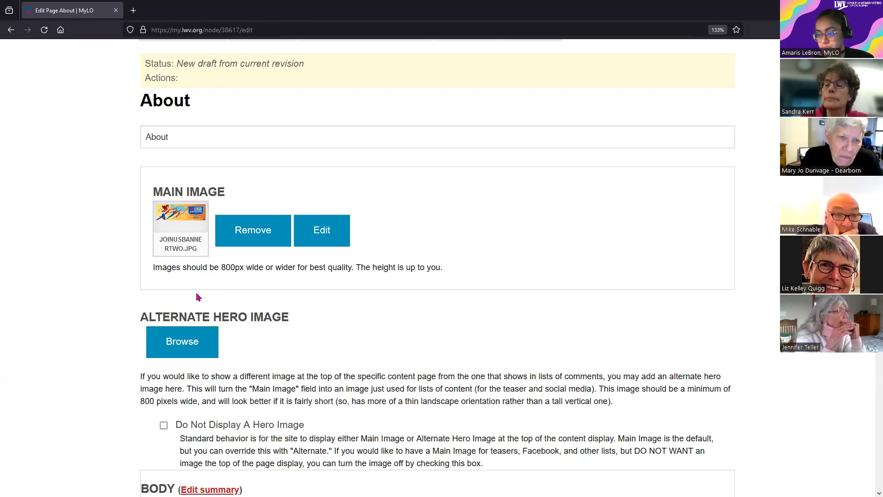
click(178, 351)
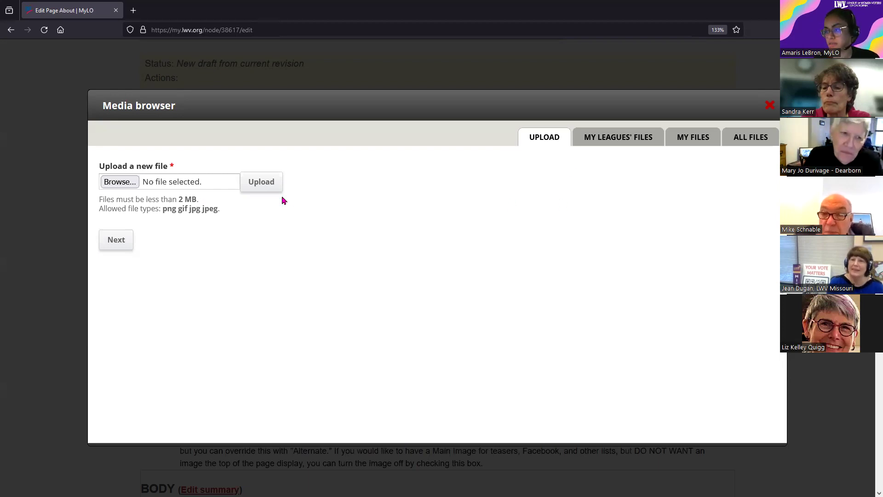
click(769, 108)
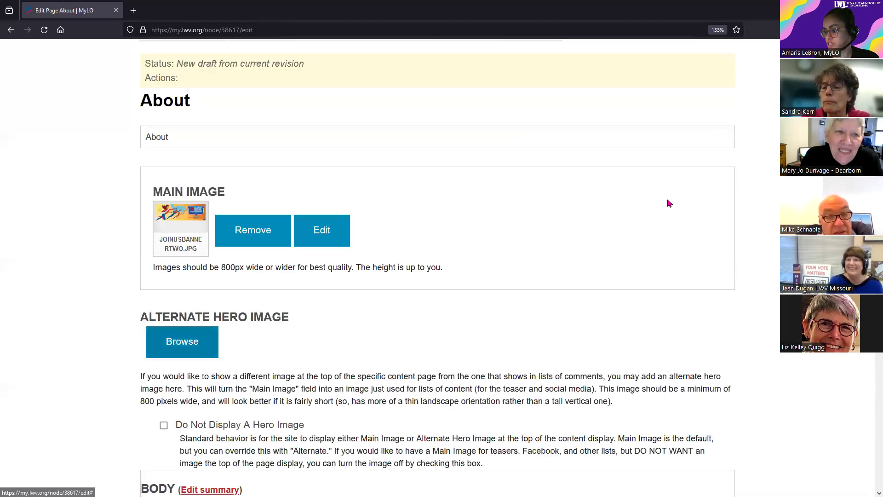
scroll(358, 293, down, 3)
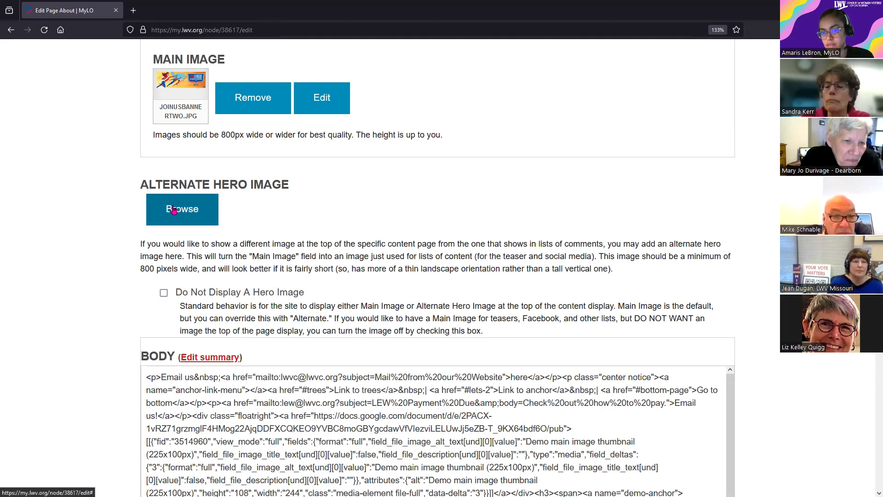
scroll(202, 283, down, 3)
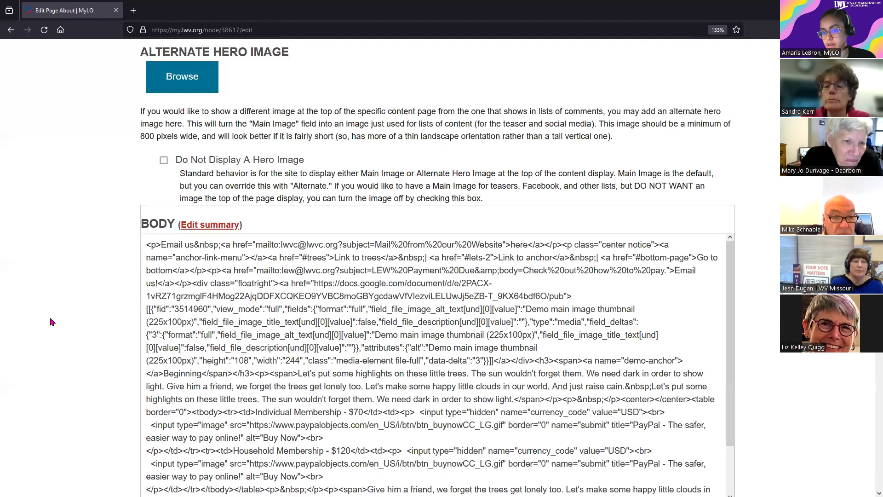
scroll(69, 341, up, 3)
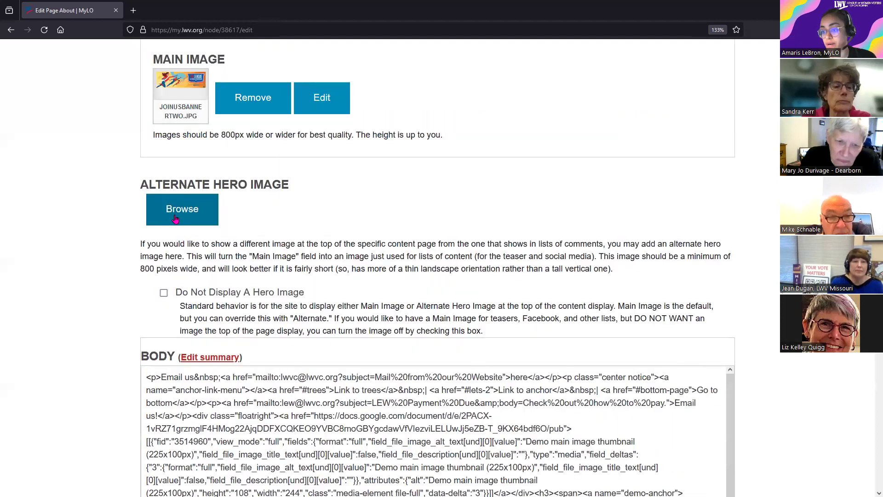
- Set the existing library image lunch_with_the_league_fb.png as the About page's Alternate Hero Image
click(168, 221)
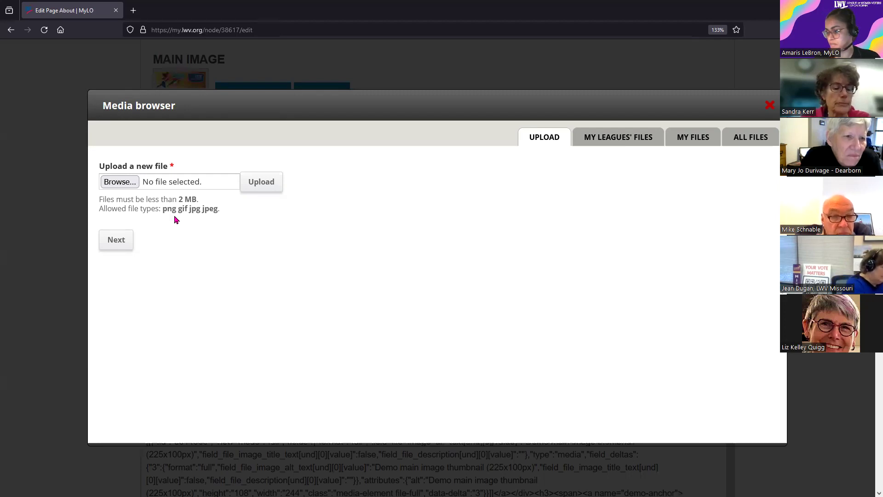
click(752, 139)
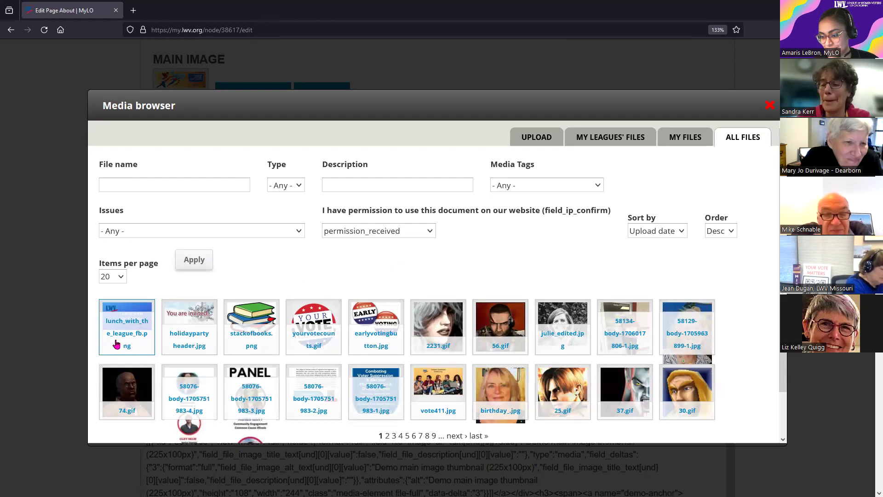
click(143, 335)
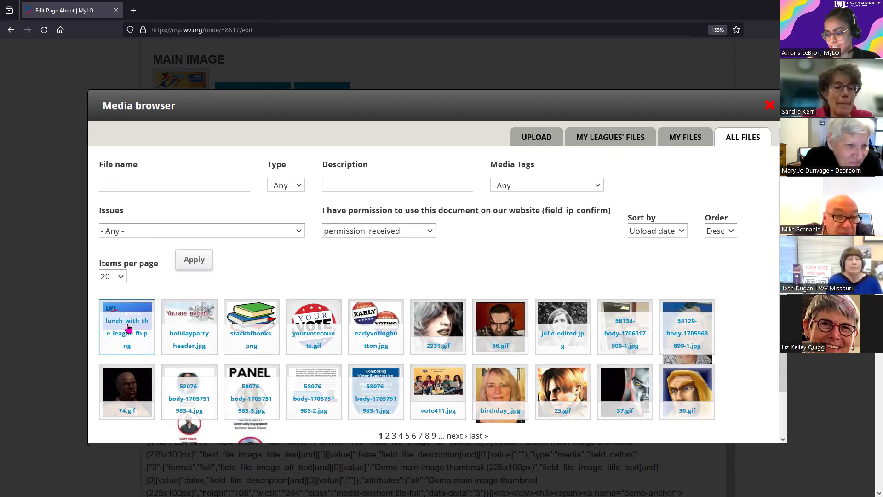
scroll(403, 233, down, 2)
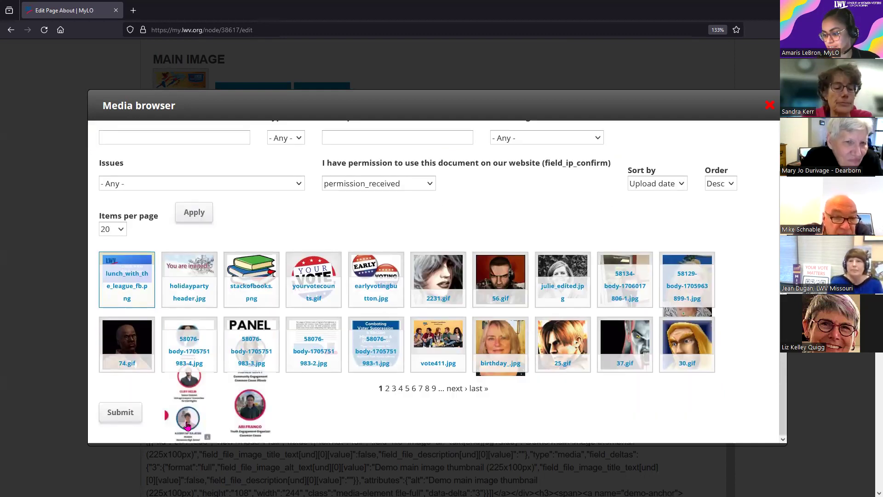
click(116, 413)
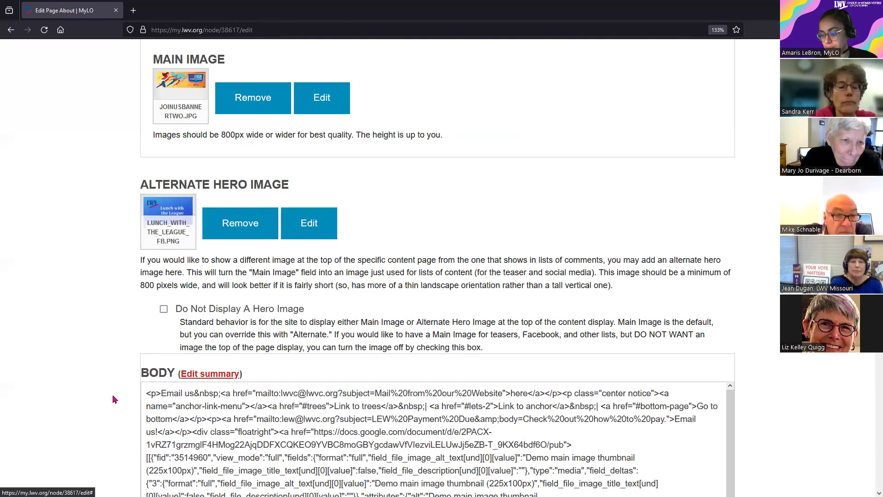
- Switch the About page body to the WYSIWYG format and add a blank line below "Email us here"
scroll(131, 410, down, 5)
scroll(133, 410, down, 3)
click(169, 351)
click(157, 369)
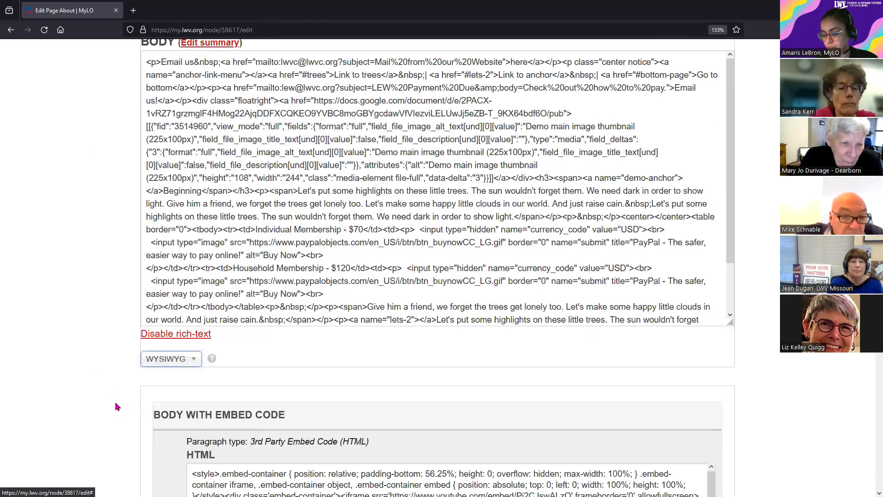
scroll(110, 369, up, 3)
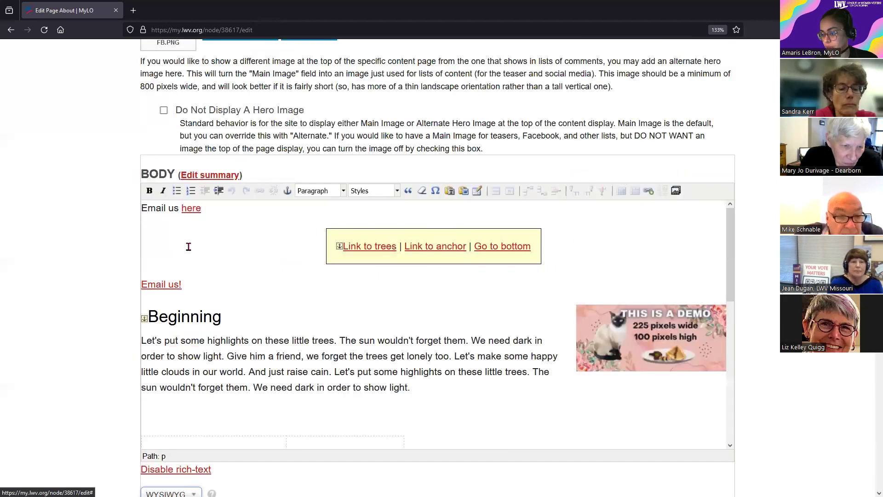
click(223, 213)
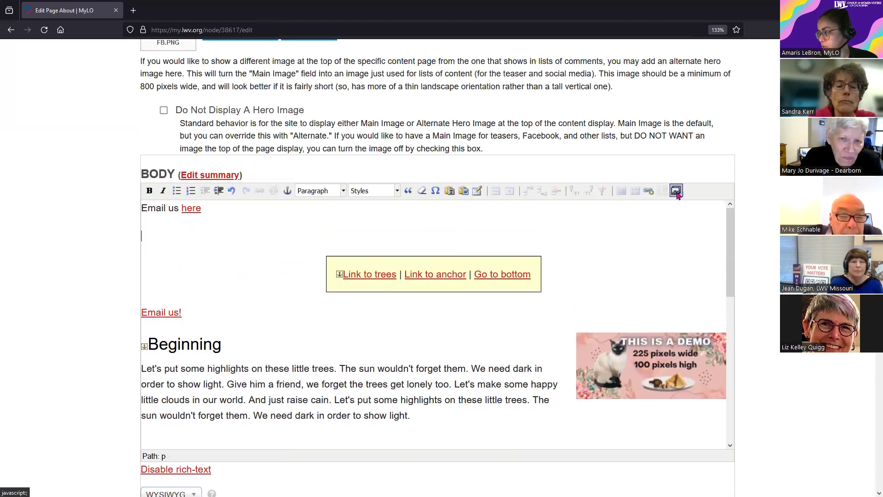
- Embed the library image lunch_with_the_league_fb.png on the new body line, displayed as Full content with its existing alt text
click(675, 191)
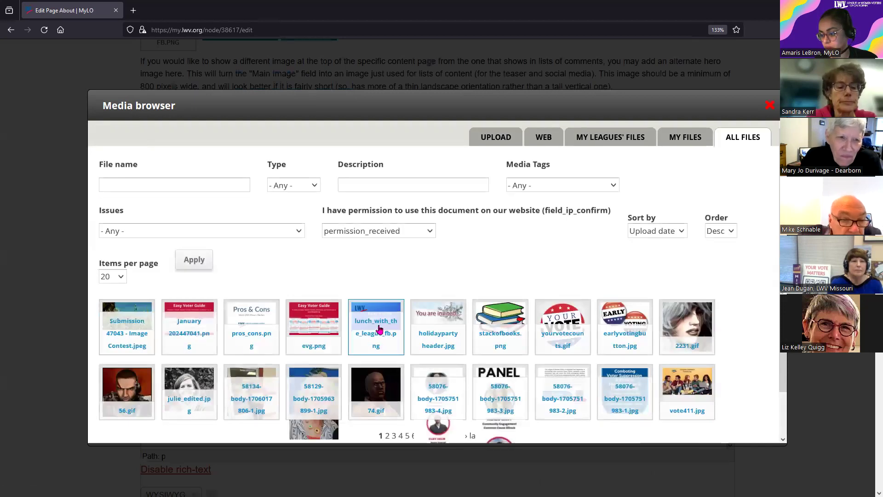
scroll(262, 272, down, 2)
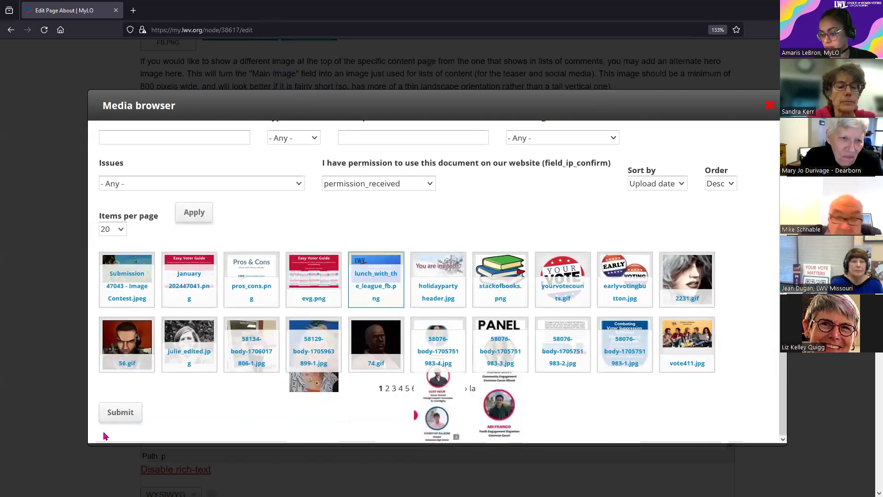
click(120, 412)
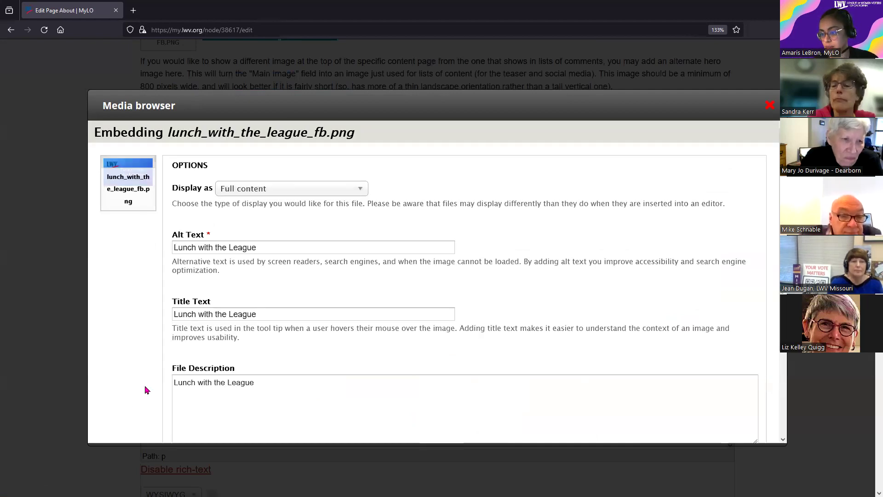
scroll(147, 389, down, 2)
scroll(120, 433, down, 1)
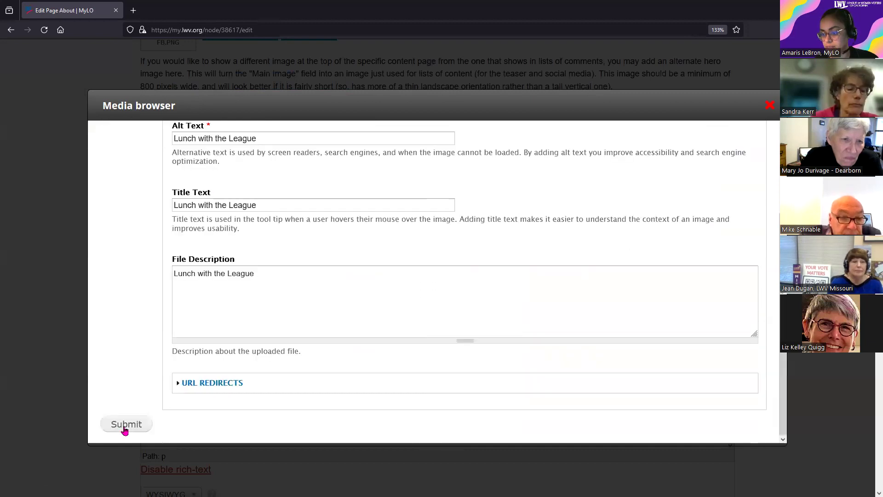
click(126, 424)
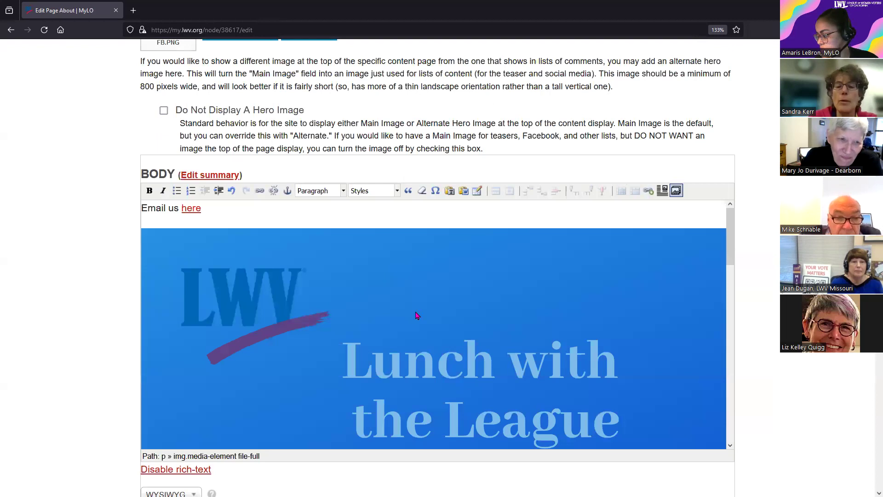
- Change the display of the embedded lunch_with_the_league_fb.png image in the body to Link
scroll(416, 315, down, 4)
scroll(412, 322, up, 1)
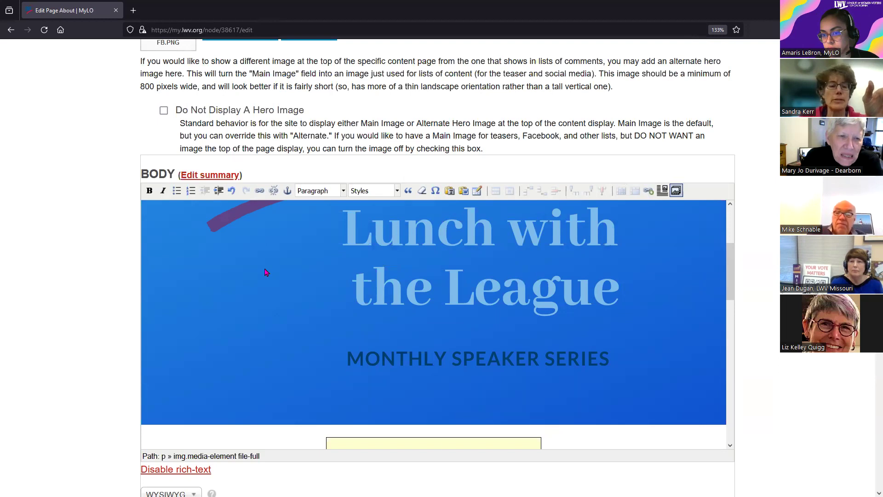
click(675, 193)
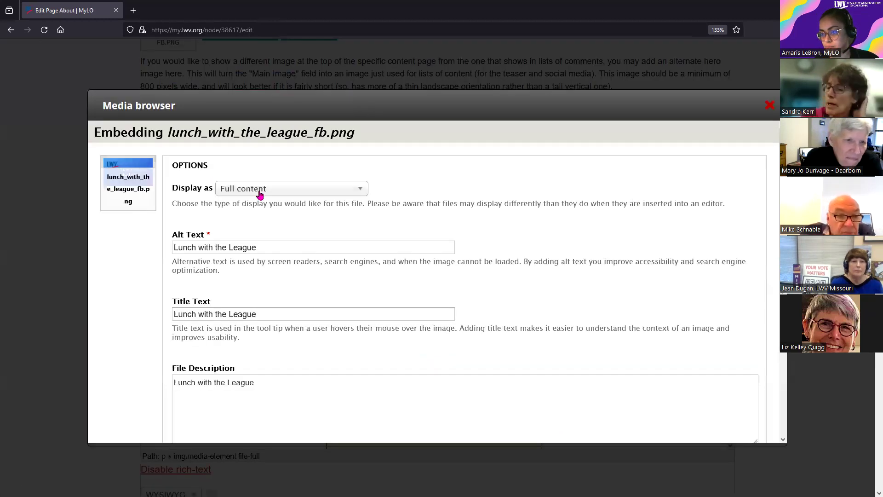
click(264, 196)
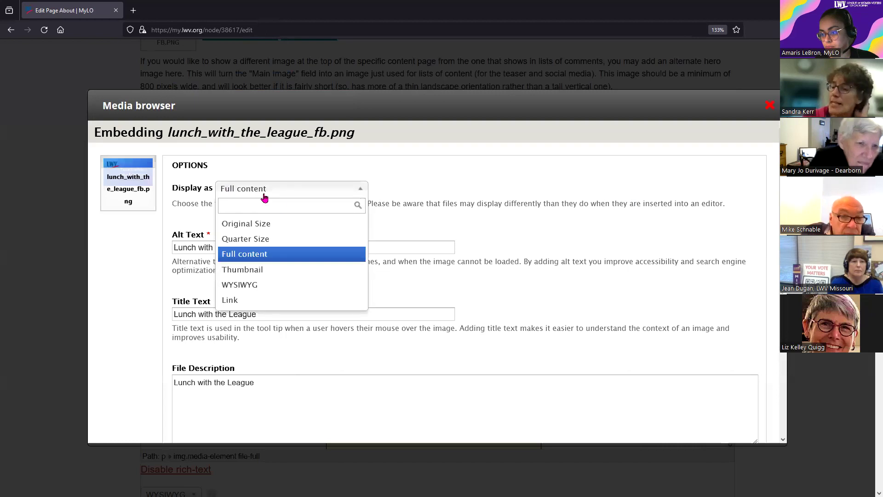
click(282, 240)
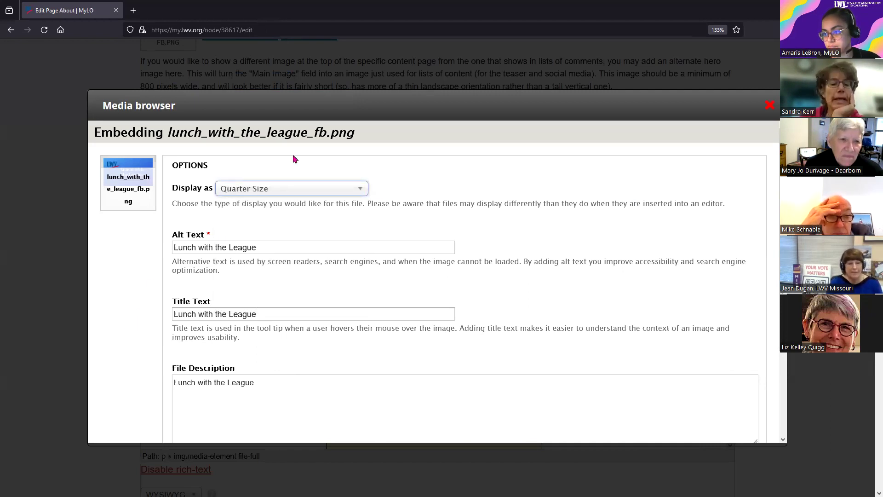
click(274, 193)
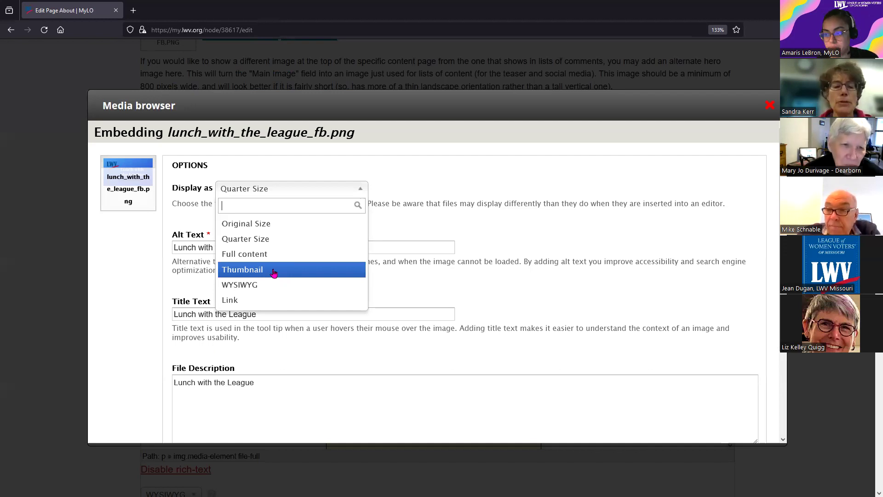
click(267, 243)
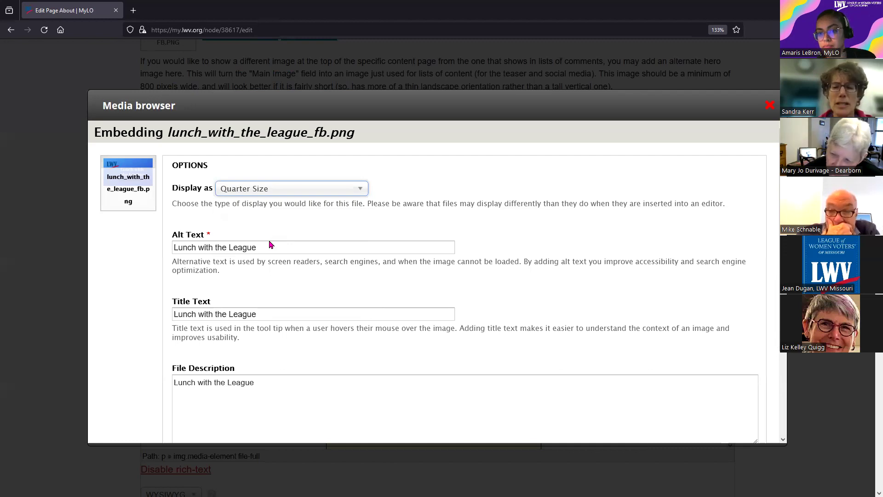
click(282, 190)
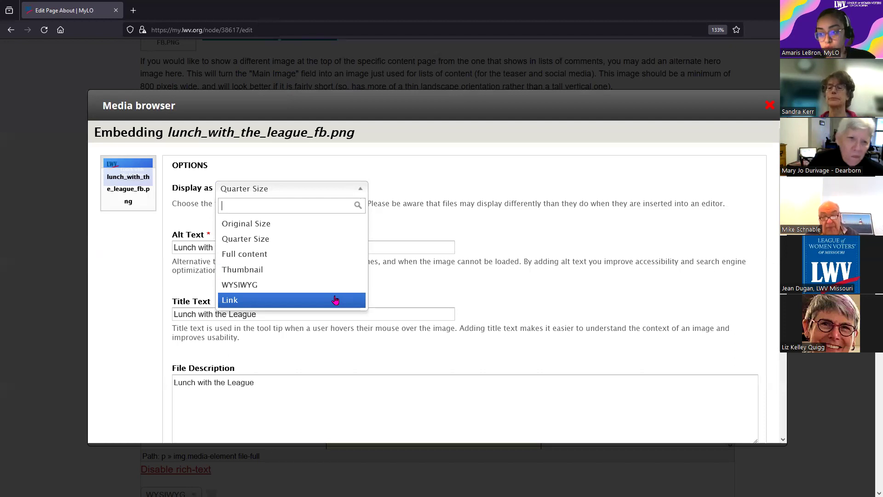
click(308, 305)
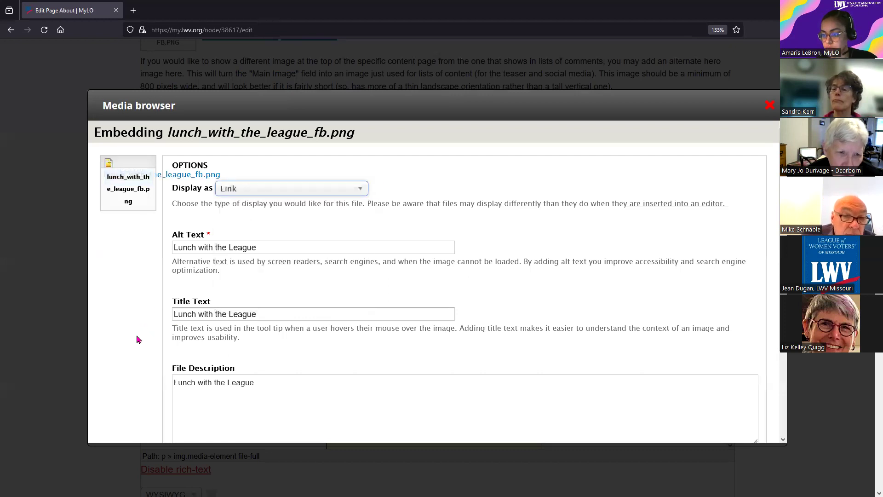
scroll(127, 405, down, 3)
click(125, 428)
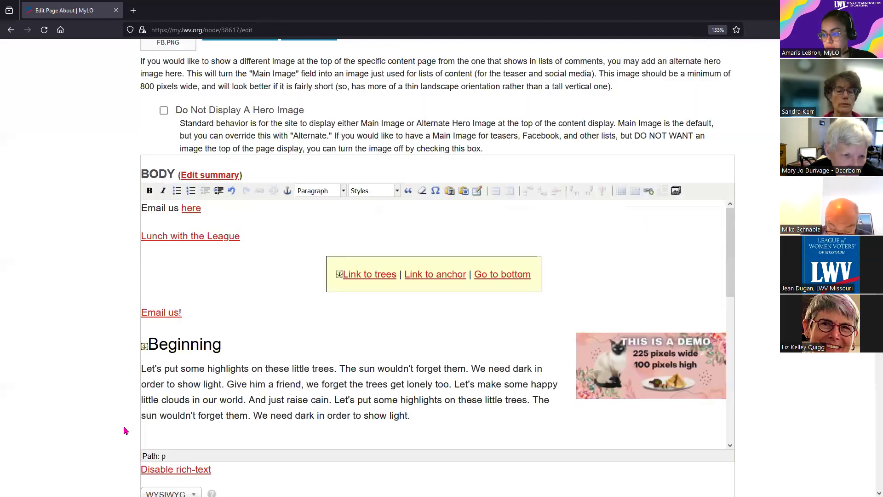
- Try to reopen the embedding options of the "Lunch with the League" file link in the body
click(205, 238)
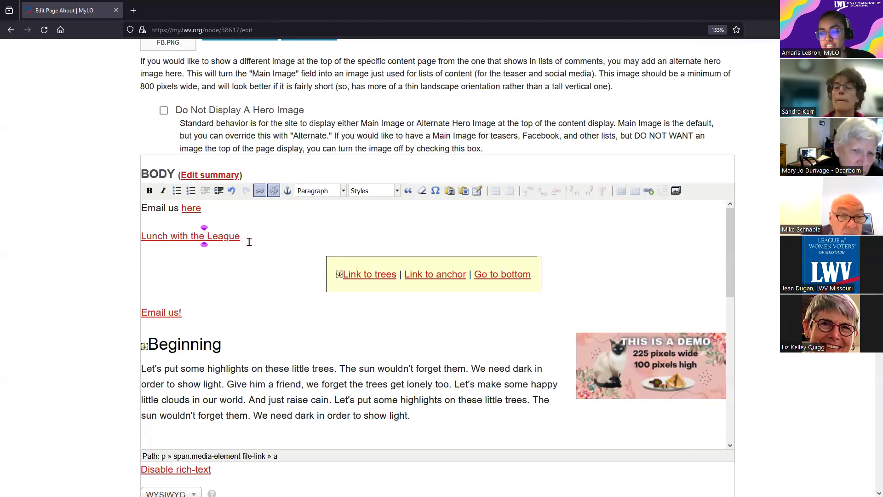
drag(246, 242, 140, 244)
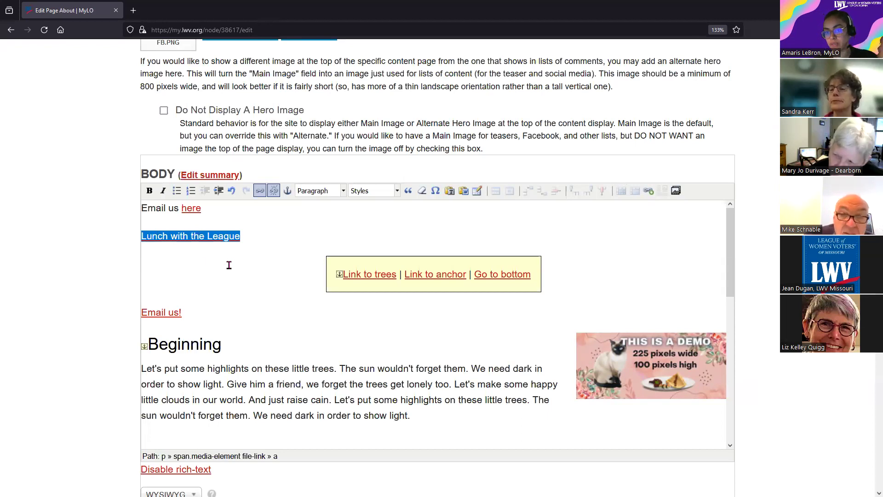
click(208, 237)
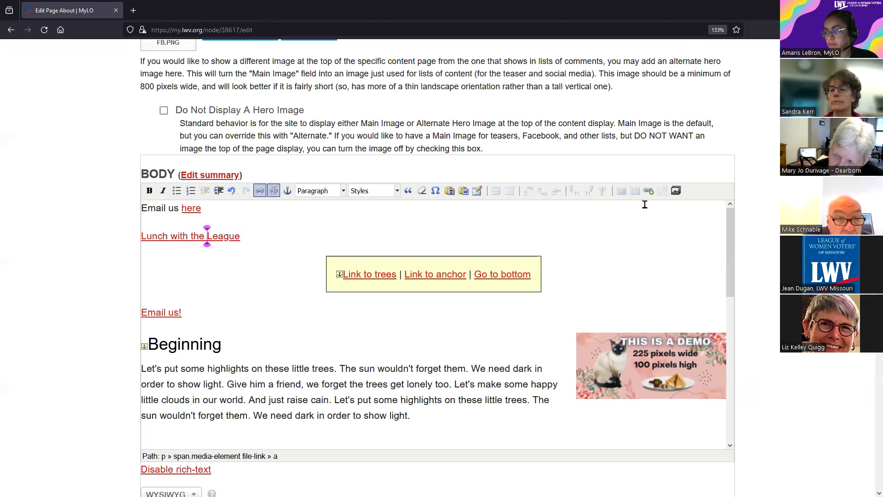
click(675, 191)
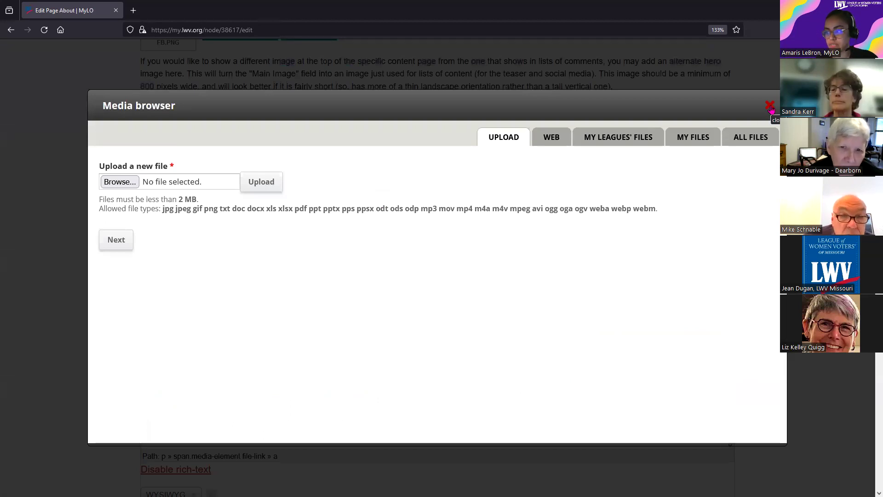
click(770, 105)
drag(252, 240, 146, 241)
click(675, 192)
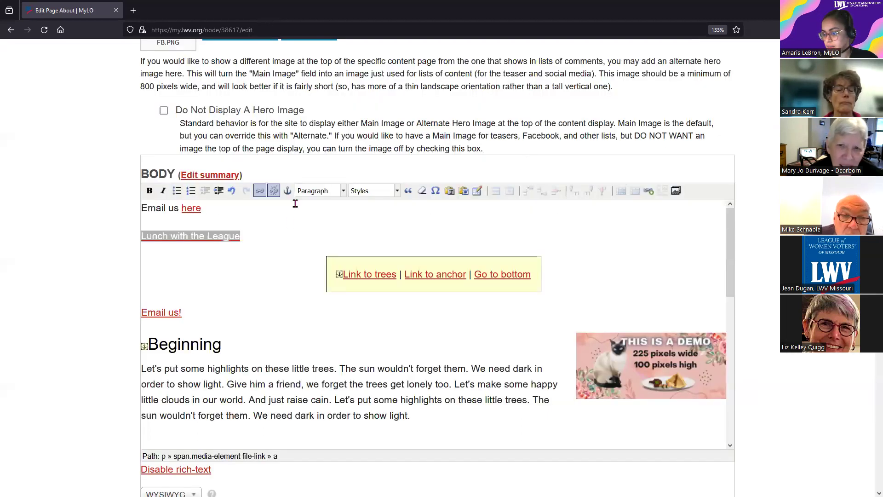
click(770, 106)
- Add a new line below the "Lunch with the League" link and choose evg.png from the full media library for it
click(272, 239)
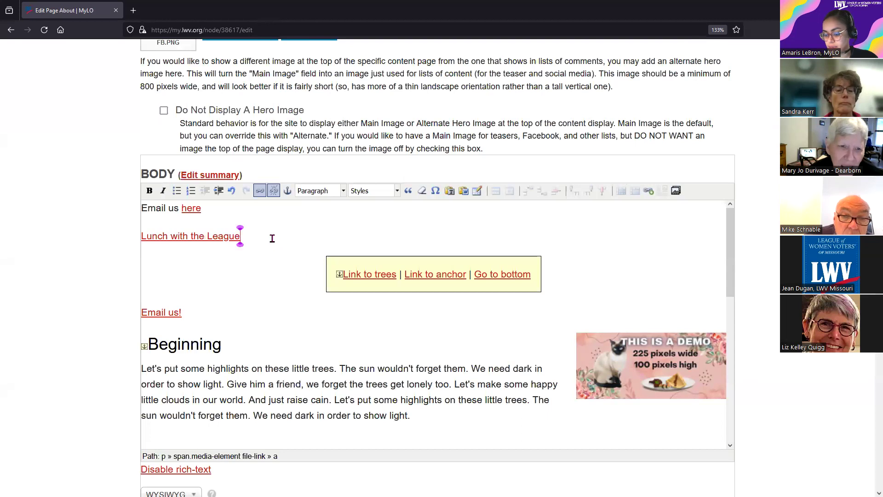
key(Return)
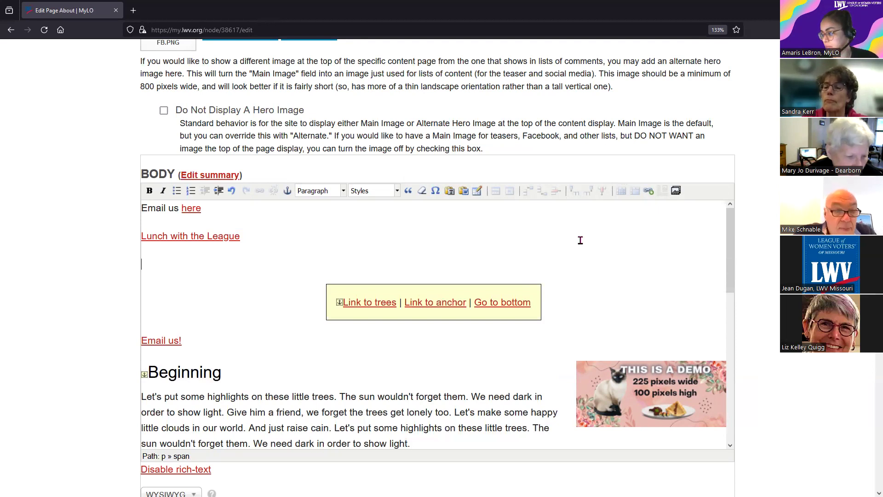
click(676, 191)
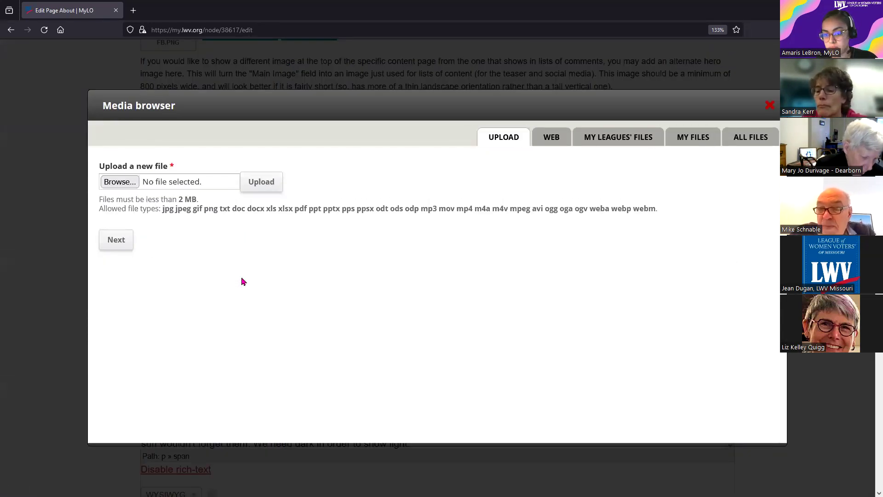
click(750, 138)
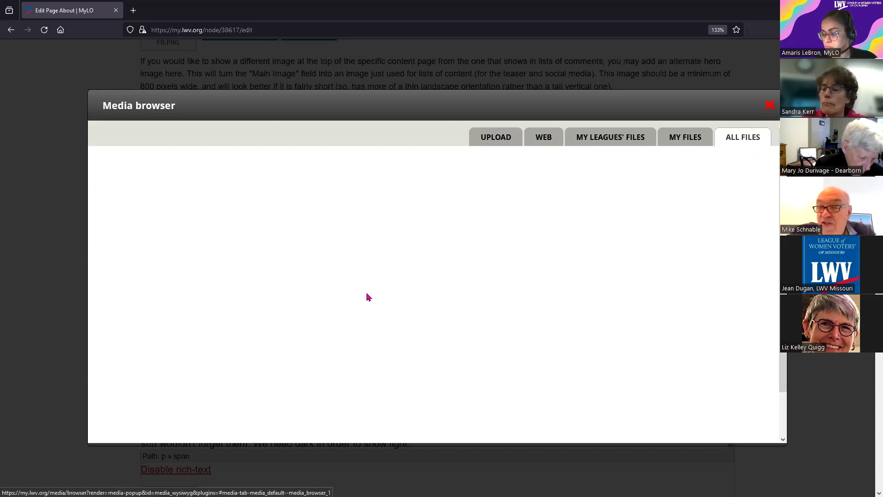
click(501, 337)
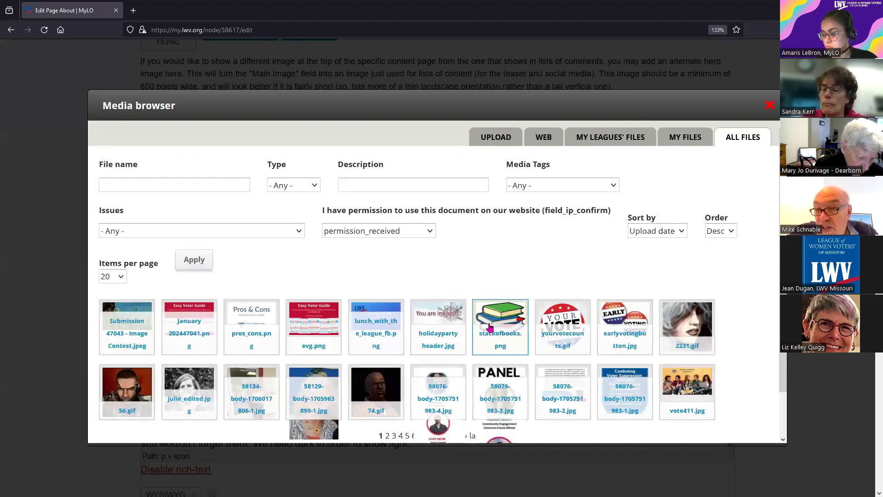
click(333, 328)
scroll(193, 349, down, 2)
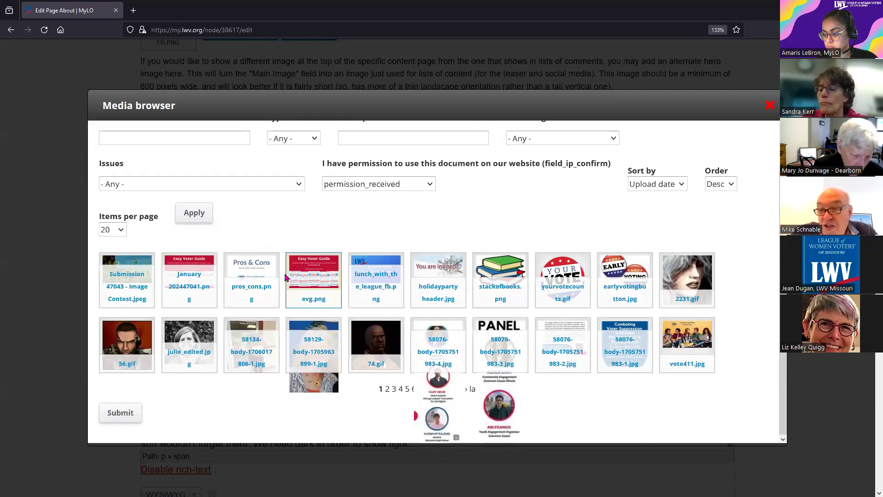
click(121, 412)
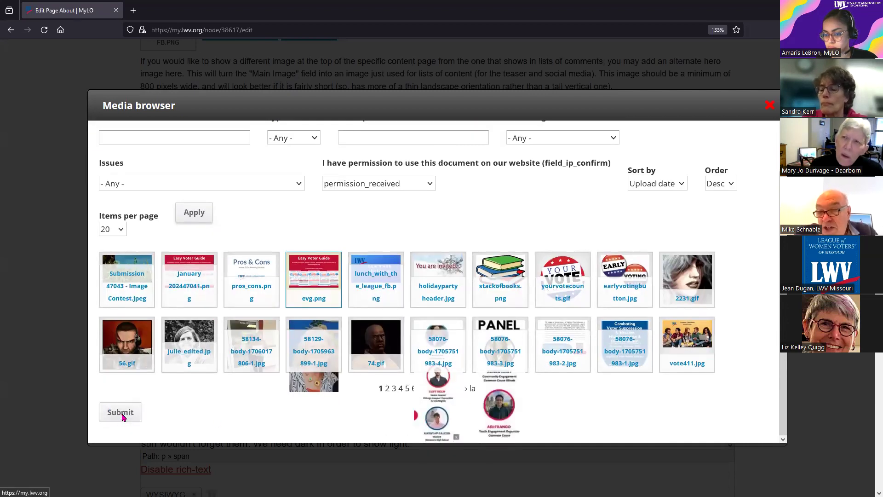
- Embed evg.png as Full content with the alt text "Easy Voter Guide - easyvoterguide.org"
click(180, 250)
text(Easy Voter Guide)
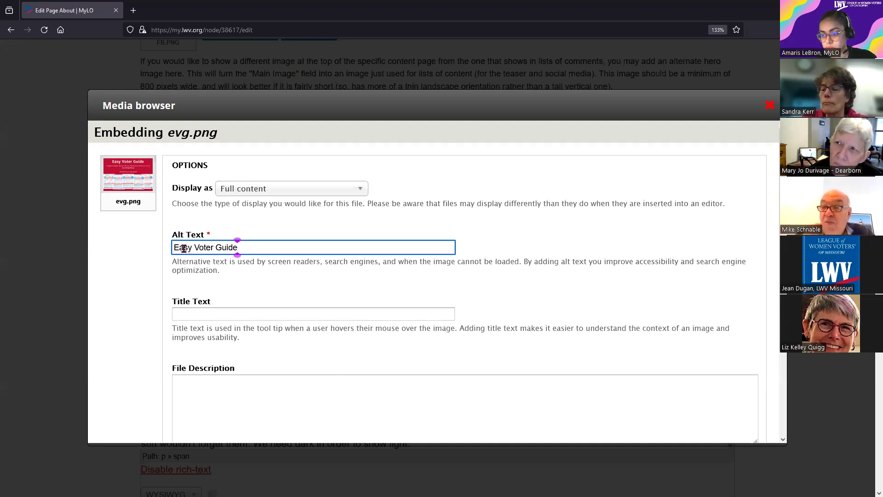
text( - e)
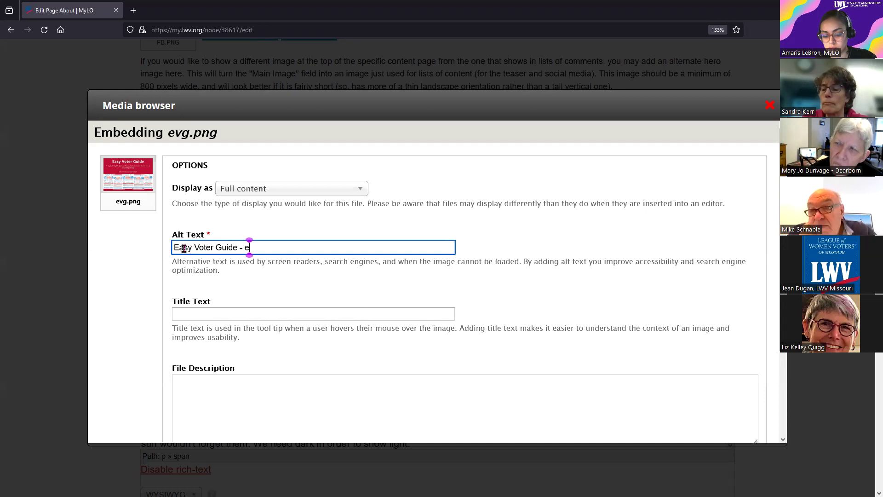
text(asyvoterguide.org)
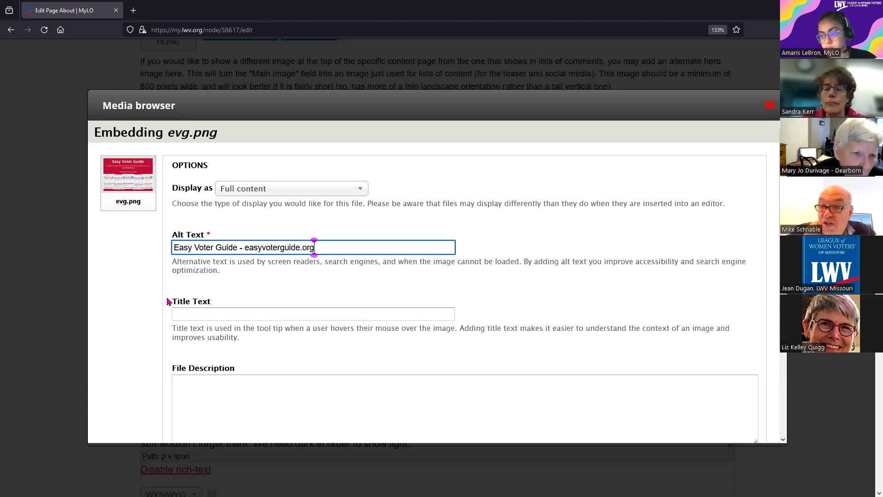
scroll(169, 301, down, 3)
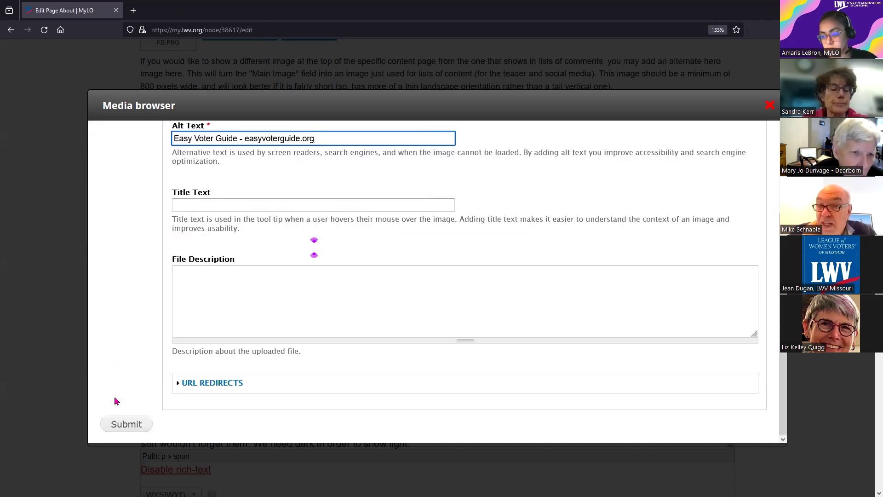
click(127, 427)
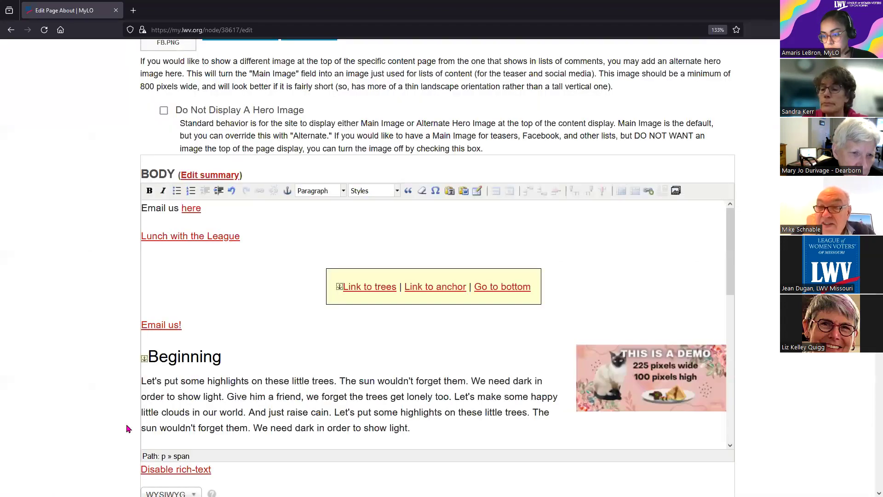
- Change the display of the embedded Easy Voter Guide image in the body to Thumbnail
click(268, 359)
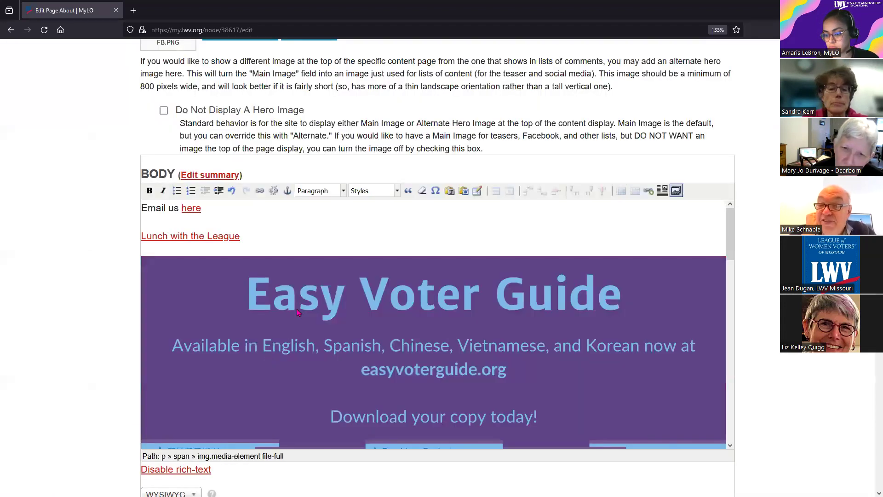
scroll(296, 315, down, 5)
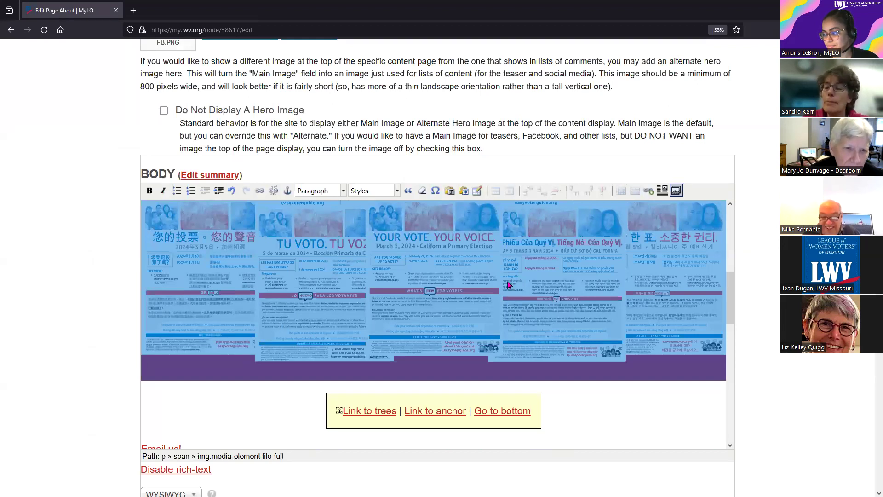
scroll(503, 286, up, 3)
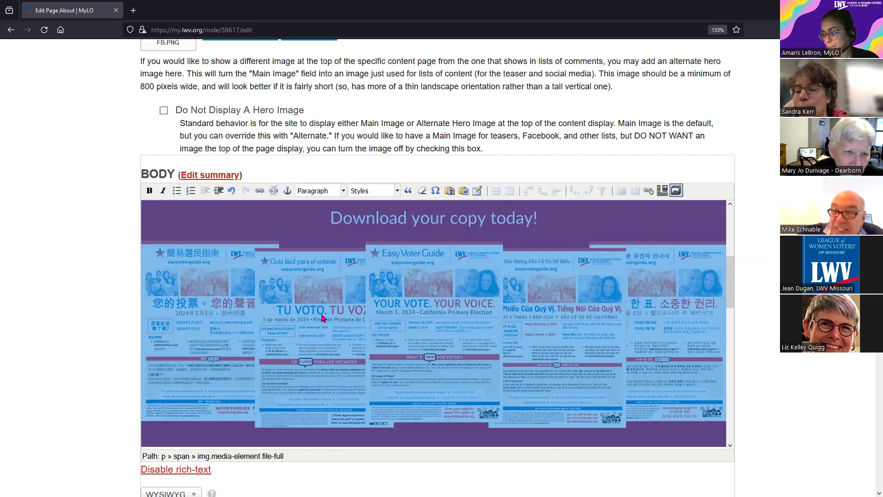
click(676, 192)
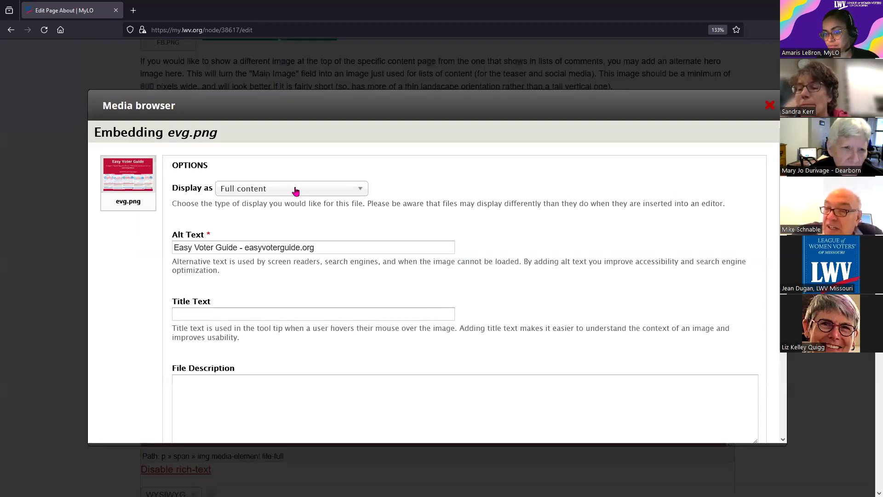
click(294, 190)
click(263, 270)
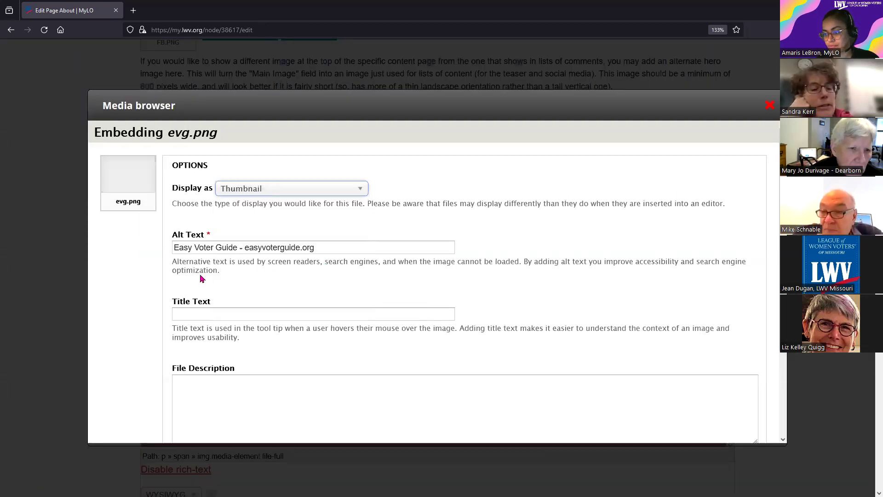
scroll(147, 254, down, 3)
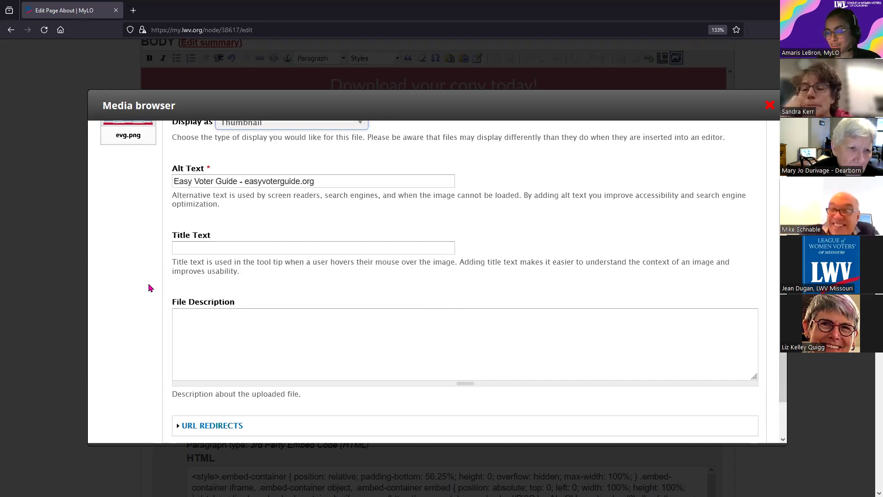
scroll(149, 300, down, 1)
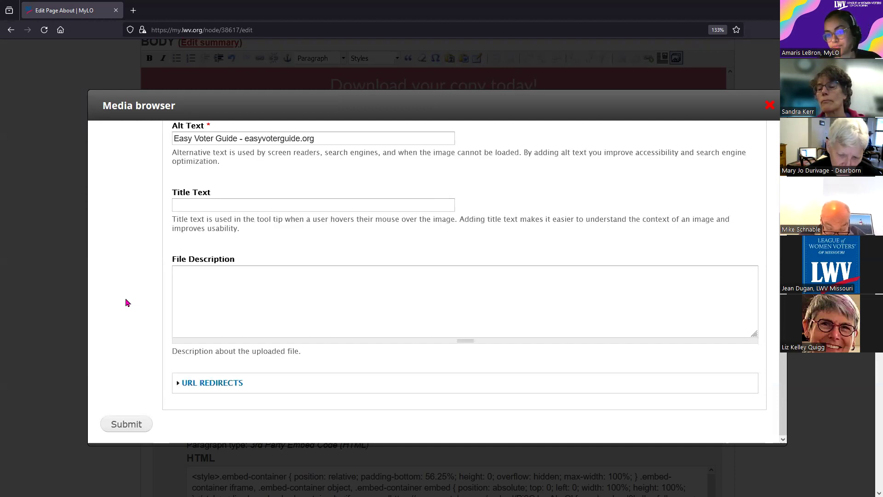
scroll(122, 368, up, 1)
scroll(117, 407, down, 1)
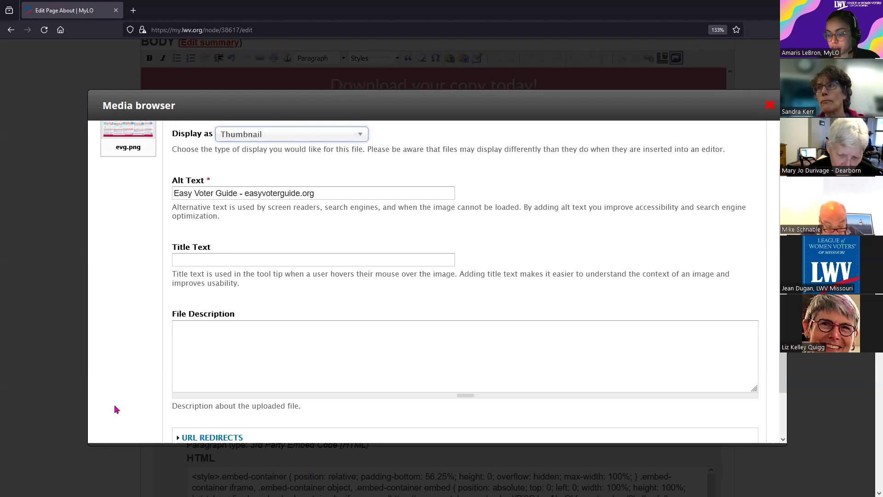
click(123, 429)
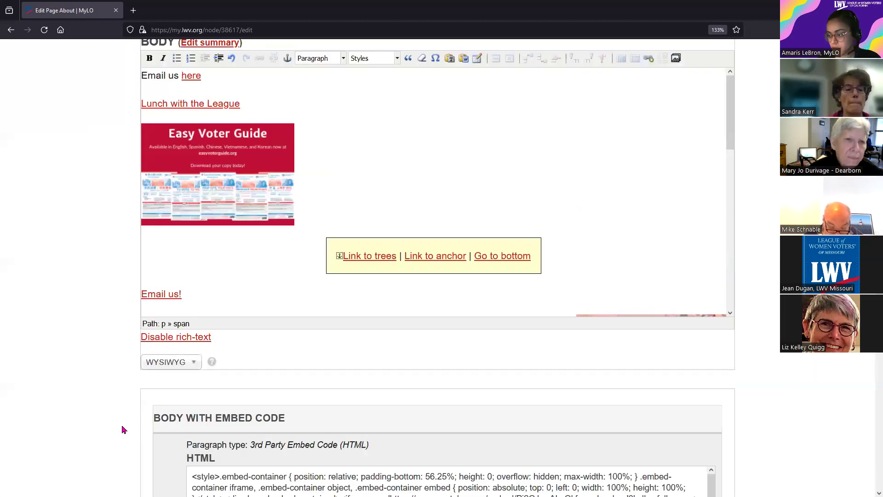
- Copy the paragraph under the "Beginning" heading and paste it directly after the Easy Voter Guide image
scroll(204, 232, up, 1)
click(206, 242)
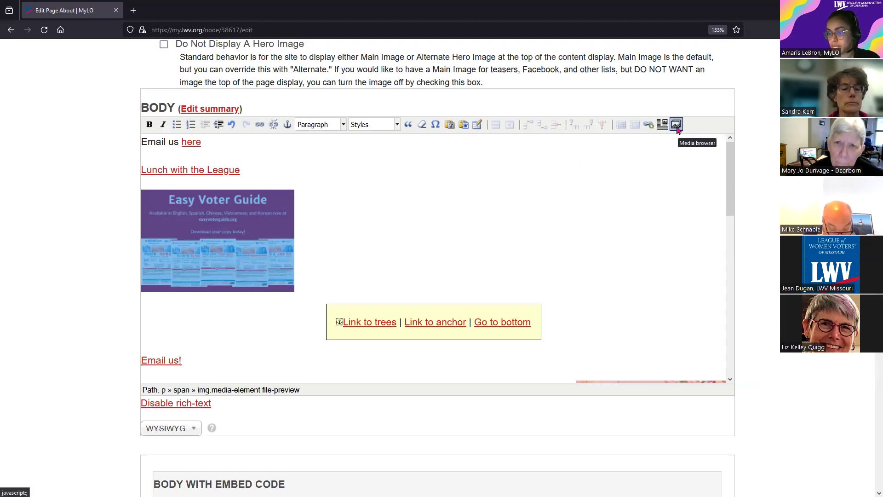
click(327, 240)
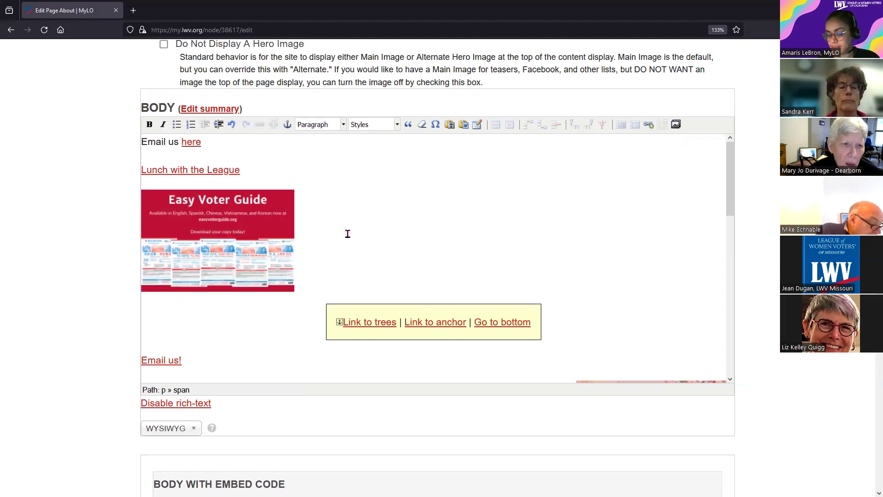
scroll(348, 234, down, 3)
drag(416, 270, 137, 219)
key(ctrl+c)
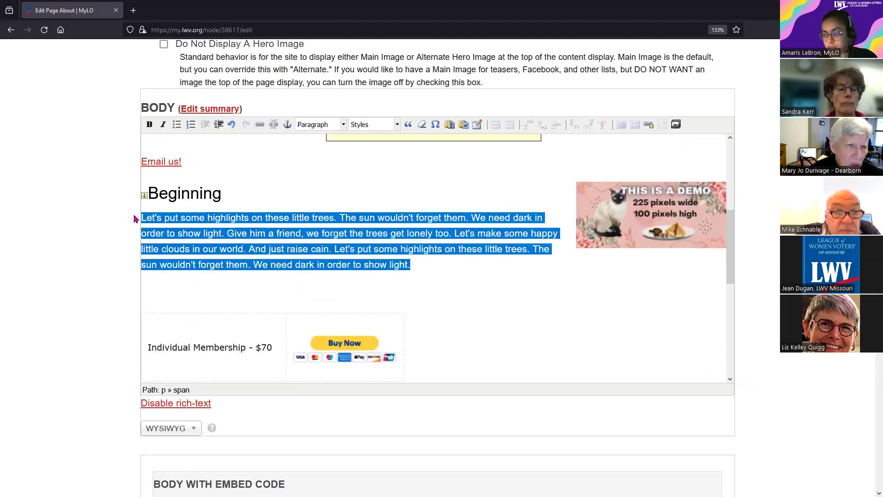
scroll(336, 267, up, 3)
click(335, 267)
key(ctrl+v)
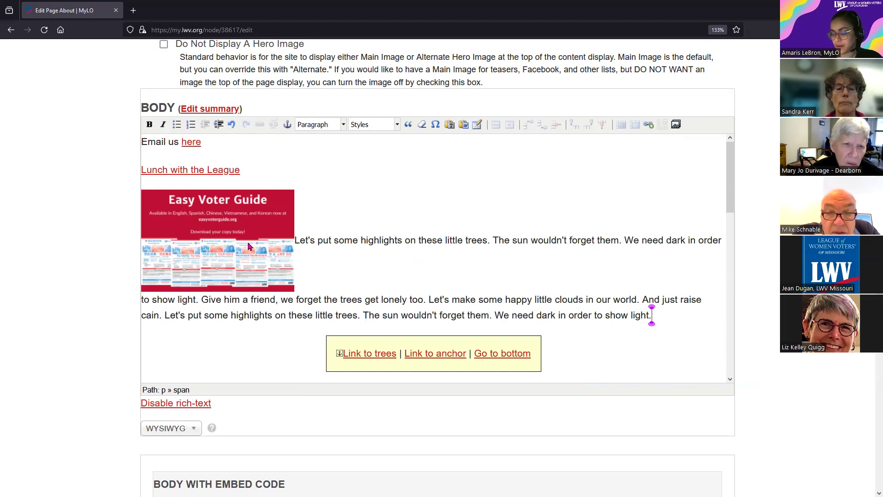
- Apply the Float image right style to the Easy Voter Guide image so the pasted paragraph wraps around it
click(227, 245)
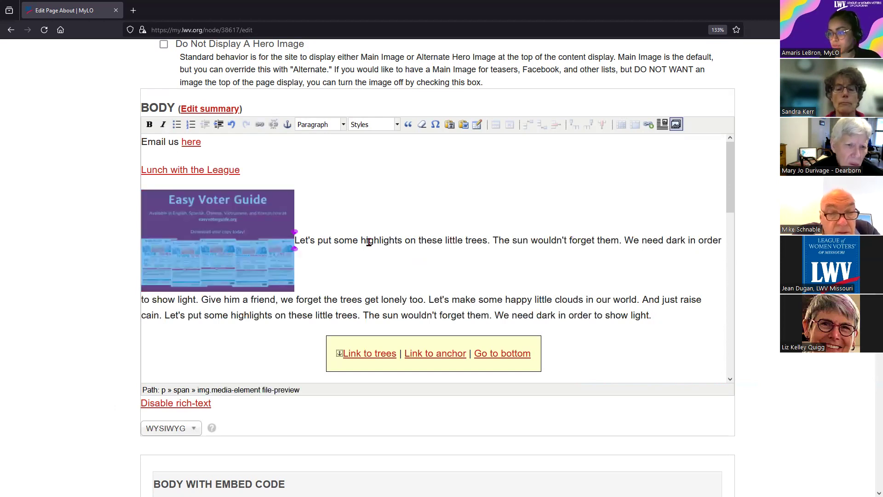
click(196, 247)
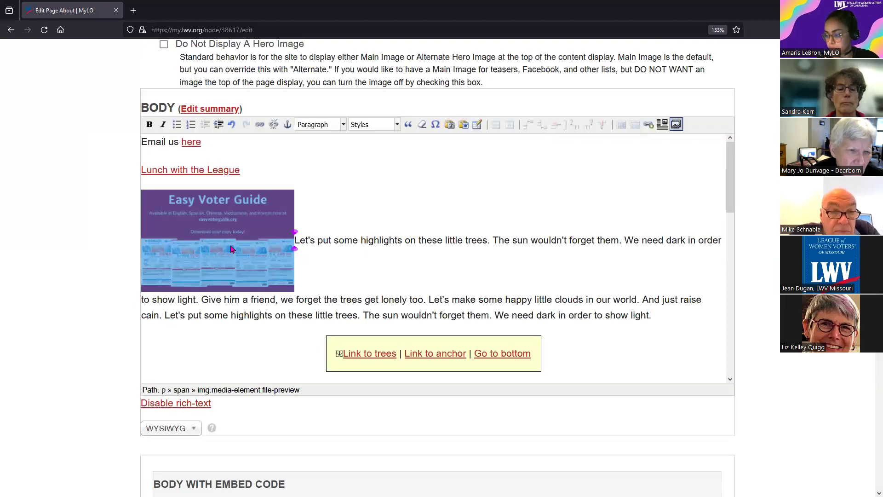
click(396, 126)
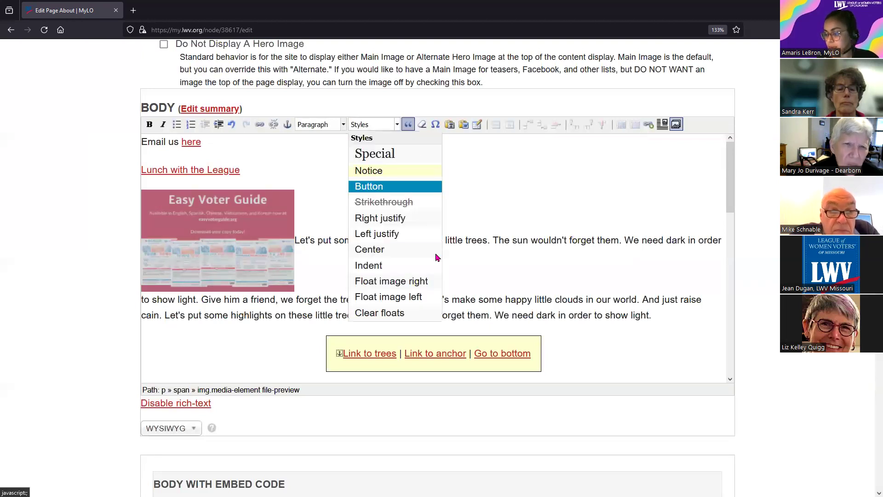
click(420, 284)
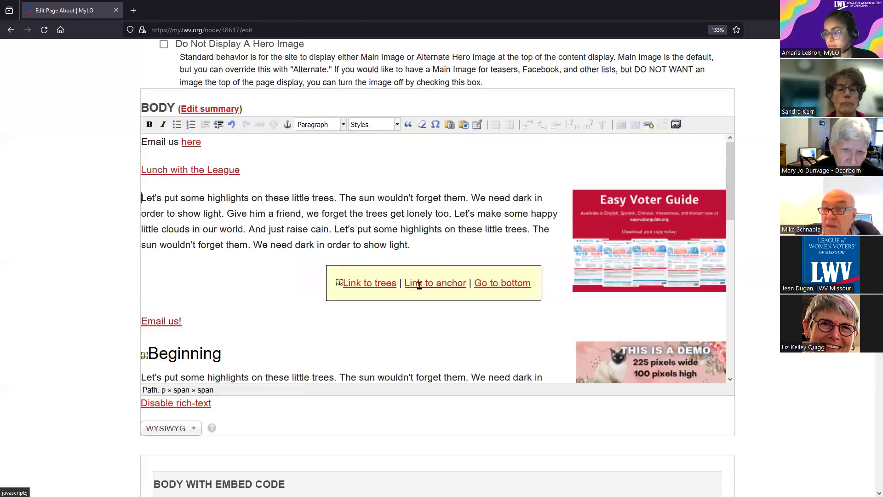
- Remove the Easy Voter Guide image's float formatting and apply the Float image left style instead
click(628, 244)
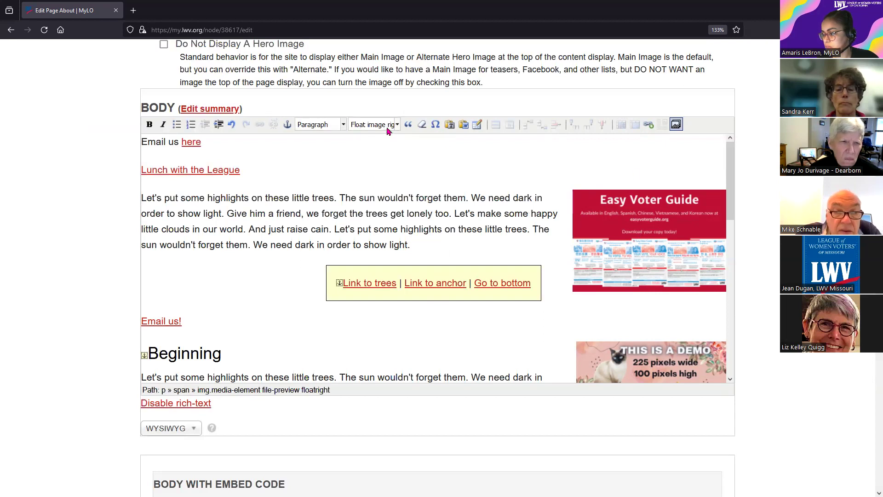
click(421, 129)
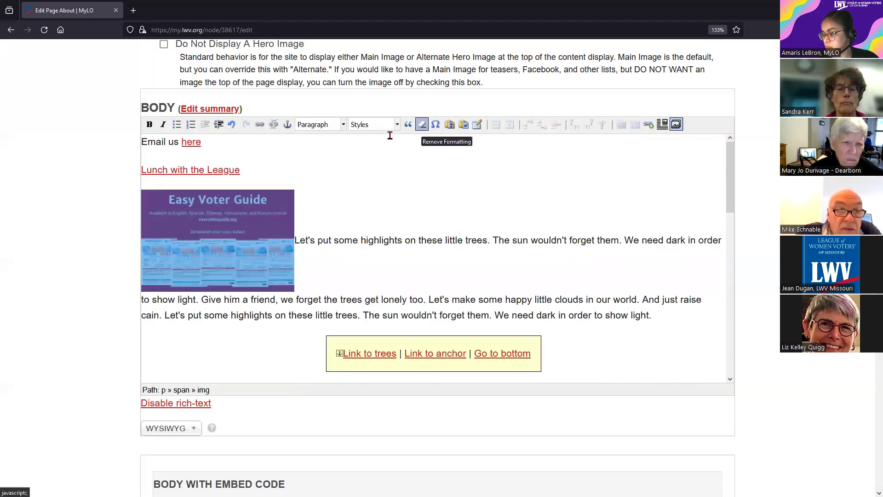
click(232, 125)
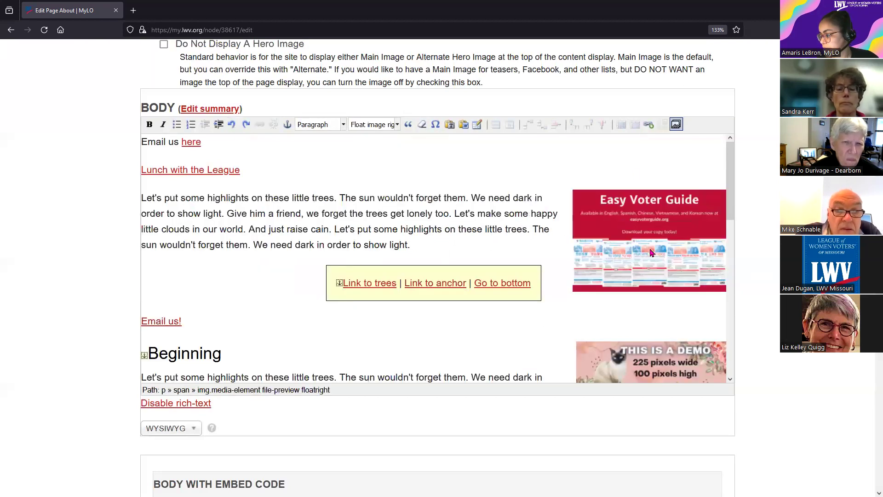
click(659, 218)
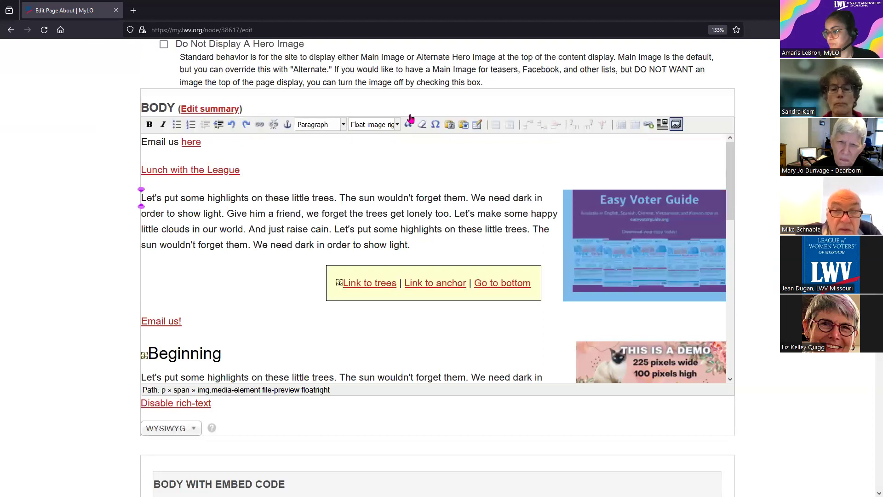
click(422, 125)
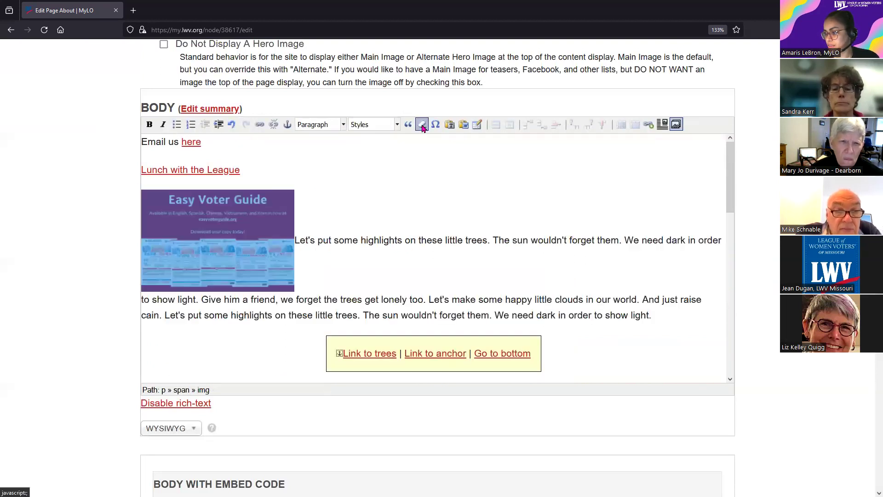
click(397, 125)
click(391, 295)
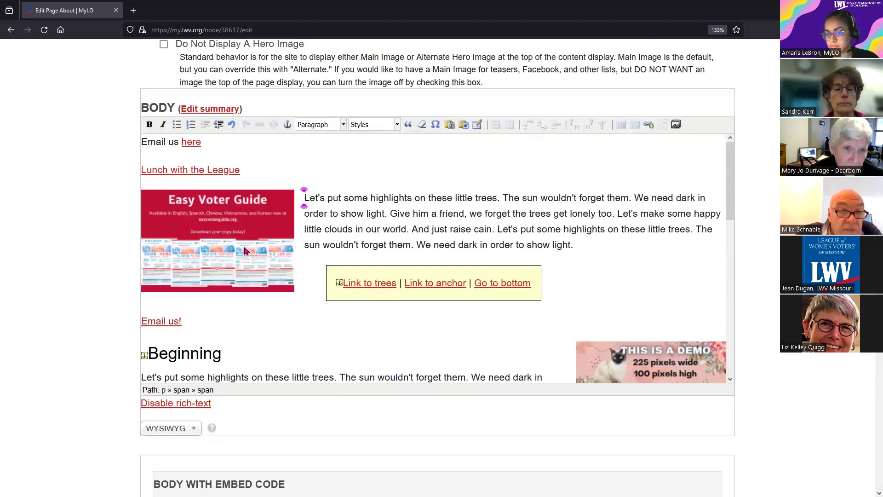
- Clear the Easy Voter Guide image's formatting and apply the Left justify style to it
click(216, 255)
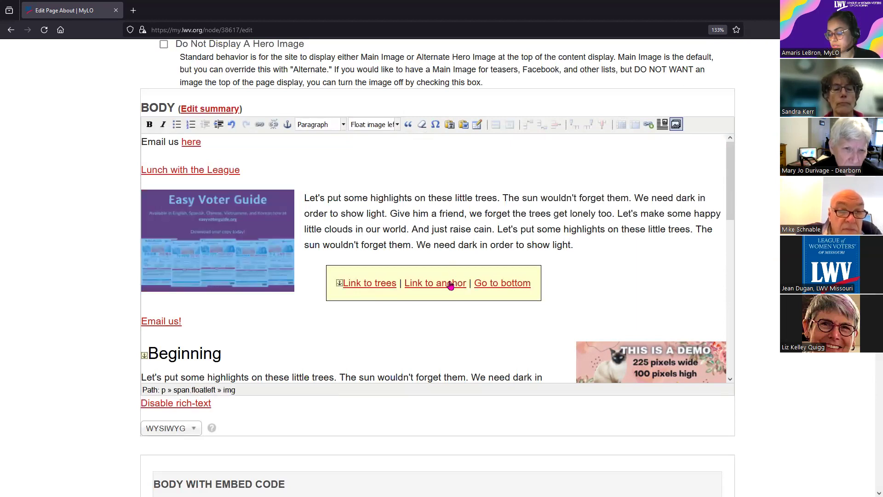
click(422, 128)
click(397, 125)
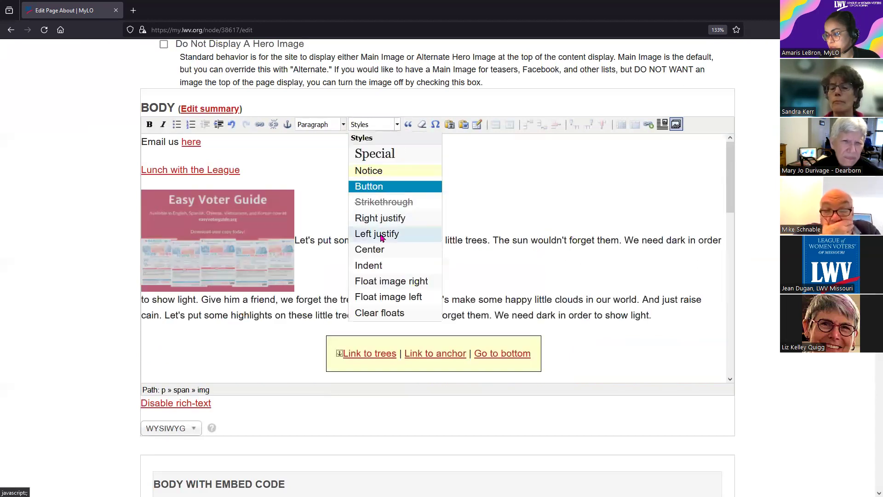
click(378, 233)
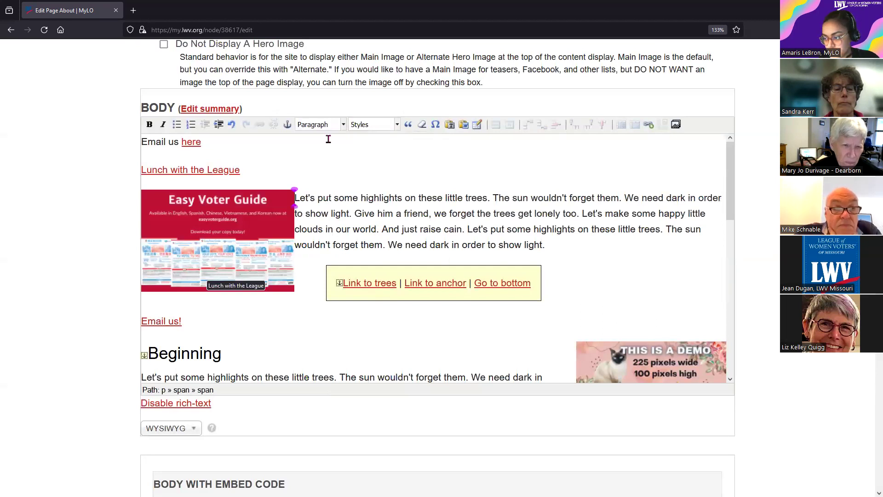
click(397, 124)
click(383, 218)
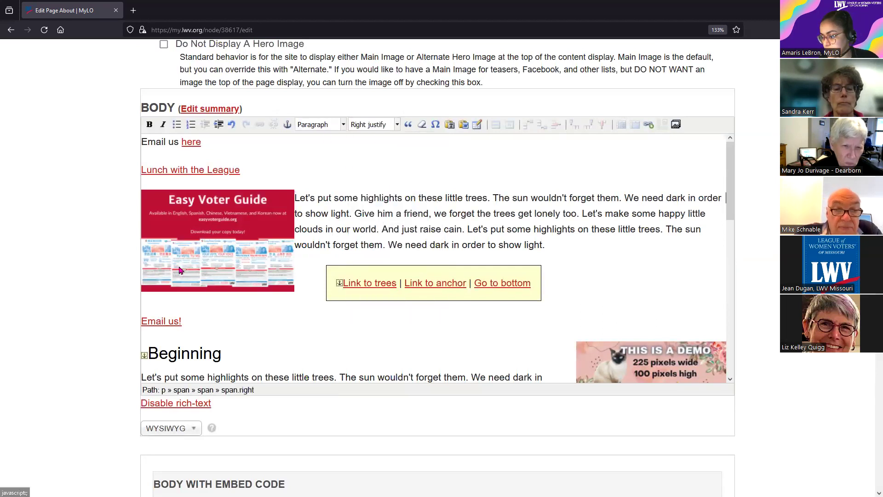
click(232, 124)
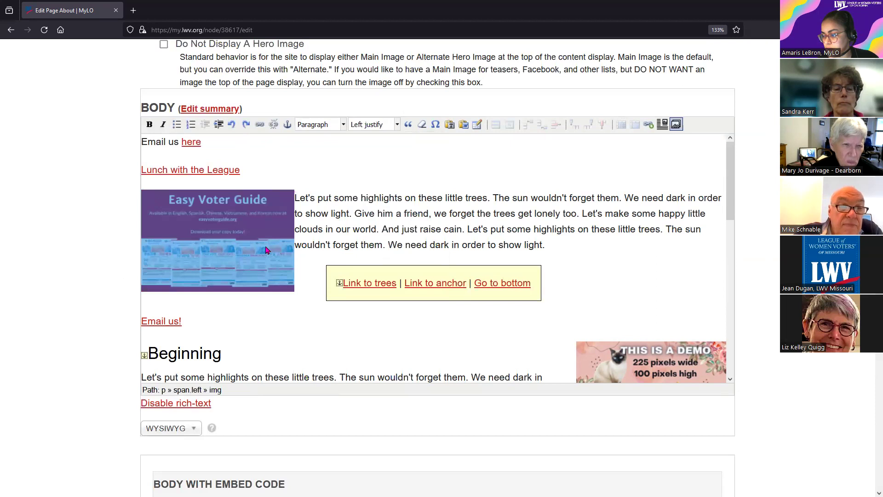
- Clear the left justification from the Easy Voter Guide image and apply the Right justify style
click(422, 124)
click(397, 124)
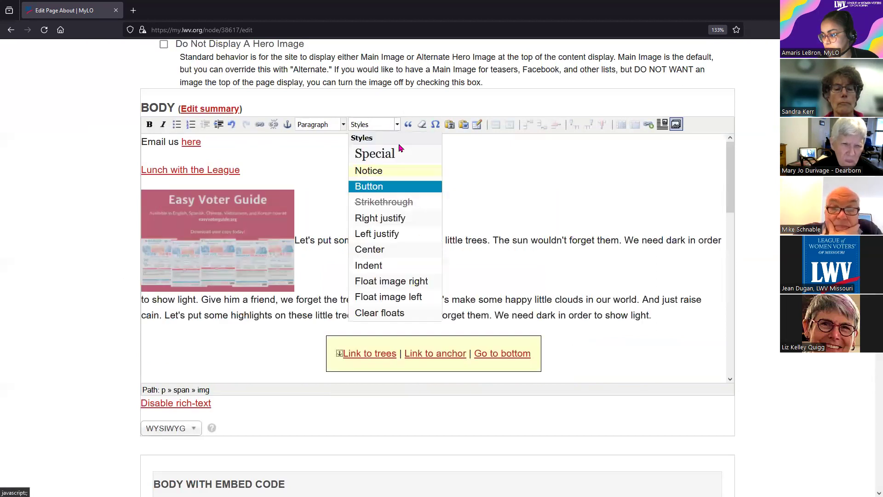
click(378, 218)
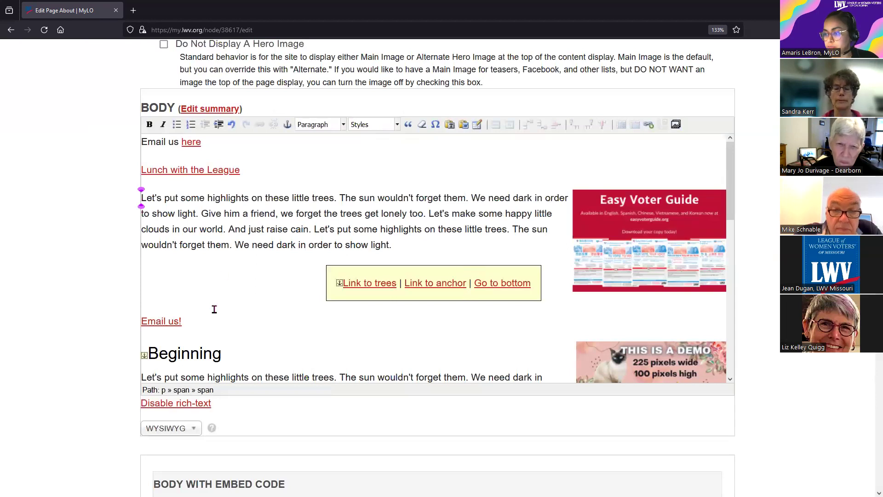
- Undo the Right justify style on the Easy Voter Guide image
click(395, 125)
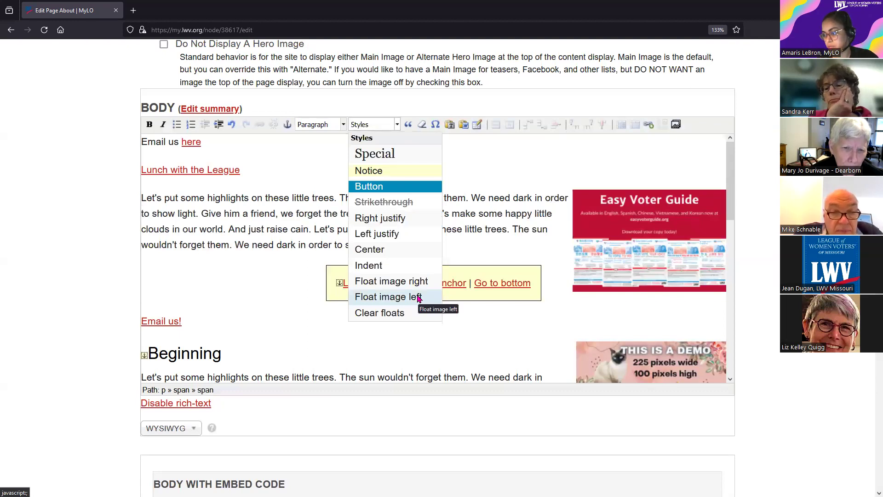
click(291, 229)
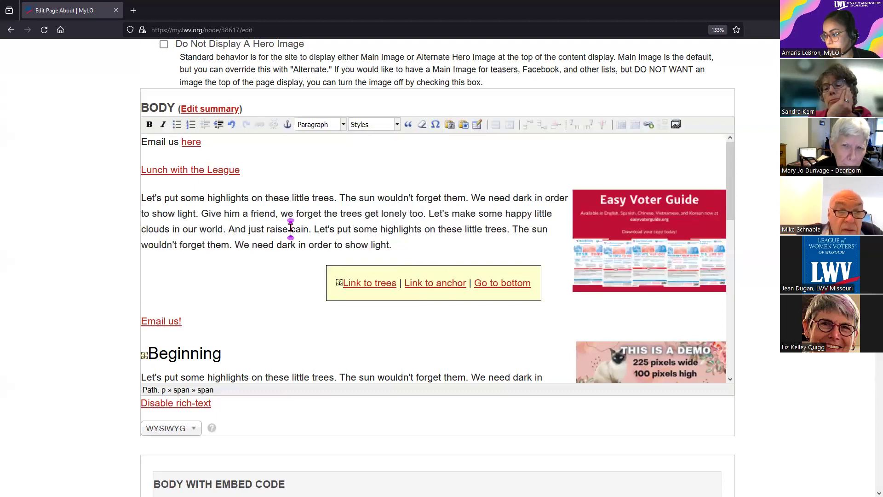
click(232, 124)
- Move the pasted paragraph onto its own line below the Easy Voter Guide image
click(331, 274)
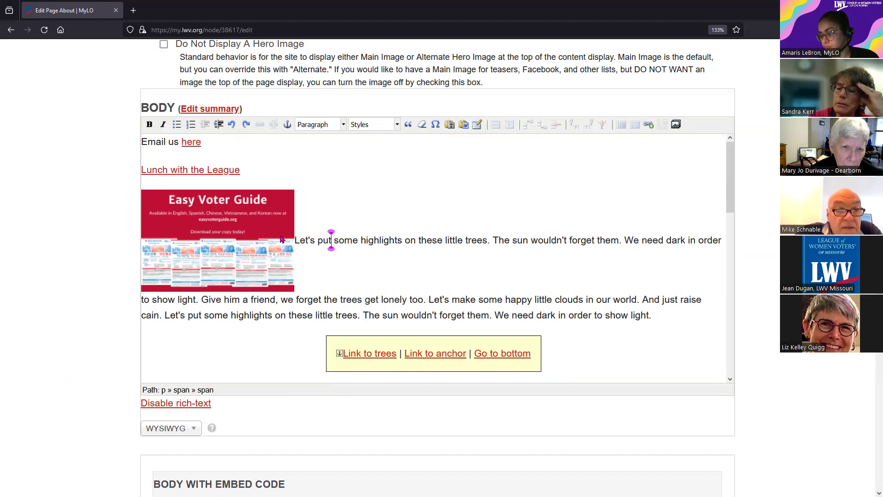
click(295, 240)
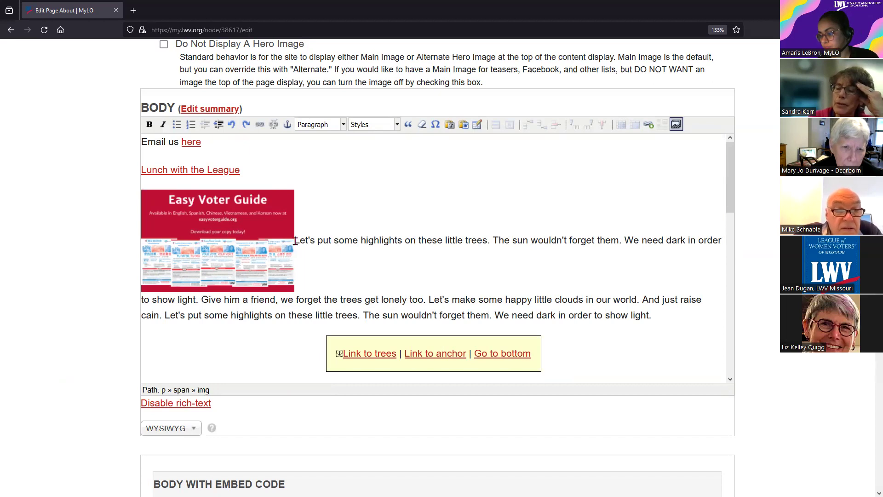
key(Return)
- Insert the caption "Caption here." on the Easy Voter Guide image with its float set to None
click(267, 282)
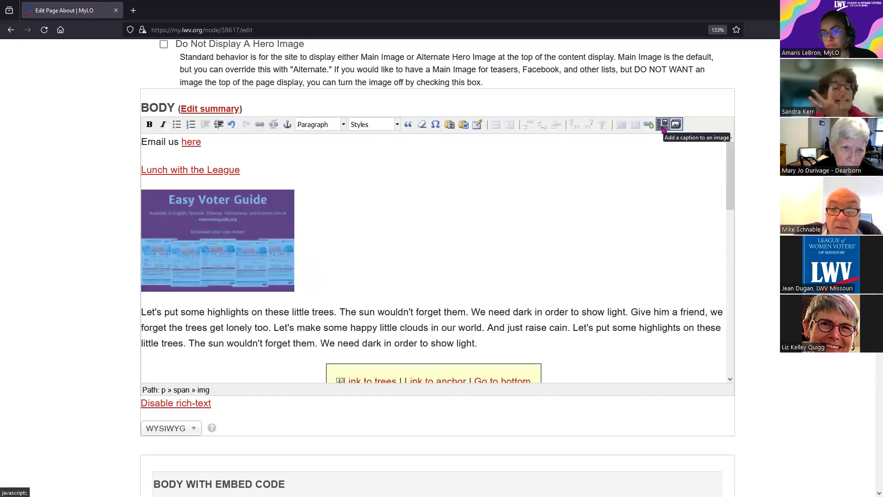
click(665, 128)
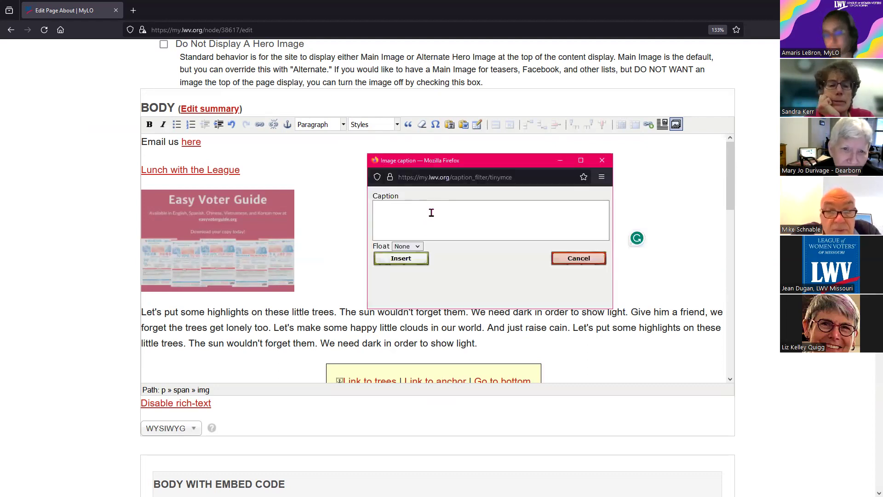
text(Caption here.)
click(418, 249)
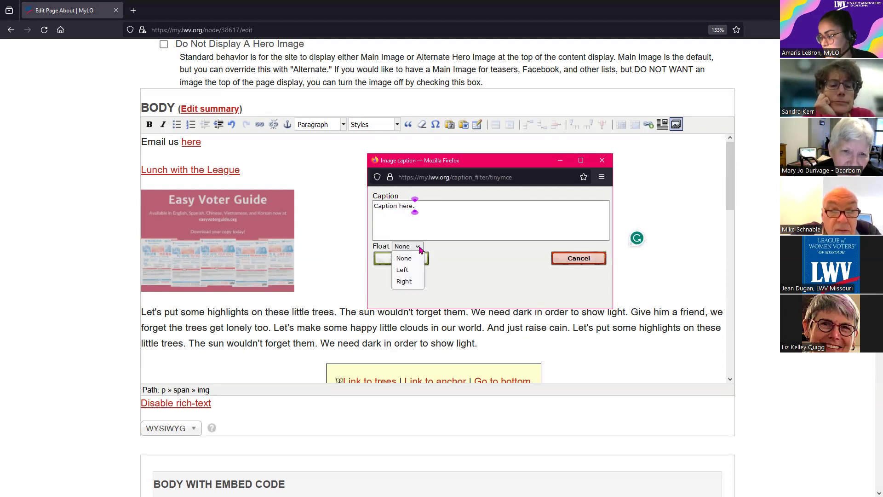
click(382, 279)
click(400, 260)
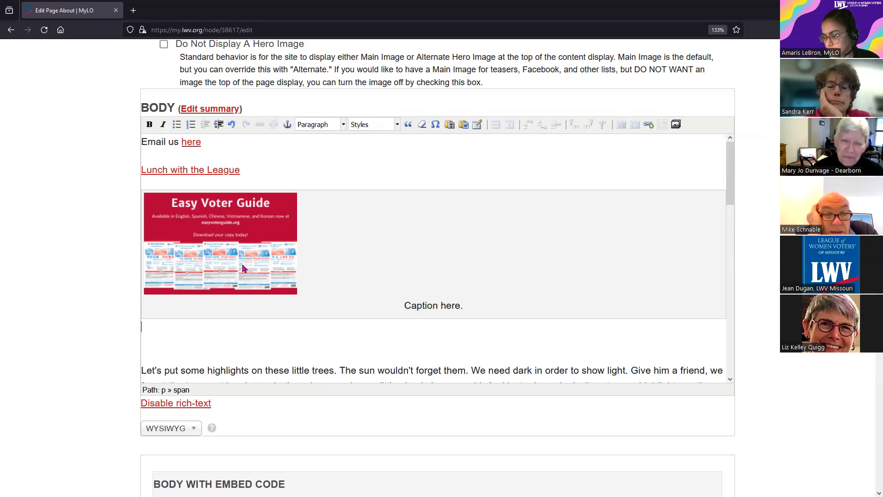
- Try the DIV format on the image's caption text and undo the change
click(405, 305)
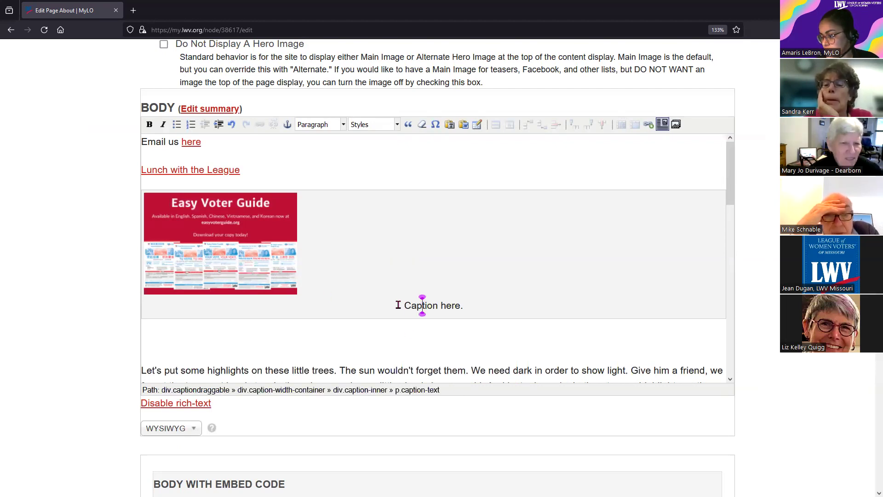
drag(407, 306, 473, 306)
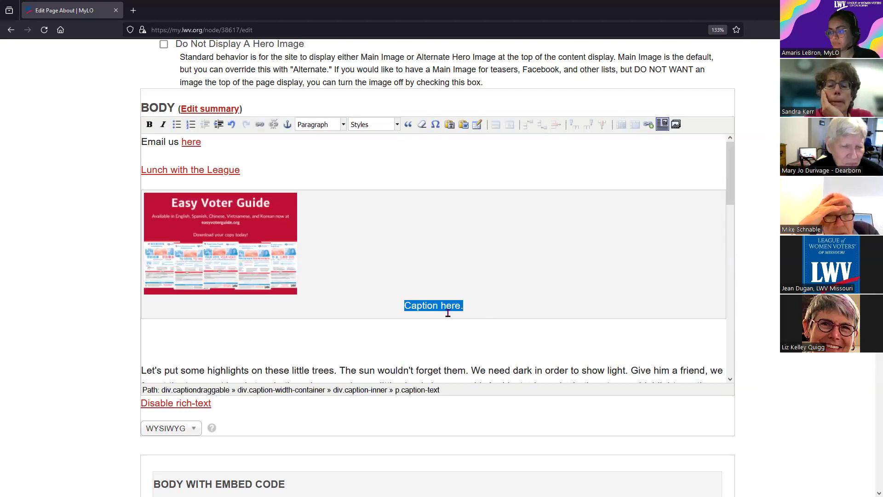
click(343, 125)
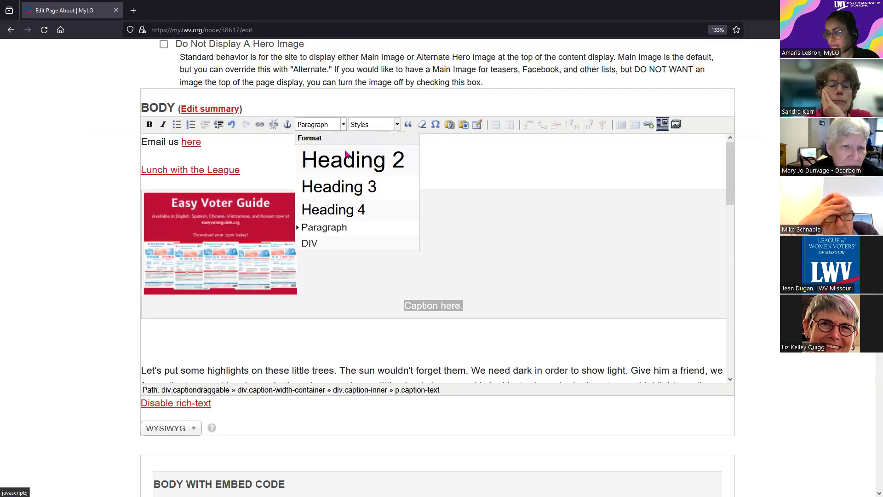
click(334, 243)
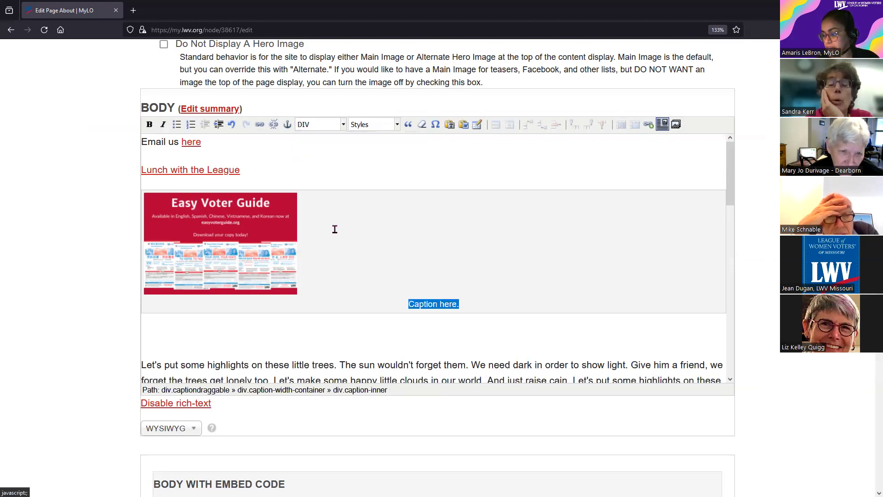
click(343, 124)
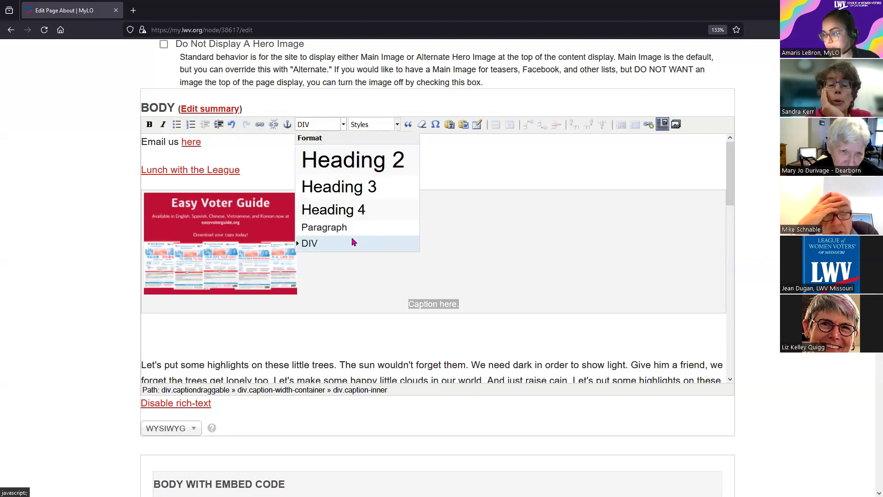
click(232, 125)
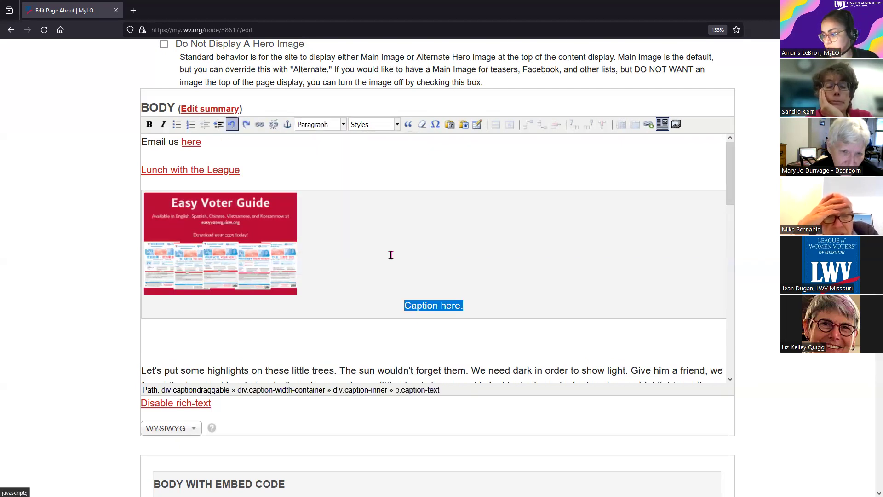
- Try the DIV format on the Easy Voter Guide caption once more and revert the change
click(344, 125)
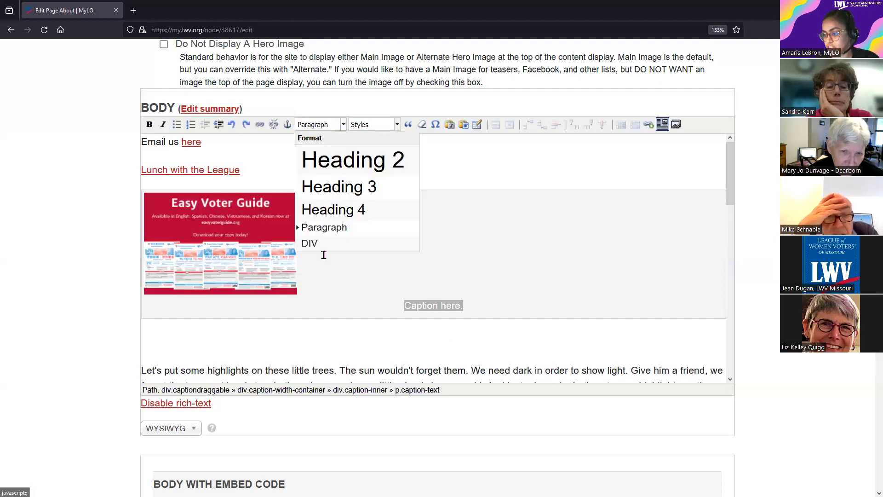
click(325, 251)
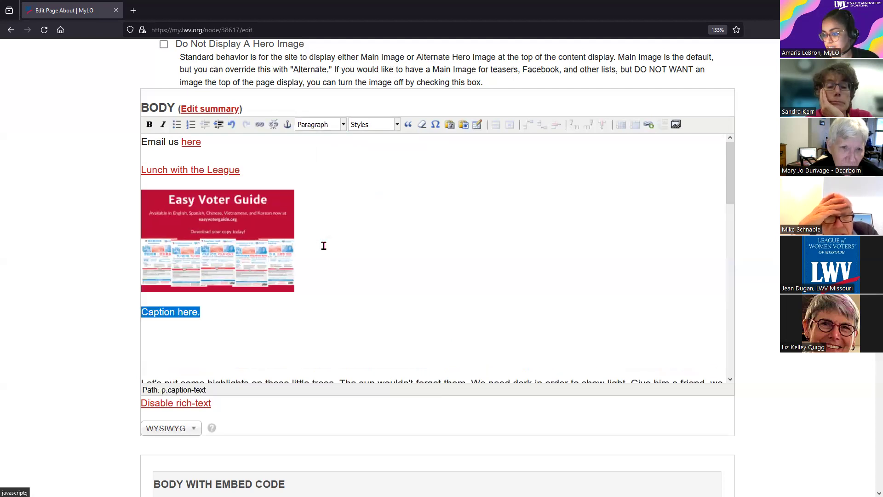
click(231, 125)
click(232, 126)
- Format the image caption as DIV and extend it with "Here" plus a second line reading "Here"
click(344, 125)
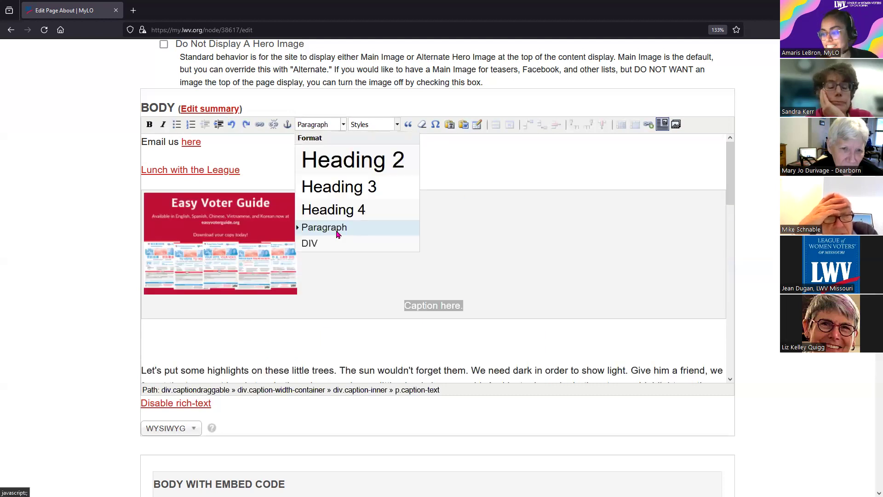
click(337, 240)
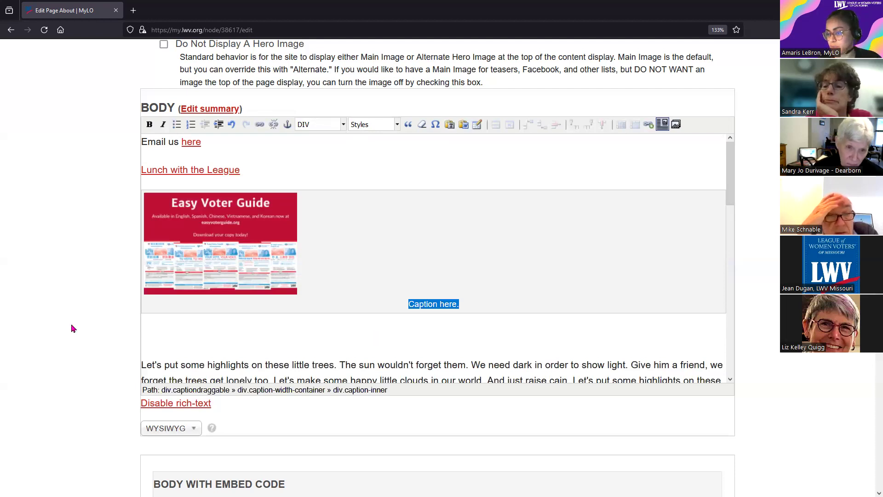
click(496, 302)
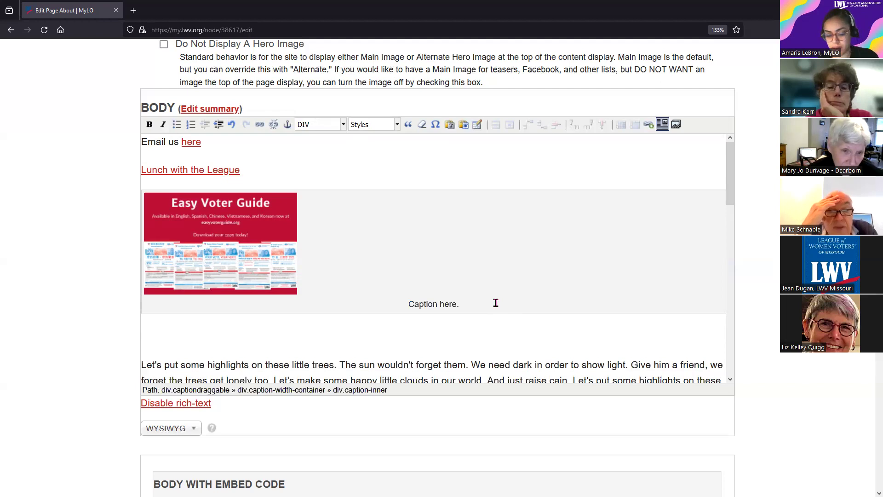
text(Here)
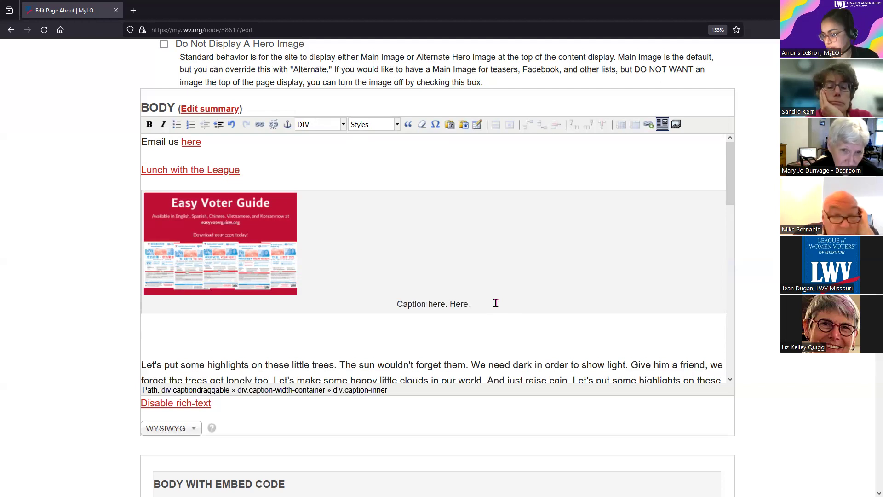
key(Return)
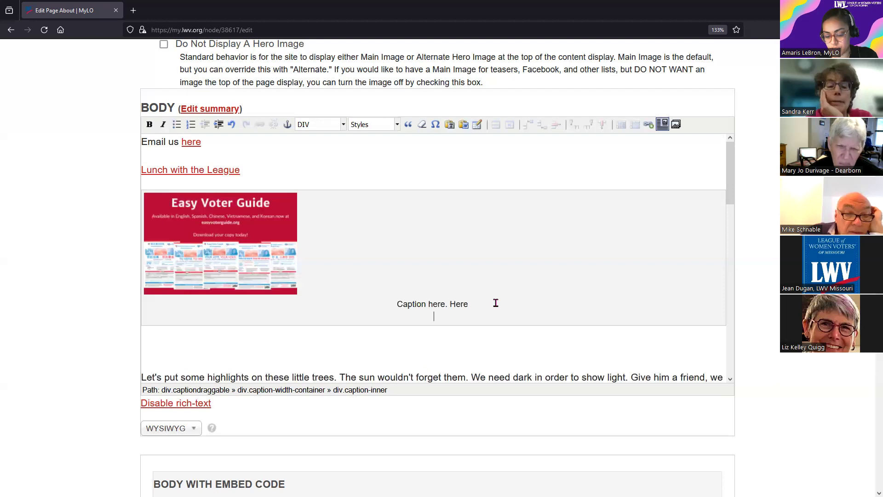
text(Here)
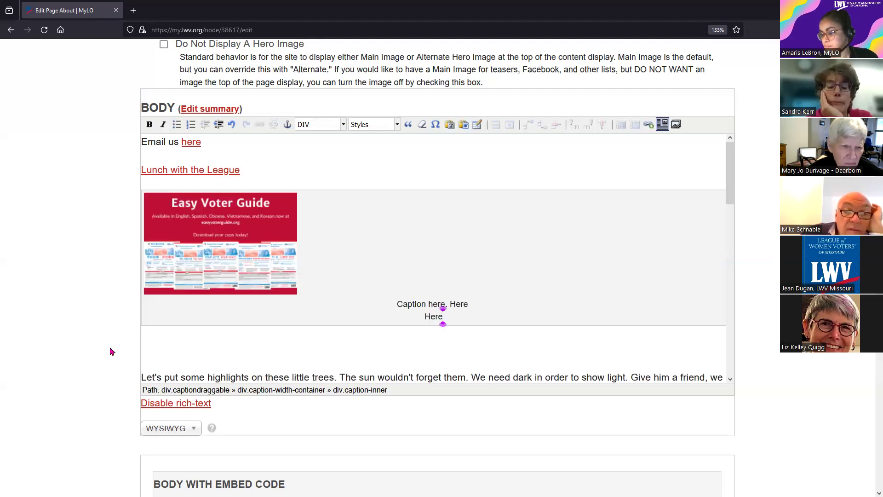
- Save the About page as a draft
scroll(92, 354, down, 5)
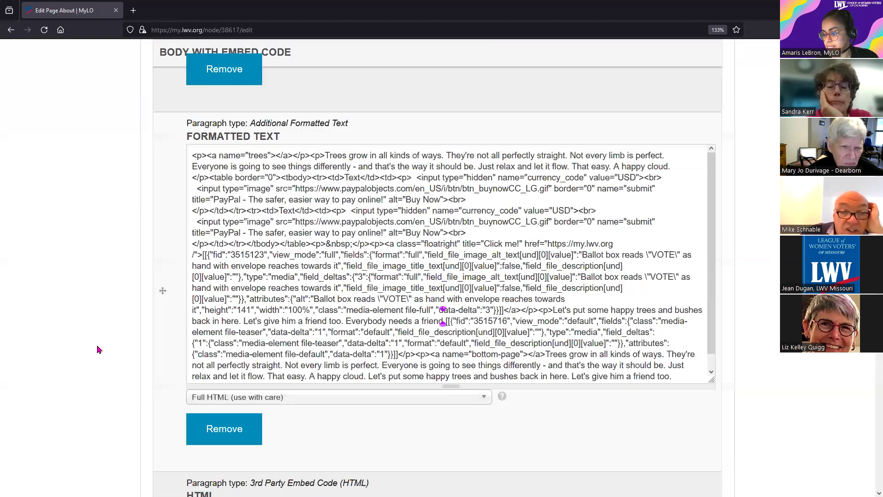
scroll(97, 354, down, 15)
scroll(100, 354, down, 20)
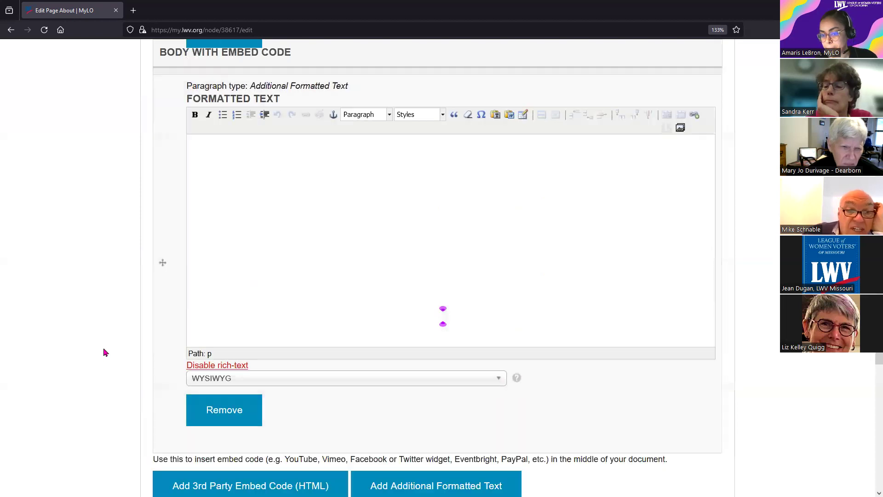
scroll(103, 358, down, 10)
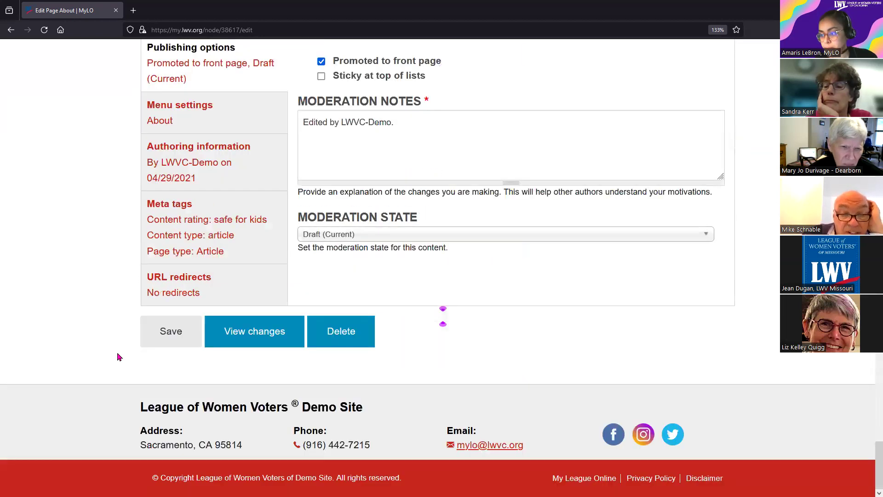
click(166, 339)
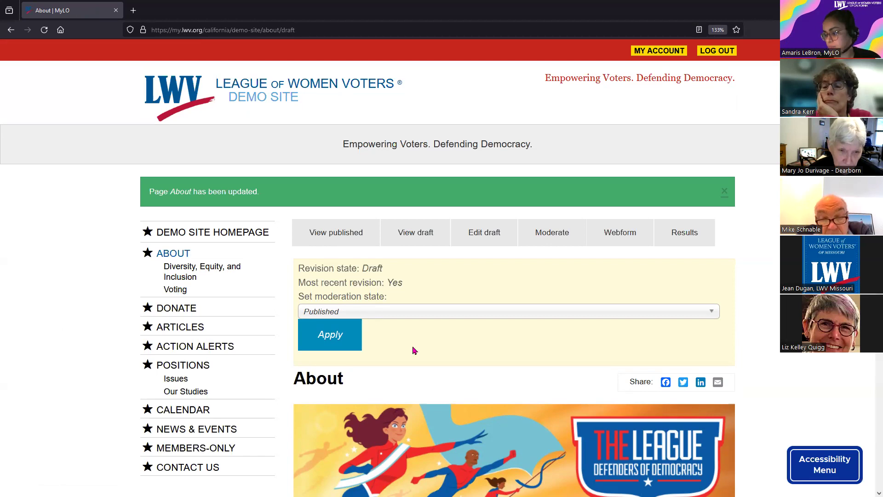
- Examine the line spacing of the two-line caption under the Easy Voter Guide image on the saved draft
scroll(465, 361, down, 5)
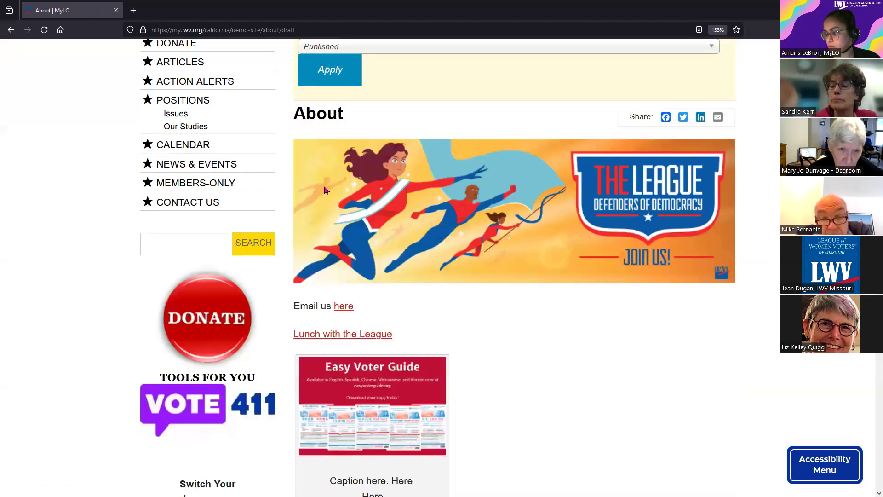
scroll(342, 280, down, 5)
scroll(404, 308, up, 2)
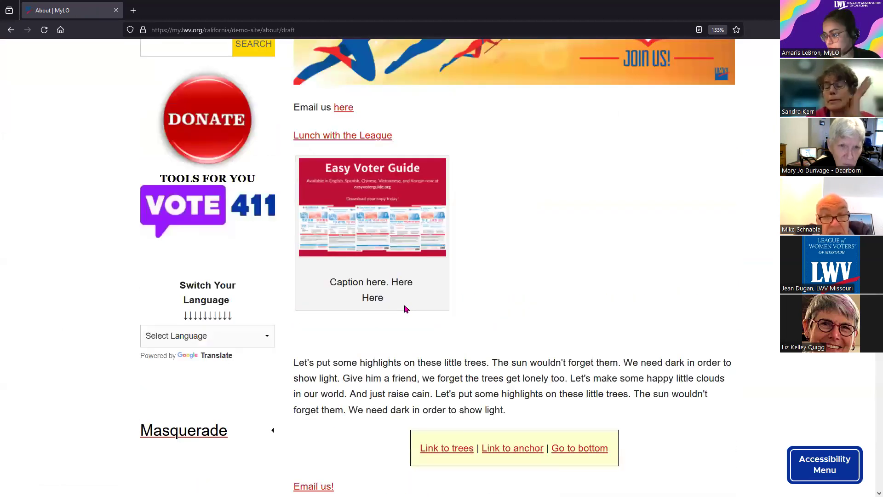
drag(330, 280, 386, 302)
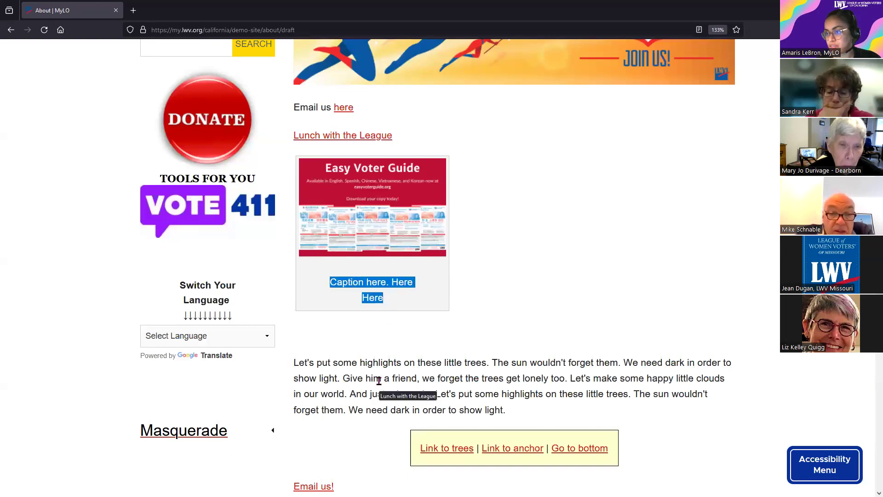
click(360, 382)
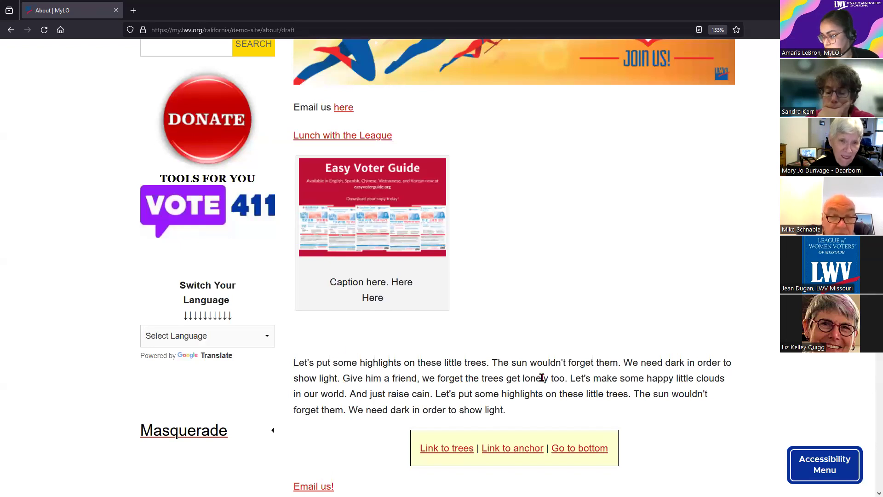
- Reopen the About page draft for editing and view the text format options for the body
scroll(518, 381, up, 4)
scroll(519, 381, up, 4)
click(471, 174)
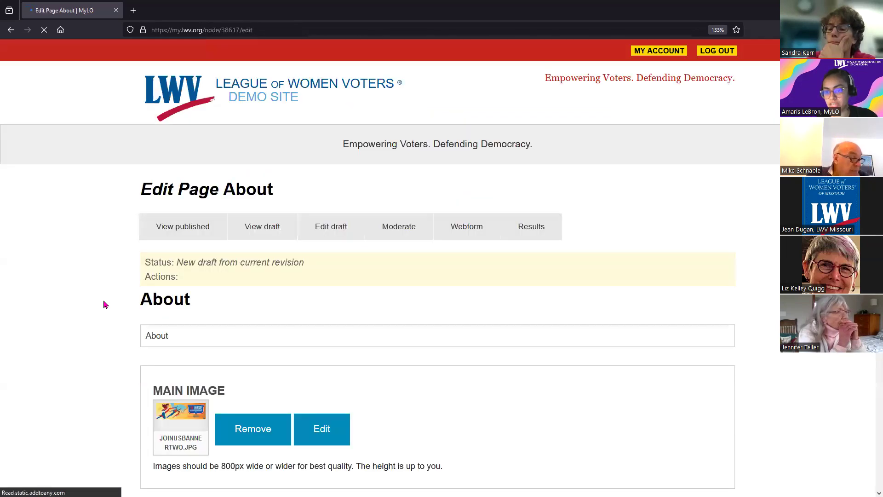
scroll(105, 305, down, 15)
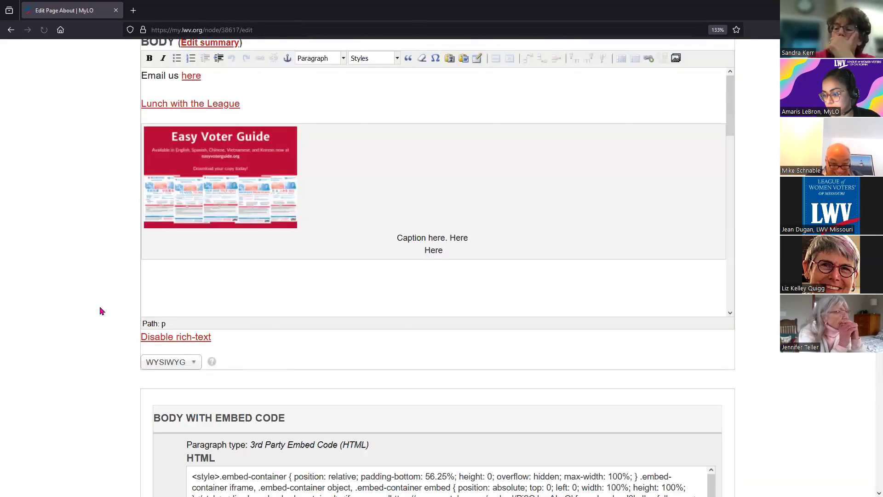
click(417, 238)
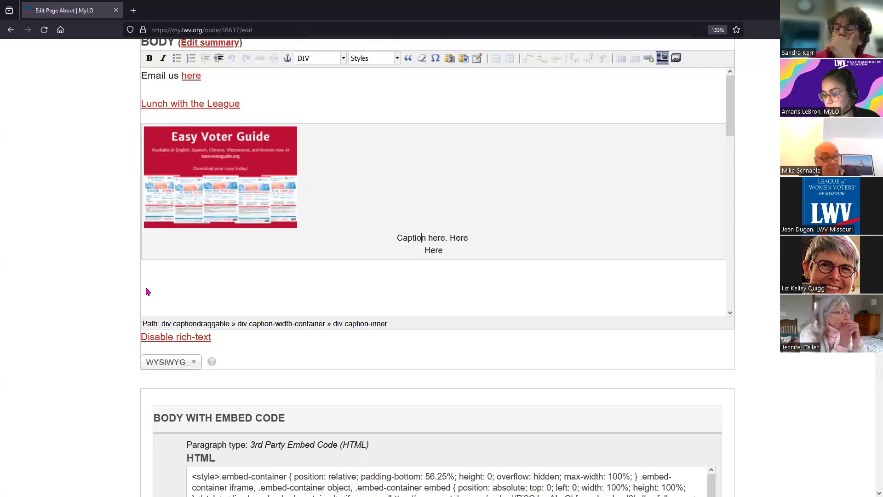
click(166, 366)
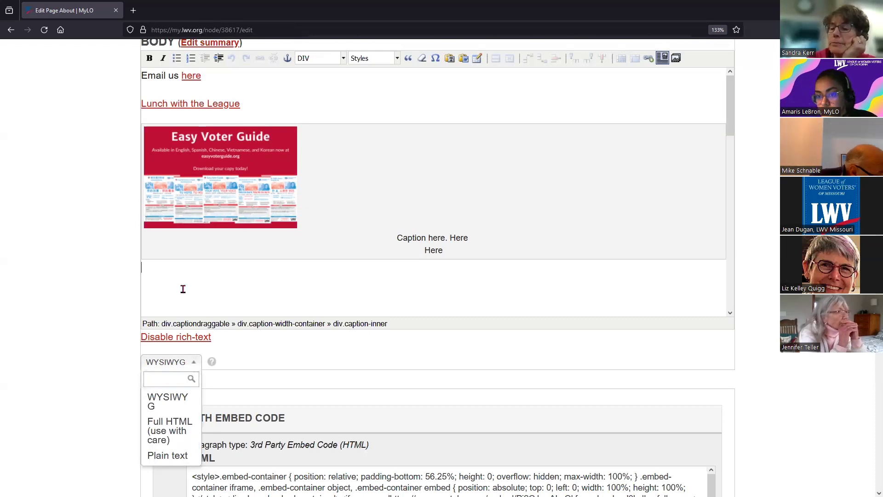
click(174, 307)
- Duplicate the paragraph under the Beginning heading onto a new line directly below it
scroll(79, 333, up, 2)
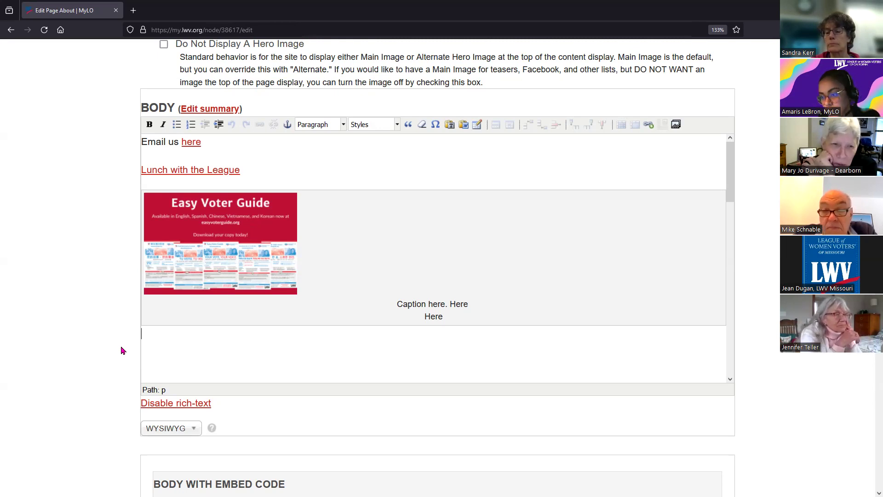
scroll(181, 322, down, 5)
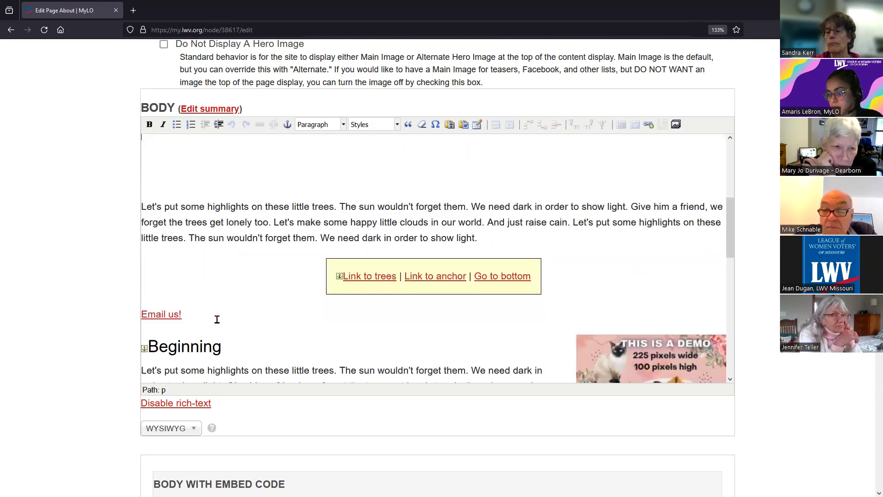
scroll(217, 318, down, 3)
click(192, 299)
click(427, 286)
key(Return)
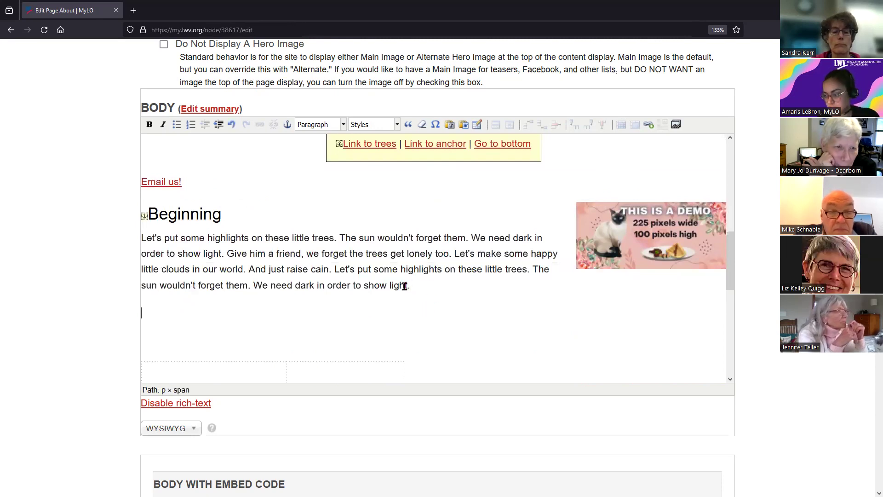
drag(417, 282, 132, 245)
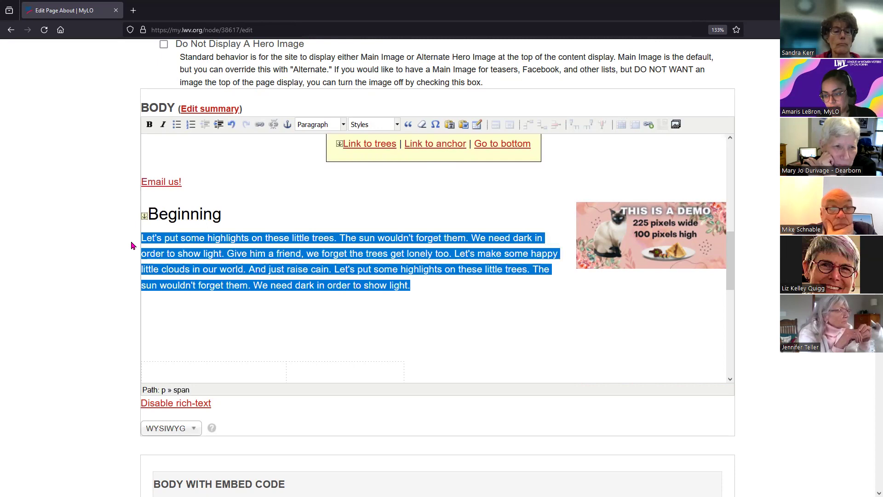
key(ctrl+c)
click(170, 307)
key(ctrl+v)
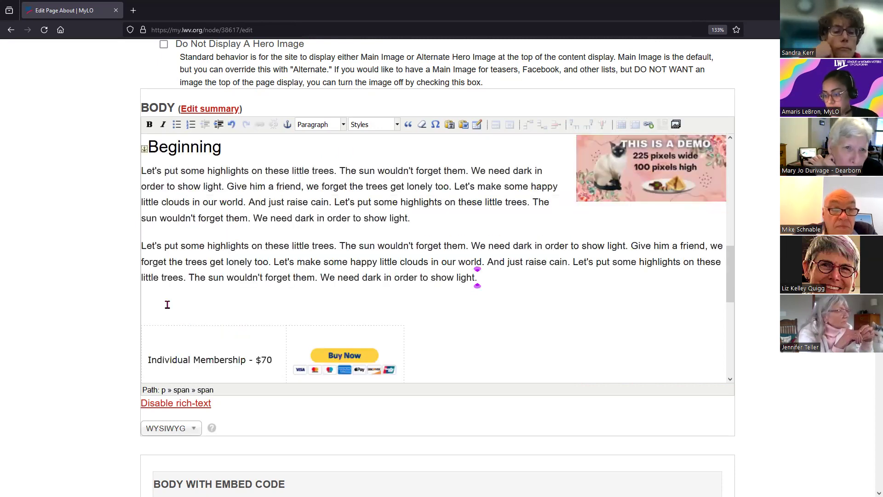
- Apply the DIV format to both paragraphs under the Beginning heading
drag(479, 277, 139, 176)
click(207, 245)
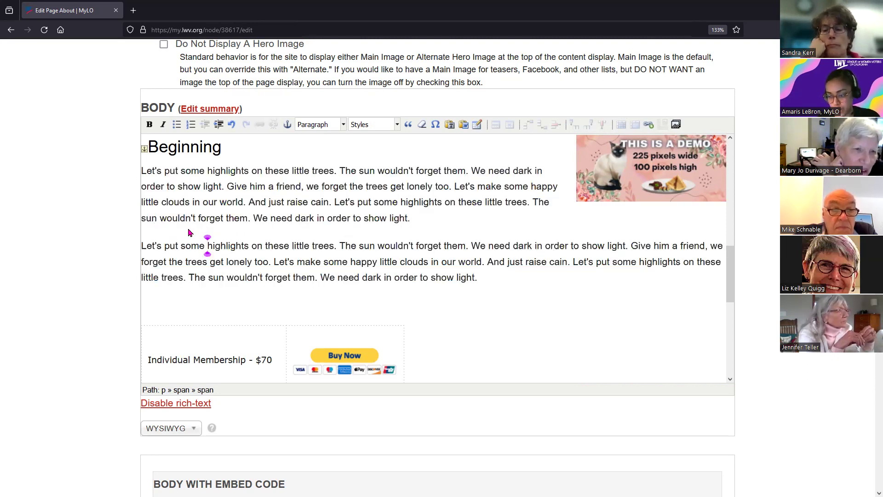
drag(479, 277, 133, 172)
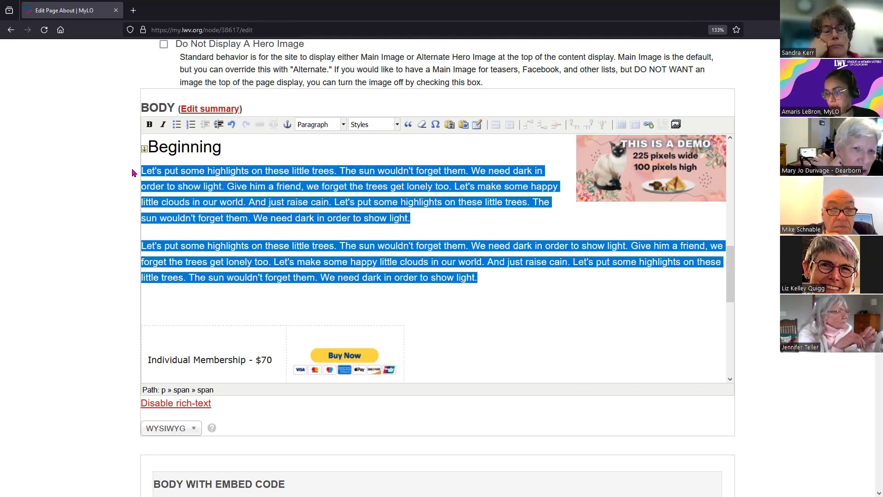
click(343, 124)
click(315, 243)
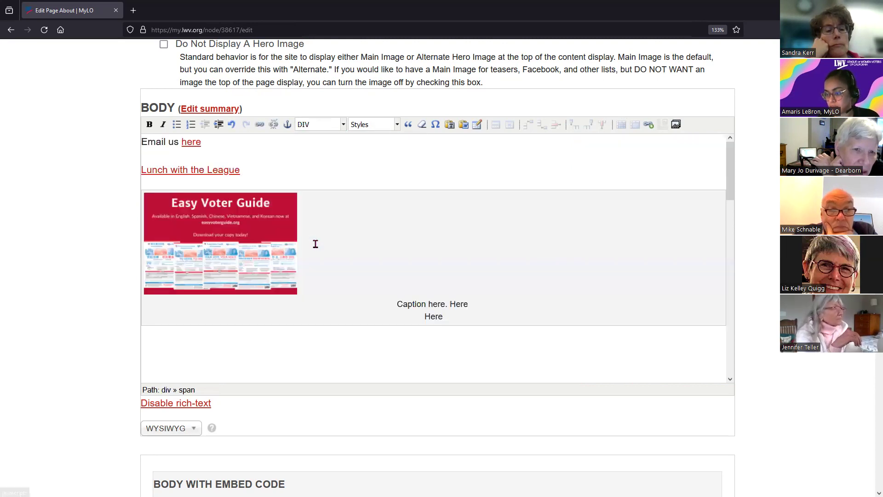
- Compare the spacing of the DIV paragraphs under Beginning with the Easy Voter Guide caption and the surrounding body content
click(427, 283)
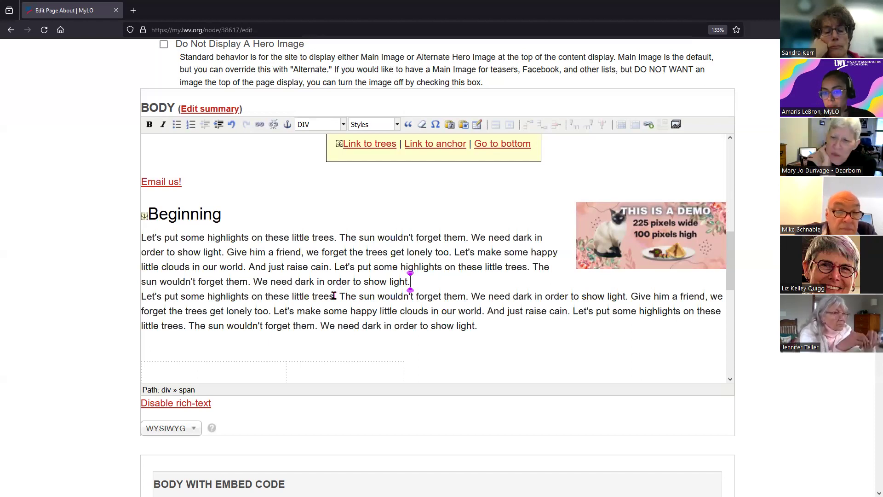
scroll(334, 296, down, 5)
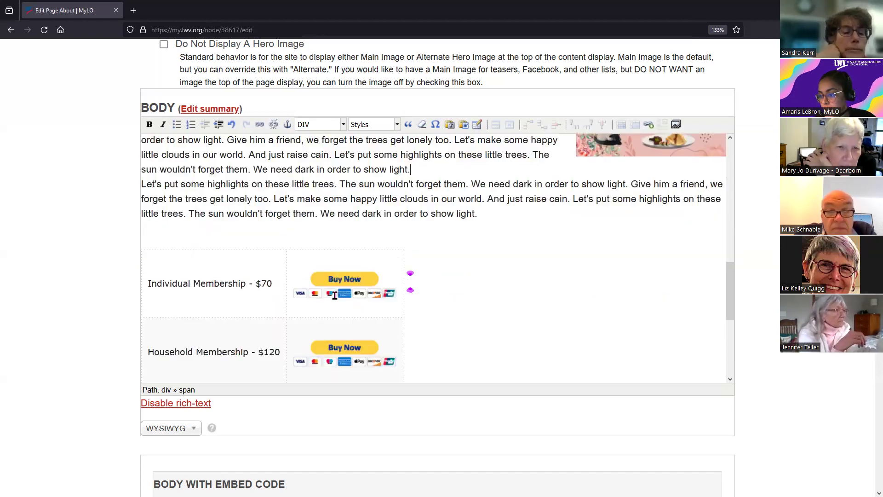
scroll(344, 314, up, 3)
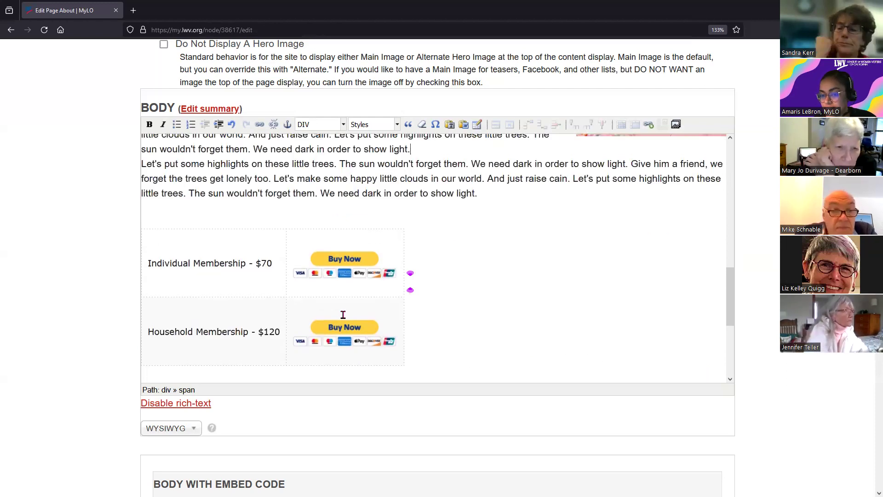
scroll(341, 276, up, 15)
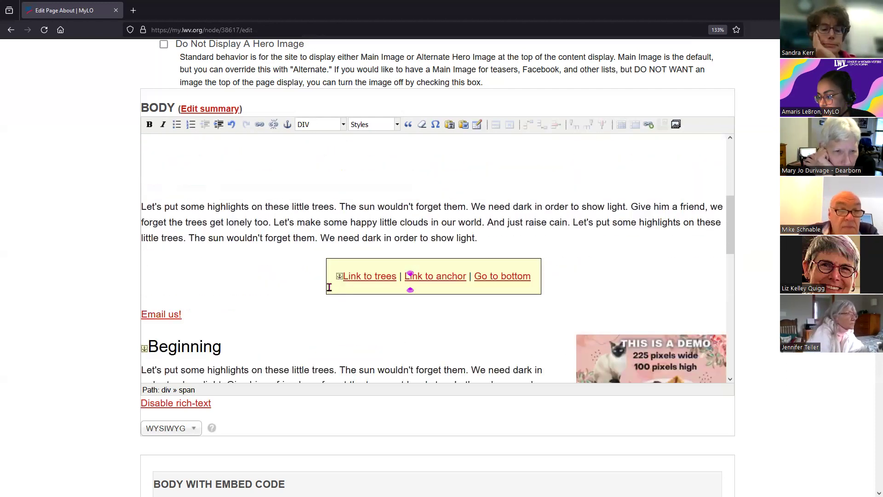
scroll(307, 305, up, 3)
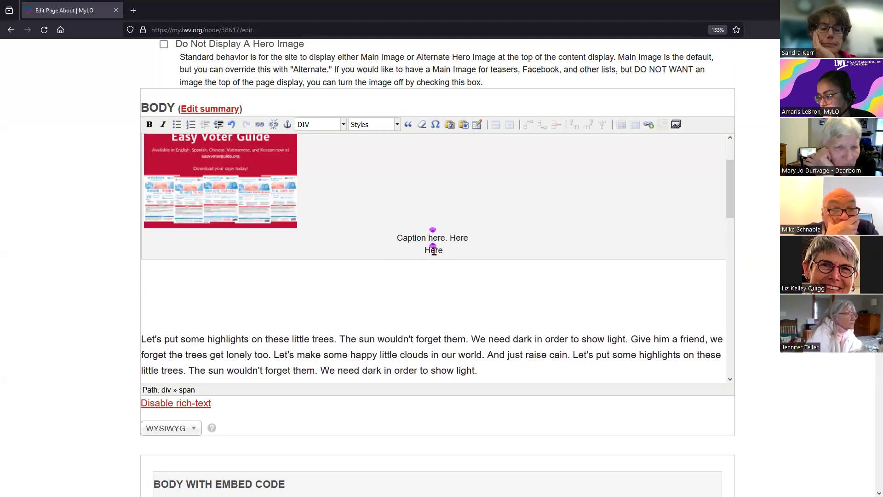
click(433, 240)
drag(469, 250, 395, 240)
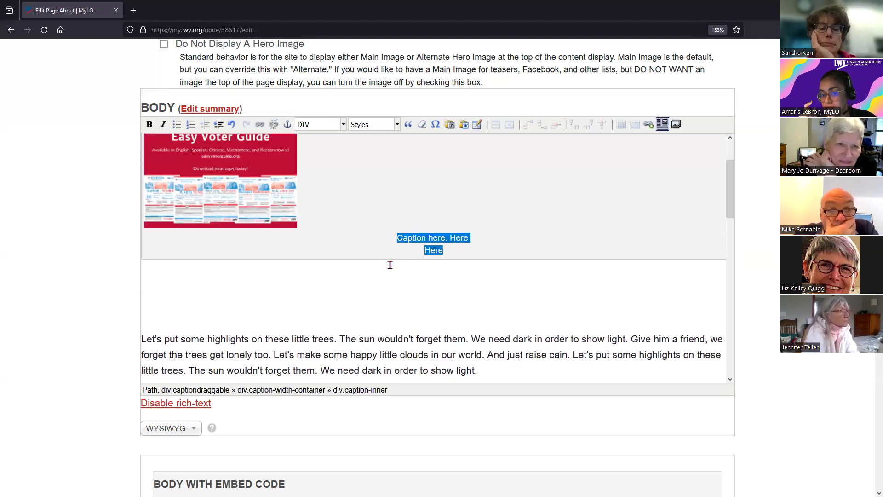
scroll(364, 296, down, 10)
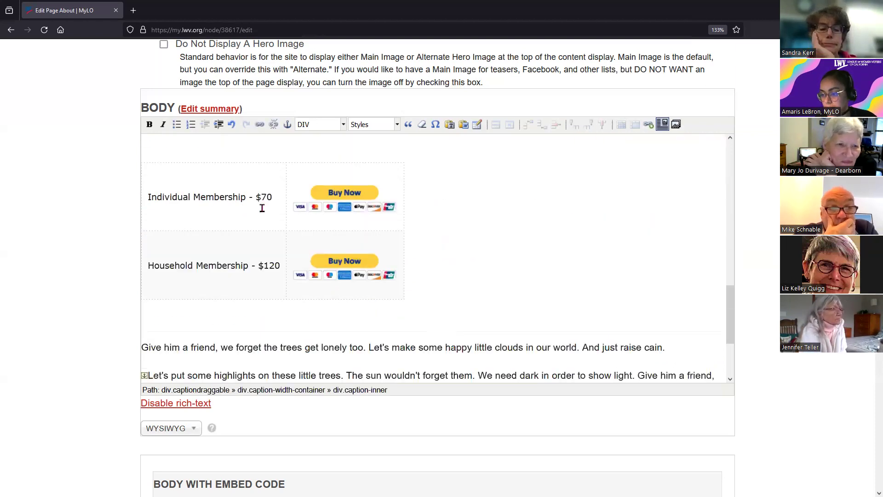
- Apply the DIV format to the "Individual Membership - $70" text in the membership table
drag(272, 198, 144, 198)
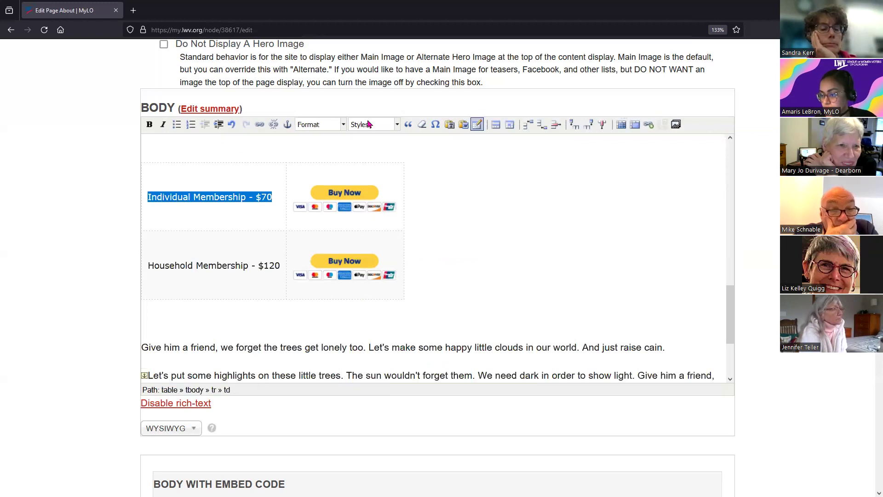
click(343, 125)
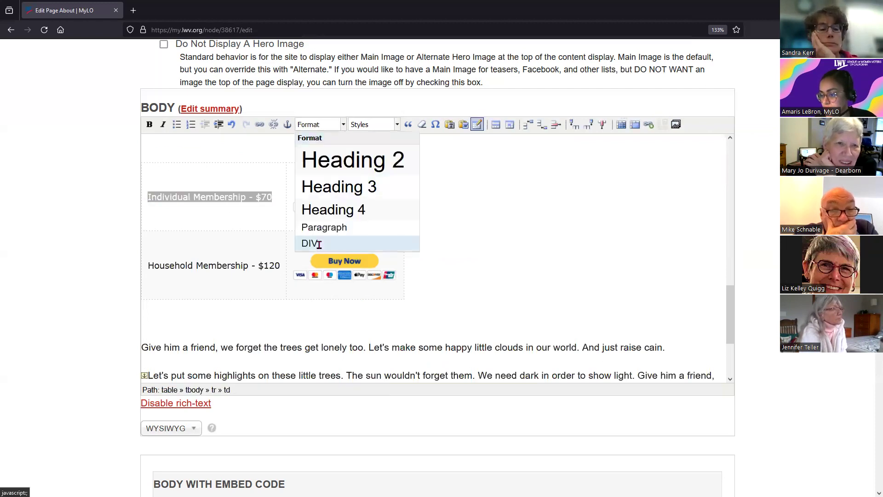
click(338, 244)
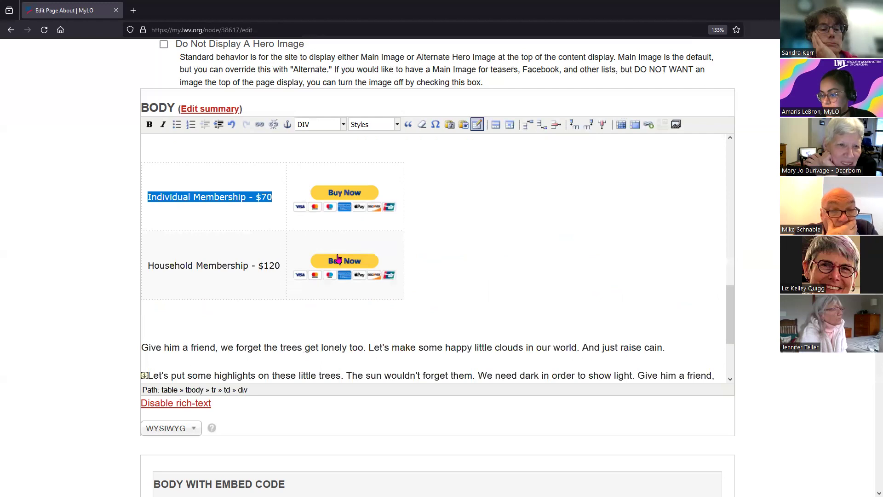
- Change the "Individual Membership - $70" cell text to the Paragraph format and select the line for comparison
click(343, 126)
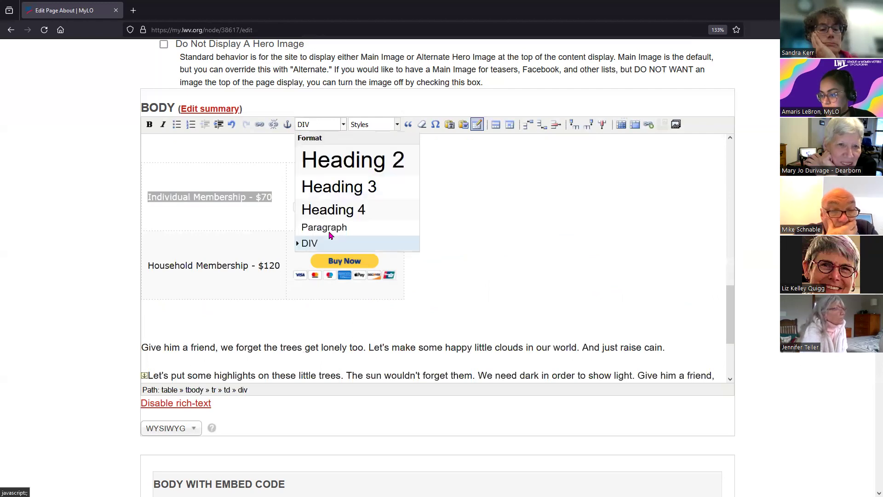
click(329, 230)
click(195, 192)
click(181, 190)
drag(148, 191, 290, 191)
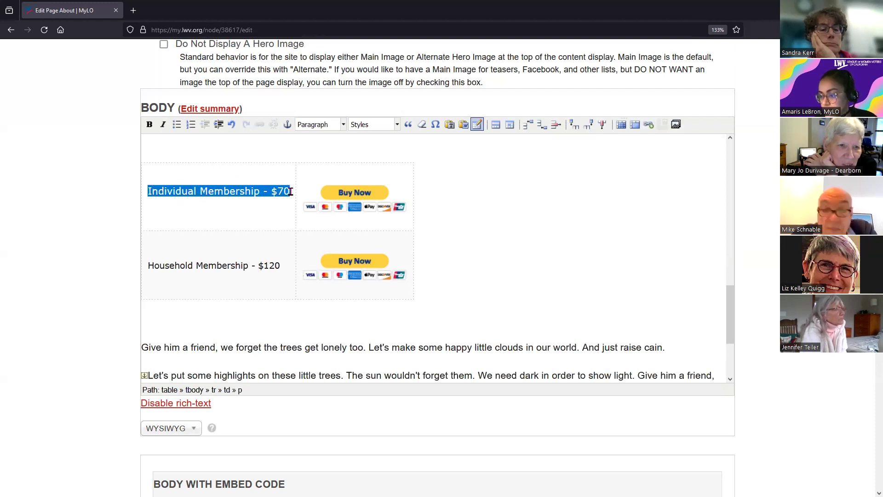
- Set the "Individual Membership - $70" text back to the DIV format and highlight the line
click(343, 124)
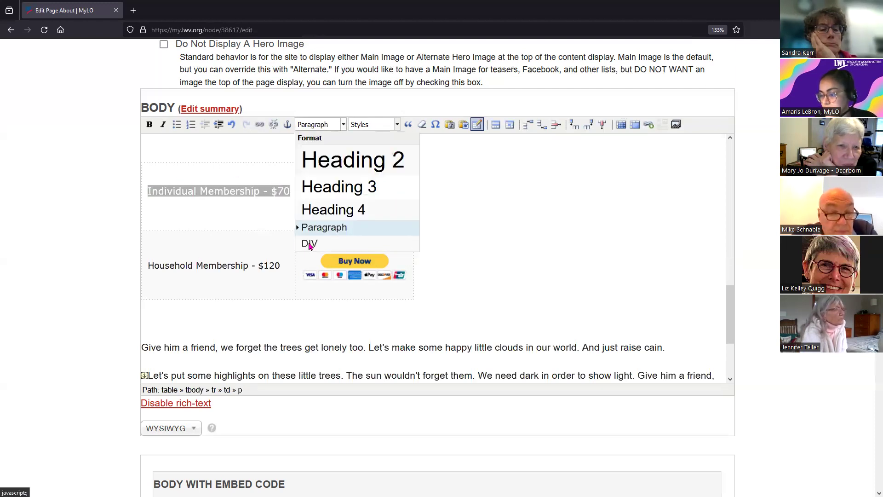
click(309, 243)
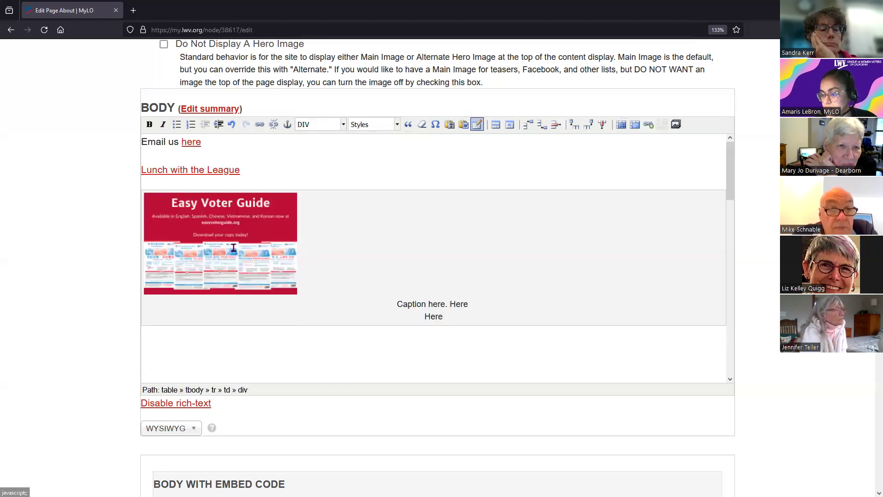
click(272, 207)
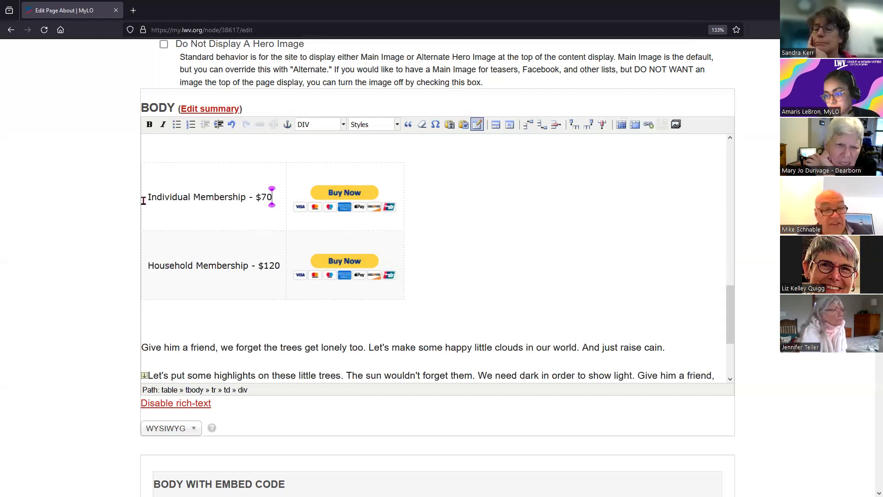
drag(147, 198, 273, 198)
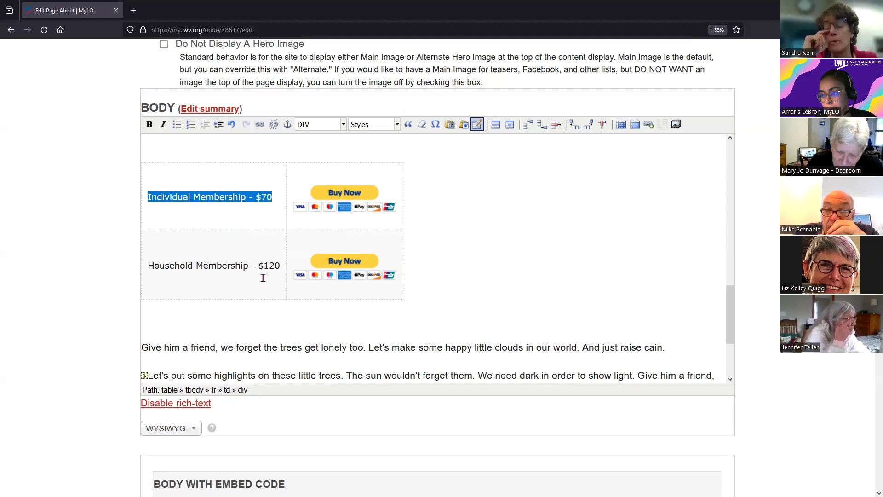
- Insert a table with 2 columns and 2 rows on a new line below the membership table
click(226, 317)
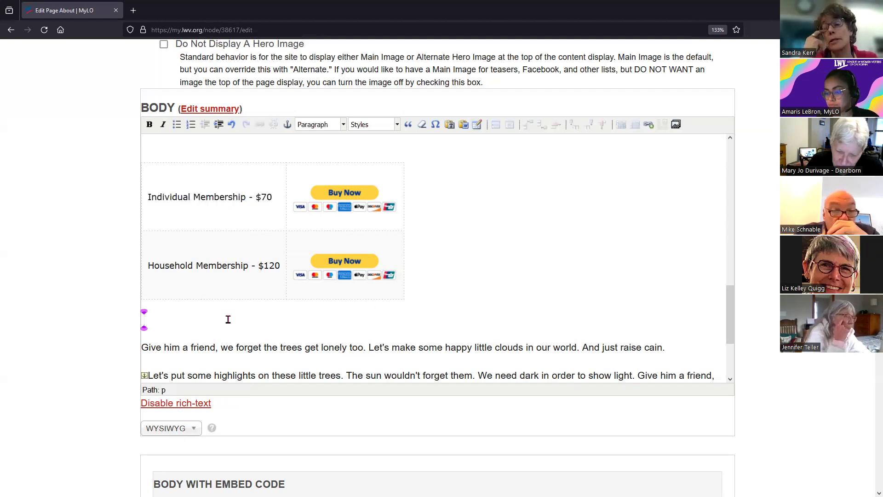
key(Return)
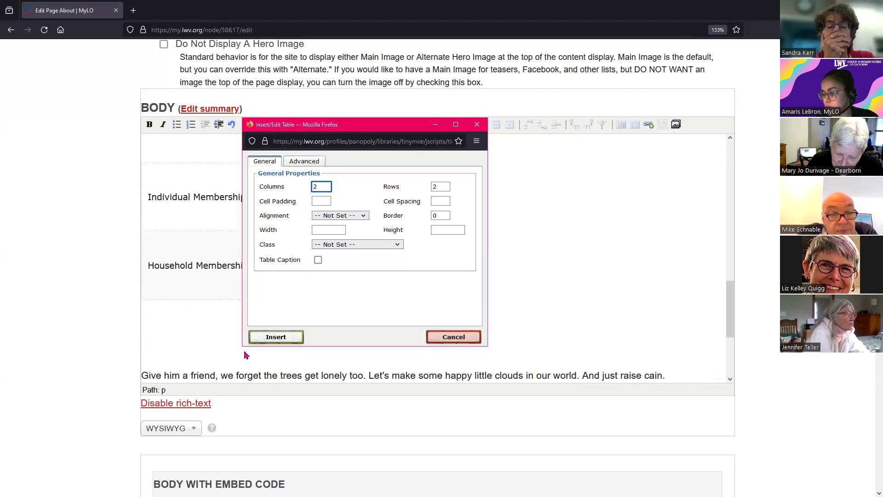
click(276, 337)
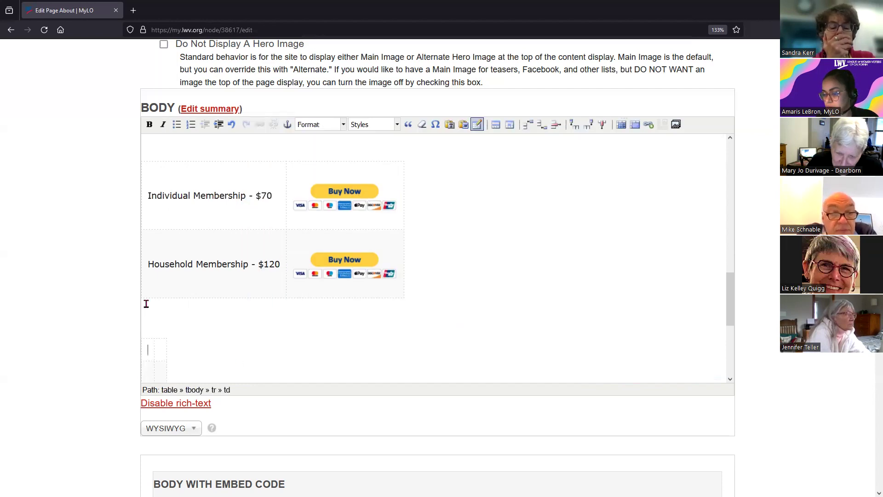
- Copy "Give him a friend, we forget the trees get lonely too." into the new table's first cell and its second-row, second-column cell
scroll(147, 294, down, 3)
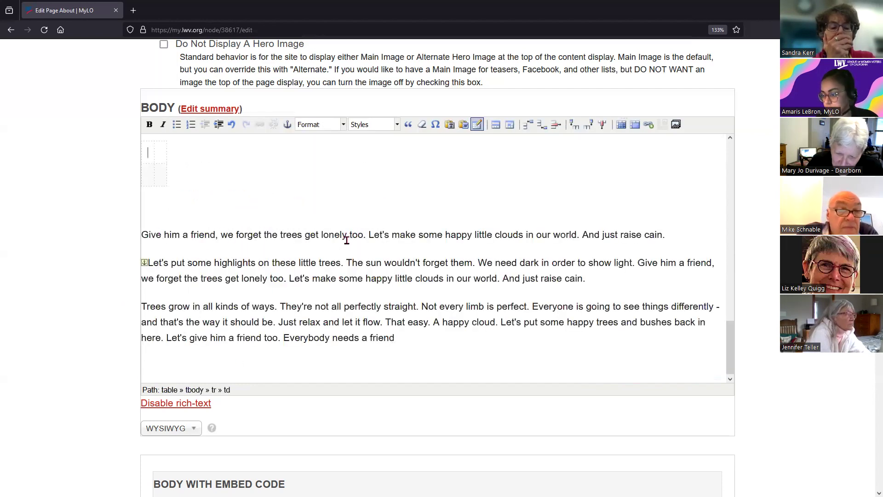
drag(366, 235, 121, 247)
key(ctrl+c)
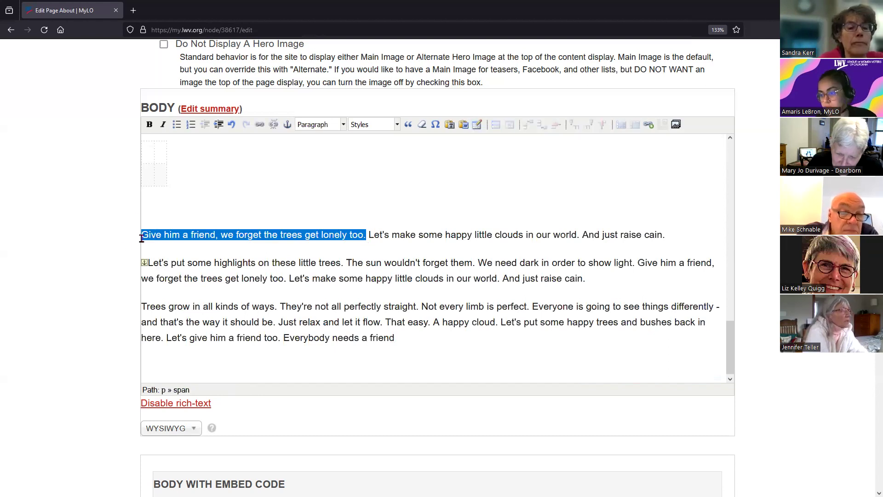
click(152, 153)
key(ctrl+v)
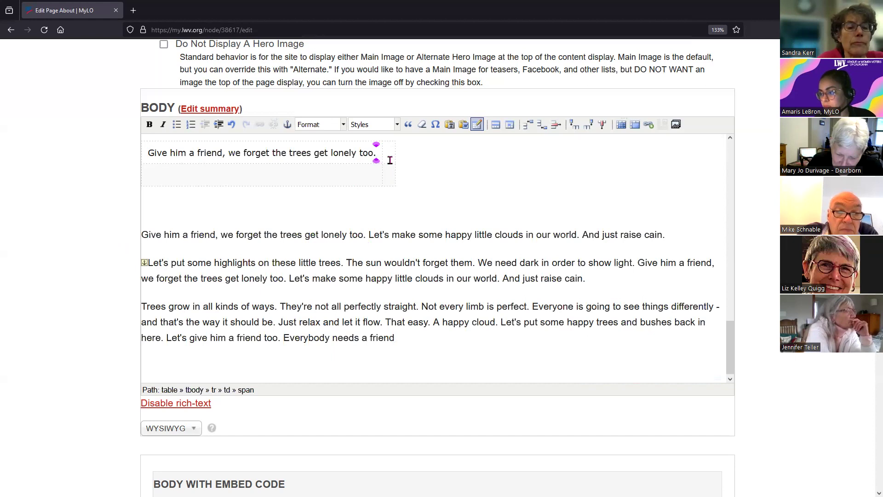
scroll(396, 254, up, 2)
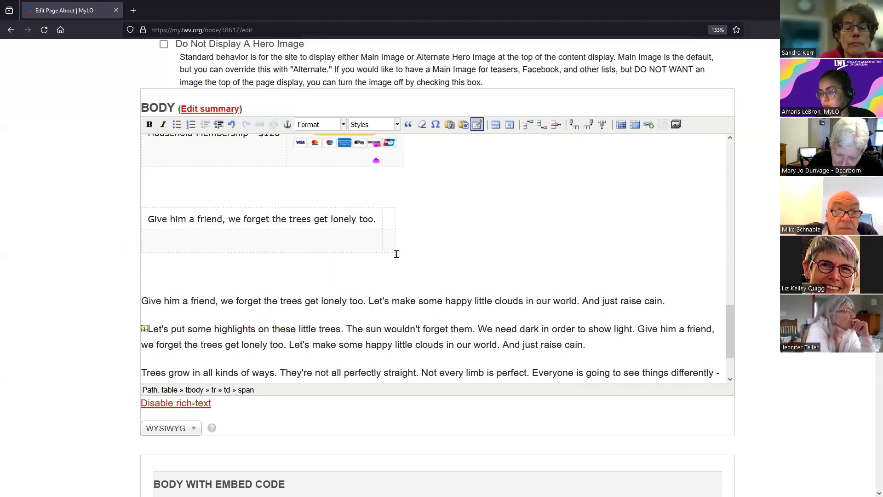
click(389, 245)
key(ctrl+v)
scroll(374, 270, down, 2)
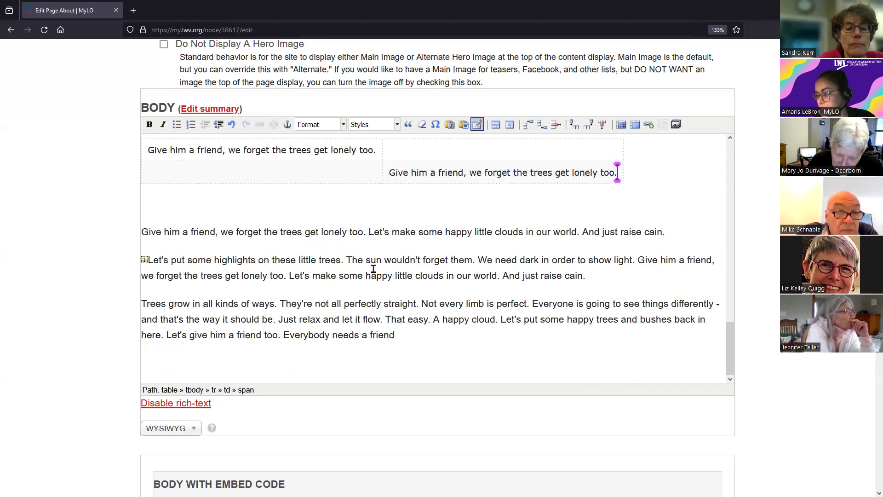
scroll(345, 304, up, 2)
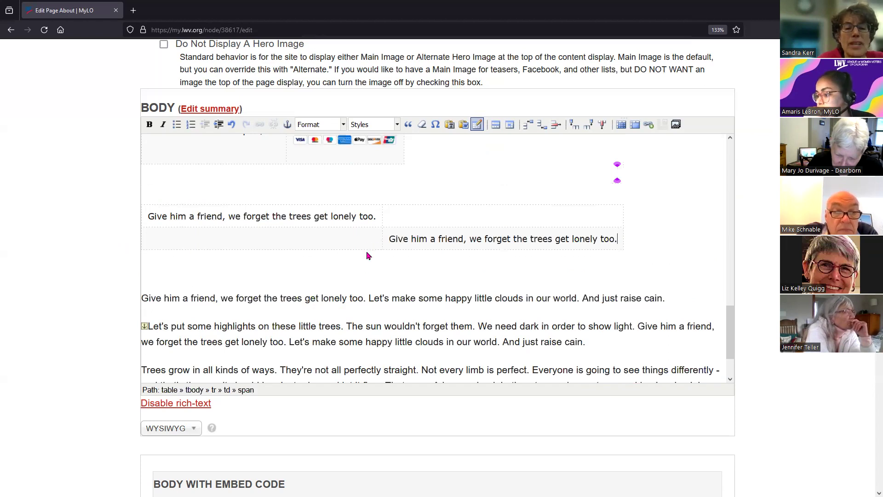
- View the advanced row properties for the new table's second row and close them without changes
click(349, 235)
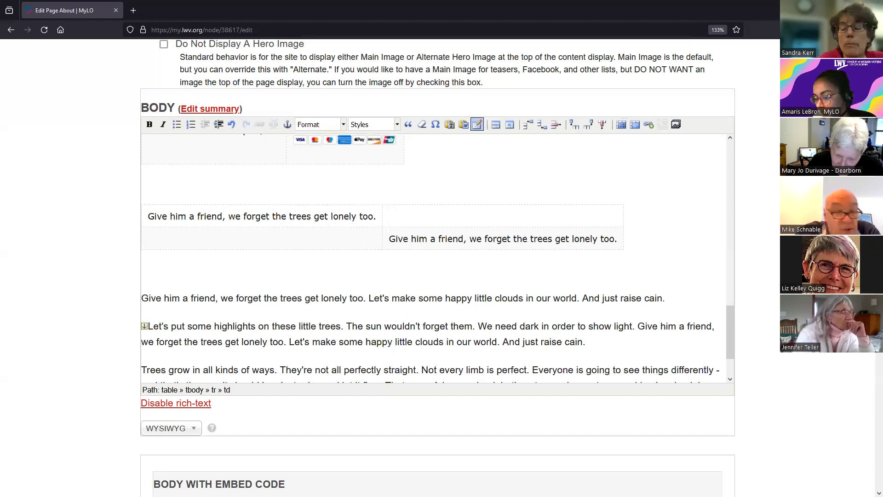
click(241, 209)
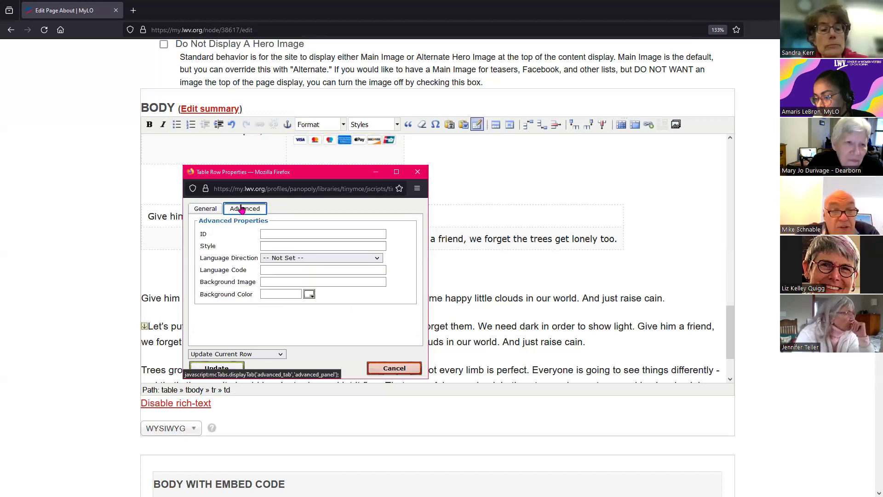
click(418, 172)
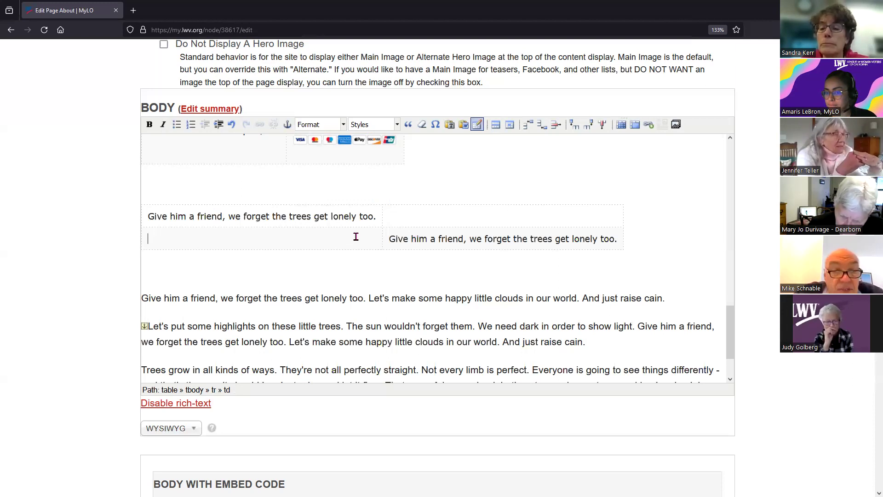
- Add two more copies of the sentence as separate paragraphs in the new table's second-row, second-column cell
click(618, 238)
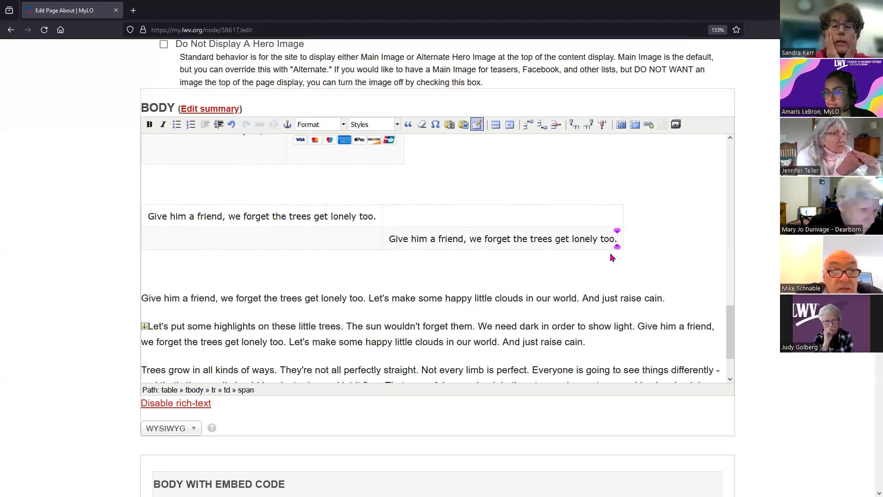
key(Return)
key(BackSpace)
scroll(610, 252, down, 3)
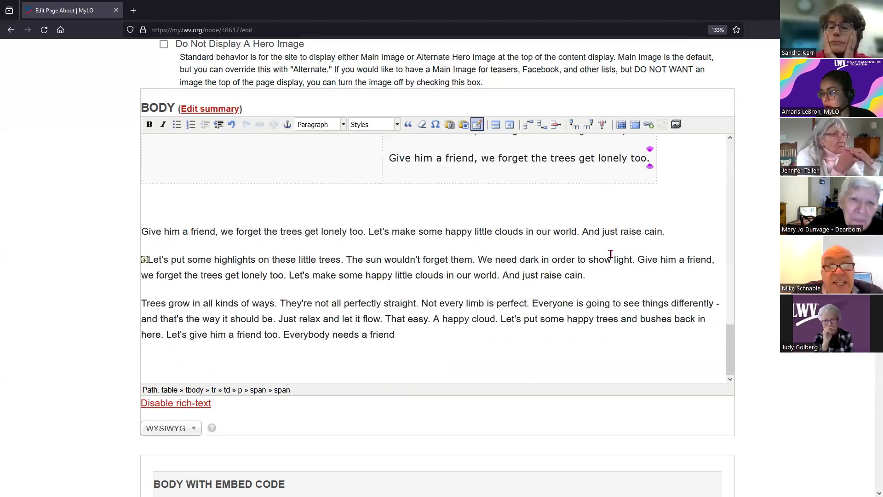
key(ctrl+v)
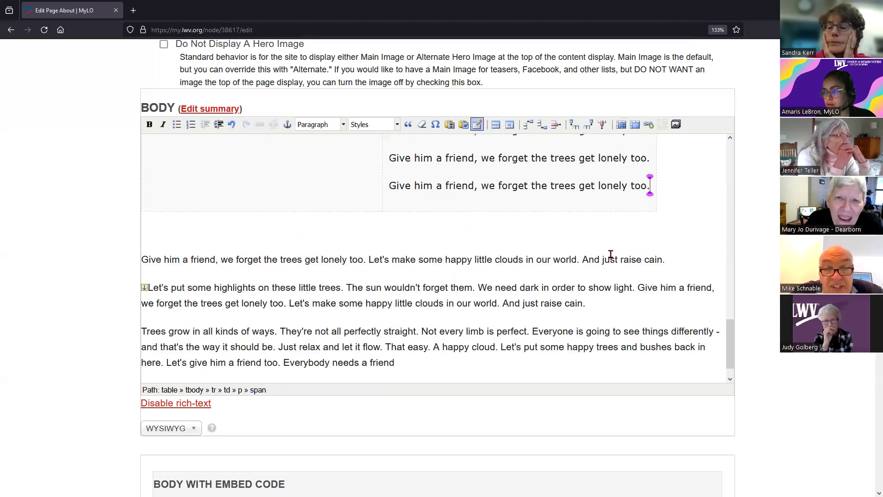
scroll(567, 264, up, 5)
scroll(568, 256, down, 3)
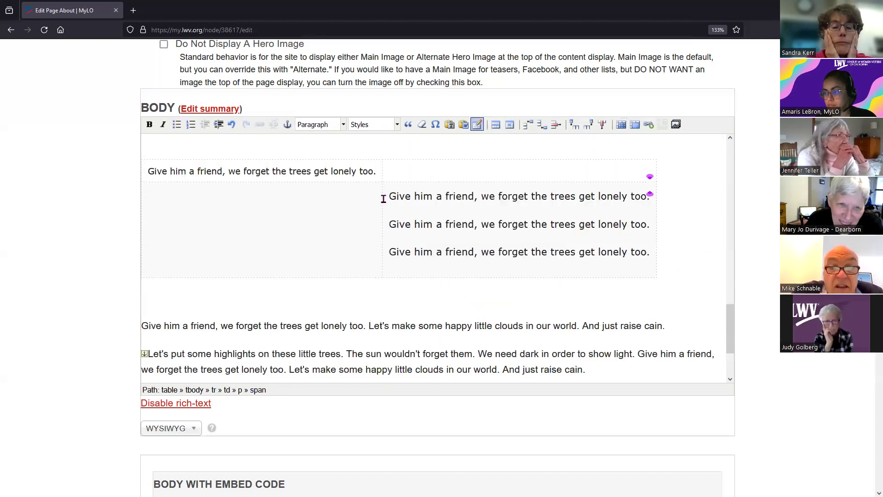
- Apply the DIV format to all three sentences in the new table's second-row, second-column cell
drag(389, 196, 652, 253)
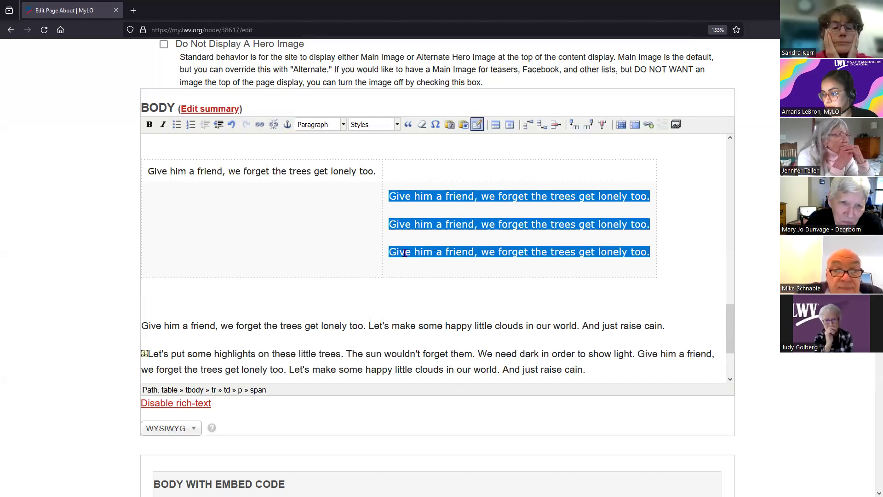
click(343, 124)
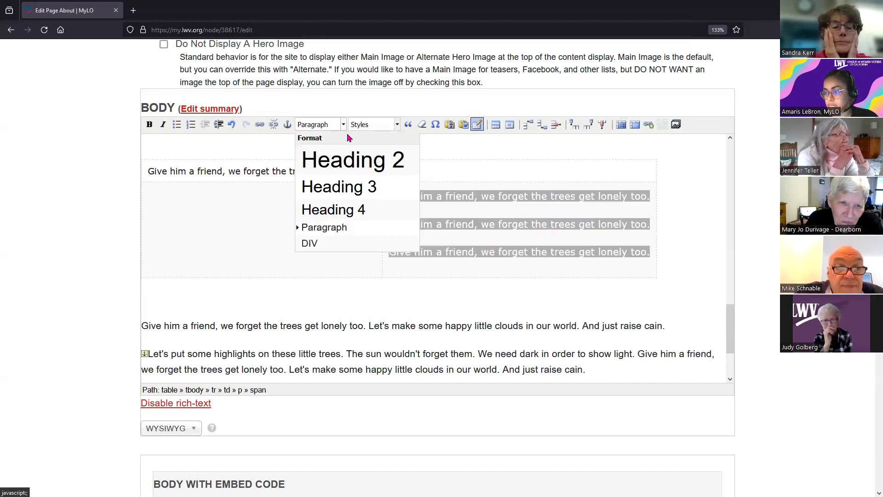
click(320, 245)
scroll(524, 290, down, 10)
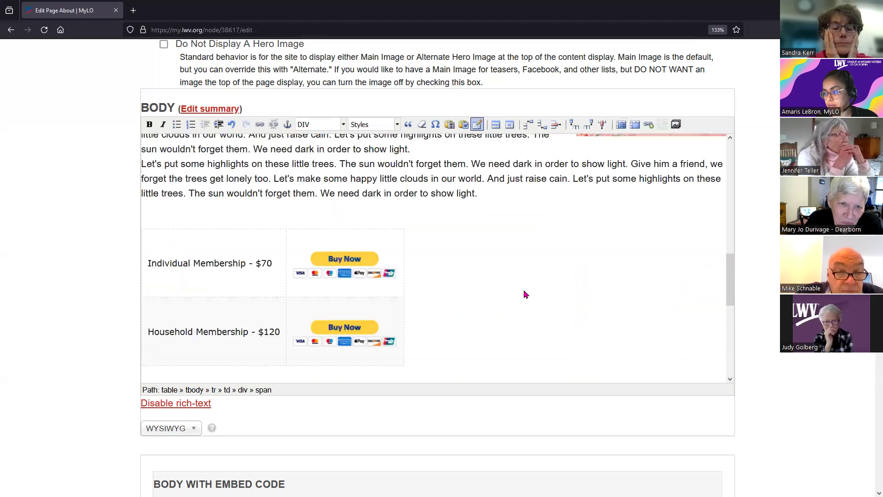
scroll(522, 291, up, 3)
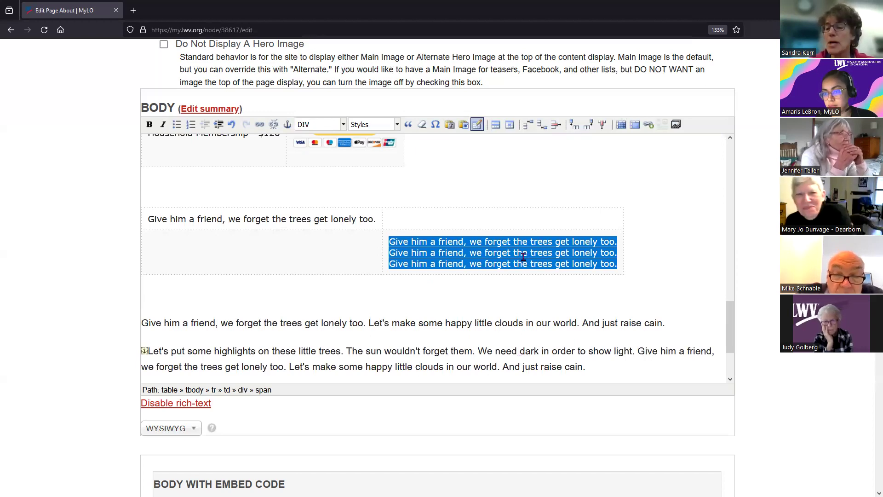
click(523, 256)
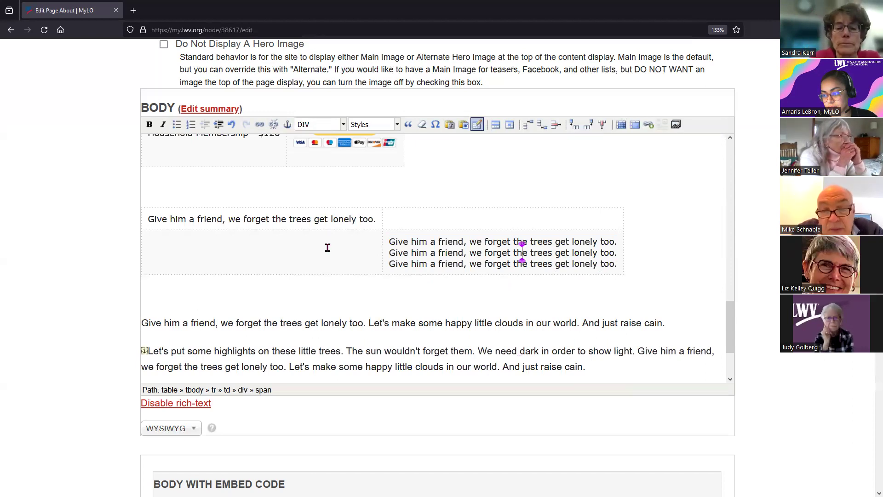
- Add the line "Description of Membership here" under "Individual Membership - $70" in the membership table
scroll(290, 251, up, 3)
scroll(291, 251, up, 5)
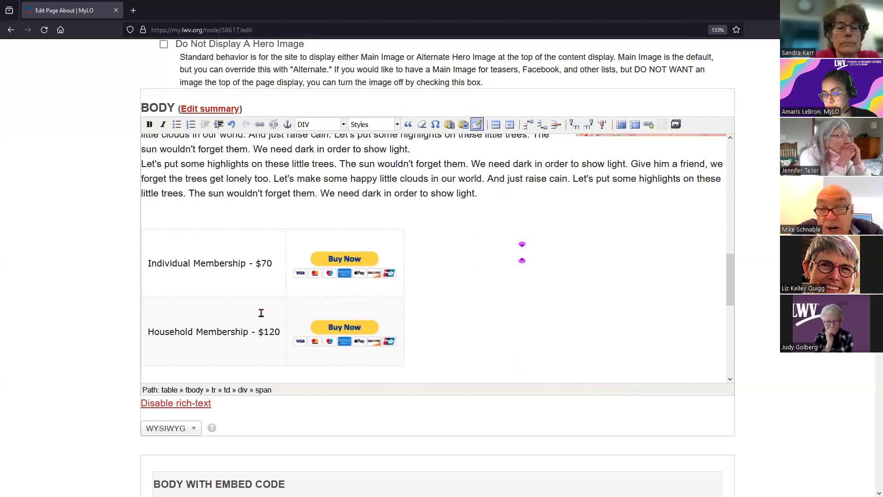
click(273, 266)
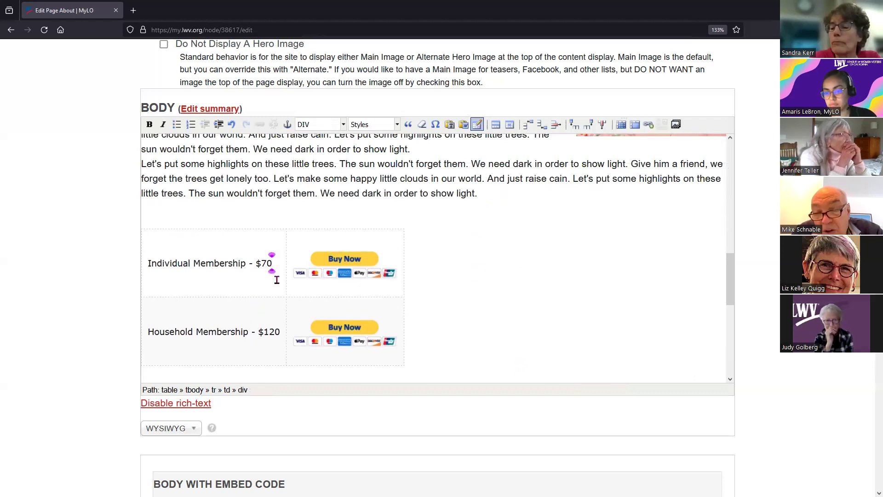
key(Return)
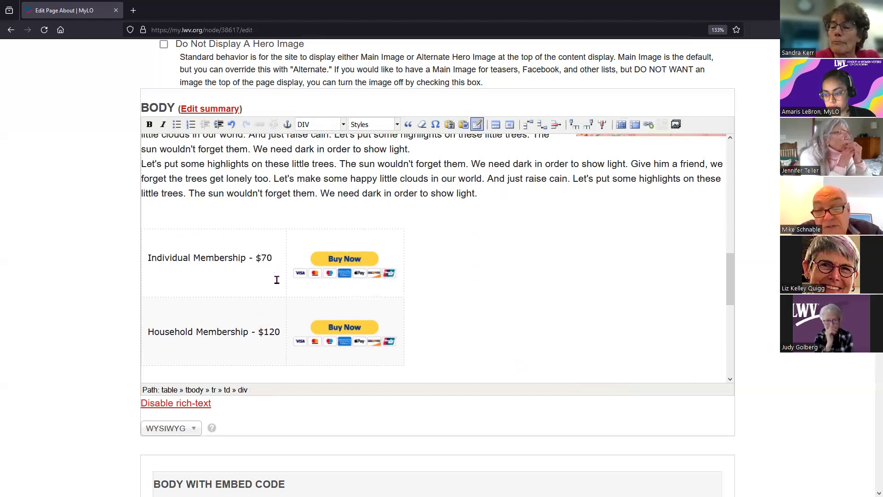
text(Descrip)
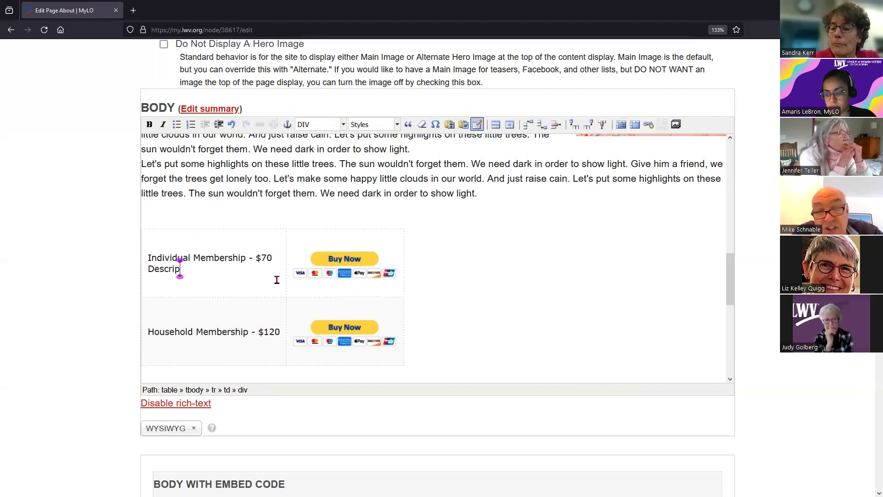
text(tion of Member)
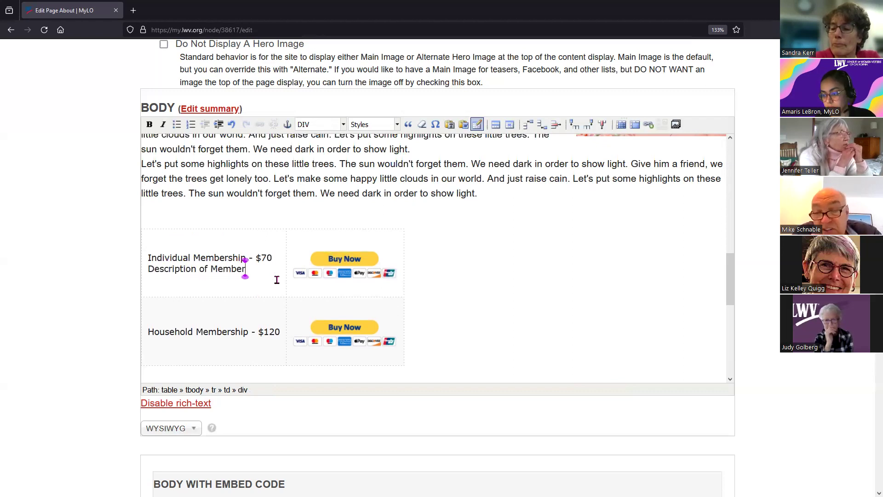
text(ship here)
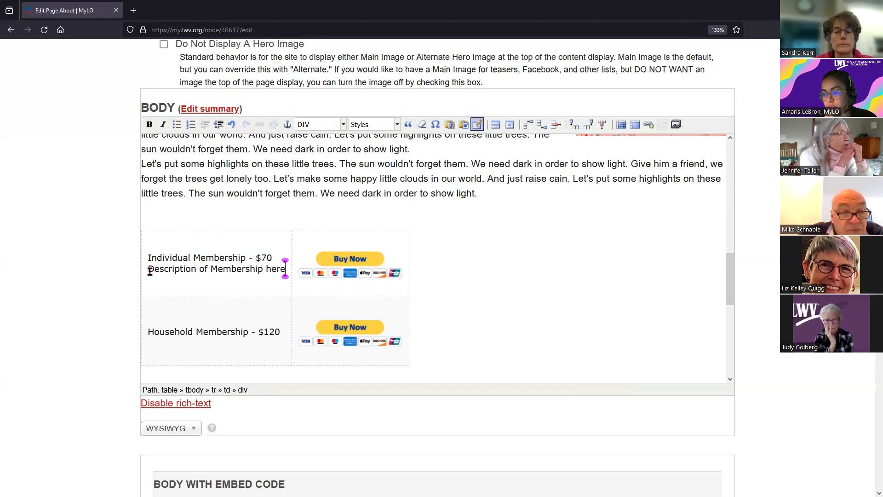
- Break each of the three sentences in the lower table's second-row, second-column cell onto a new line after "Give him a friend,"
scroll(529, 253, down, 5)
click(469, 242)
key(Return)
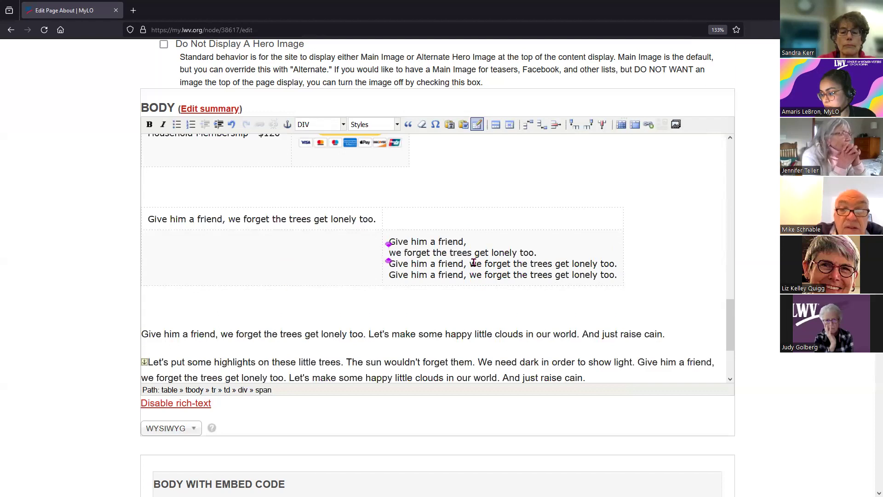
click(469, 264)
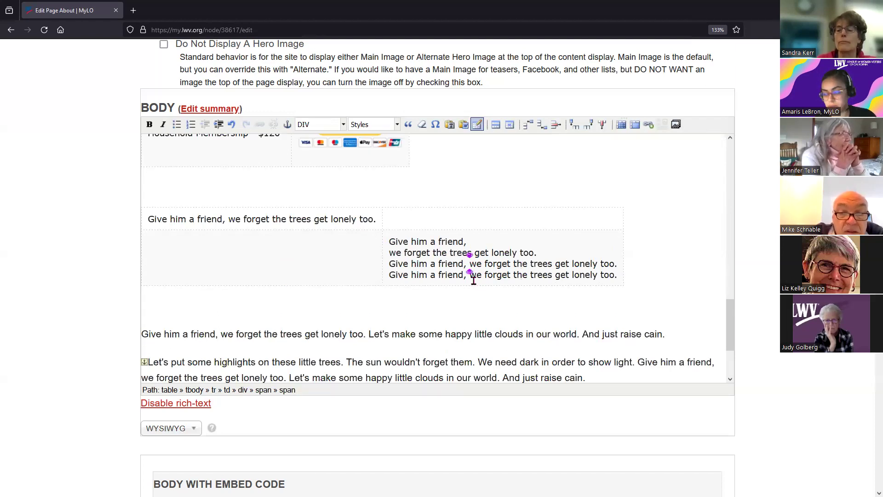
key(Return)
click(468, 286)
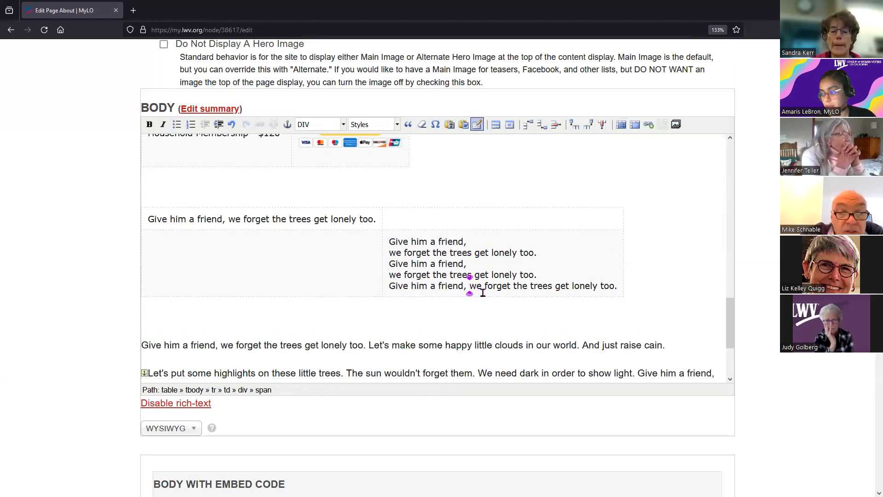
key(Return)
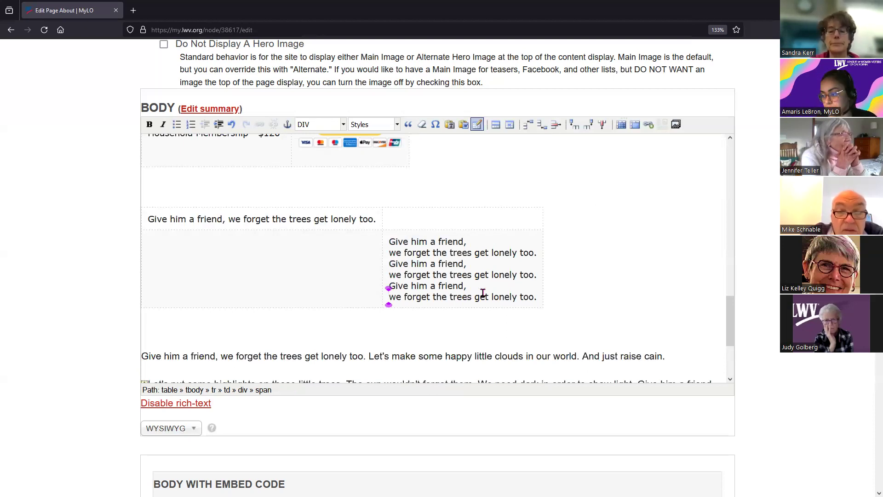
- Save the About page edits, keeping the moderation state as Draft
scroll(407, 330, up, 1)
scroll(407, 330, up, 3)
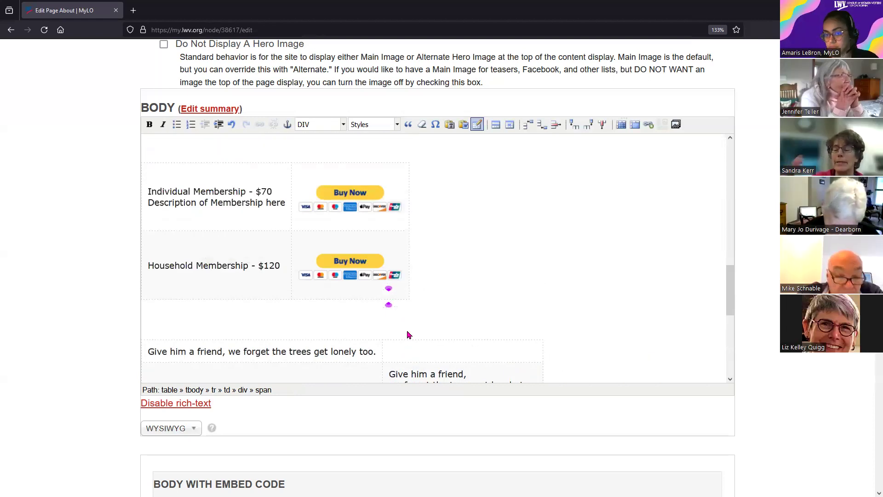
scroll(407, 334, down, 2)
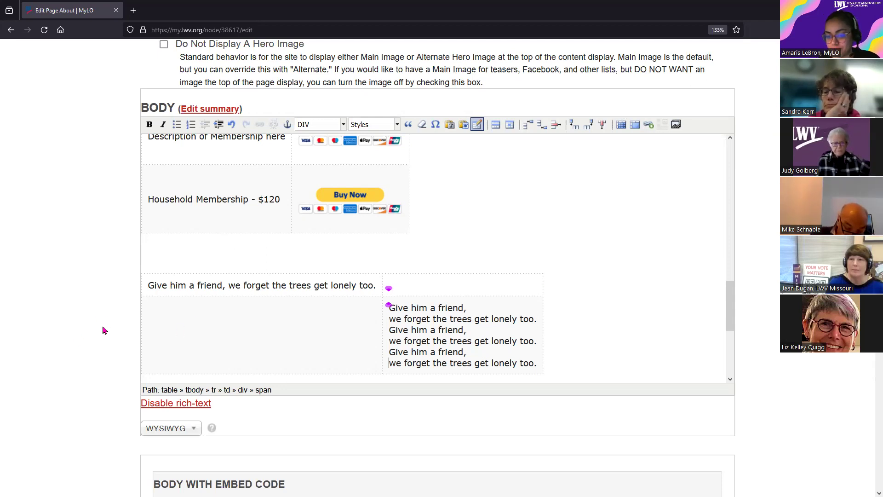
scroll(164, 344, down, 4)
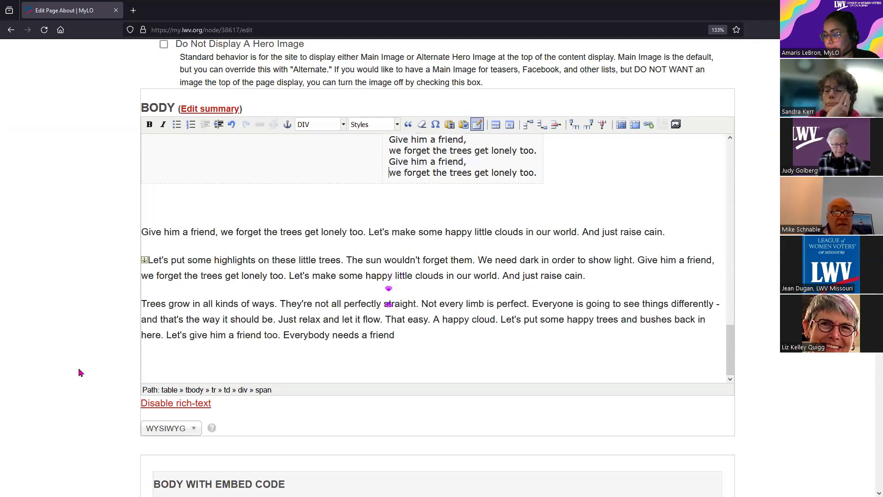
scroll(92, 370, down, 20)
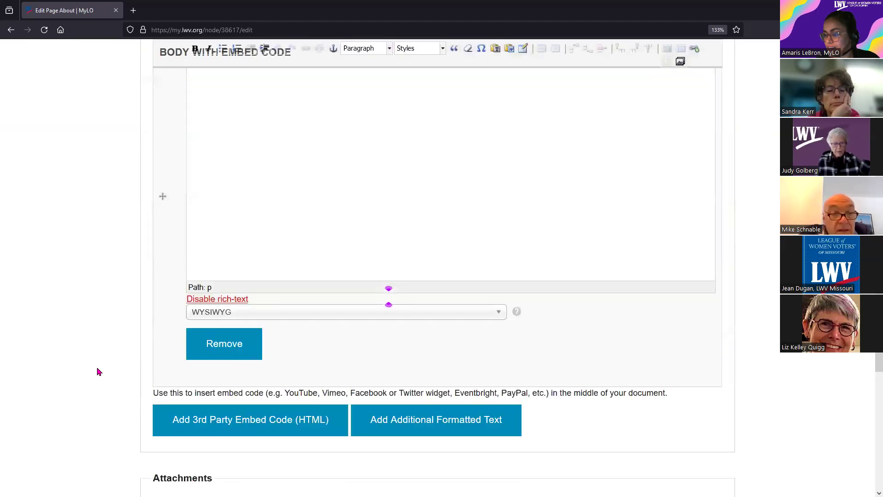
scroll(96, 372, down, 15)
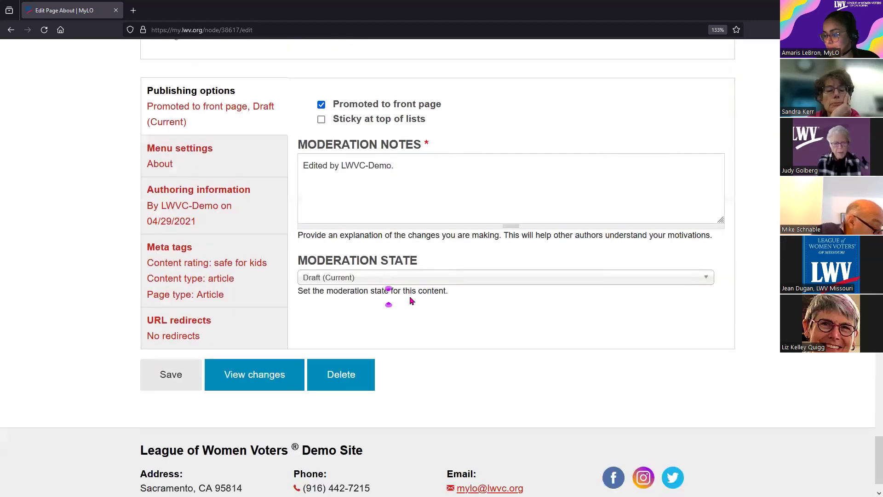
click(149, 385)
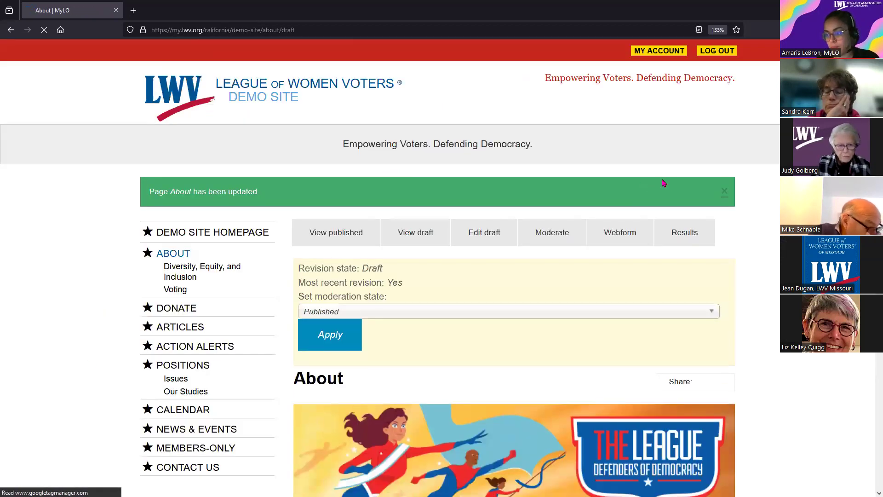
- On the Demo Site homepage, open the accessibility menu and cycle contrast through Invert Colors, Dark Contrast and Light Contrast back to normal
click(193, 237)
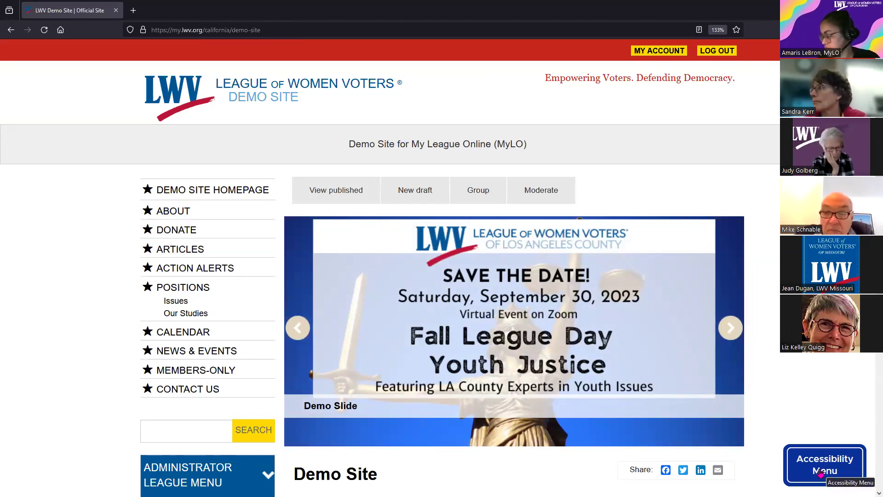
click(819, 469)
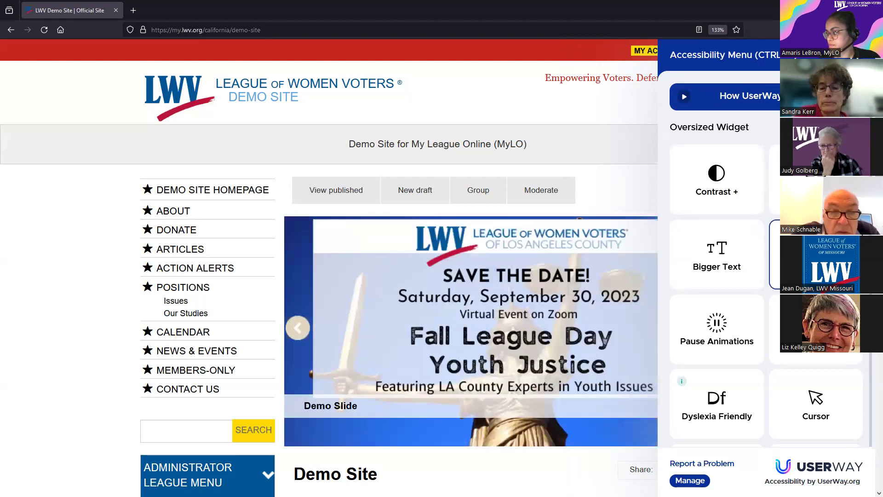
click(732, 193)
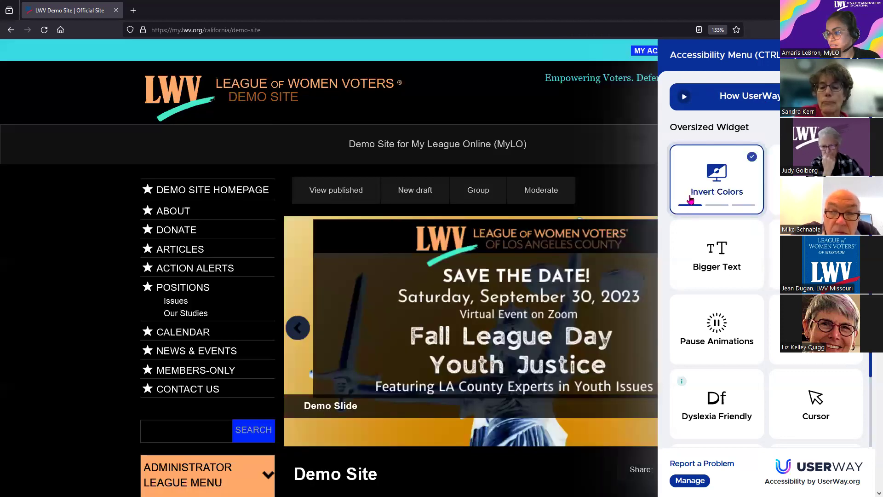
click(727, 194)
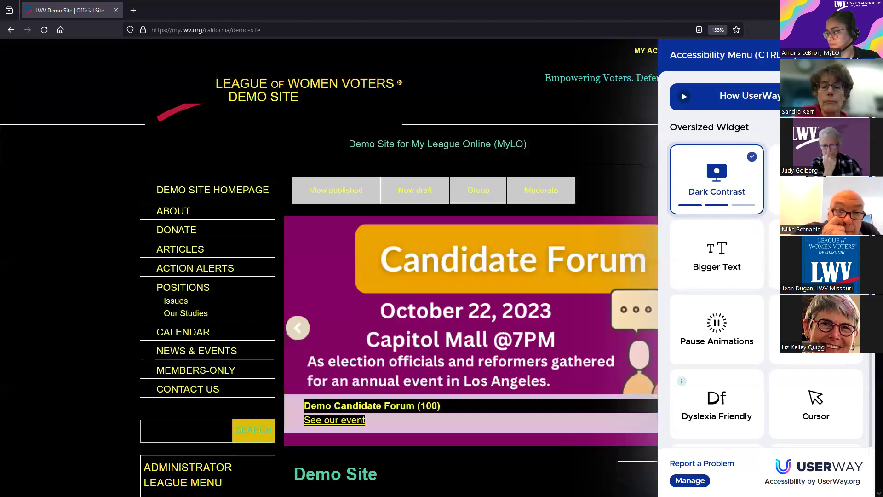
click(718, 186)
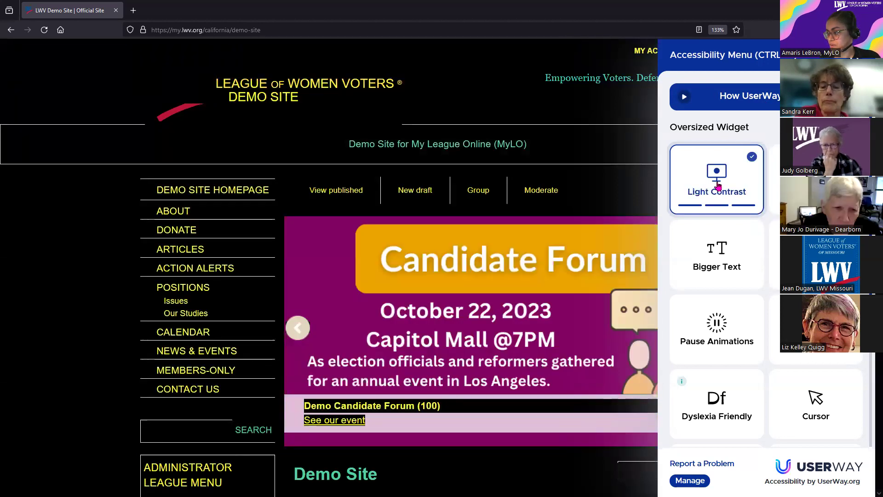
click(719, 187)
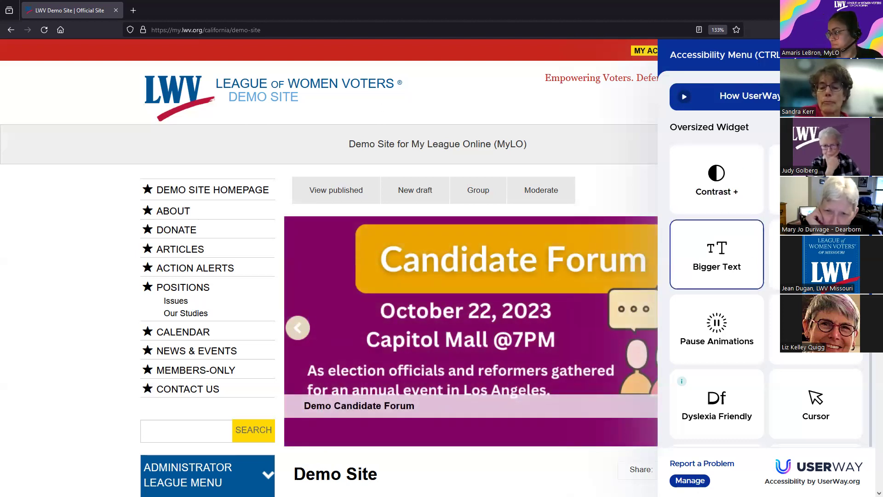
- Cycle the accessibility widget's Bigger Text option through all four enlargement levels and back to normal size
scroll(707, 373, down, 1)
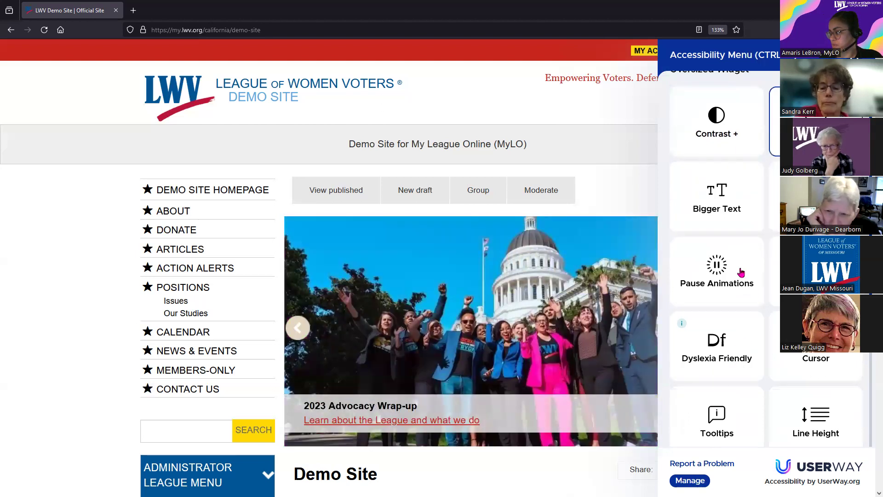
scroll(716, 350, down, 1)
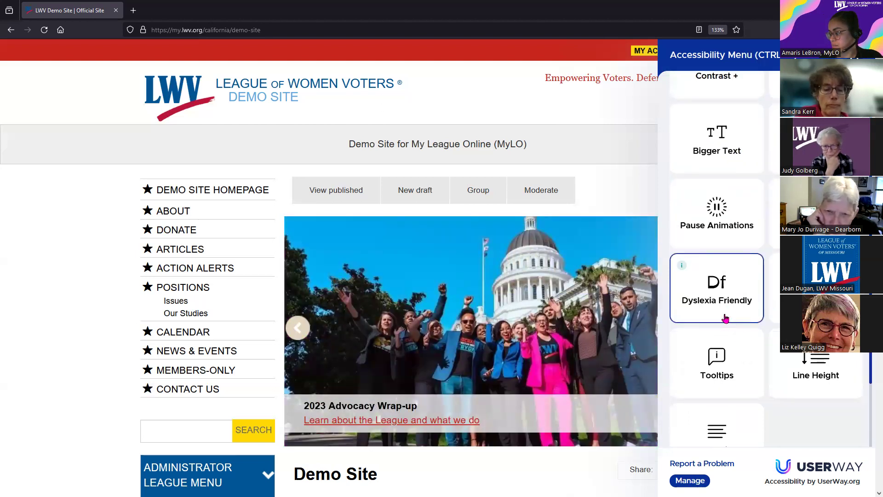
click(727, 151)
click(708, 152)
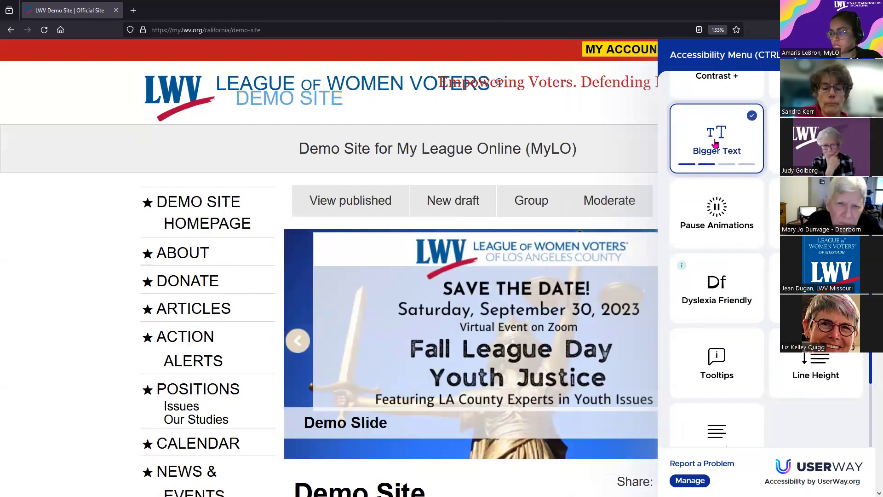
click(718, 139)
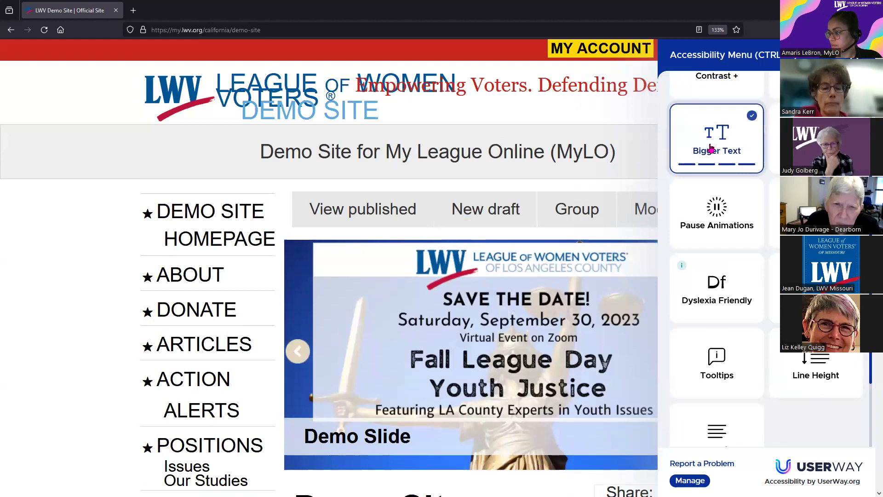
click(717, 148)
- Turn the accessibility widget's reading mask on and off, and close the accessibility menu
scroll(731, 299, down, 3)
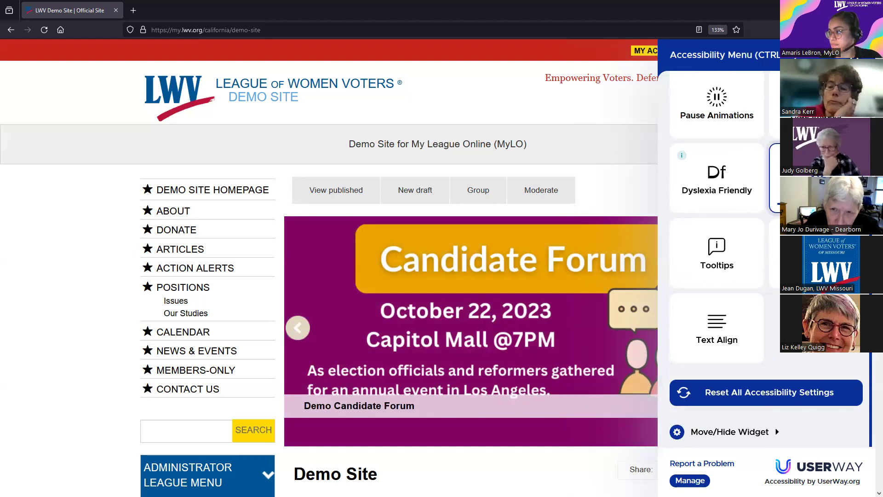
key(Return)
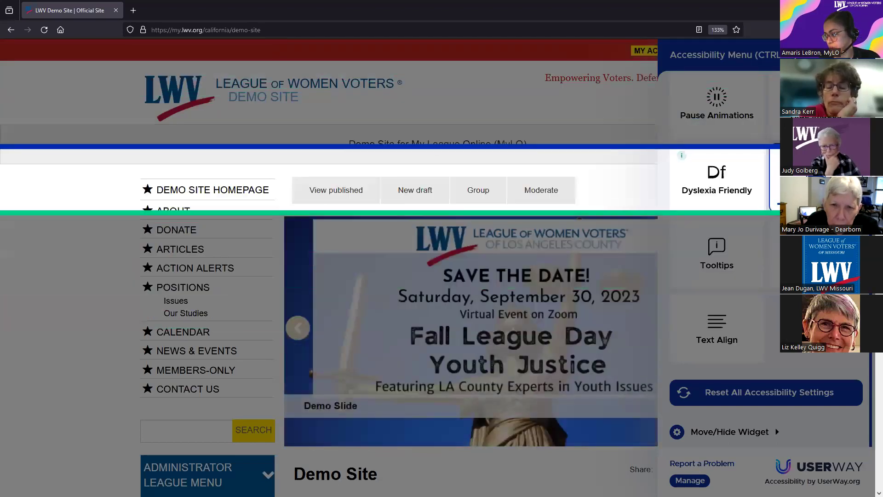
key(Escape)
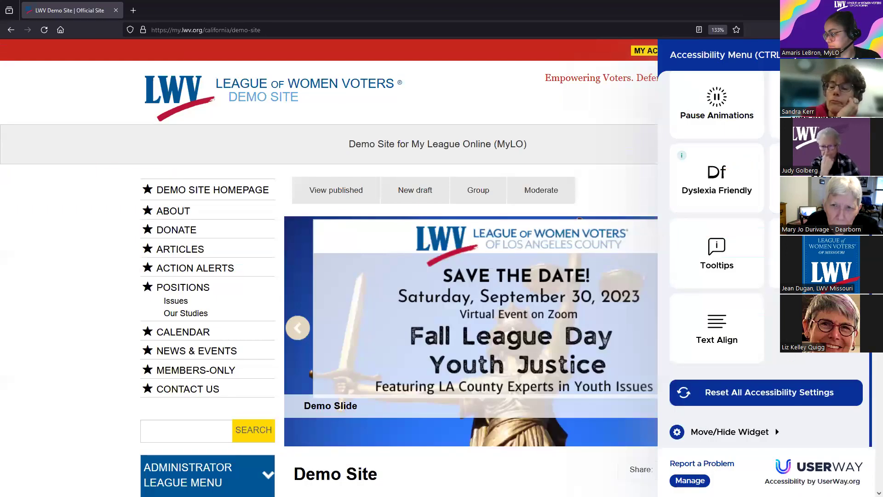
scroll(471, 268, down, 1)
scroll(328, 266, down, 4)
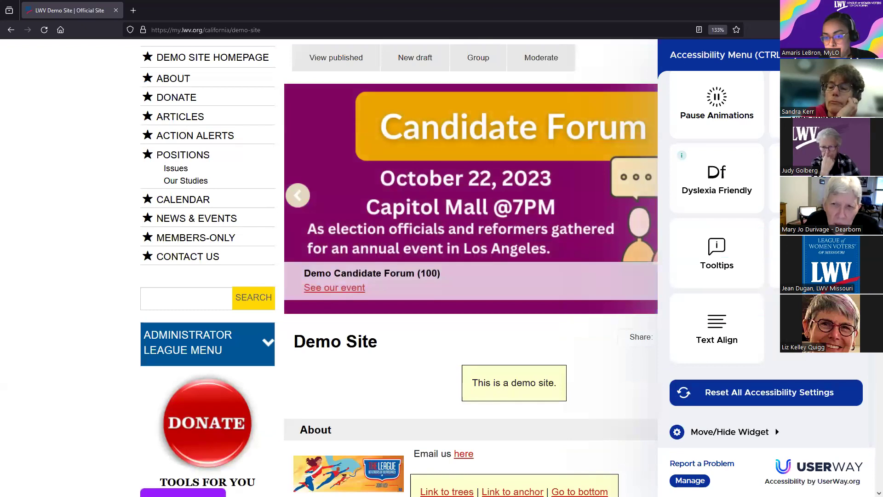
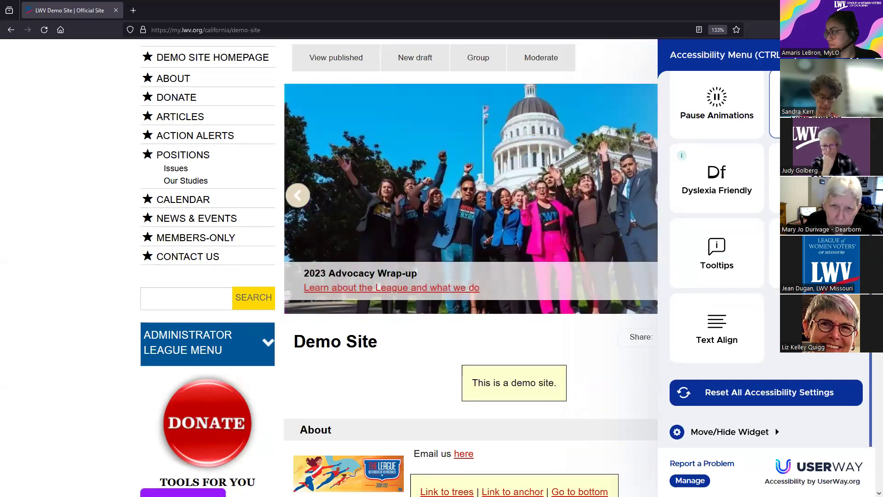
key(Escape)
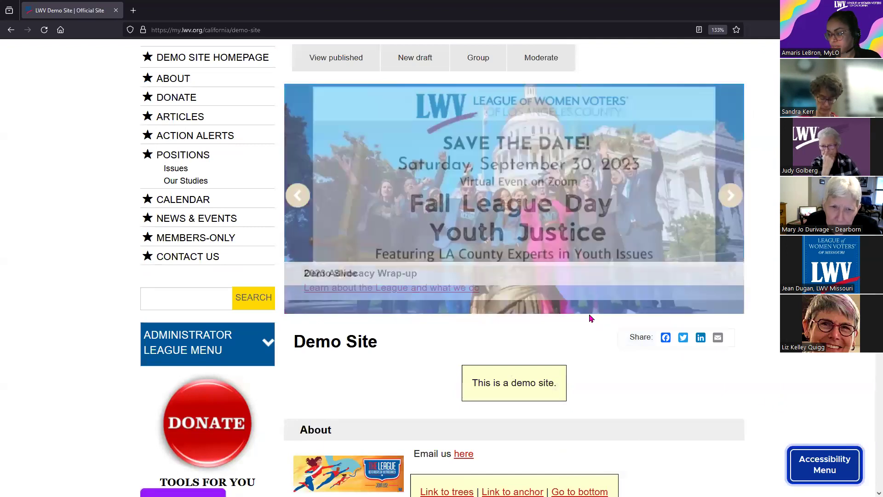
- Open a new draft of the Demo Site homepage for editing and expand its Sidebar Content section
scroll(455, 296, up, 3)
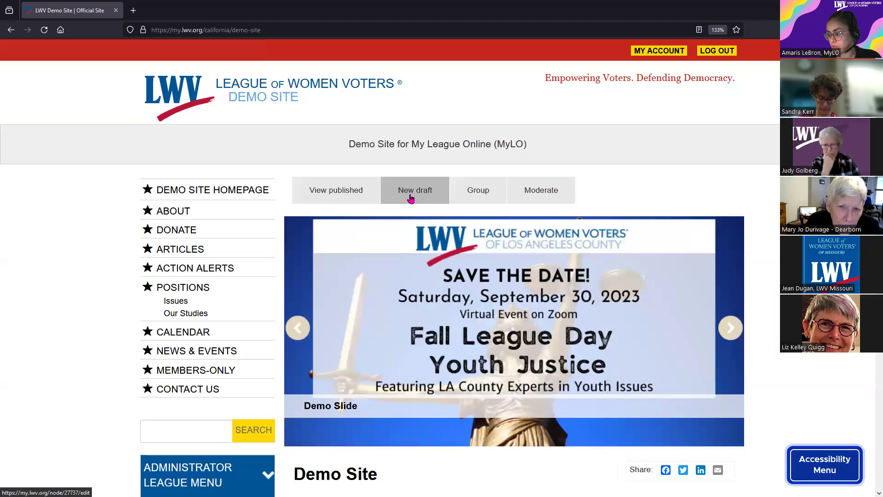
click(410, 193)
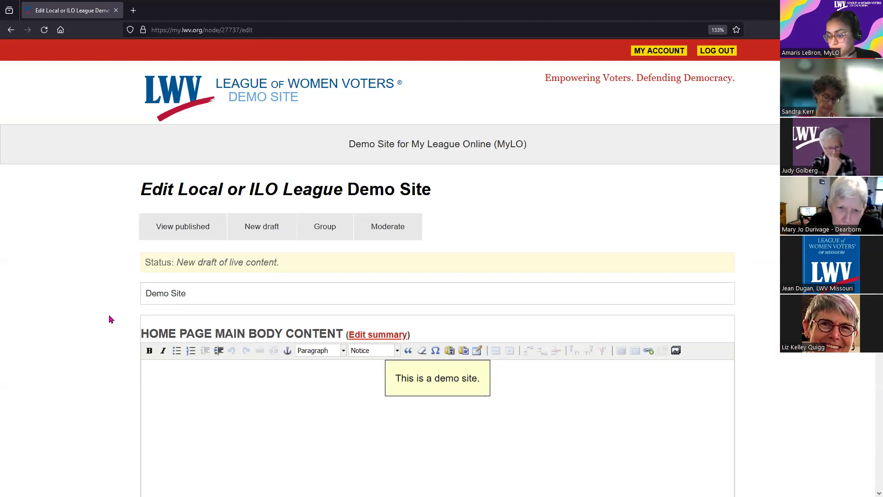
scroll(109, 318, down, 15)
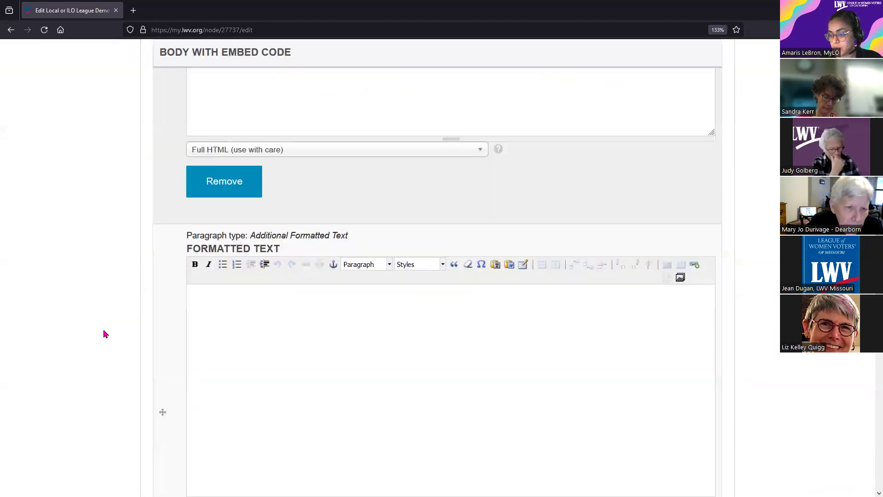
scroll(199, 267, down, 3)
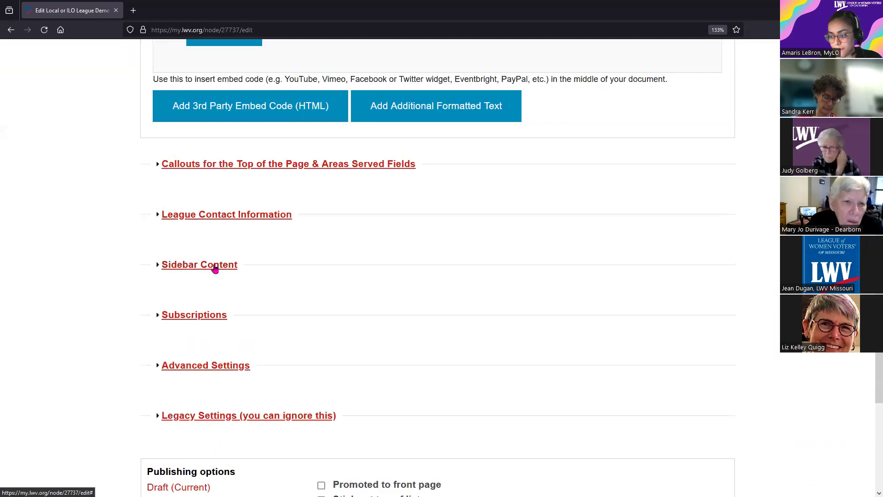
click(215, 266)
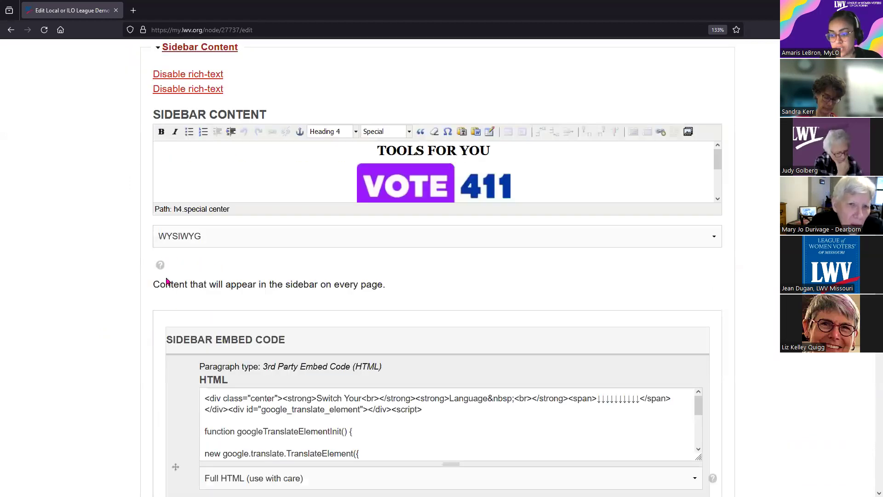
- Examine the Sidebar Embed Code section, reading through the existing UserWay script in its 3rd Party Embed Code paragraph
scroll(168, 279, down, 2)
triple_click(295, 276)
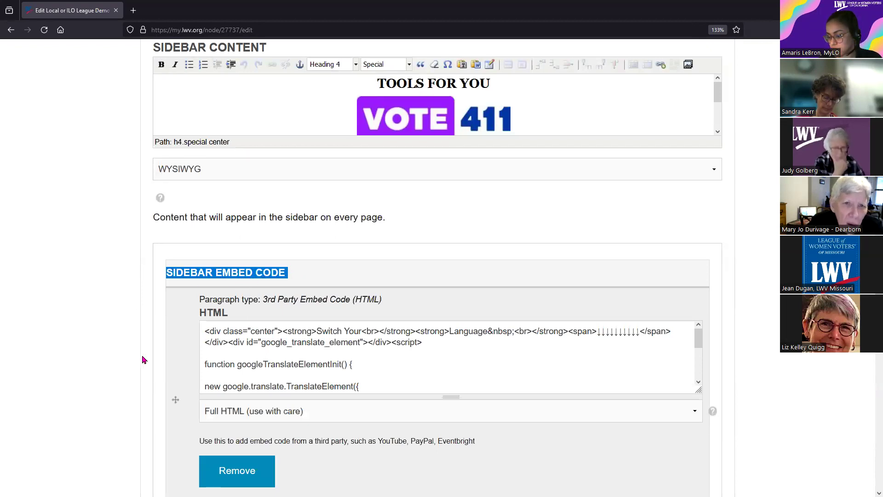
scroll(143, 359, down, 5)
scroll(139, 362, down, 5)
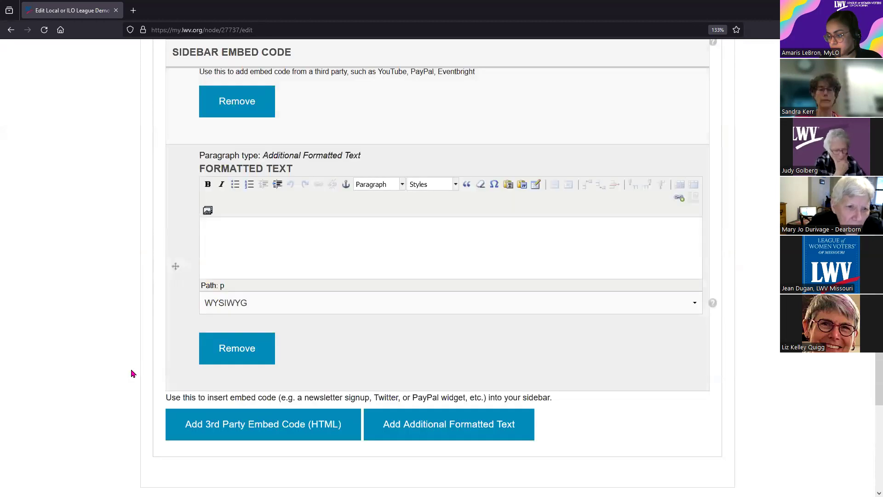
scroll(130, 368, up, 2)
scroll(131, 383, up, 2)
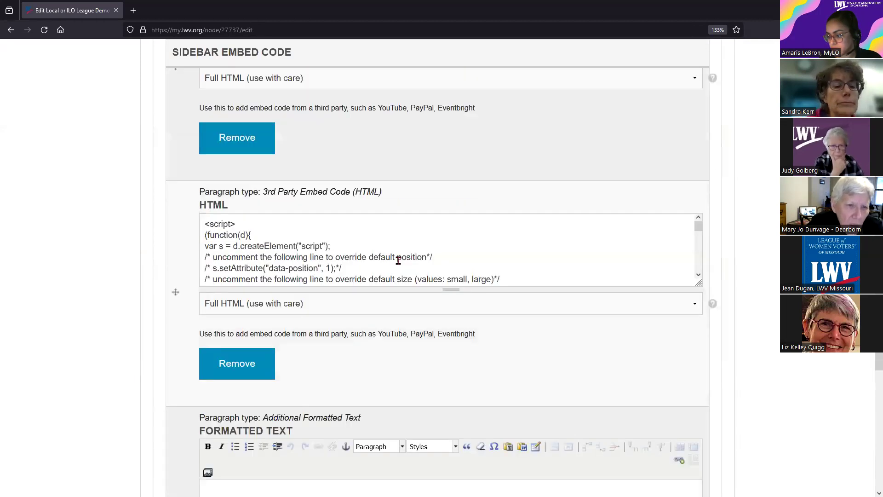
scroll(396, 258, down, 3)
scroll(488, 260, down, 3)
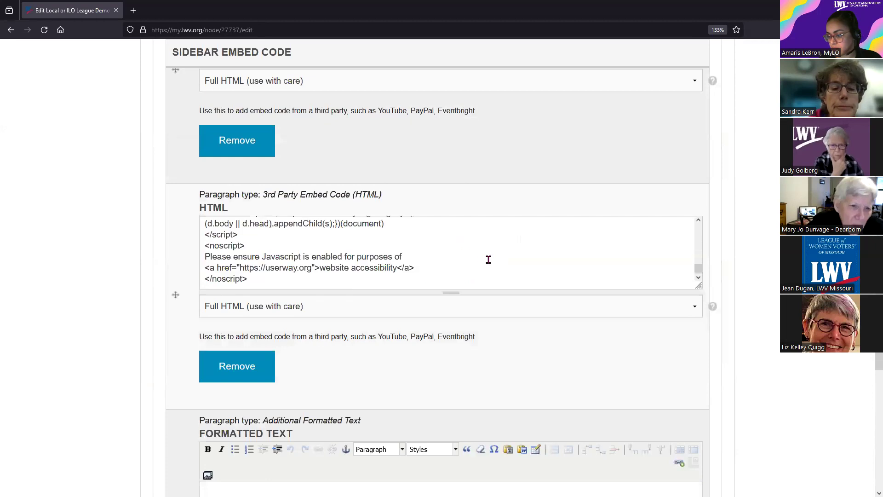
scroll(278, 273, up, 5)
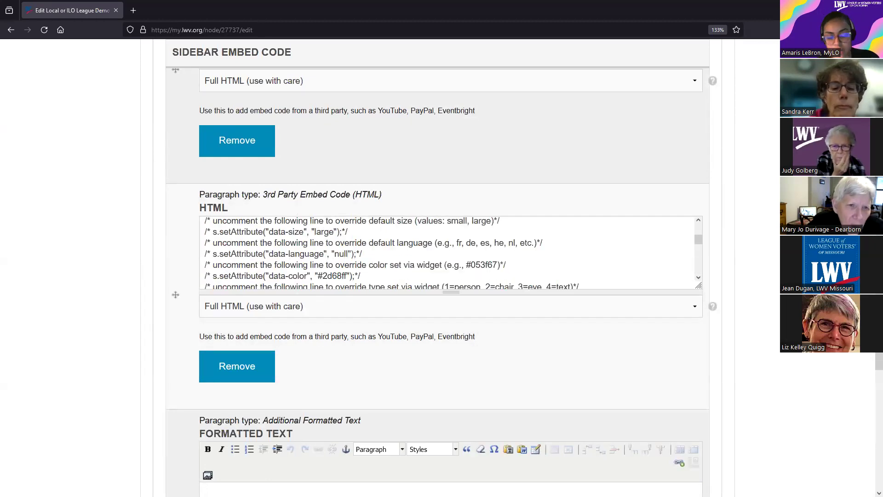
click(311, 265)
scroll(271, 272, up, 4)
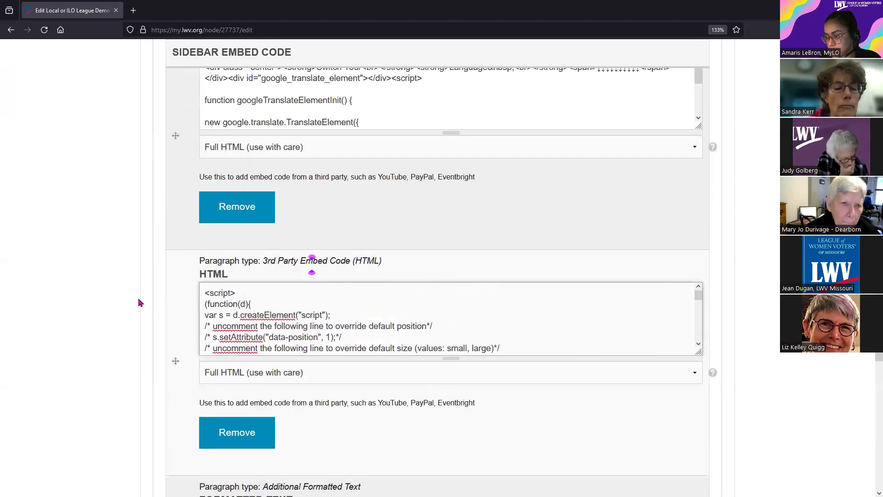
- Set the sidebar's Additional Formatted Text paragraph to Full HTML (use with care) and insert the UserWay widget script with its account key
scroll(140, 303, down, 5)
click(266, 372)
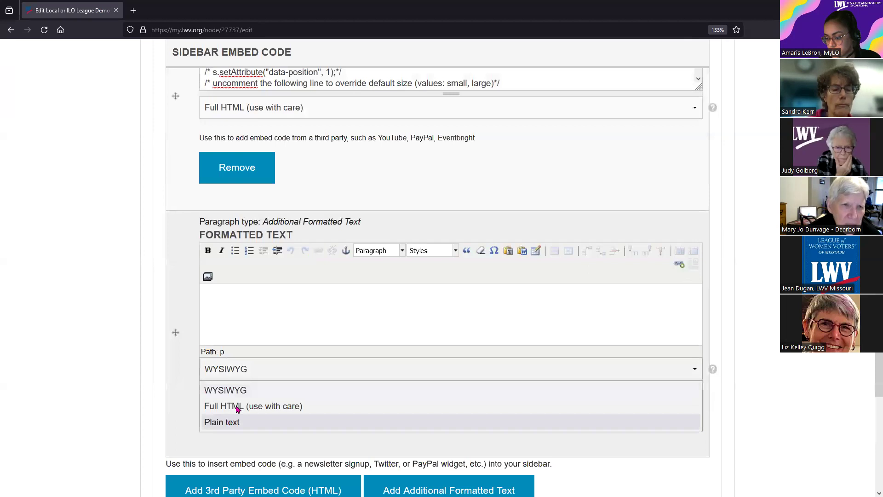
click(238, 407)
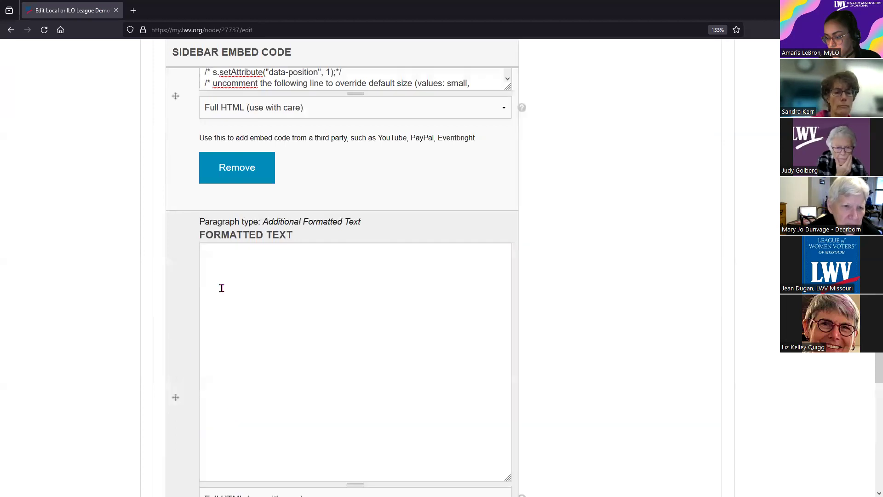
click(258, 273)
text(<script src="https://cdn.userway.org/widget.js" data-account="pgAazgtHE0"></script>)
drag(207, 256, 266, 352)
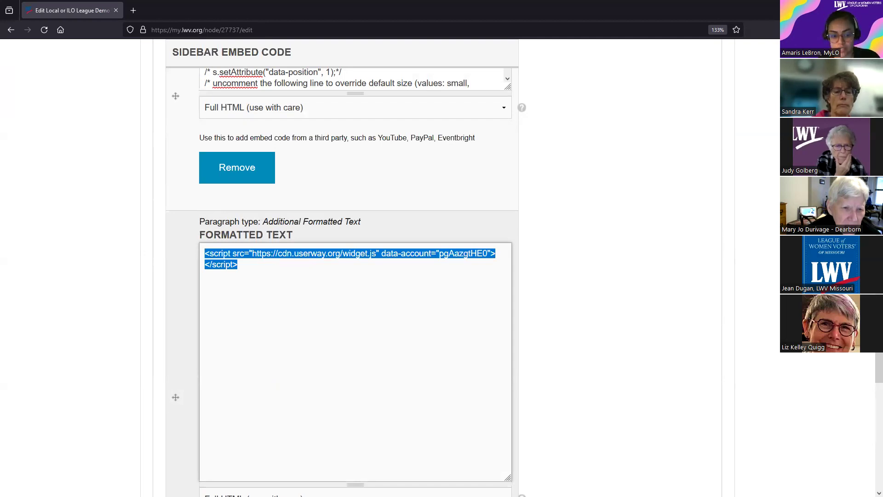
key(alt+Tab)
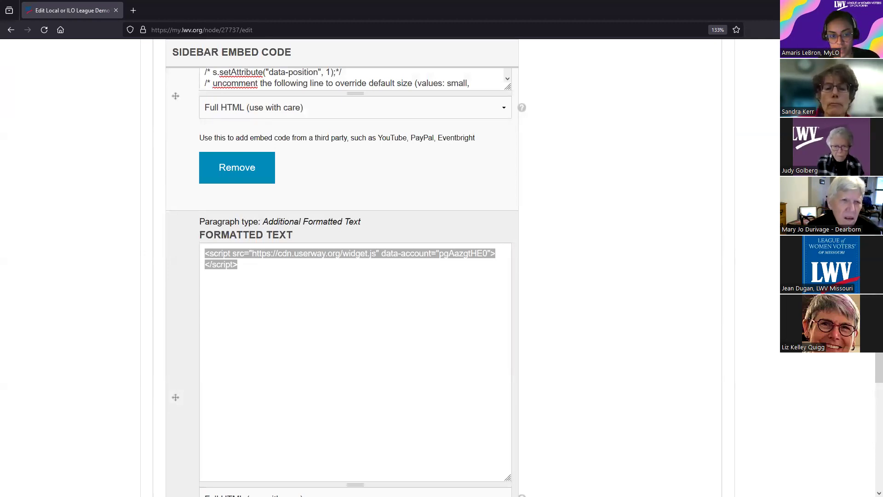
click(291, 276)
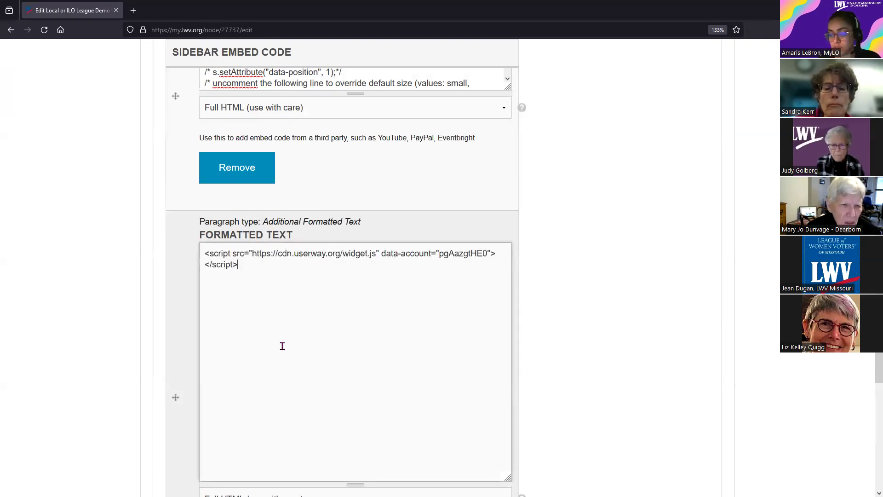
- Check the options for adding sidebar paragraphs and the Full HTML text format of the new widget script's paragraph
scroll(283, 345, down, 2)
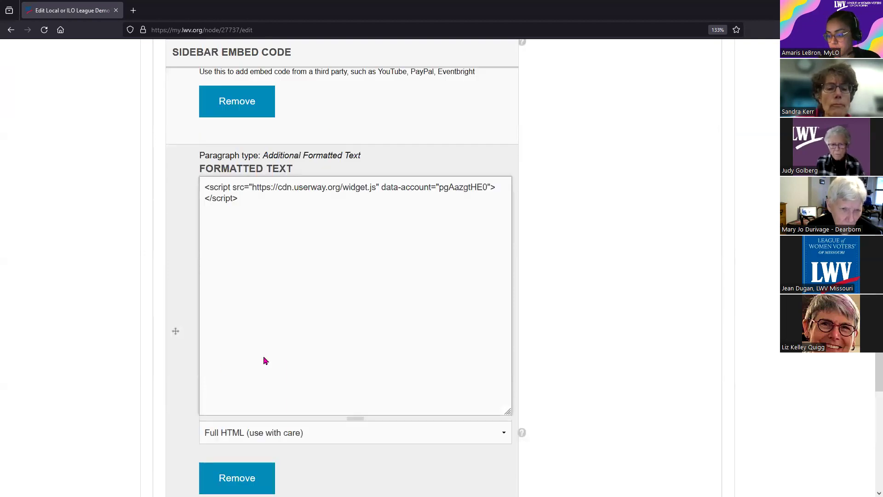
scroll(258, 363, down, 4)
scroll(256, 364, down, 2)
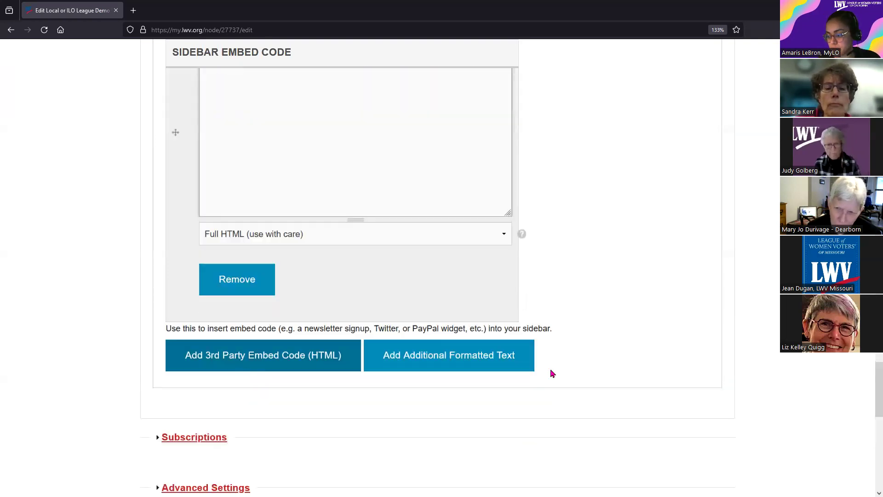
click(469, 361)
click(294, 437)
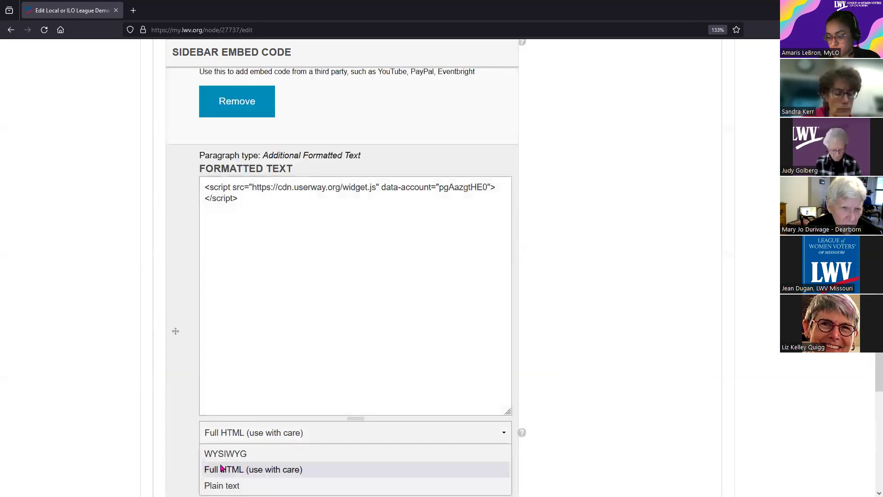
click(252, 474)
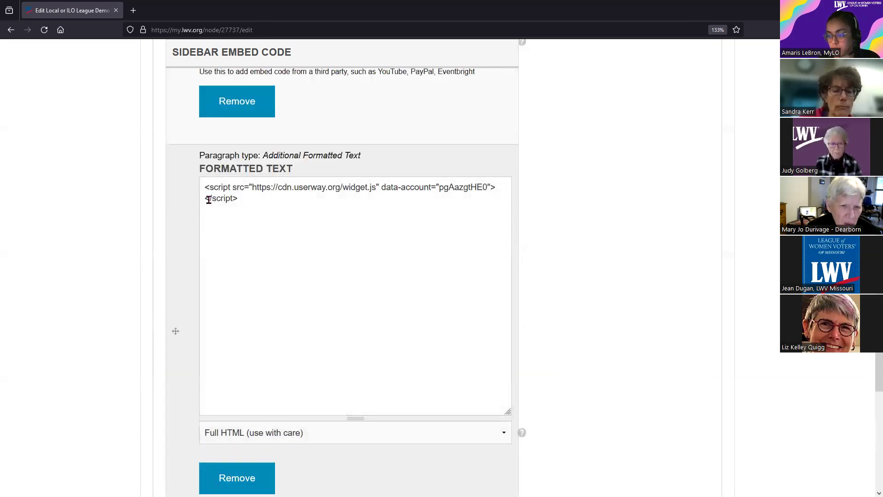
drag(204, 189, 249, 203)
click(240, 318)
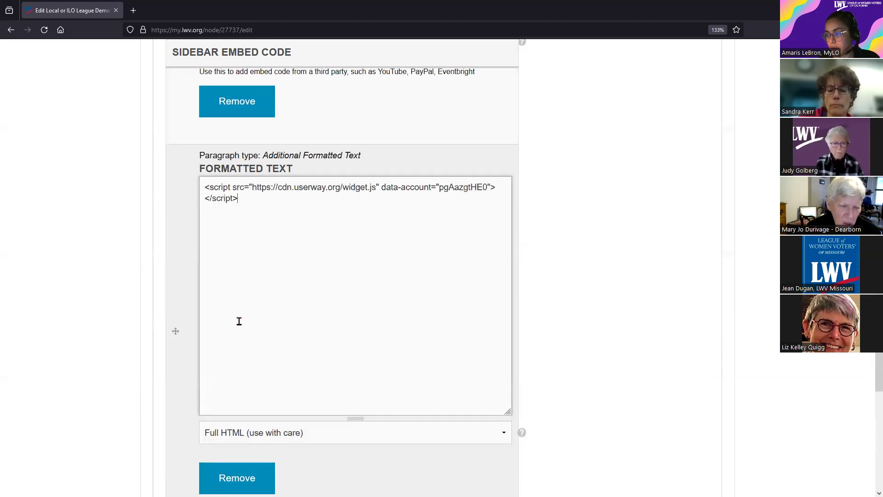
- Compare the older UserWay embed code, from its opening script tag to the closing noscript tag, with the new short widget script
scroll(228, 343, up, 4)
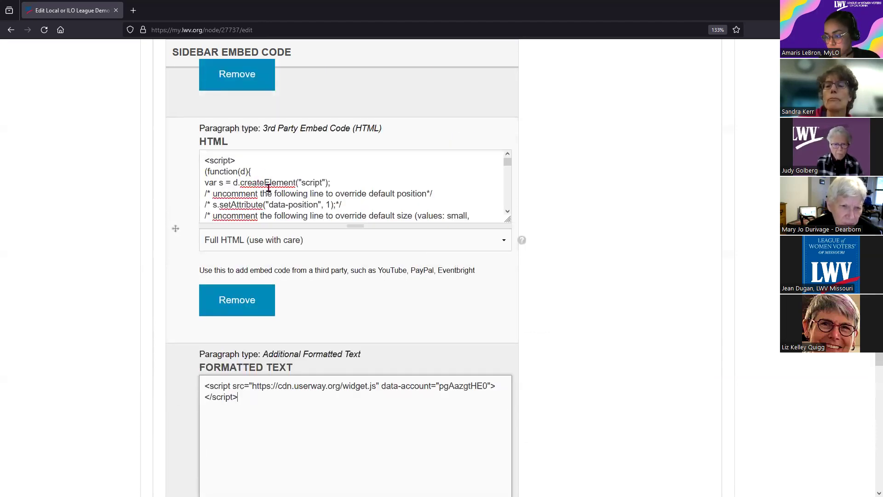
click(227, 175)
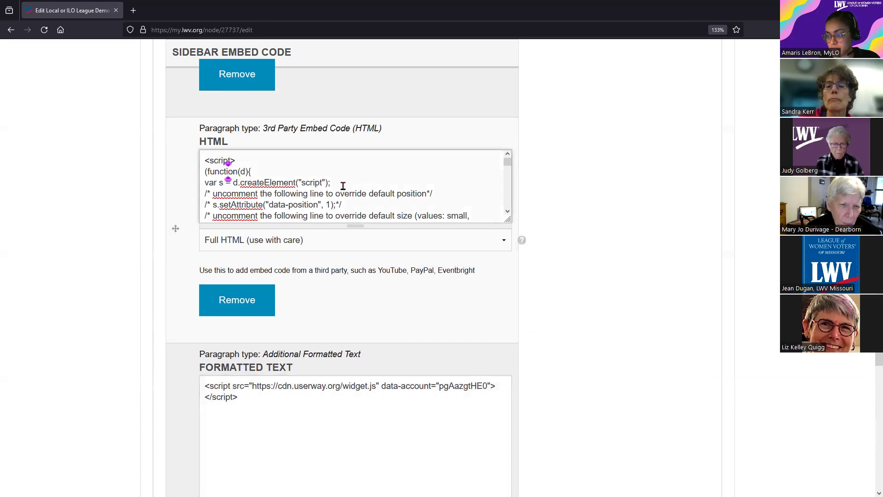
scroll(317, 186, down, 2)
scroll(296, 194, down, 8)
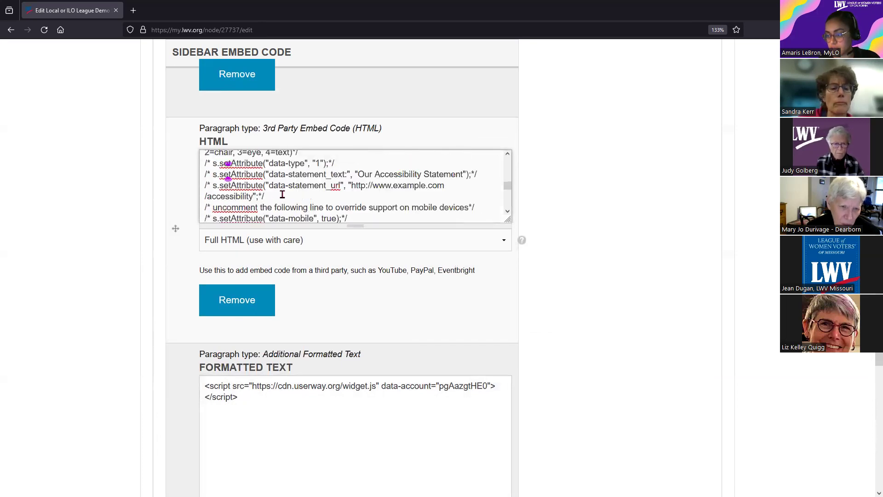
scroll(270, 207, down, 2)
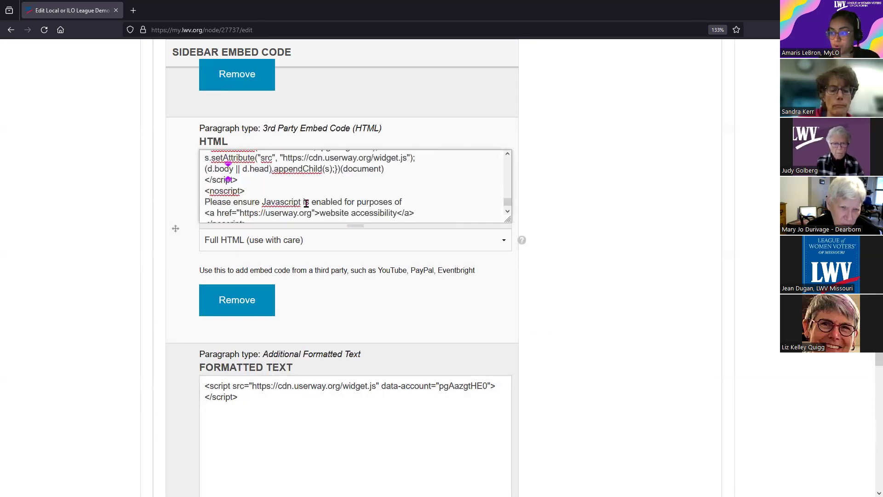
scroll(280, 208, down, 1)
click(251, 214)
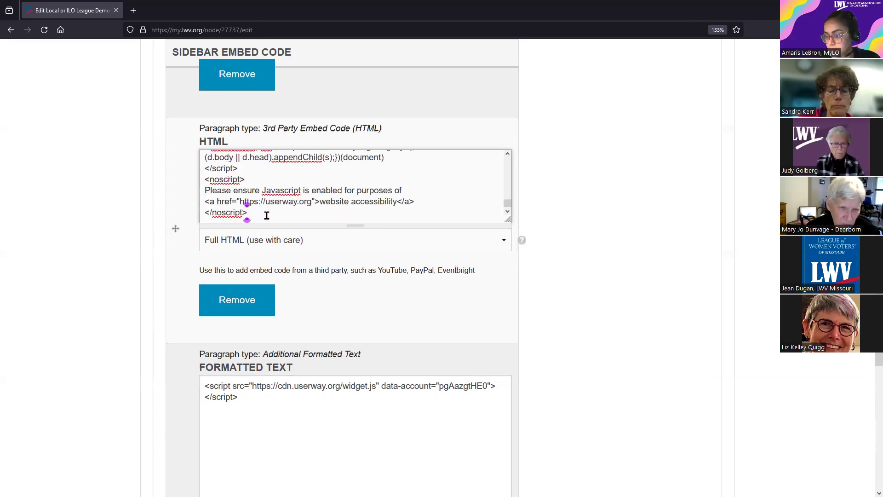
double_click(215, 216)
drag(248, 396, 177, 380)
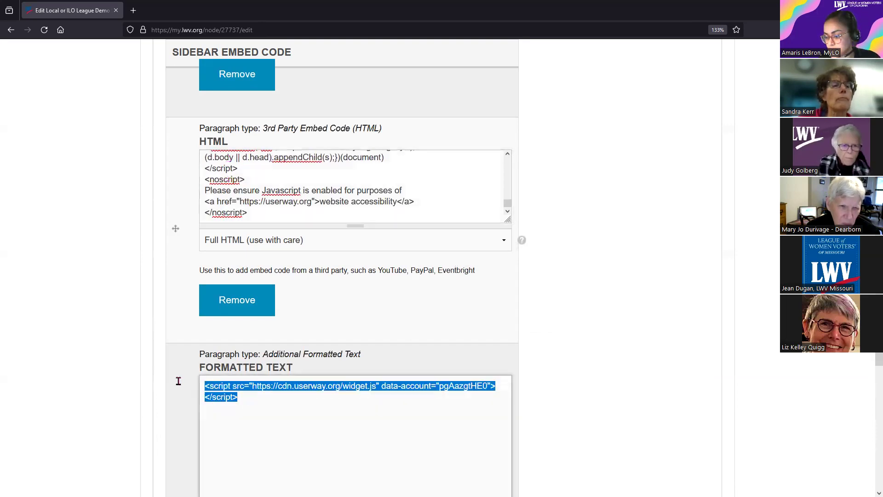
click(270, 398)
- Remove the 3rd Party Embed Code paragraph holding the older UserWay script from the sidebar
scroll(222, 390, down, 3)
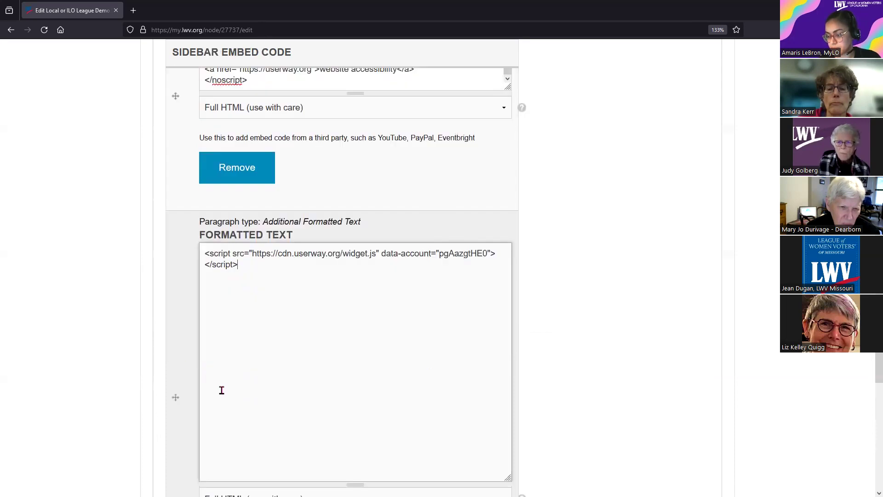
scroll(209, 393, up, 4)
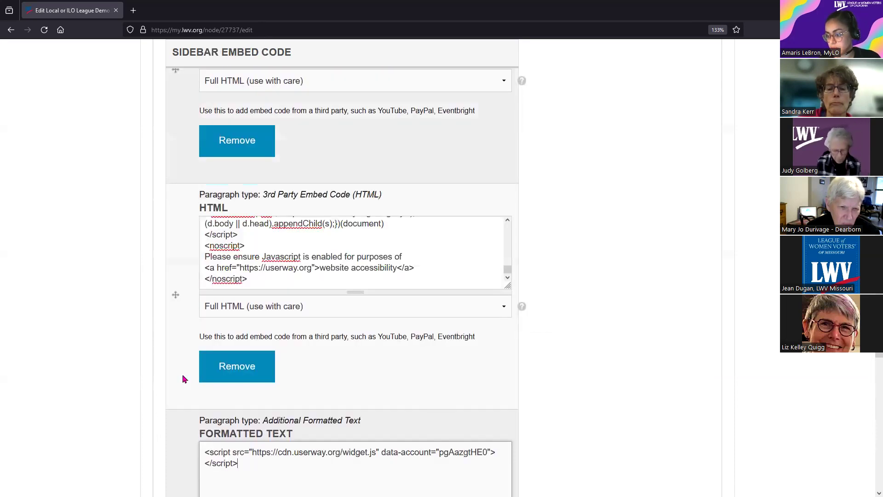
click(234, 366)
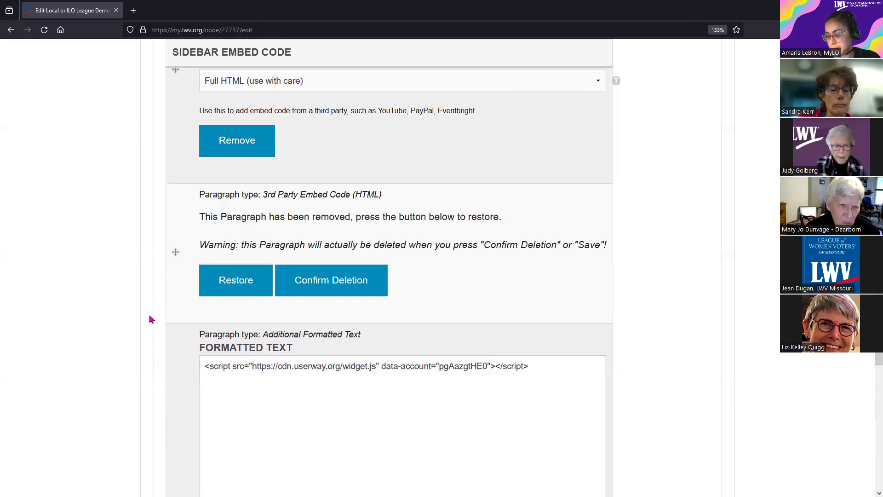
- Review the removed paragraph's restore and deletion options and the remaining widget script in the Sidebar Embed Code section
scroll(152, 319, down, 4)
click(307, 249)
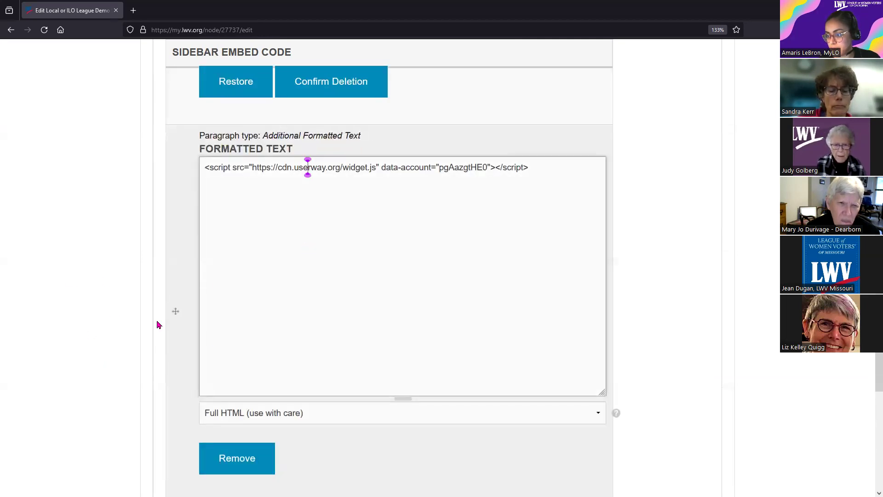
scroll(248, 348, up, 3)
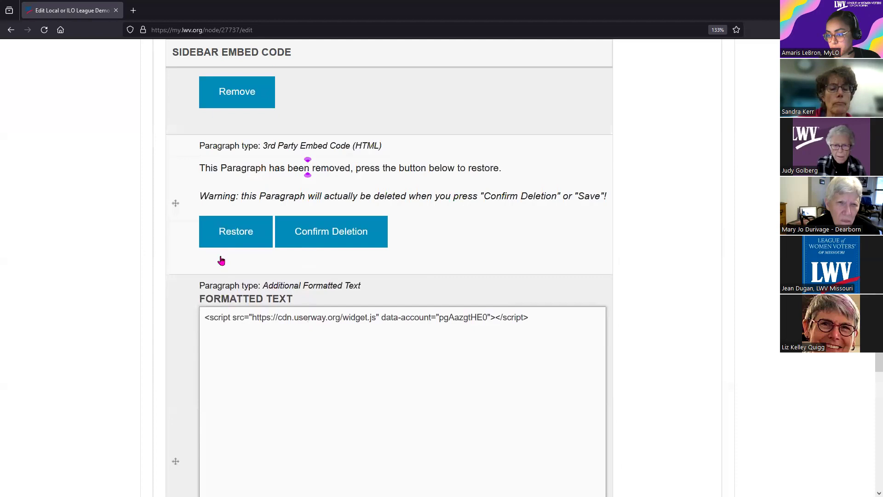
scroll(222, 260, up, 1)
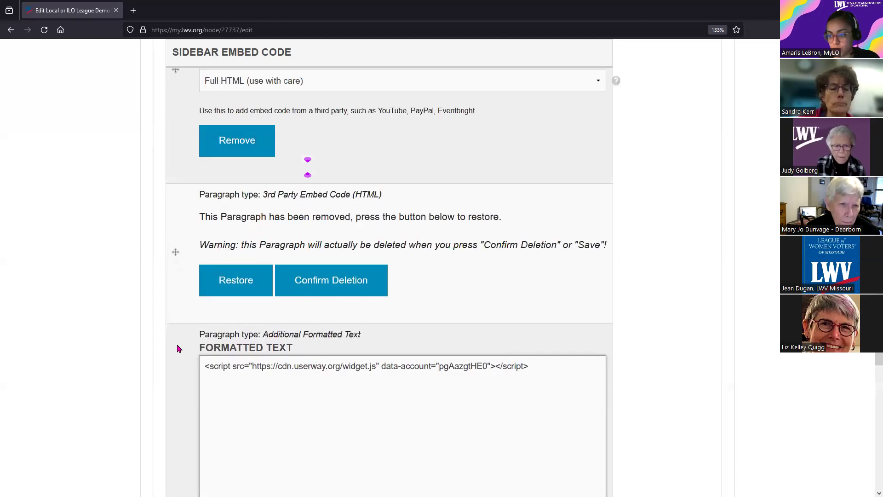
scroll(170, 221, up, 4)
scroll(231, 242, down, 7)
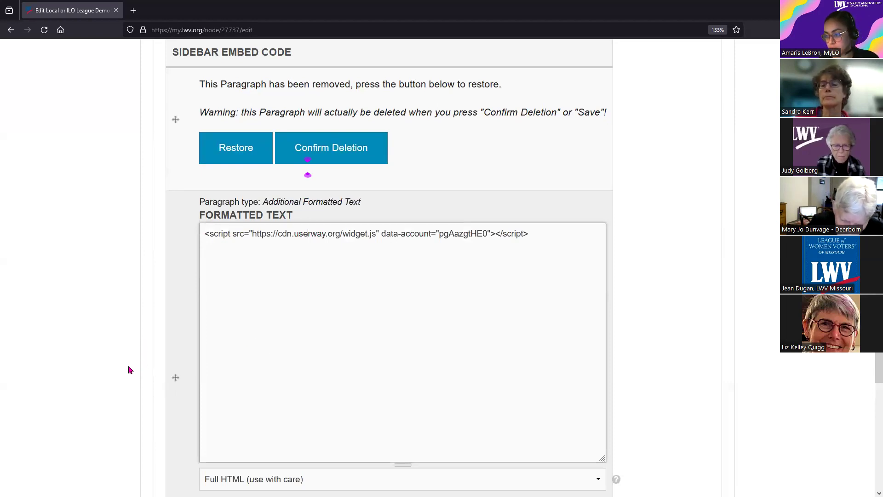
scroll(141, 369, down, 10)
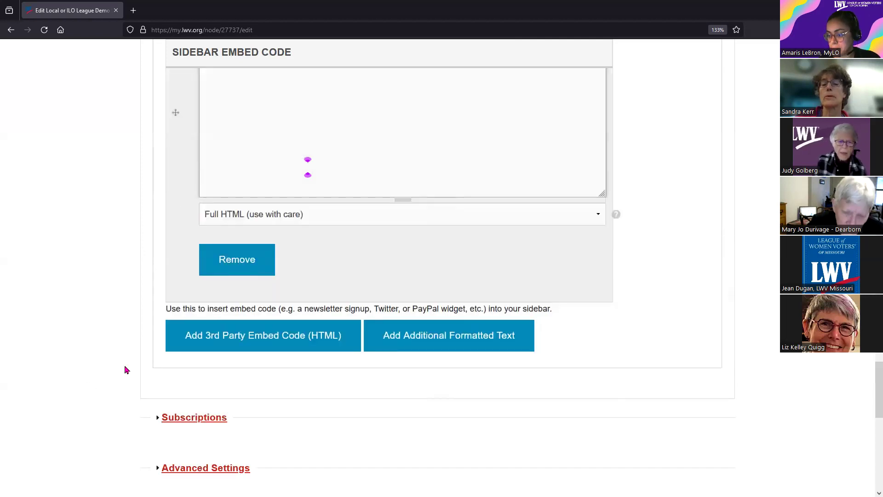
- Set the moderation state of the Demo Site page to Published
scroll(123, 370, down, 4)
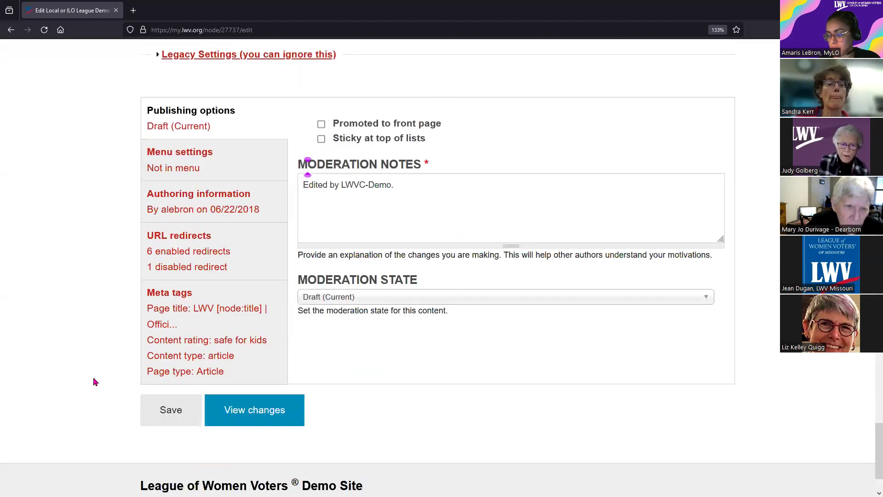
click(342, 297)
click(324, 349)
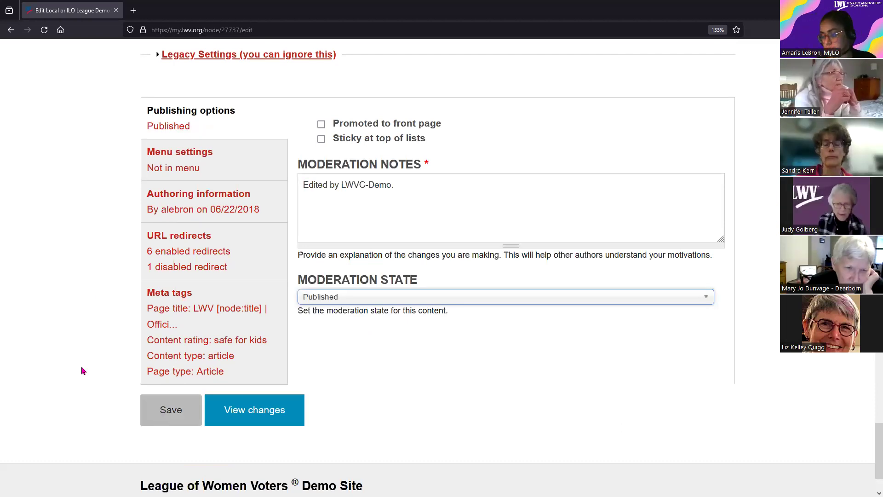
- Copy the UserWay widget script from the sidebar's Additional Formatted Text paragraph and clear it from the field
scroll(138, 267, up, 10)
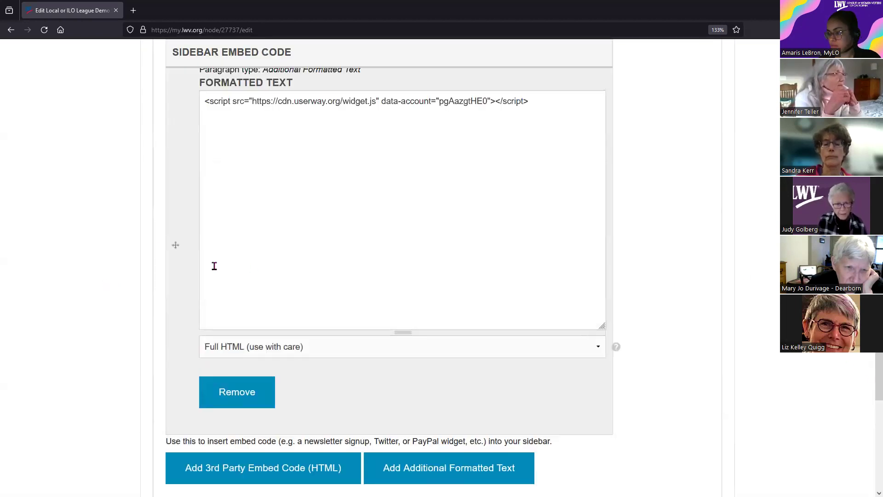
drag(531, 102, 191, 124)
key(ctrl+c)
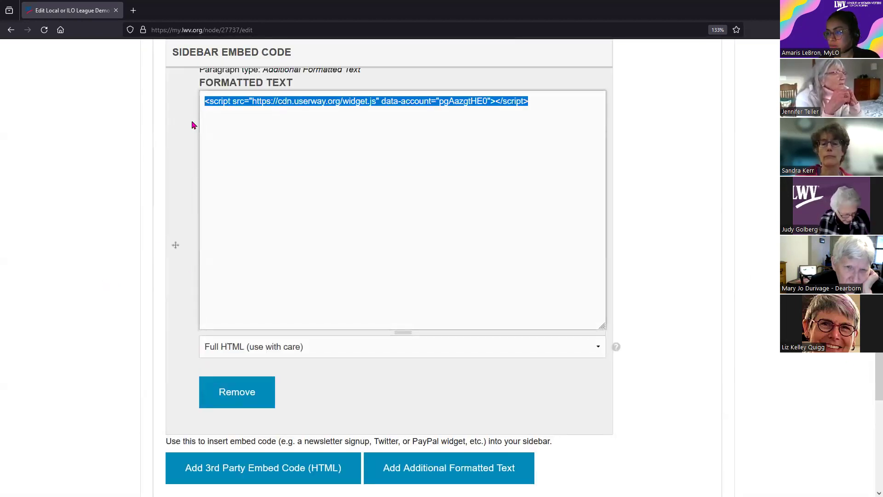
key(BackSpace)
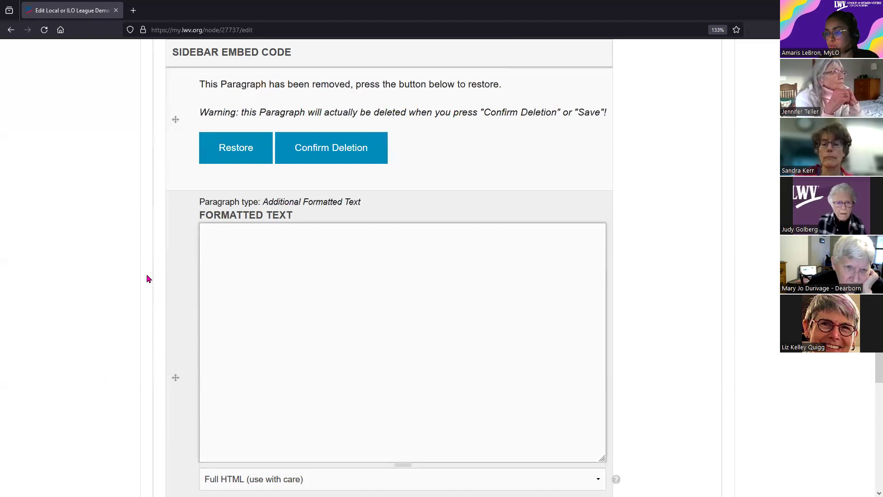
- Save the edited Demo Site page and dismiss the update notice
scroll(121, 302, down, 6)
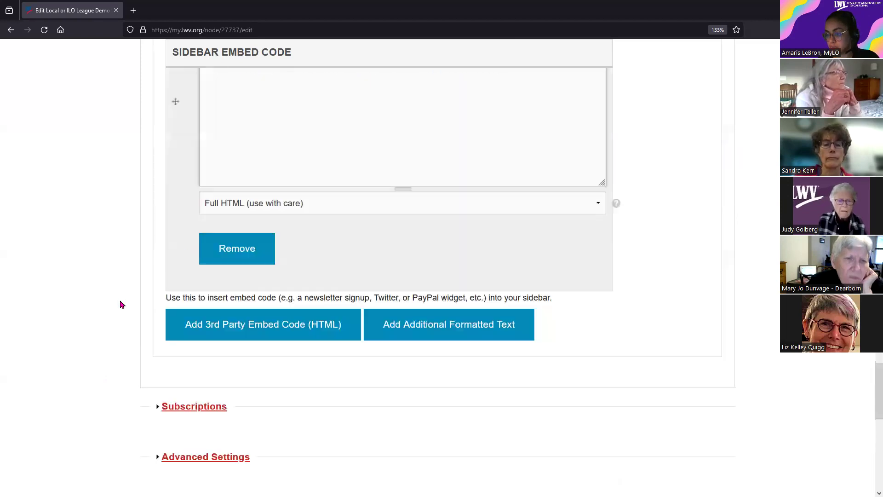
scroll(95, 355, down, 7)
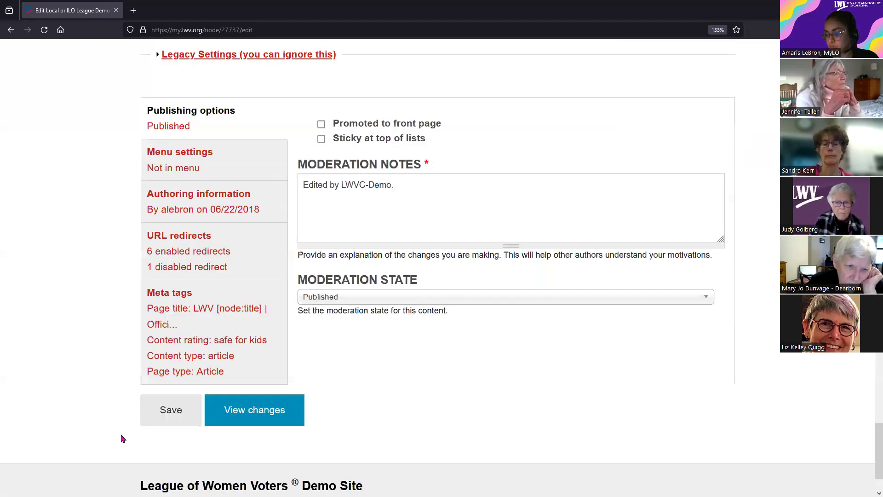
click(166, 414)
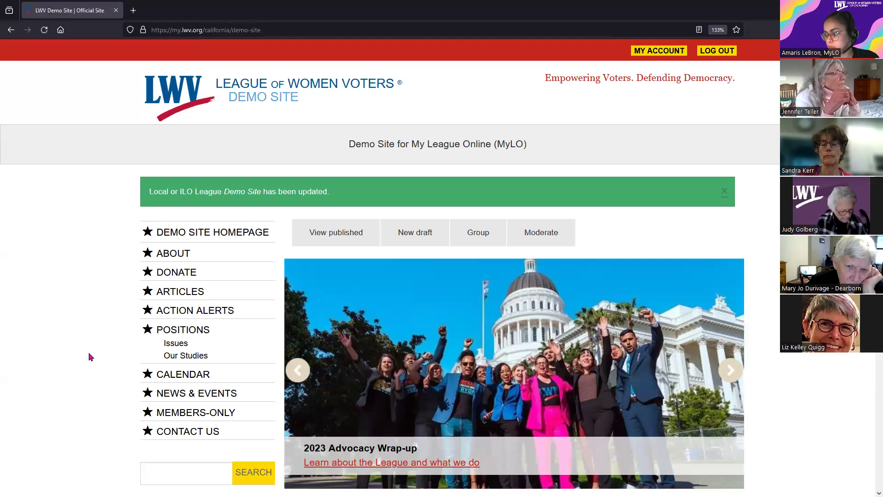
click(726, 194)
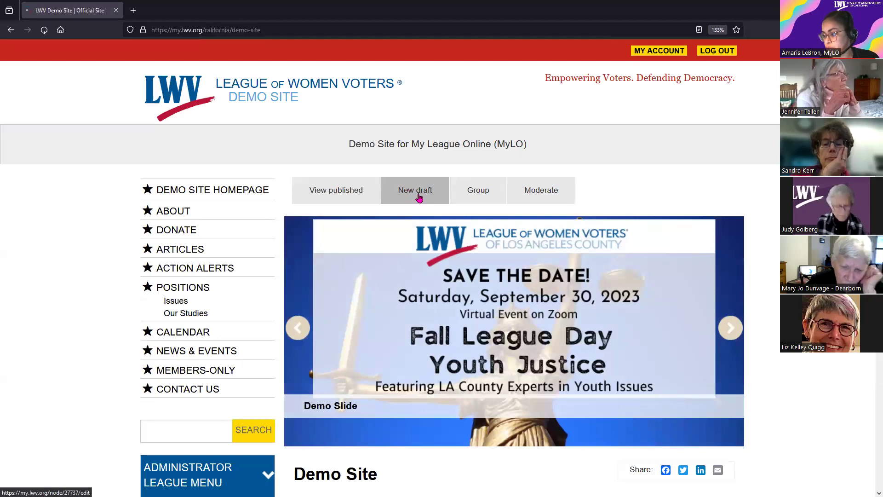
- Start a new draft of the Demo Site page and go to its Sidebar Content section
click(418, 194)
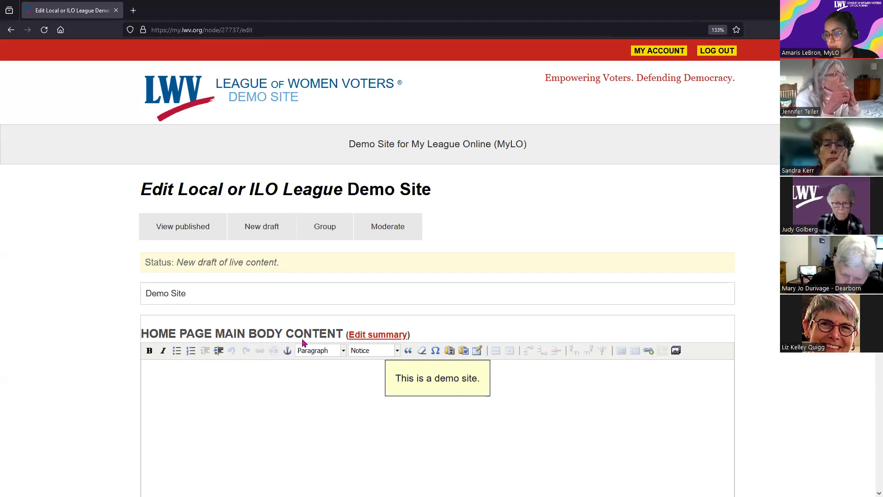
scroll(111, 291, down, 5)
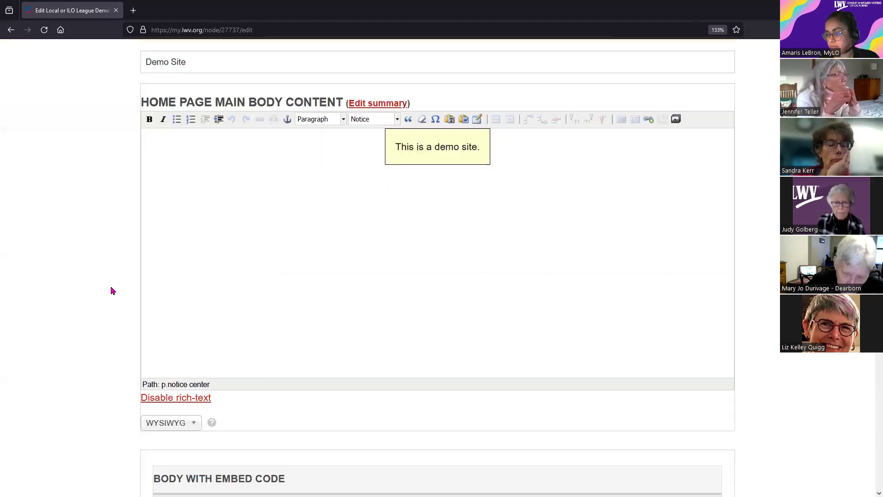
scroll(114, 291, down, 5)
scroll(109, 297, down, 5)
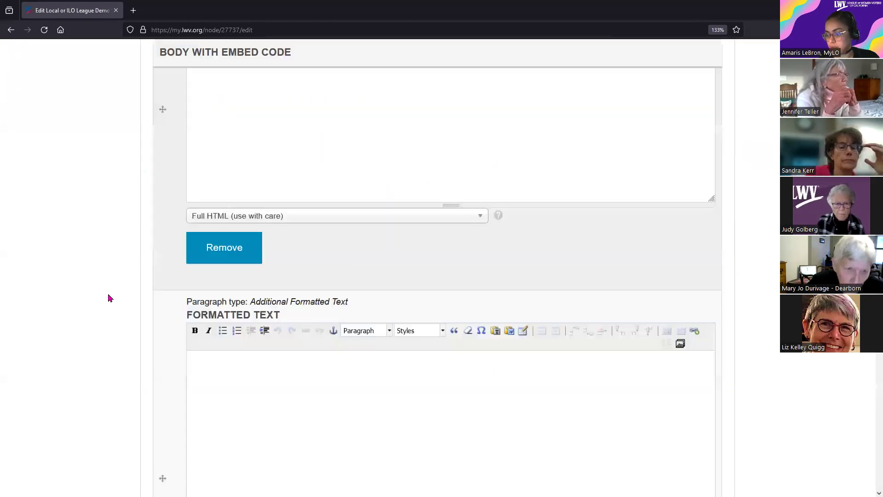
scroll(248, 339, down, 3)
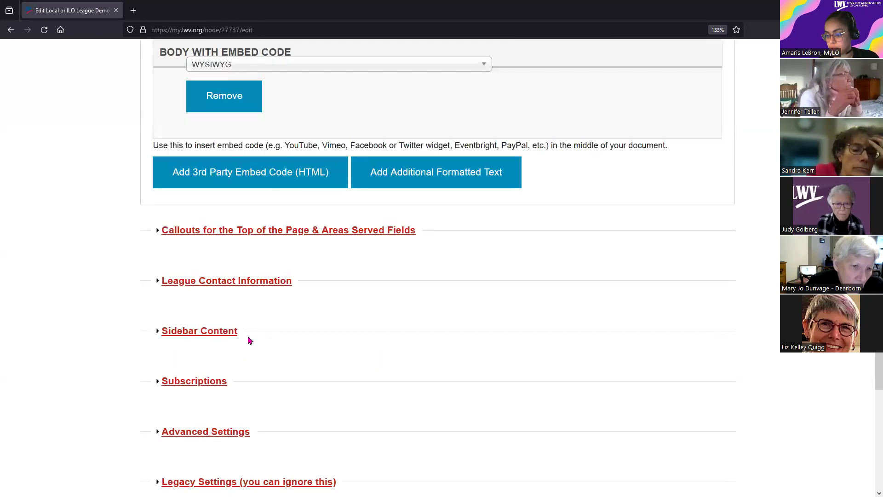
- Expand the Sidebar Content section and add a new 3rd Party Embed Code (HTML) block under Sidebar Embed Code
drag(171, 323, 251, 340)
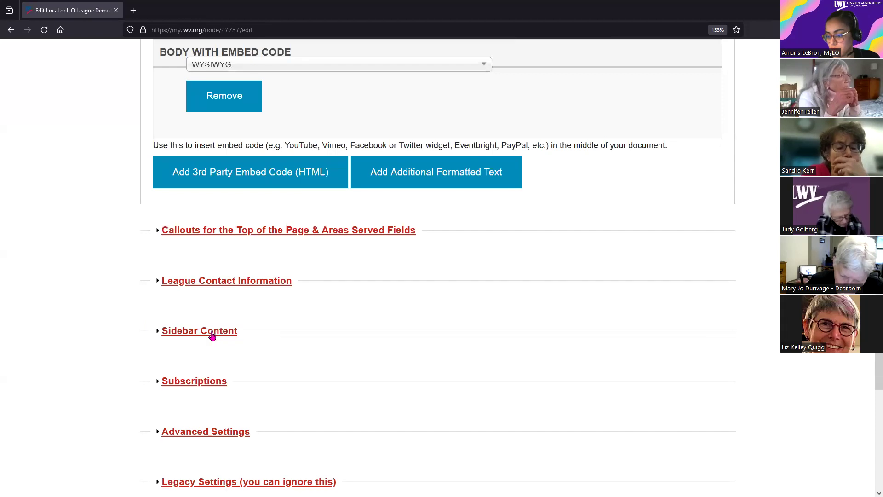
click(213, 332)
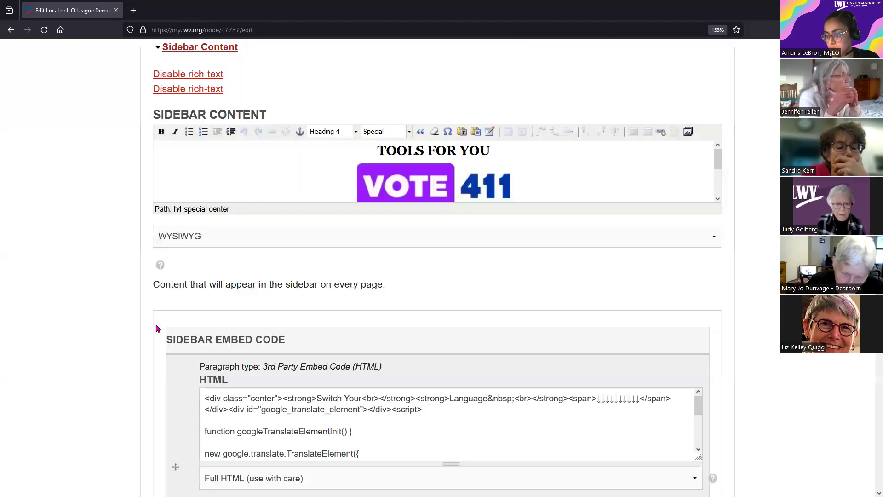
drag(166, 344, 293, 347)
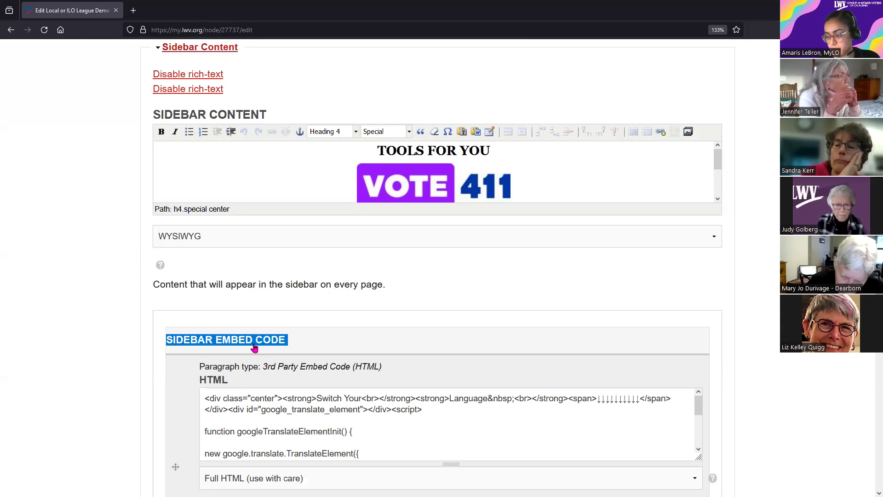
click(146, 353)
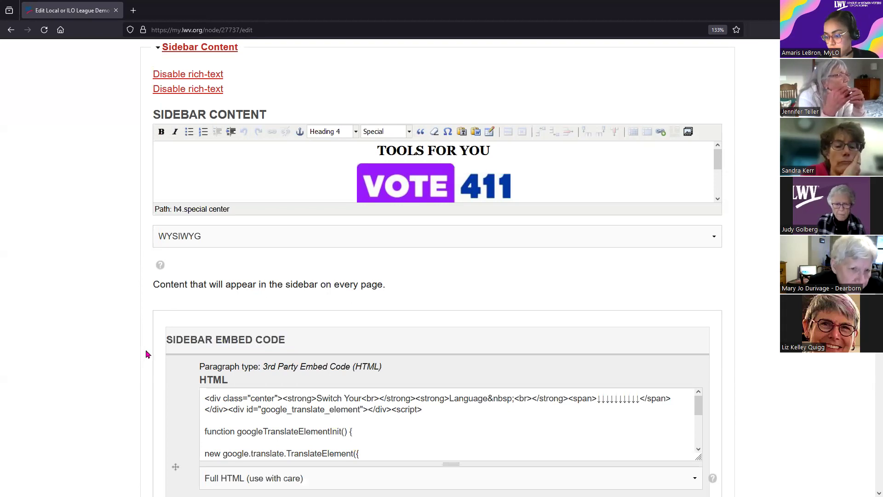
scroll(146, 353, down, 10)
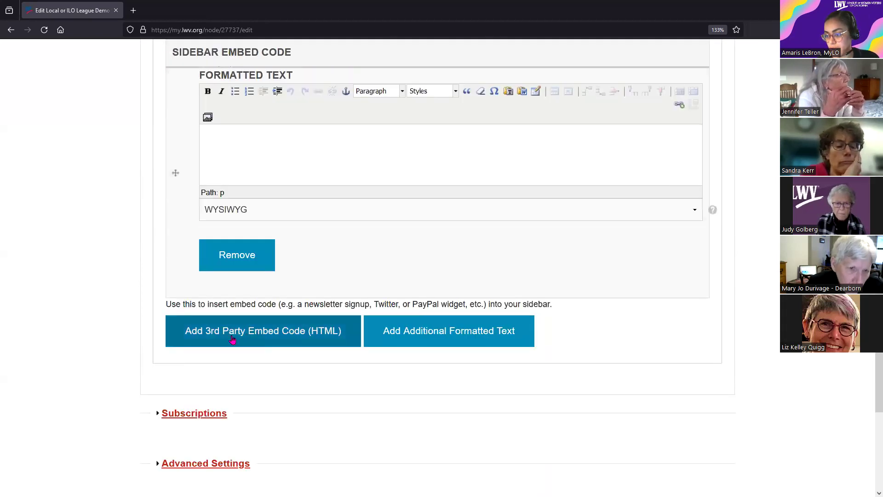
click(264, 336)
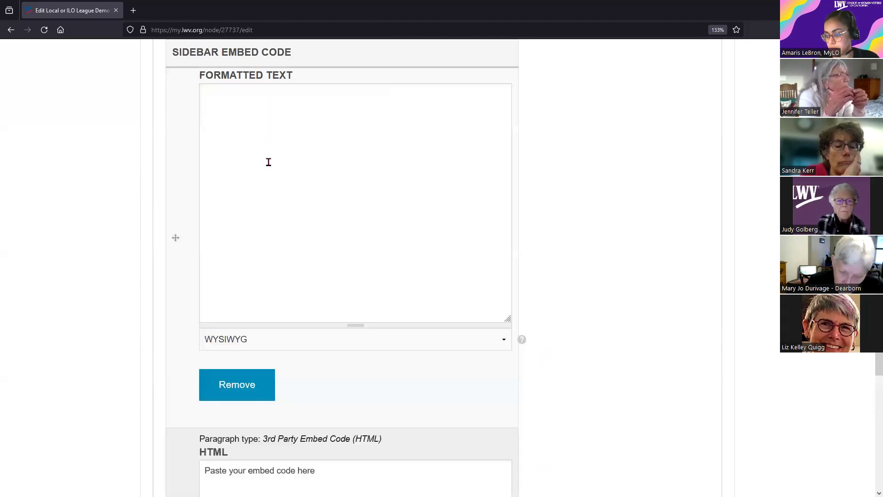
- Replace the placeholder in the new sidebar HTML block with the copied UserWay widget script, keeping the Full HTML format
scroll(276, 441, down, 2)
drag(310, 407, 205, 405)
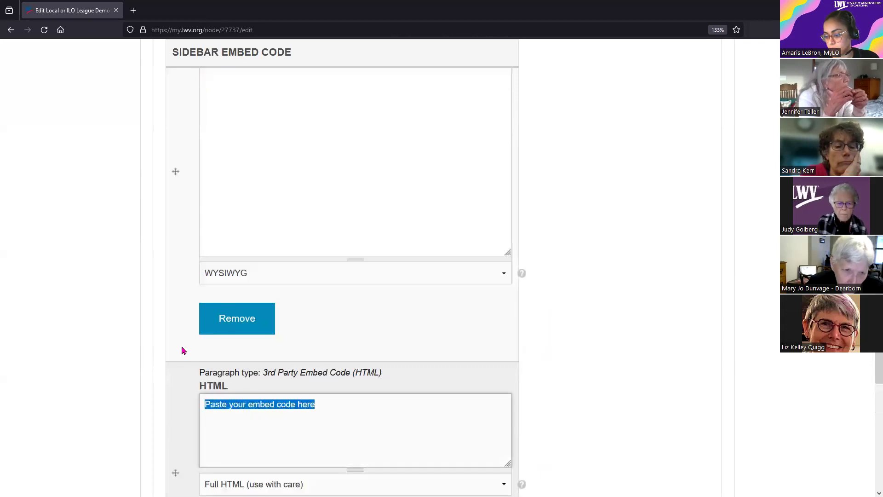
scroll(184, 350, down, 2)
click(232, 426)
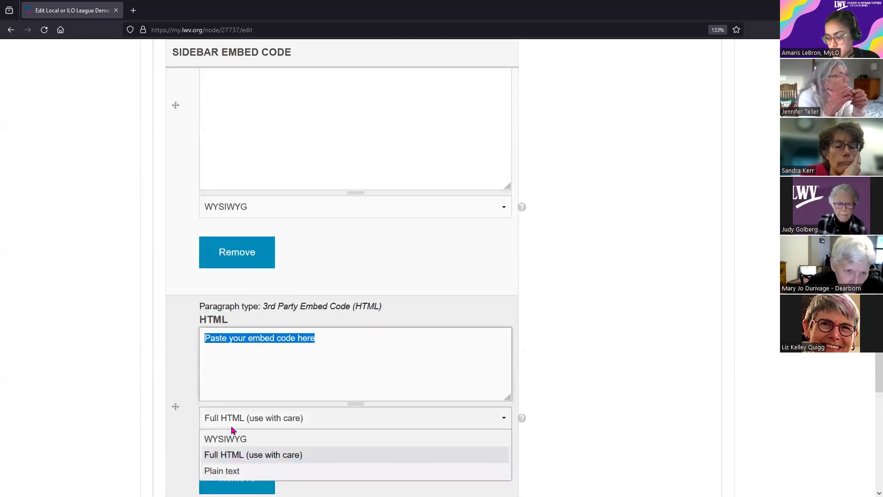
click(321, 343)
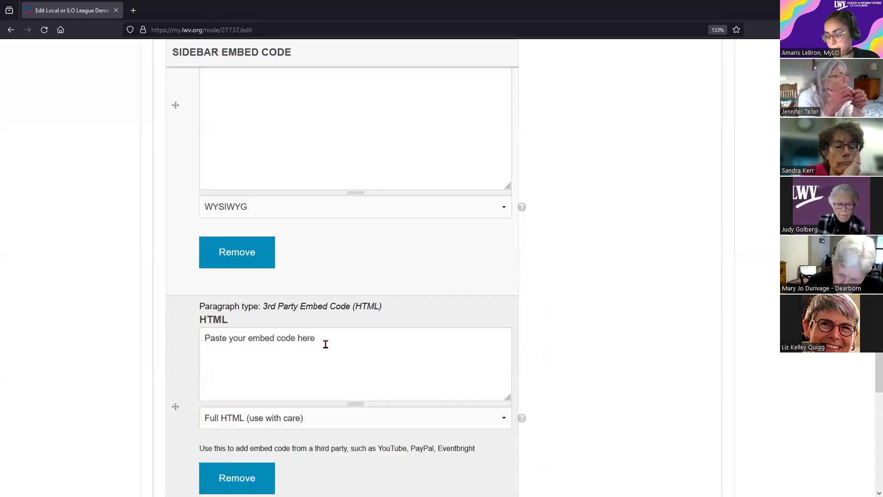
drag(321, 341, 189, 340)
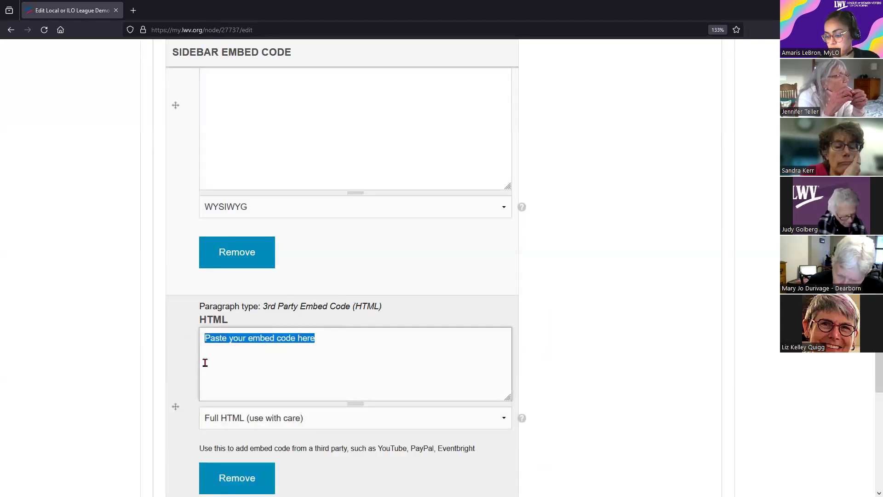
key(BackSpace)
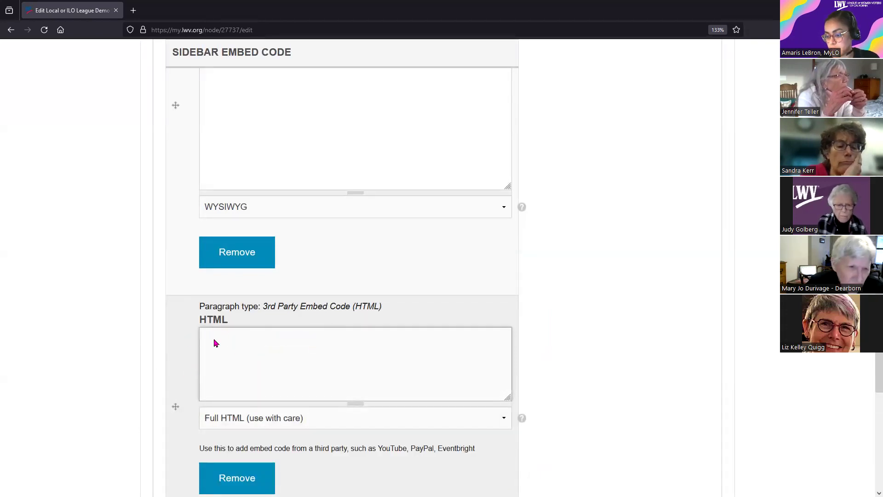
right_click(214, 339)
click(240, 237)
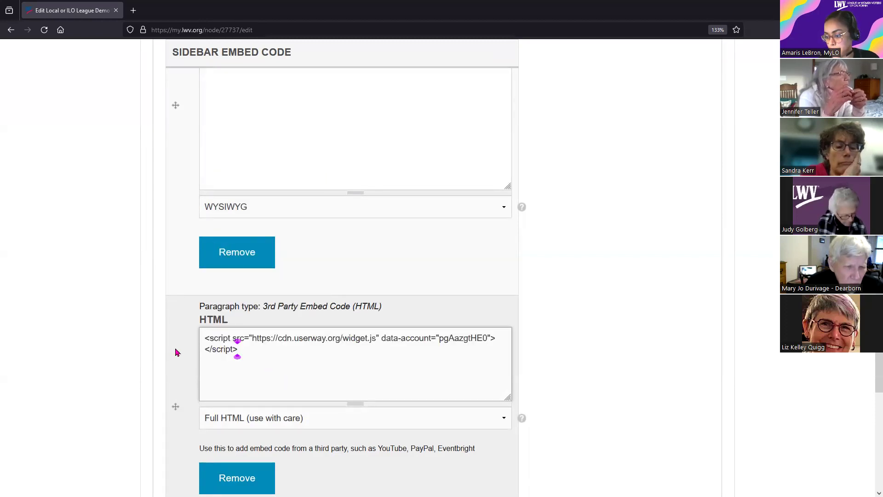
- Set the page's moderation state to Published and save it
scroll(128, 329, down, 6)
scroll(130, 340, down, 5)
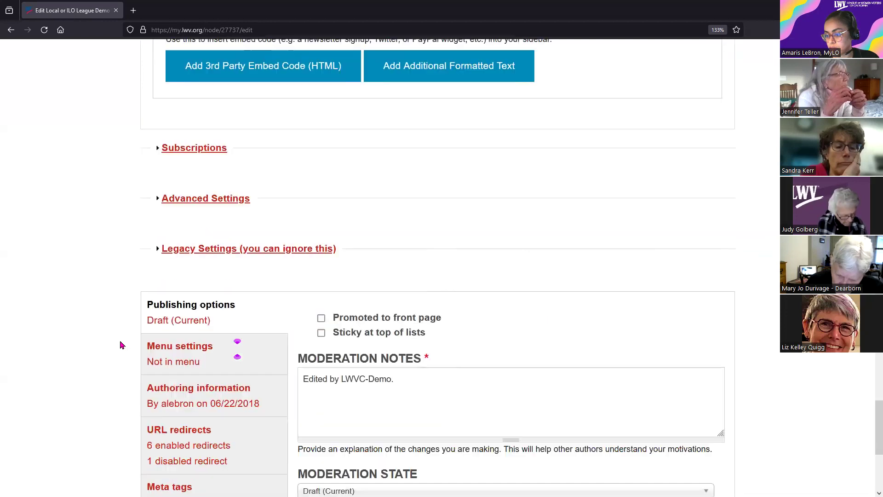
click(380, 386)
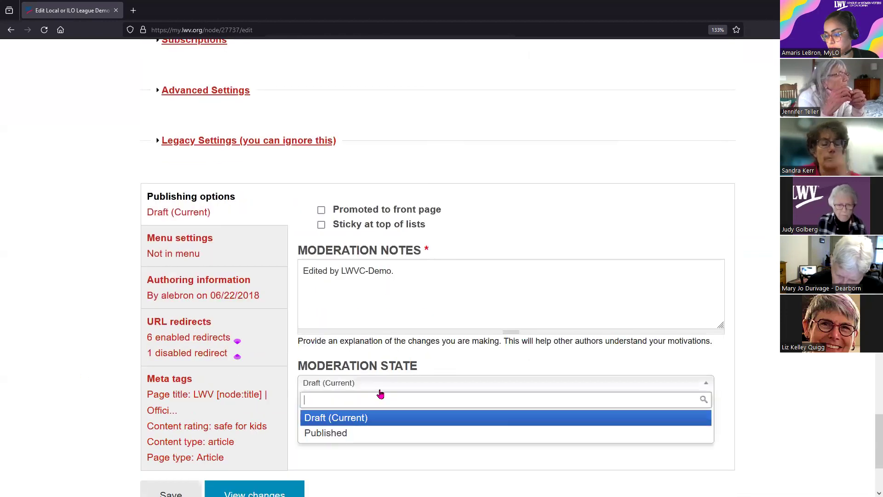
click(335, 434)
scroll(101, 377, down, 2)
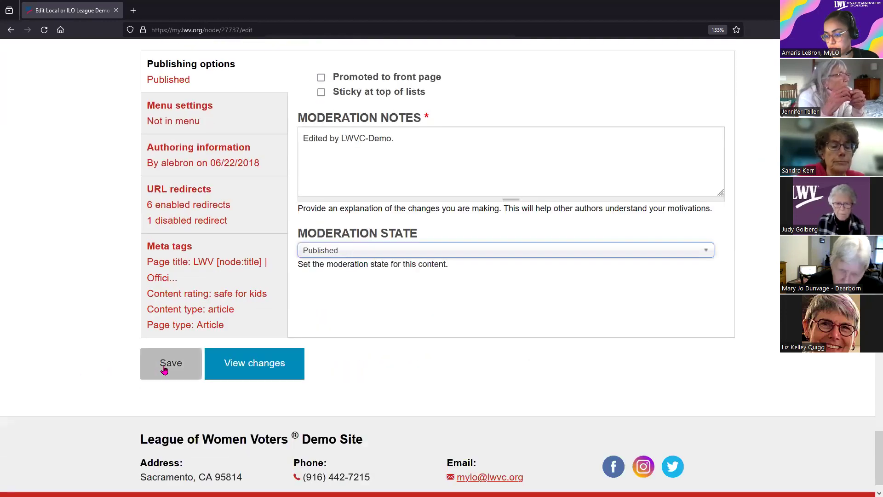
click(166, 368)
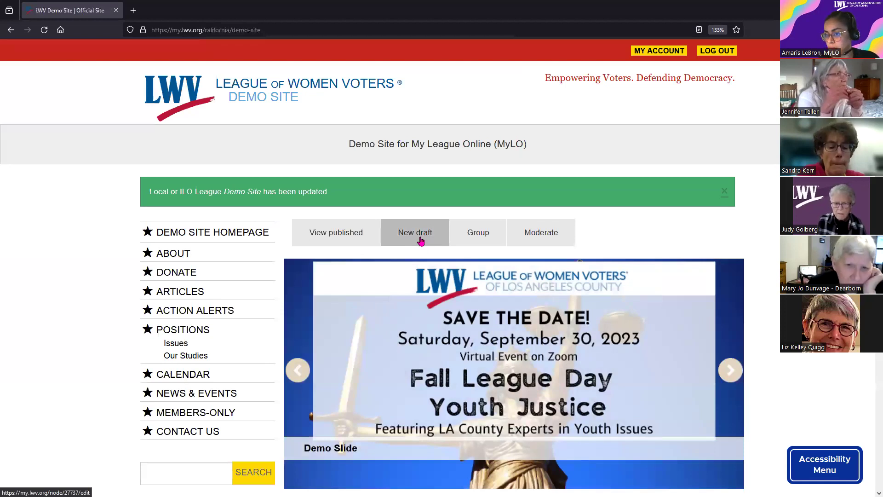
- Reopen the homepage as a new draft and review the UserWay script in the Sidebar Embed Code section
click(418, 238)
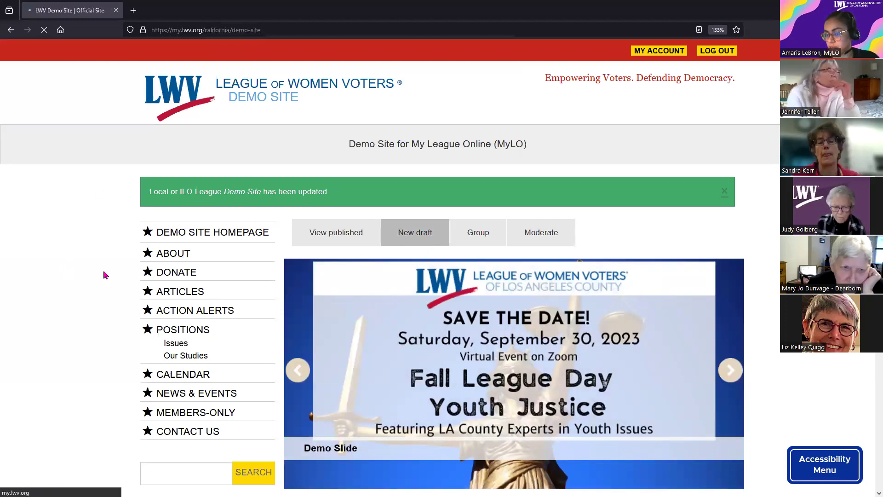
scroll(99, 303, down, 6)
scroll(99, 303, down, 8)
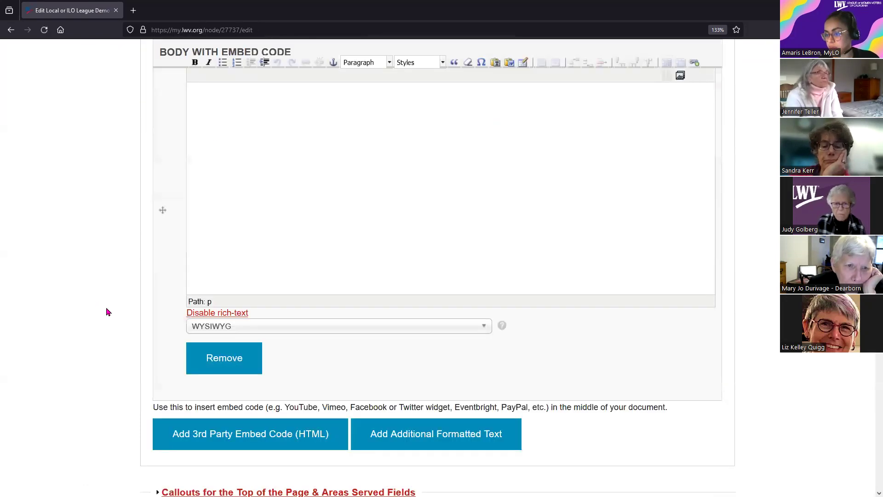
scroll(116, 302, down, 6)
click(193, 261)
scroll(105, 305, down, 5)
scroll(117, 302, down, 5)
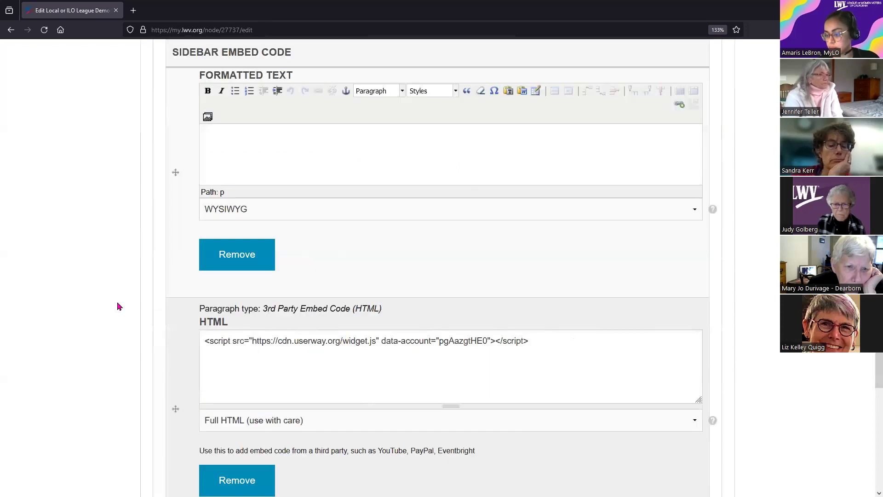
click(376, 340)
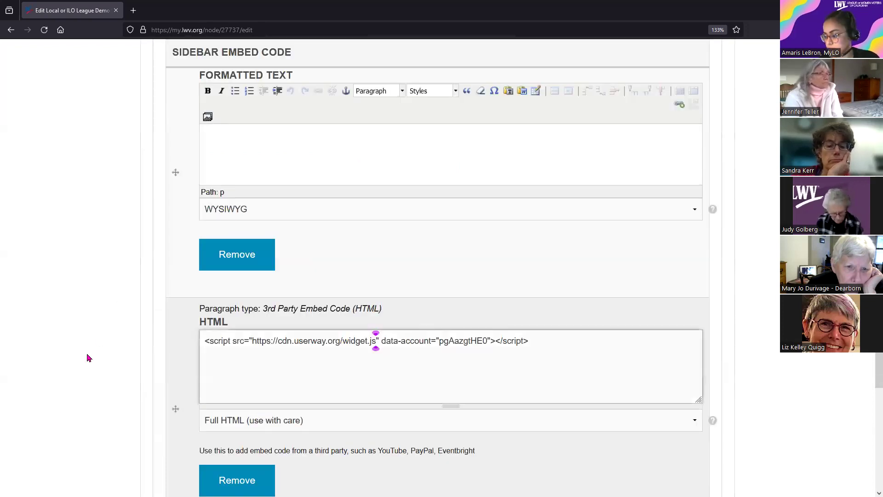
- Return to the published demo homepage, inspect the options in the Accessibility Menu, and close it
scroll(870, 376, up, 5)
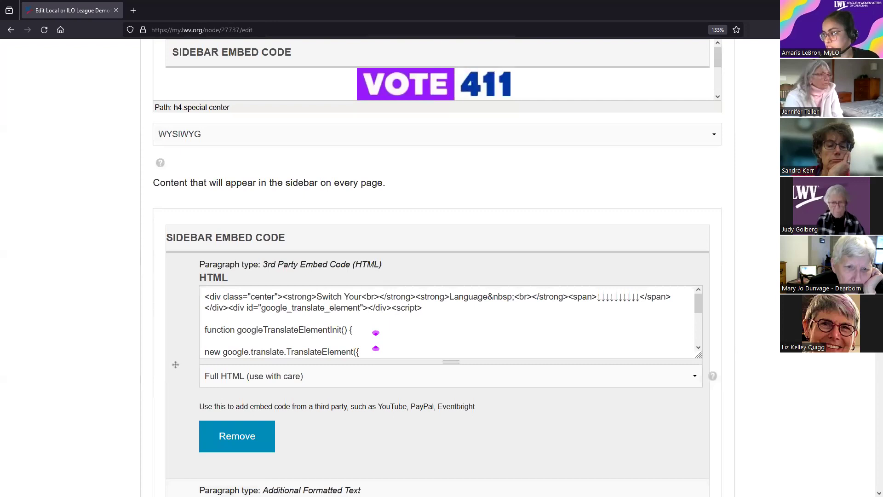
scroll(545, 138, up, 15)
scroll(192, 213, up, 5)
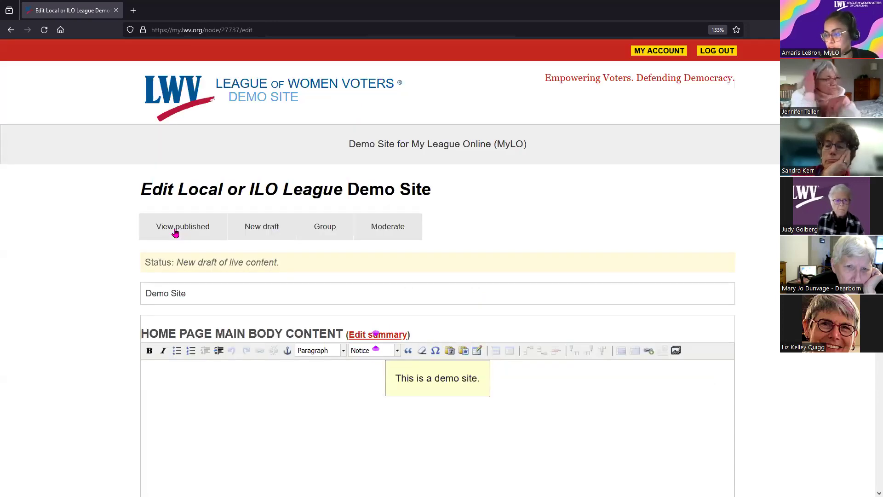
click(174, 232)
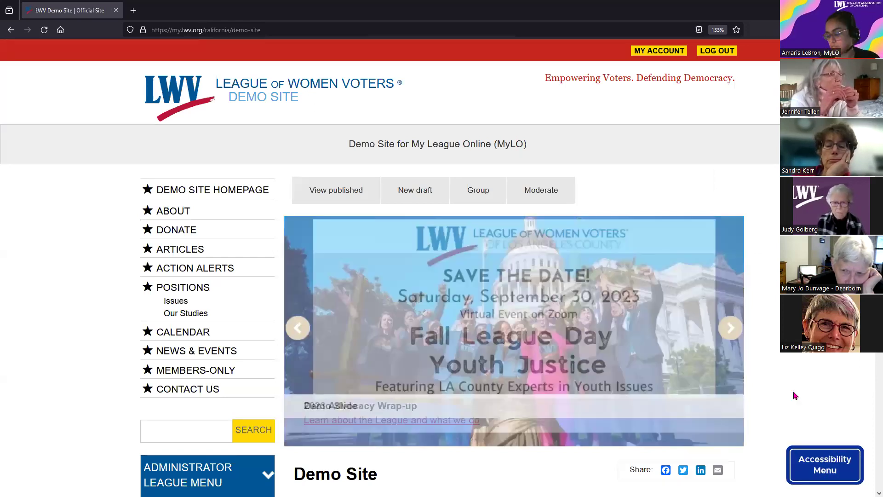
click(822, 473)
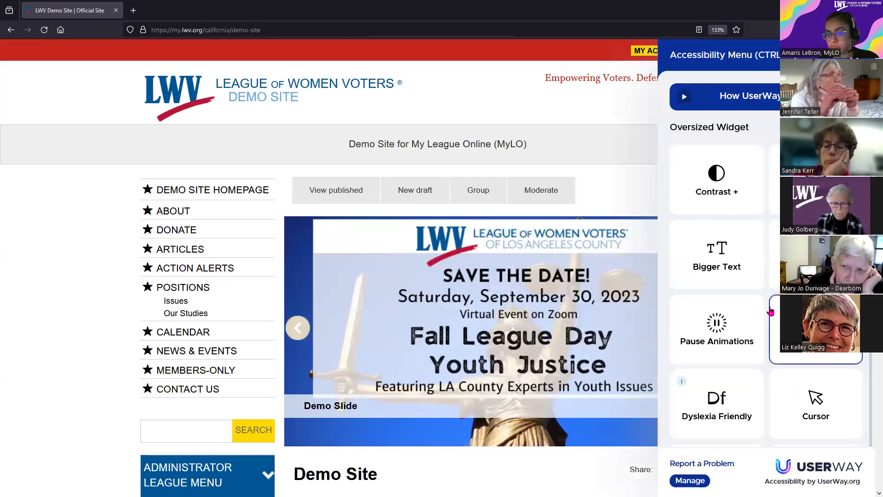
click(70, 272)
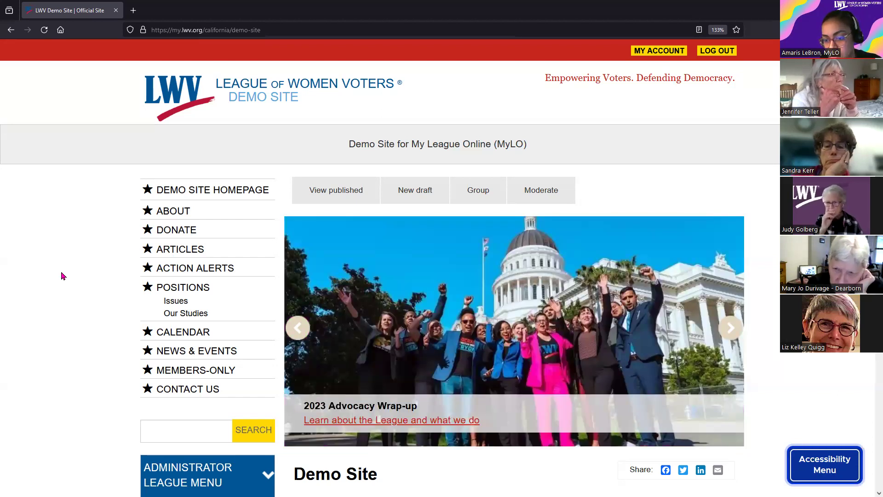
- Look over the whole demo homepage to check the Accessibility Menu button's placement along the page
scroll(247, 343, down, 4)
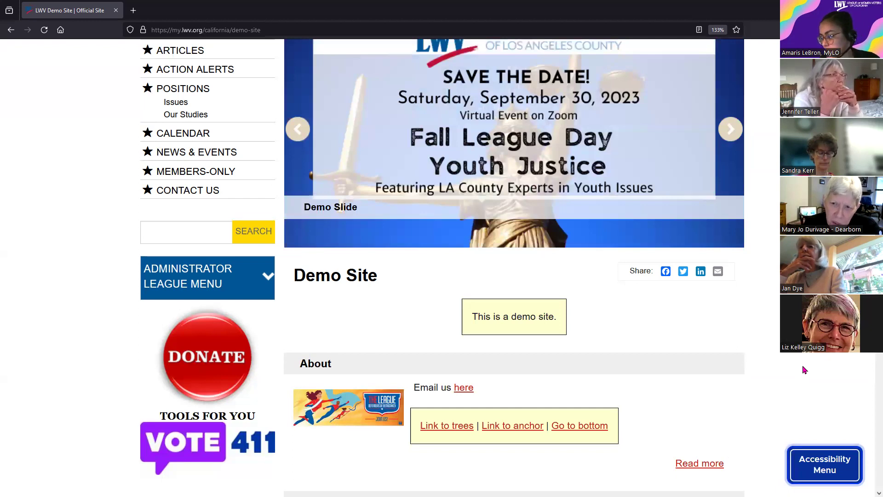
scroll(803, 370, down, 6)
scroll(804, 371, down, 2)
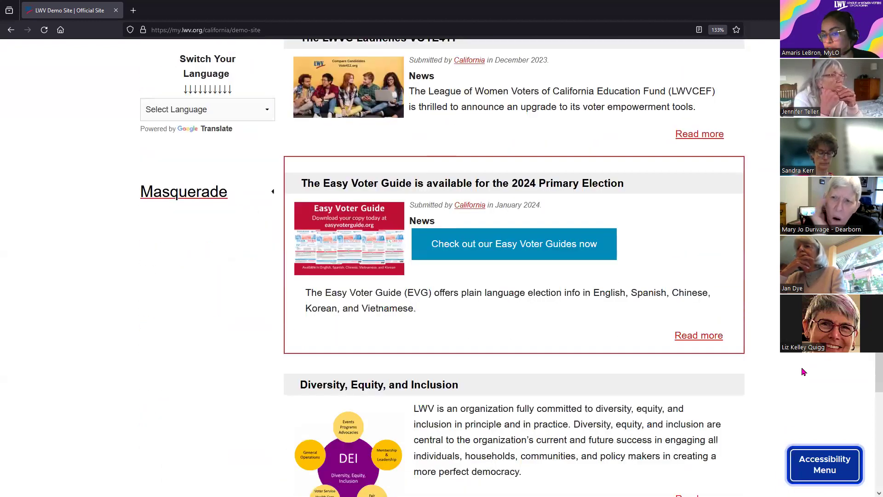
scroll(803, 373, down, 5)
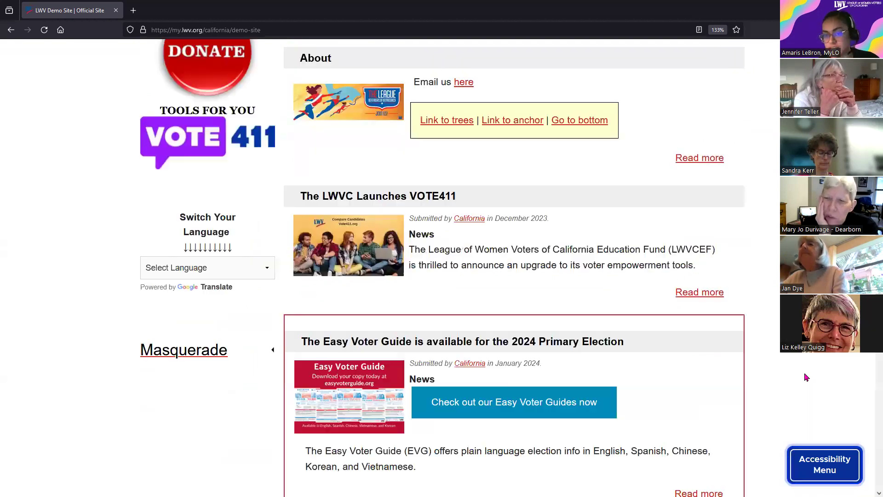
scroll(805, 375, up, 15)
scroll(808, 380, down, 15)
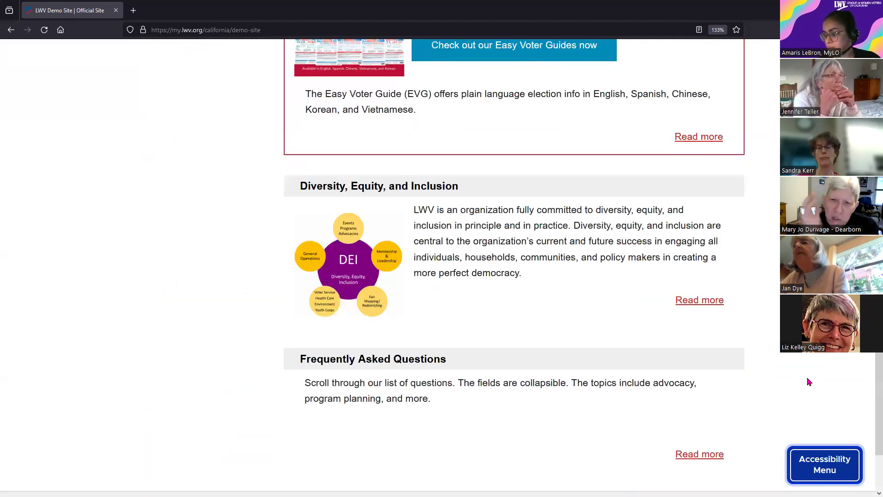
scroll(810, 382, up, 10)
scroll(811, 381, up, 5)
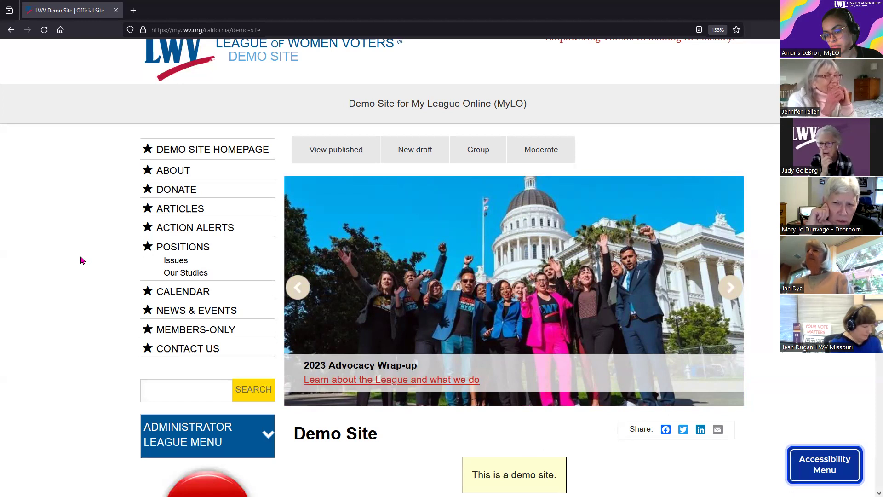
- Go to the League website at lwvstl.org
click(191, 30)
text(lwvstl.org)
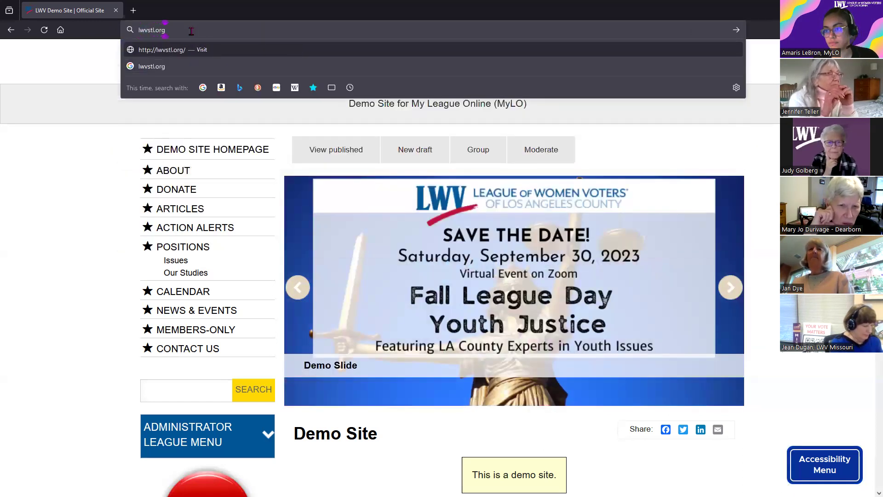
key(Return)
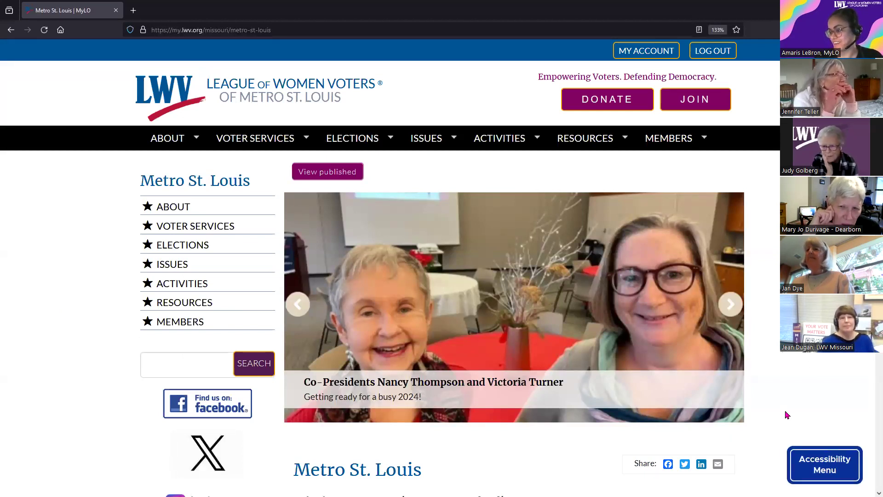
- Inspect the Metro St. Louis site's Accessibility Menu, close it, and show the page full screen
click(829, 471)
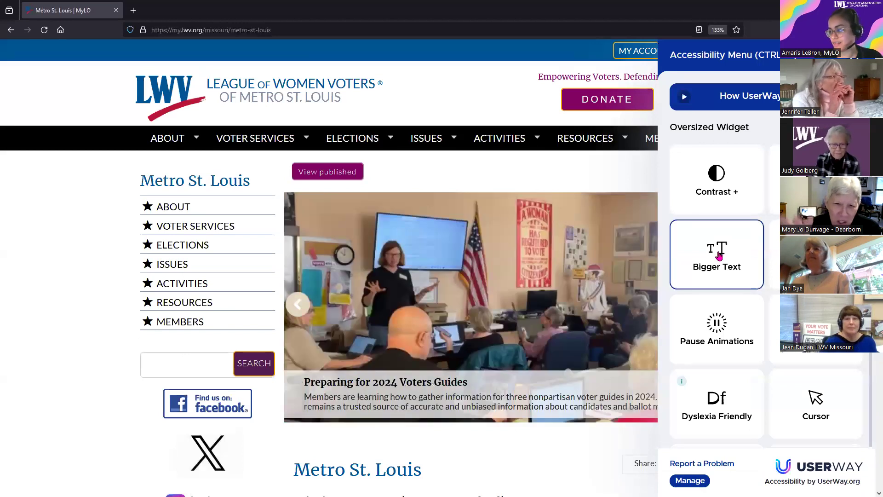
click(87, 307)
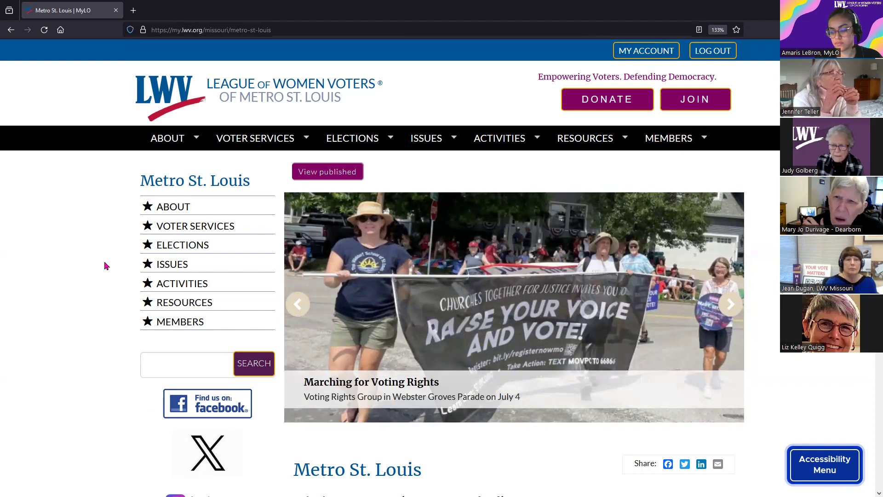
key(F11)
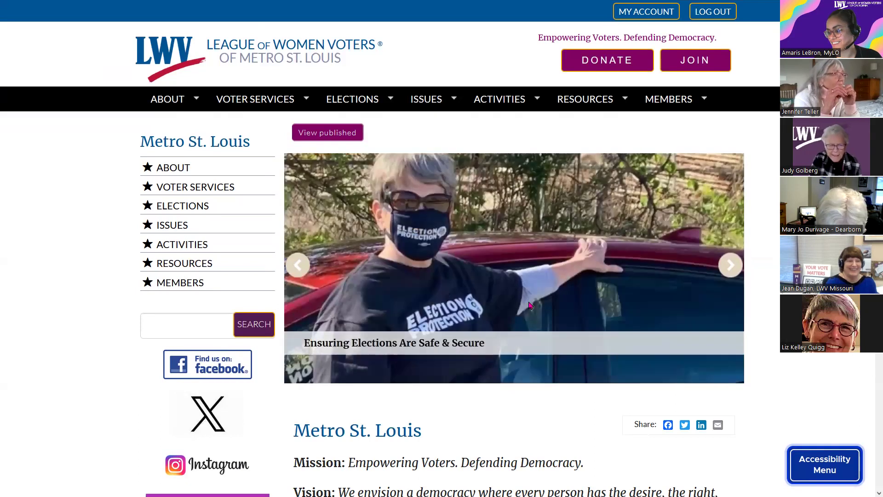
- Leave the full-screen view of the Metro St. Louis site and go to the MyLO homepage at my.lwv.org
click(728, 273)
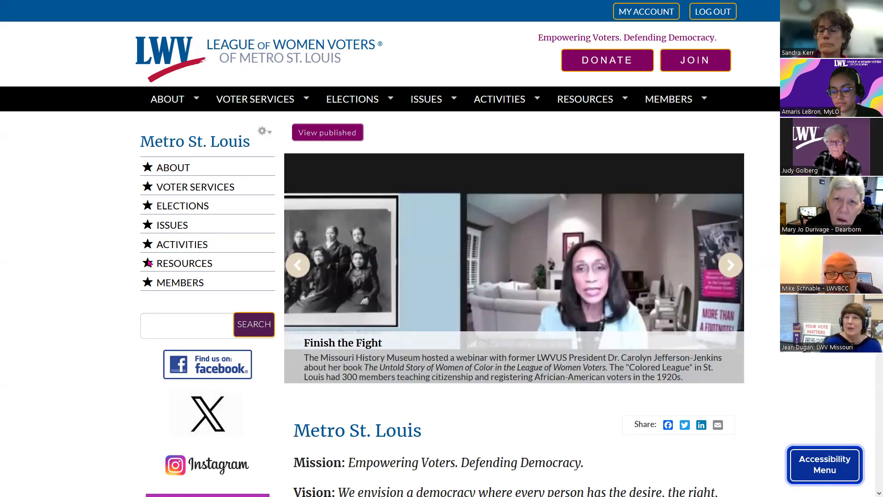
key(F11)
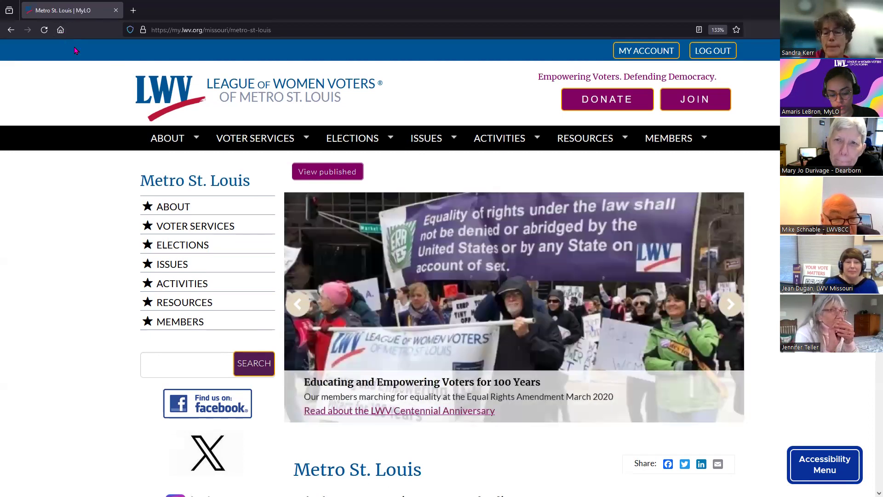
click(60, 32)
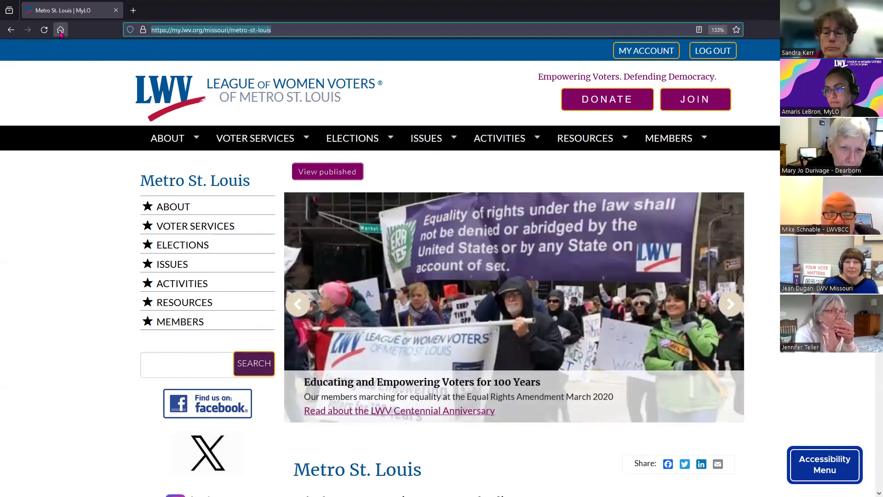
click(350, 229)
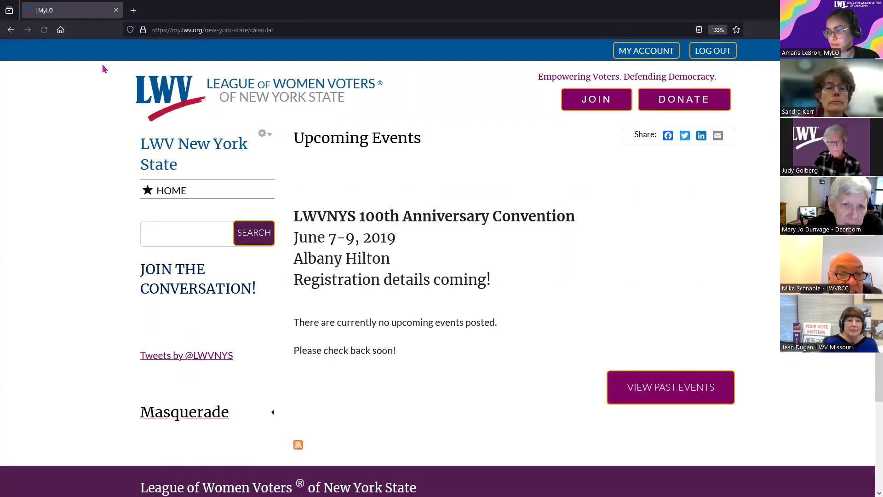
click(195, 26)
drag(193, 30, 303, 41)
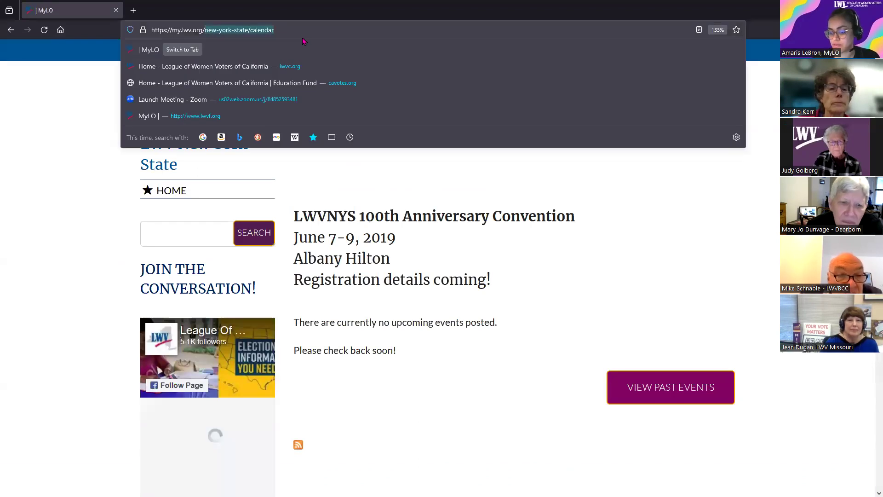
key(BackSpace)
key(Return)
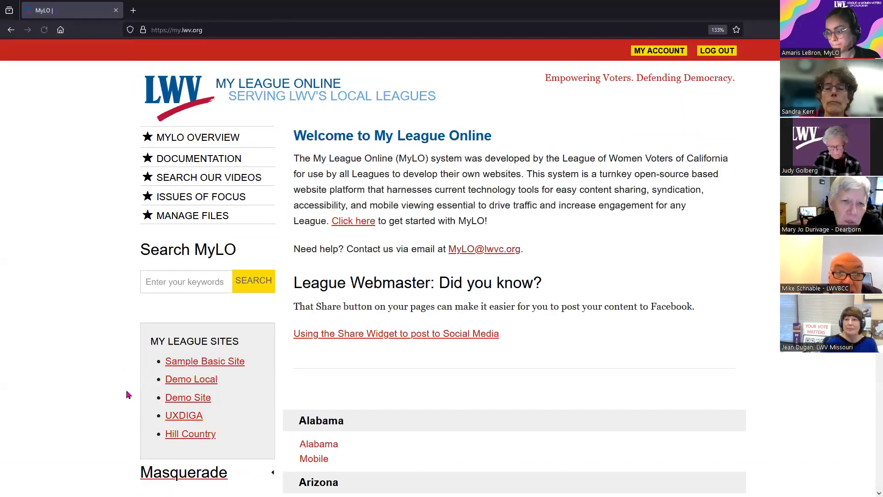
- Open the Demo Site from the list of League sites, start a new draft, and expand its Advanced Settings section
click(194, 399)
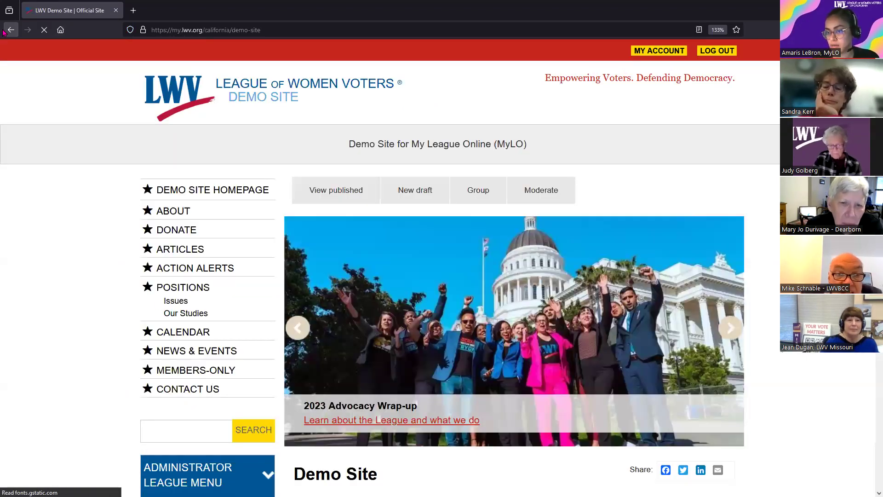
click(416, 201)
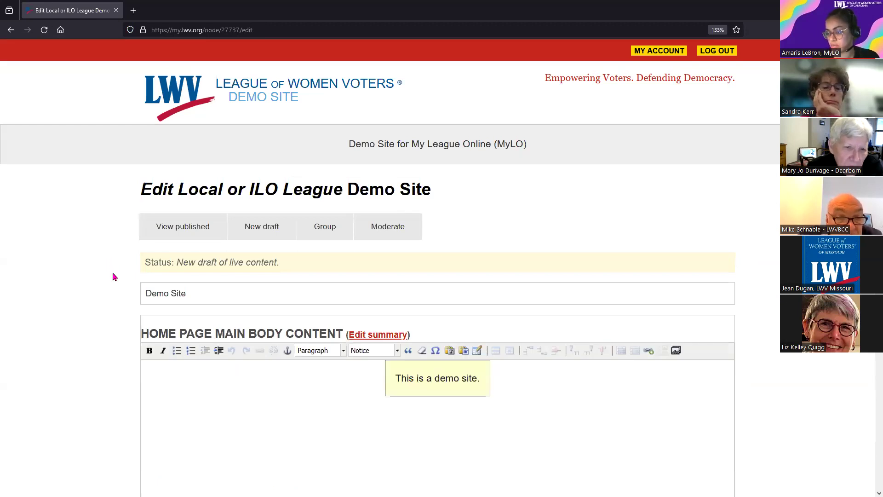
scroll(109, 290, down, 3)
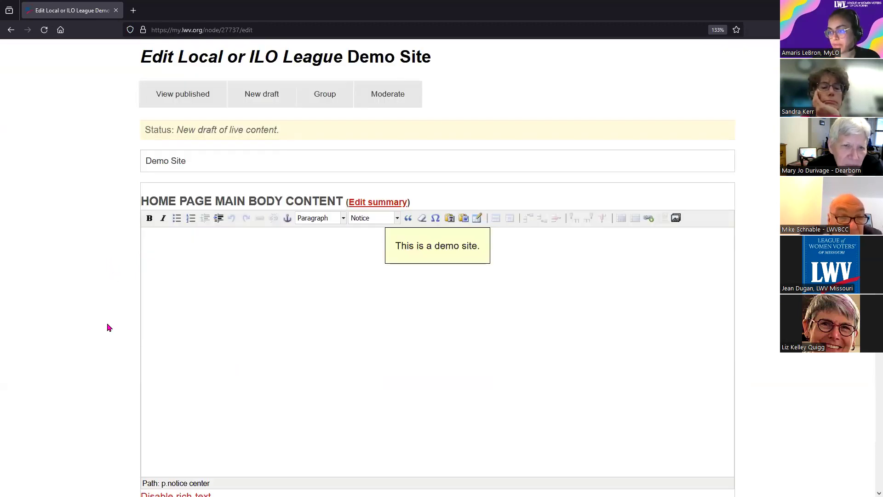
scroll(109, 326, down, 2)
scroll(108, 331, down, 5)
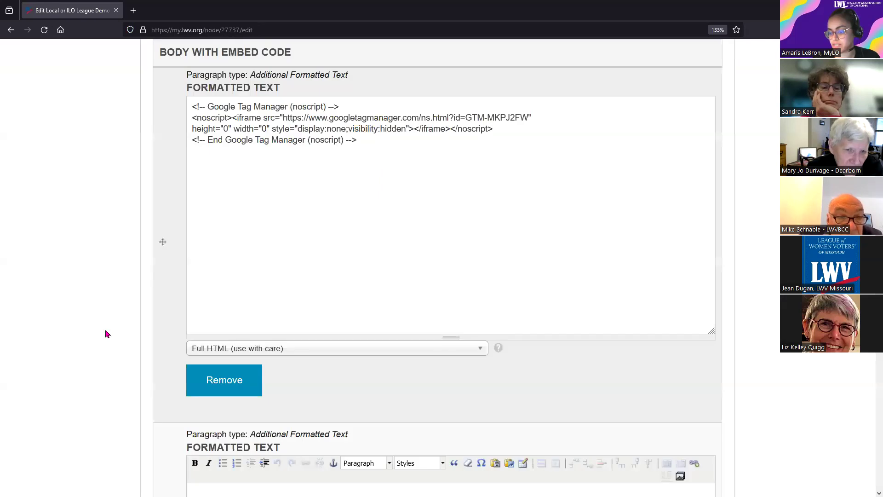
scroll(107, 334, down, 5)
scroll(123, 423, down, 4)
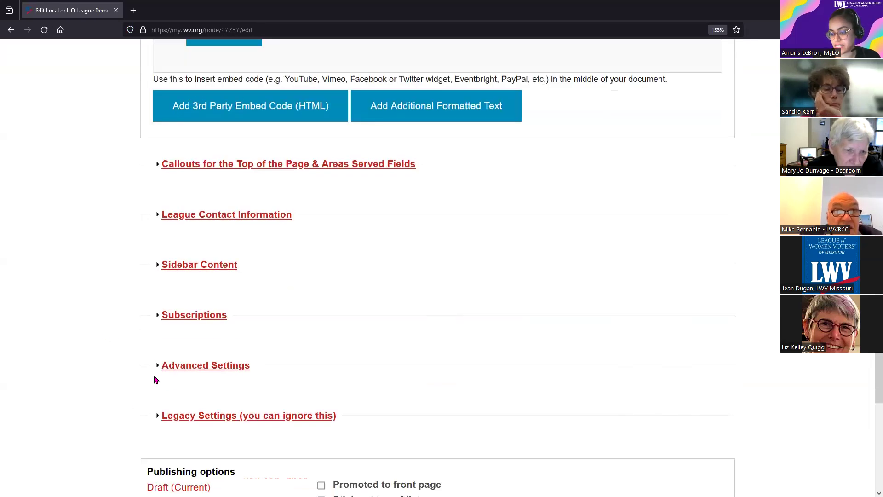
drag(145, 354, 281, 383)
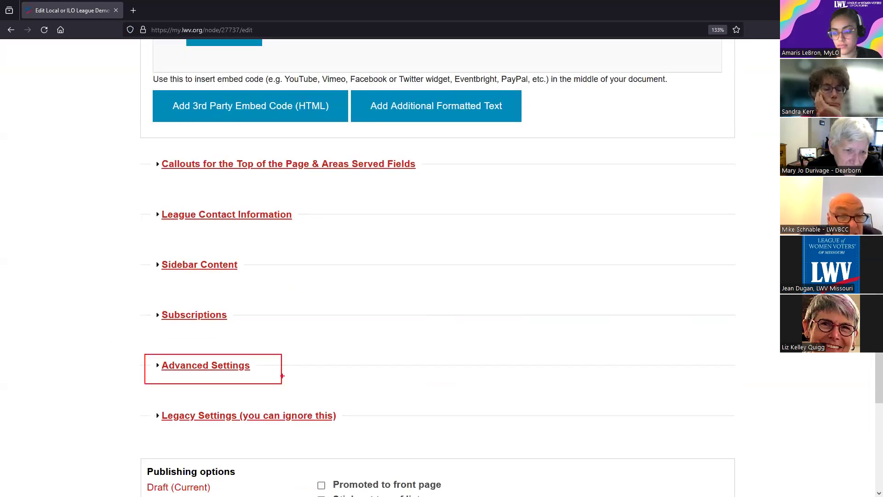
click(216, 366)
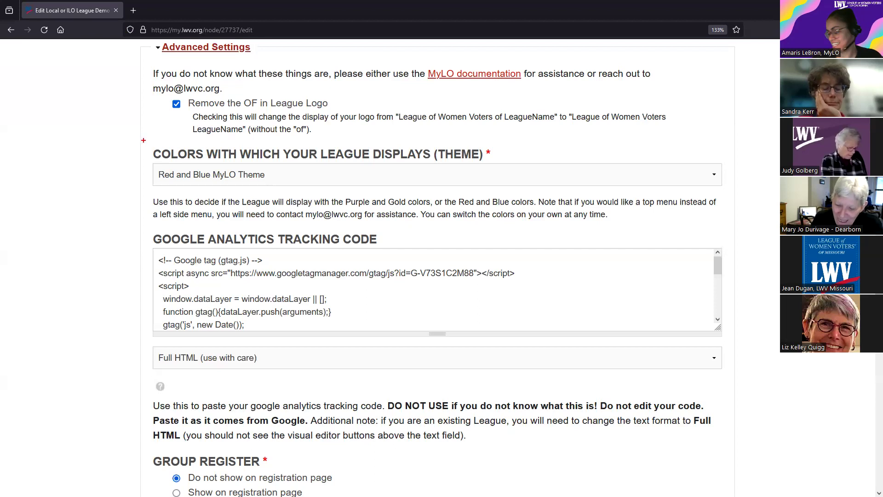
- Set the colors with which the League displays to Purple and Gold MyLO Theme
mouse_move(144, 139)
mouse_down()
mouse_move(165, 156)
mouse_move(506, 199)
mouse_up()
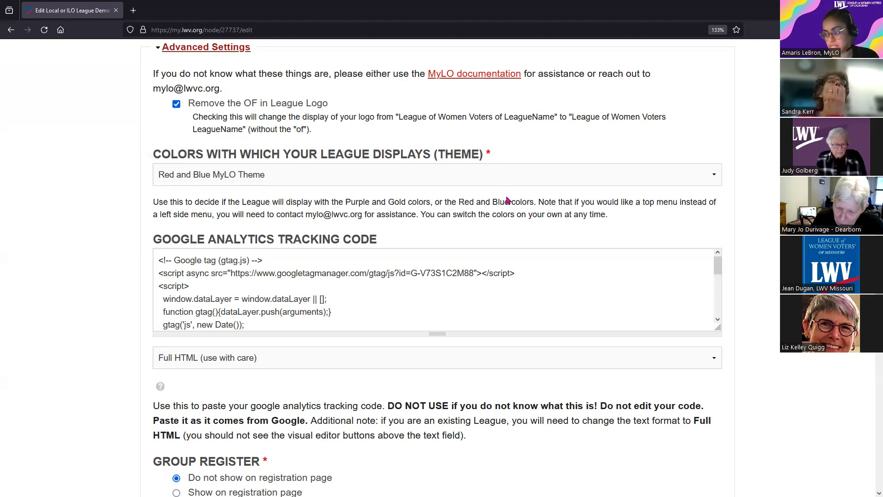
click(435, 180)
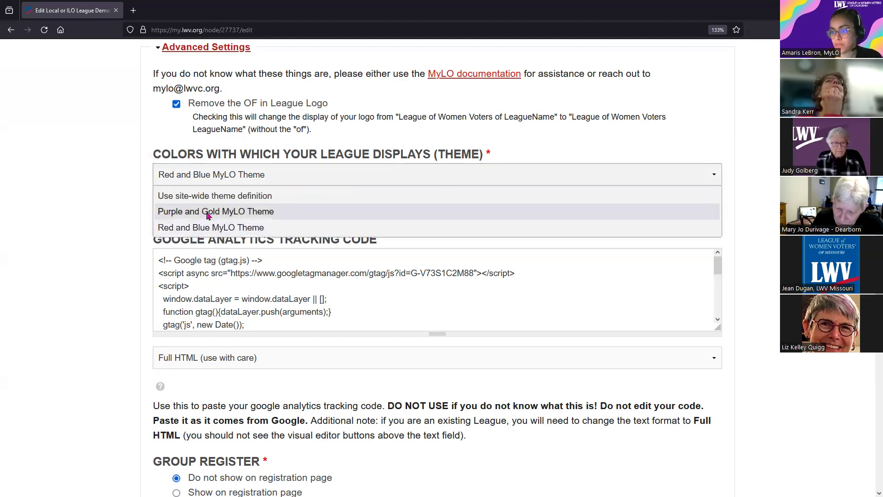
click(232, 215)
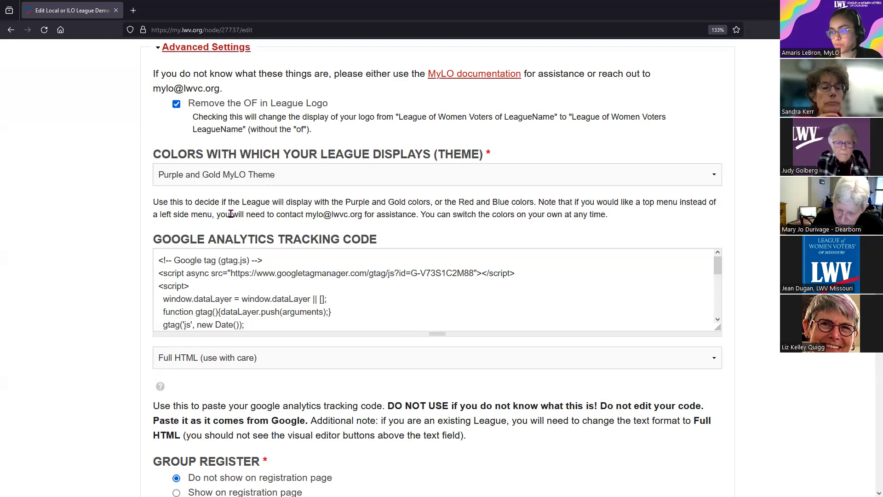
key(Down)
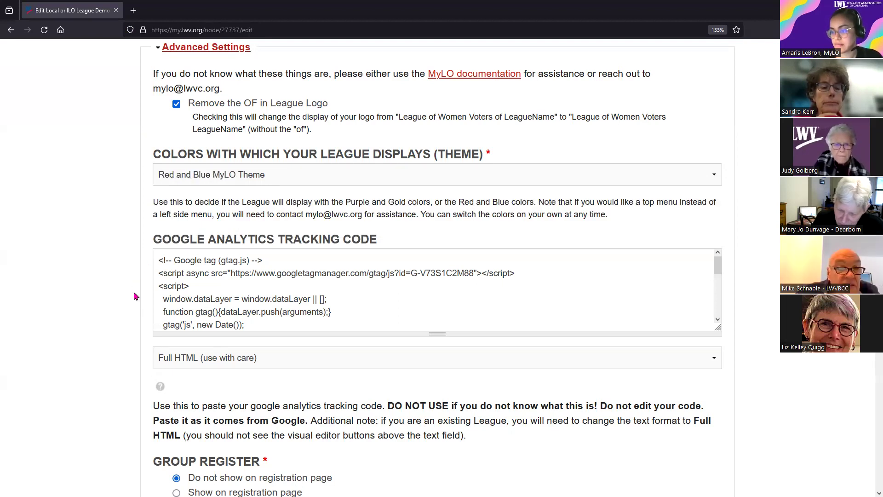
click(208, 171)
click(198, 214)
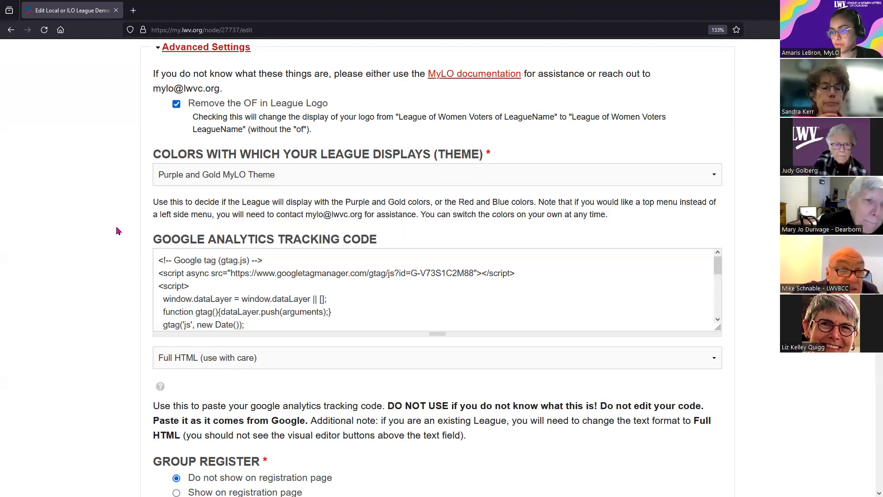
- Set the draft's moderation state to Published, save it, and look over the Demo Site homepage
scroll(119, 233, down, 15)
click(328, 220)
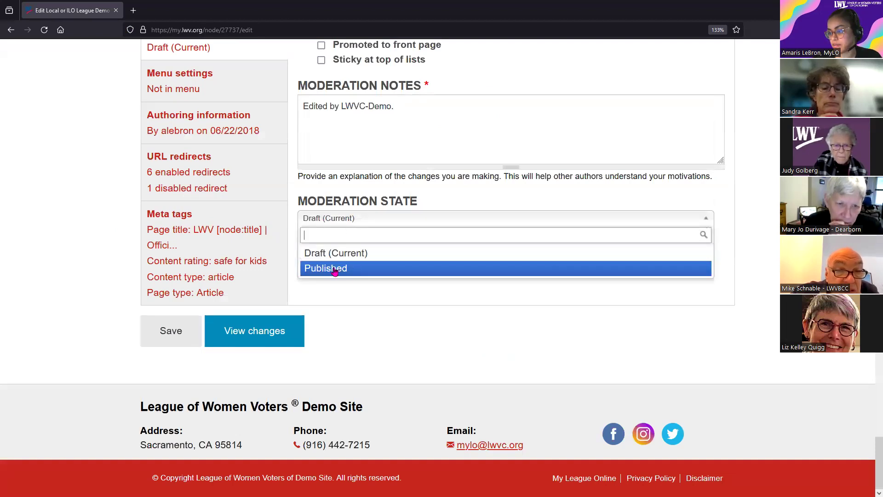
click(360, 268)
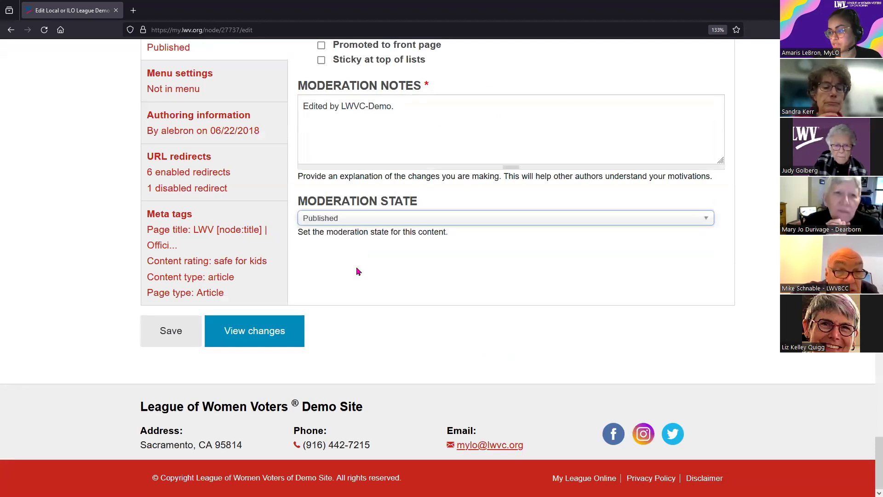
click(153, 341)
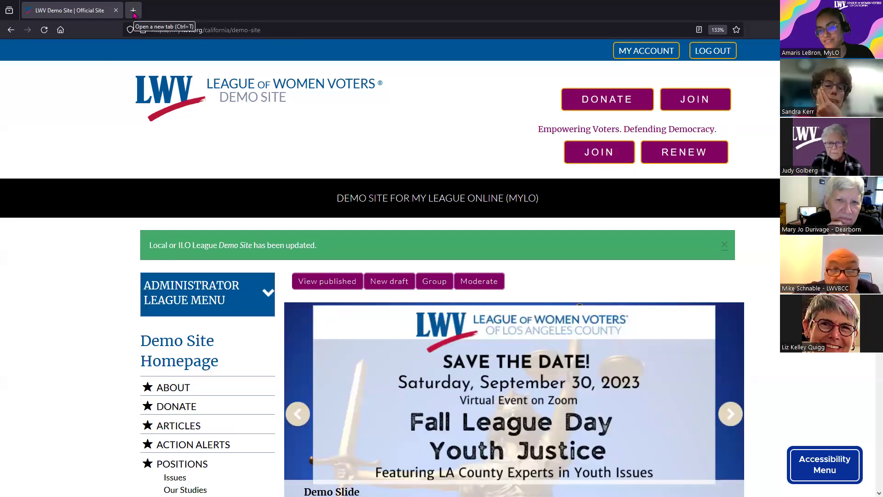
scroll(107, 300, down, 3)
scroll(106, 301, down, 1)
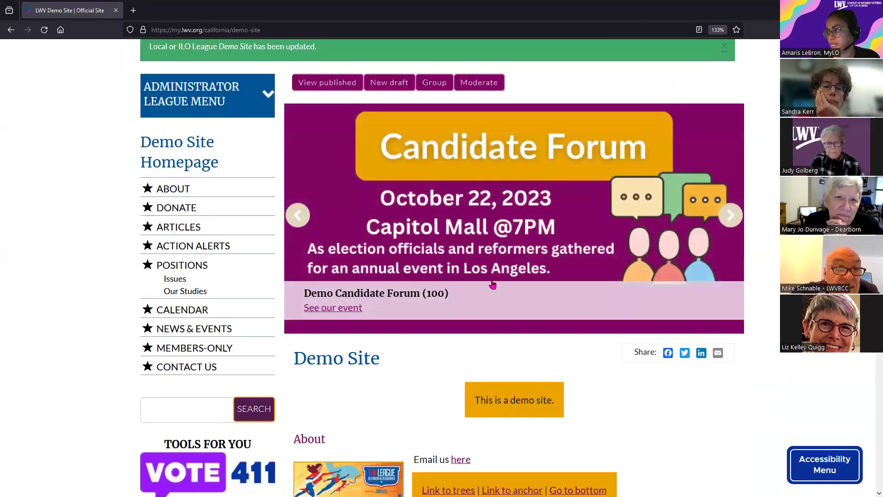
scroll(126, 184, up, 3)
- Load lwvstl.org in a new browser tab and open the Metro St. Louis site's About page
click(133, 11)
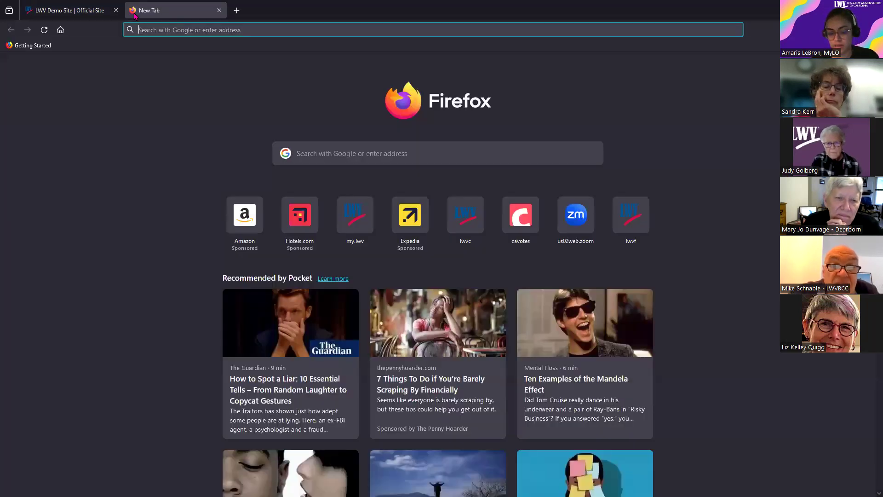
text(lwvstl.org)
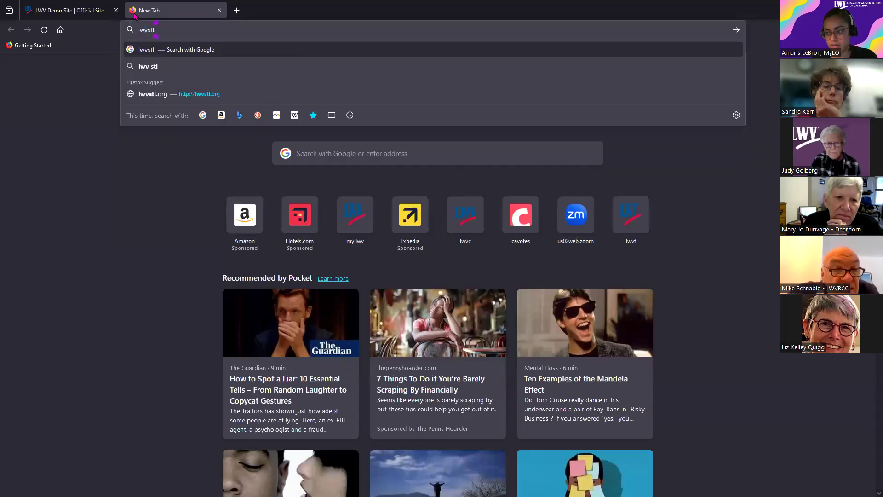
key(Return)
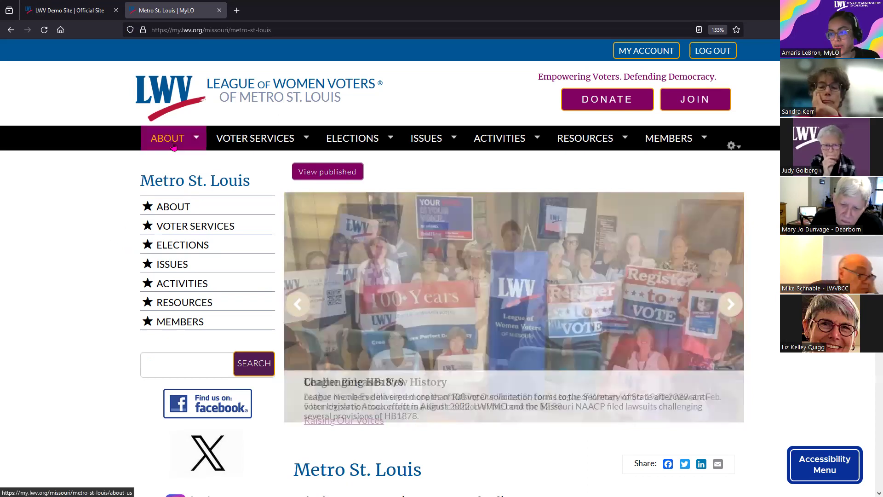
mouse_move(173, 142)
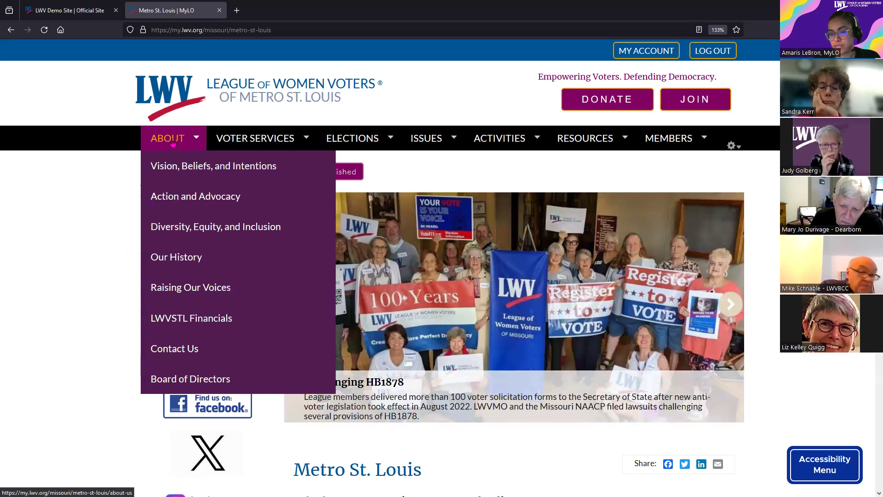
click(173, 142)
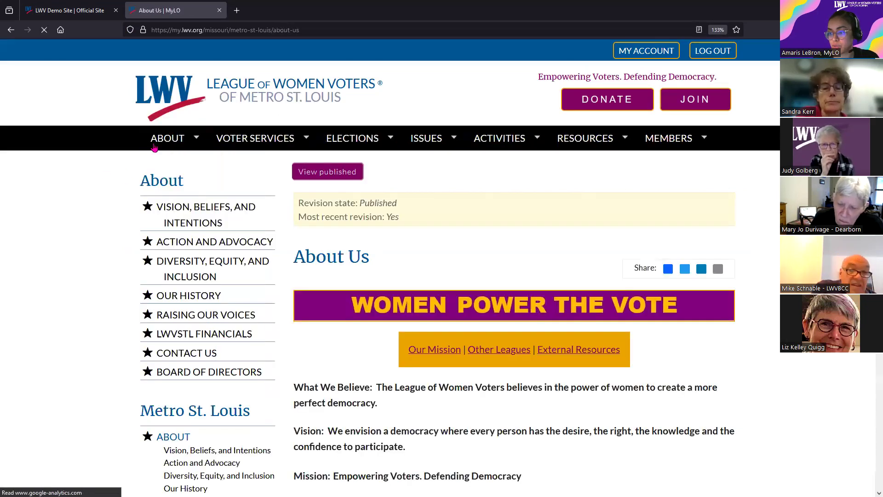
- Examine the About Us page's sidebar menus, the submenus of the horizontal navigation bar, and the page content below
mouse_move(178, 144)
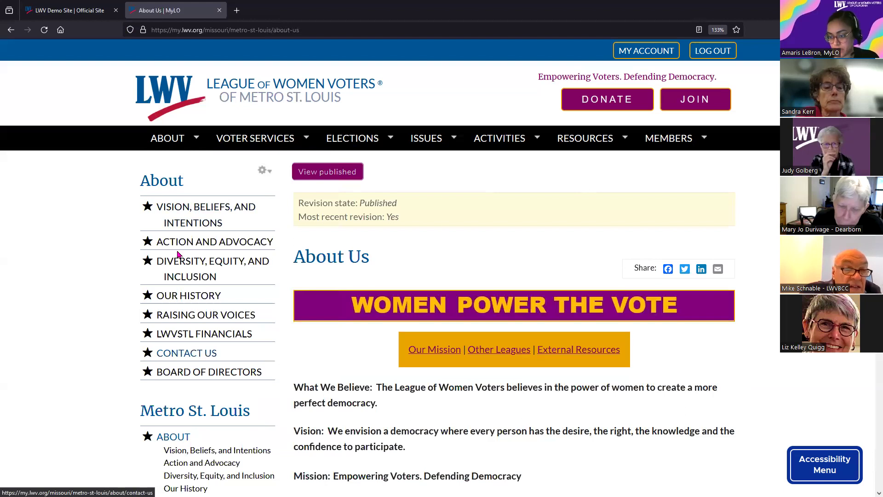
scroll(186, 230, down, 4)
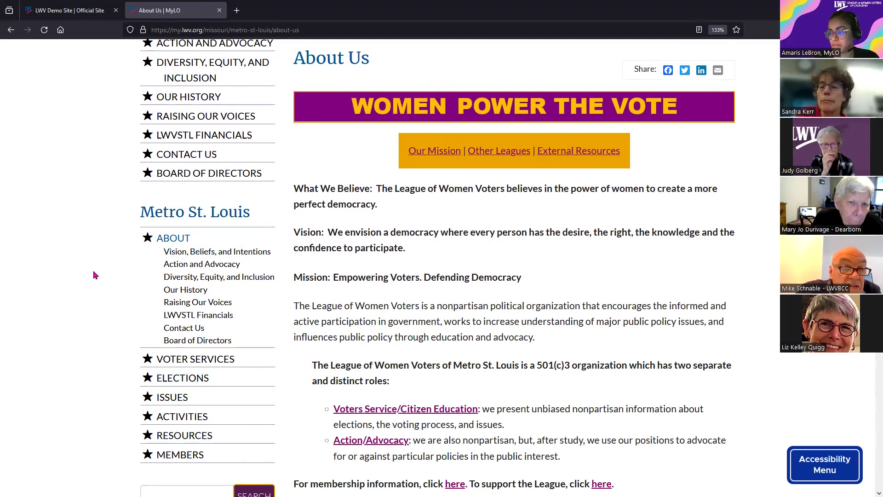
scroll(88, 285, up, 2)
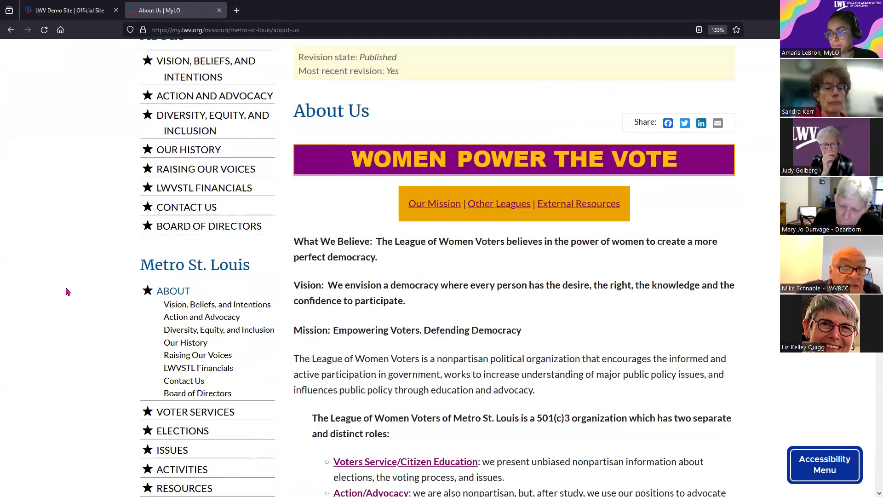
scroll(80, 294, up, 2)
scroll(80, 294, up, 2)
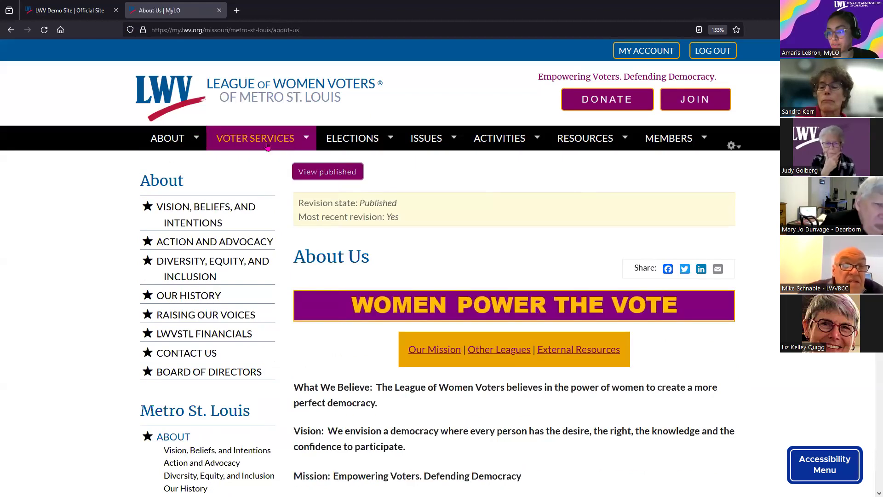
mouse_move(360, 144)
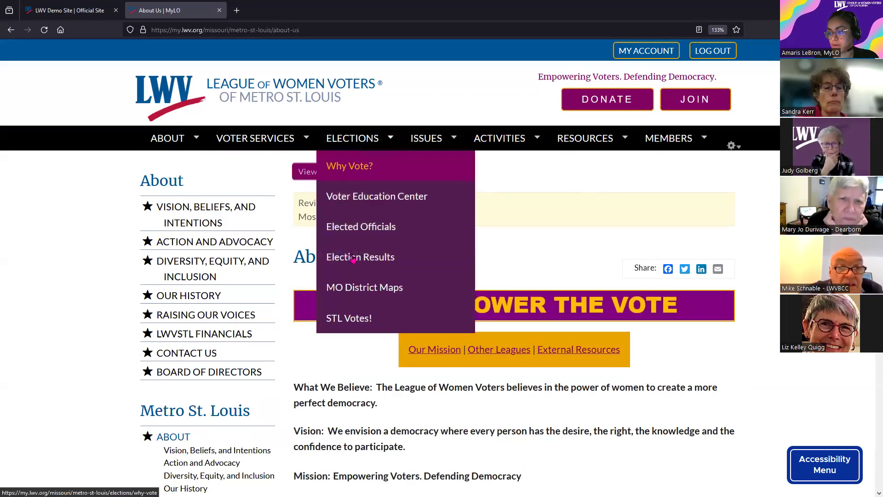
mouse_move(504, 146)
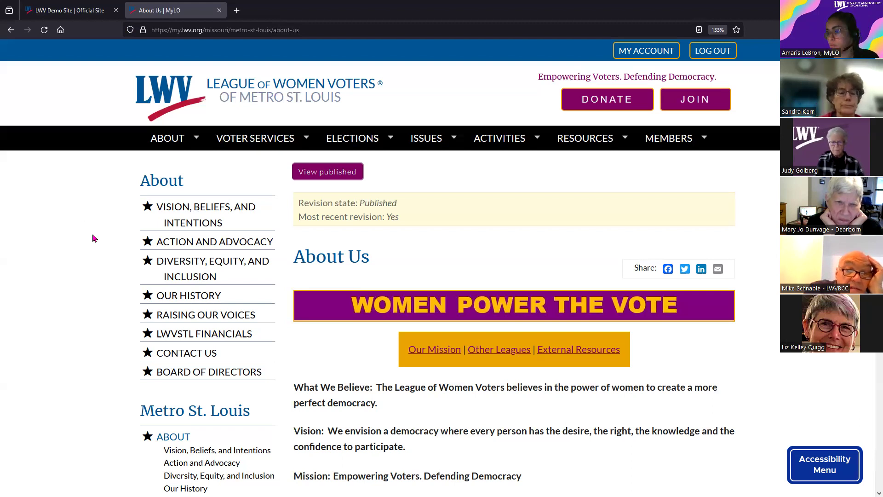
scroll(92, 236, down, 2)
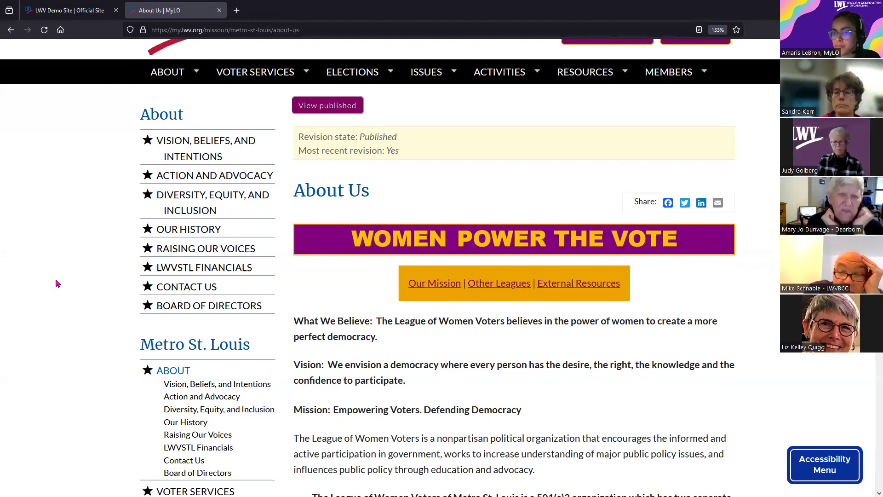
scroll(58, 283, down, 8)
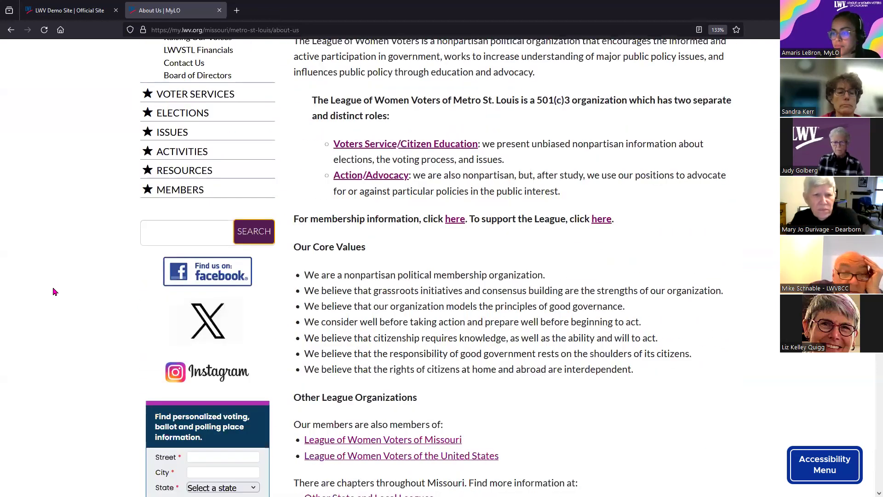
- Compare the About section menu with the full Metro St. Louis menu in the About Us page's sidebar
scroll(54, 291, down, 2)
scroll(54, 295, up, 4)
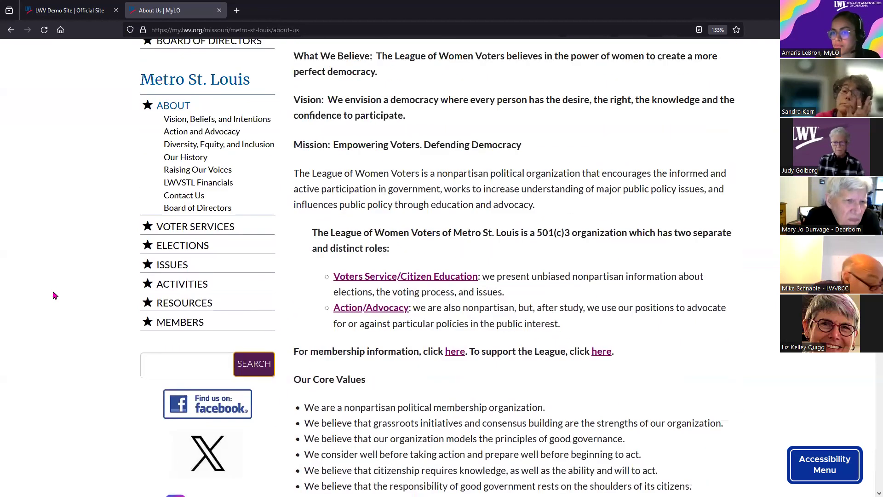
scroll(54, 295, up, 7)
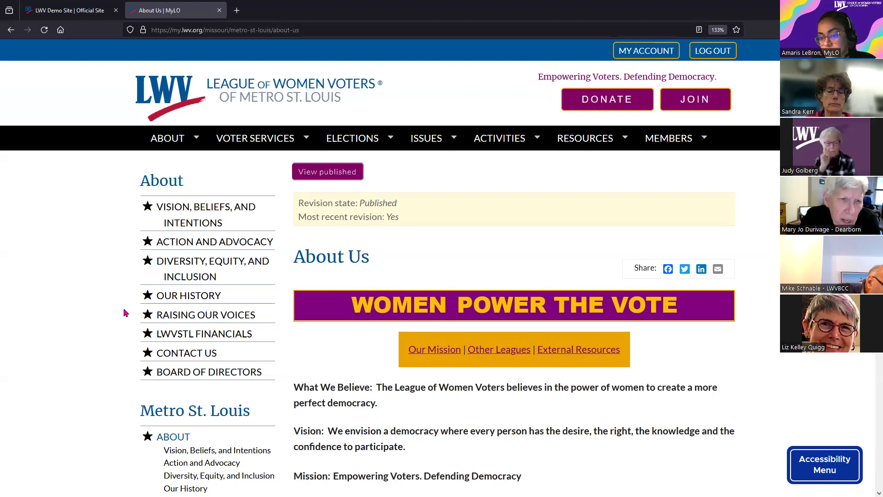
scroll(120, 311, down, 2)
scroll(182, 217, down, 3)
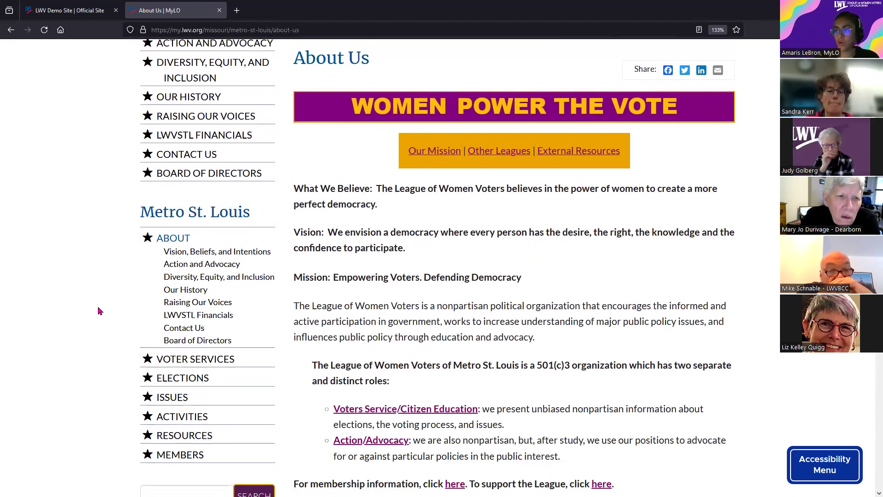
scroll(105, 335, up, 2)
scroll(105, 336, up, 3)
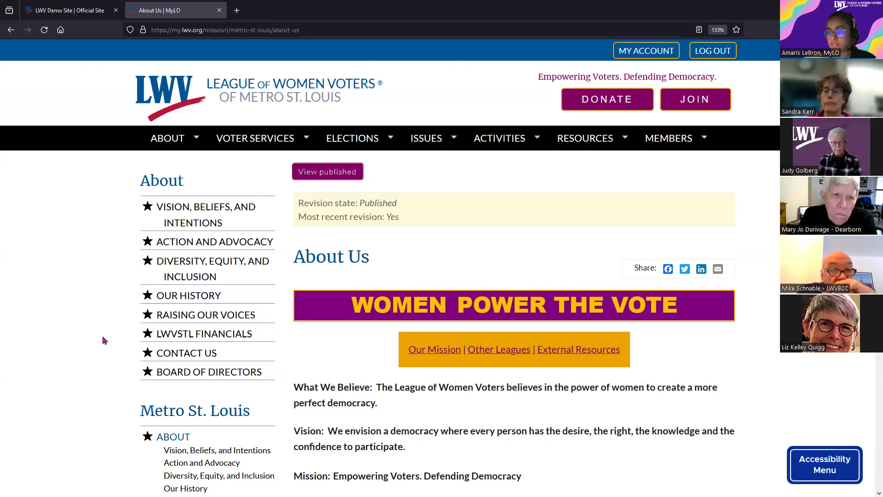
- Compare the navigation bar's About submenu with the sidebar's About menu, and look over the sidebar items below
mouse_move(167, 138)
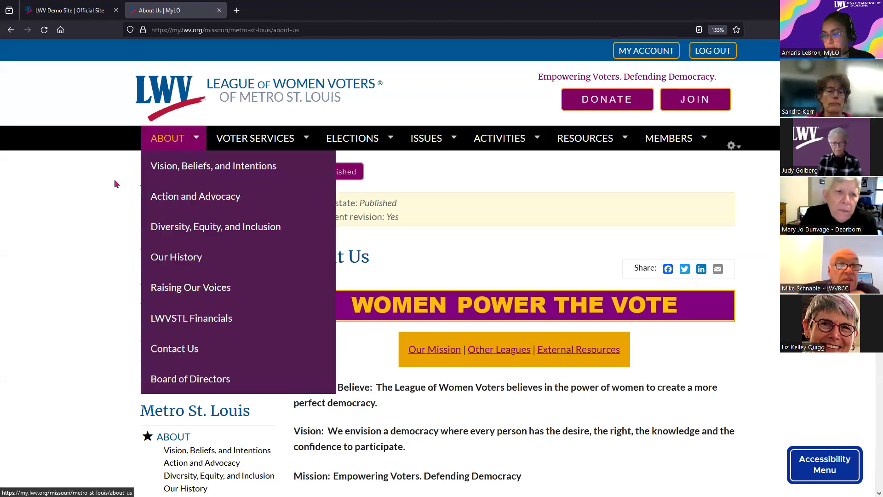
drag(160, 181, 133, 189)
click(108, 199)
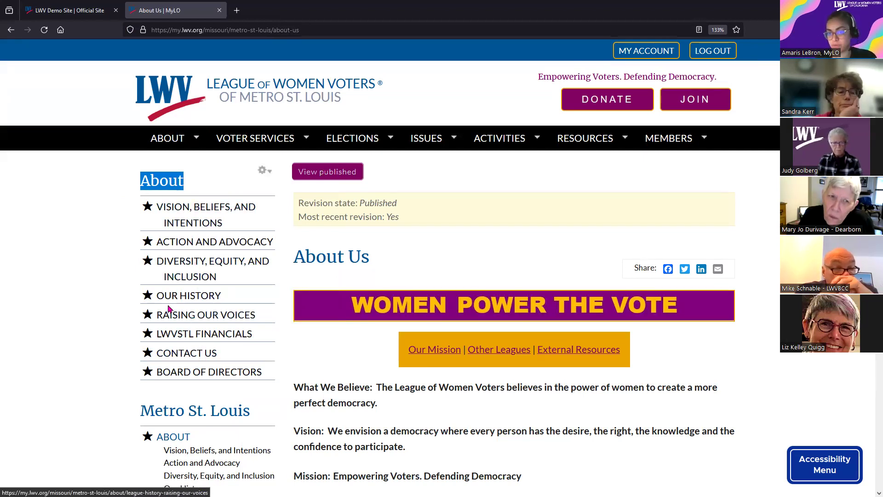
mouse_move(168, 138)
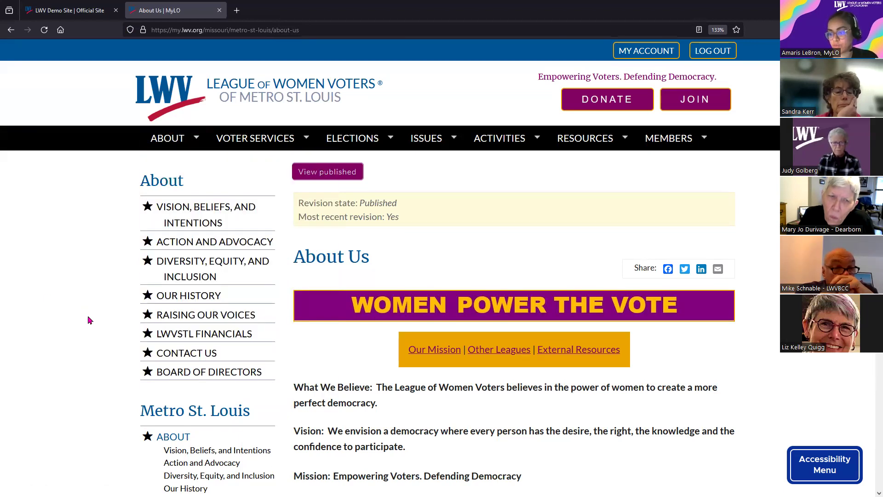
scroll(89, 320, down, 3)
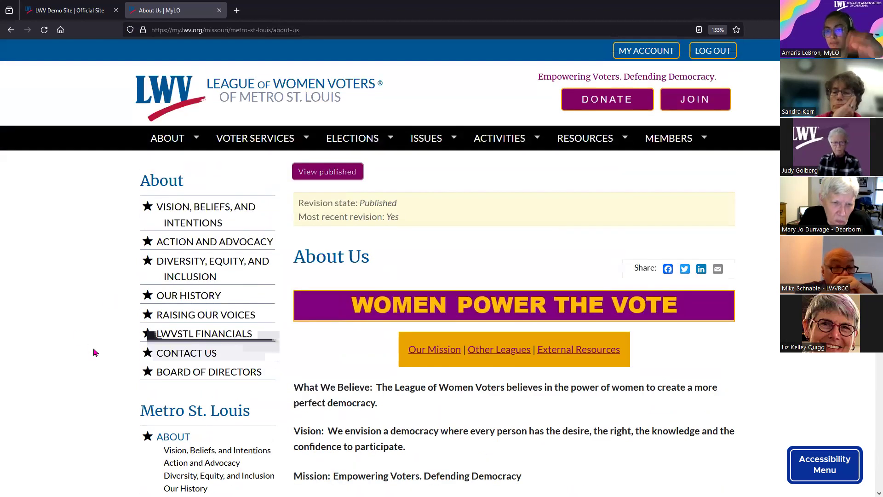
scroll(115, 343, down, 10)
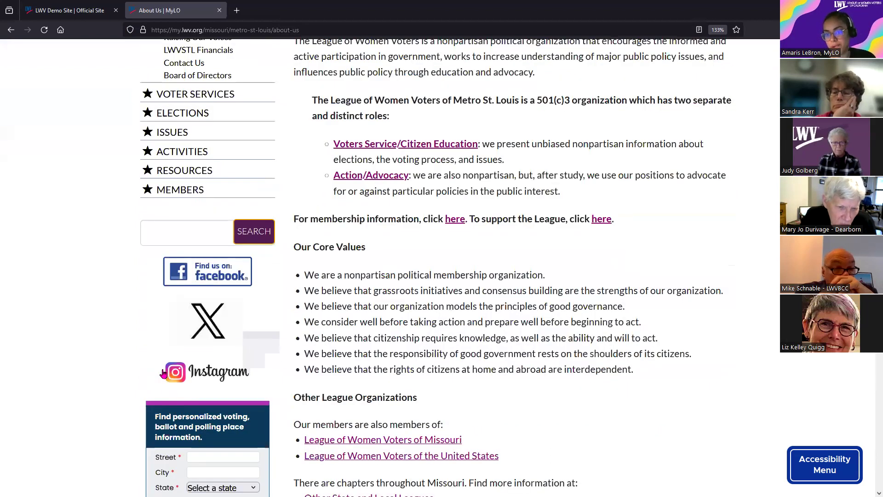
scroll(108, 348, up, 6)
scroll(85, 359, up, 3)
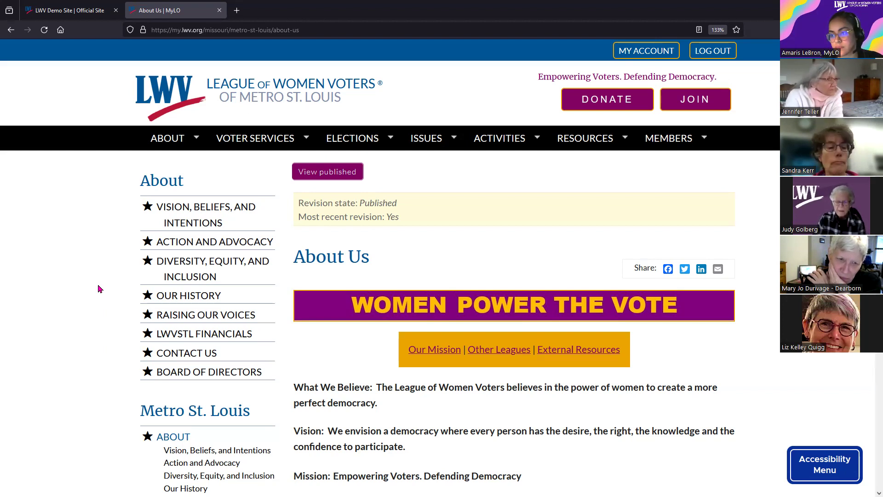
- Return to the Demo Site homepage and view the languages offered by the Google Translate selector in the sidebar
click(57, 13)
scroll(118, 351, down, 10)
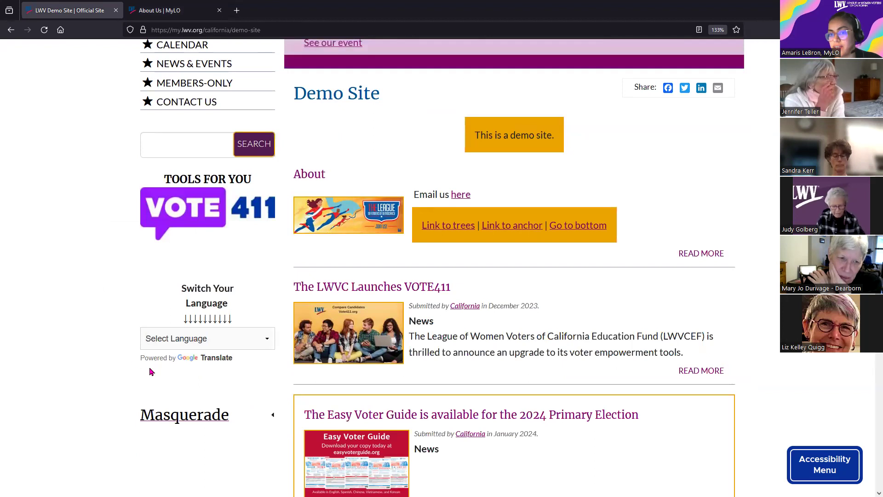
click(198, 348)
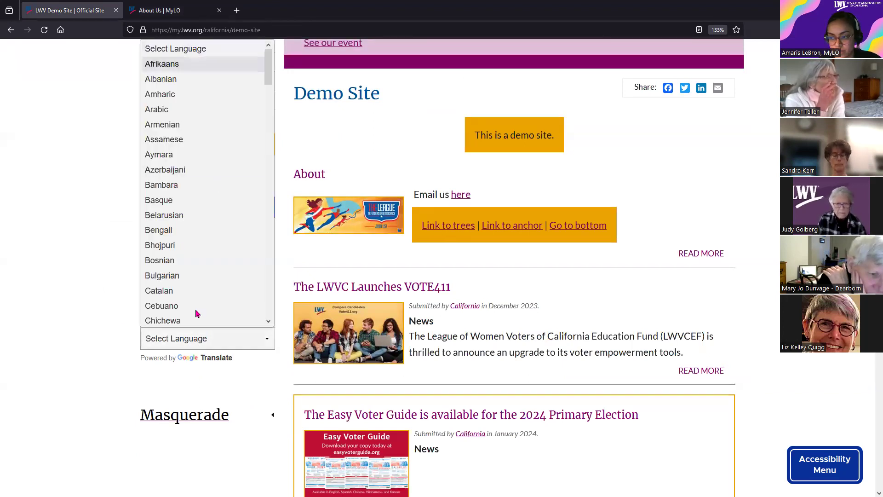
scroll(195, 312, down, 1)
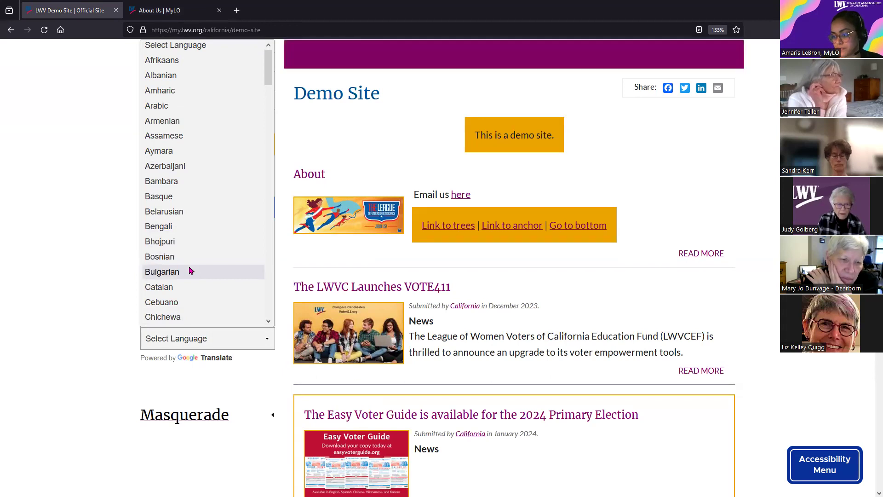
click(110, 301)
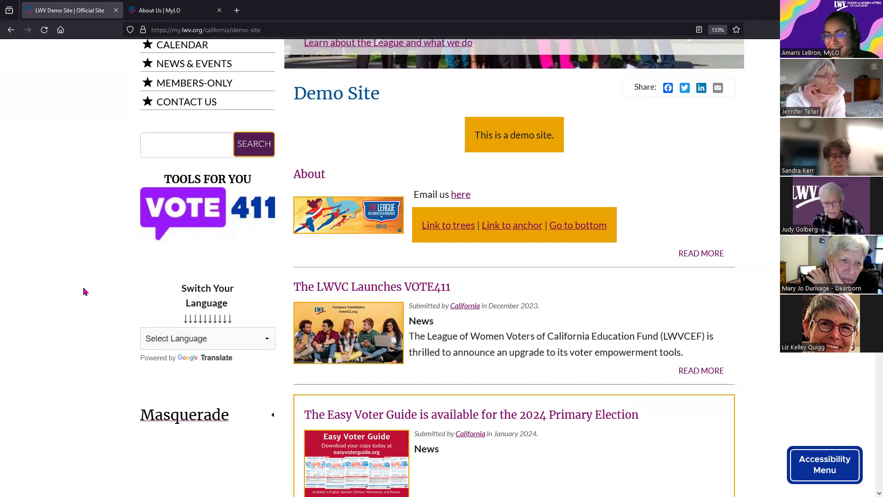
click(236, 10)
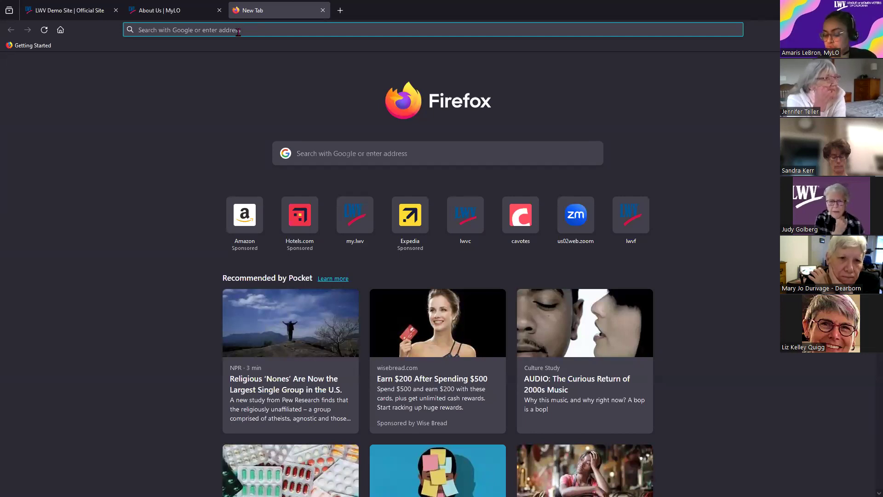
click(323, 11)
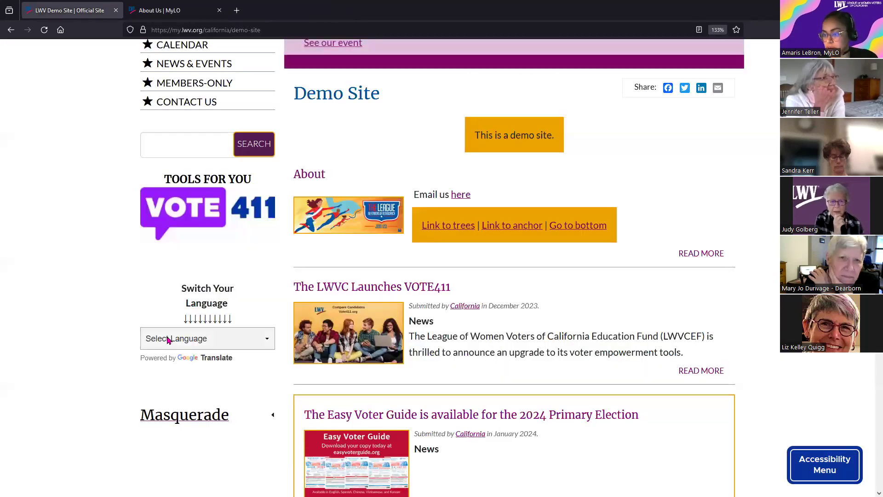
- Open a new draft of the Demo Site homepage and expand its Sidebar Content section to show the sidebar embed code
scroll(211, 384, up, 10)
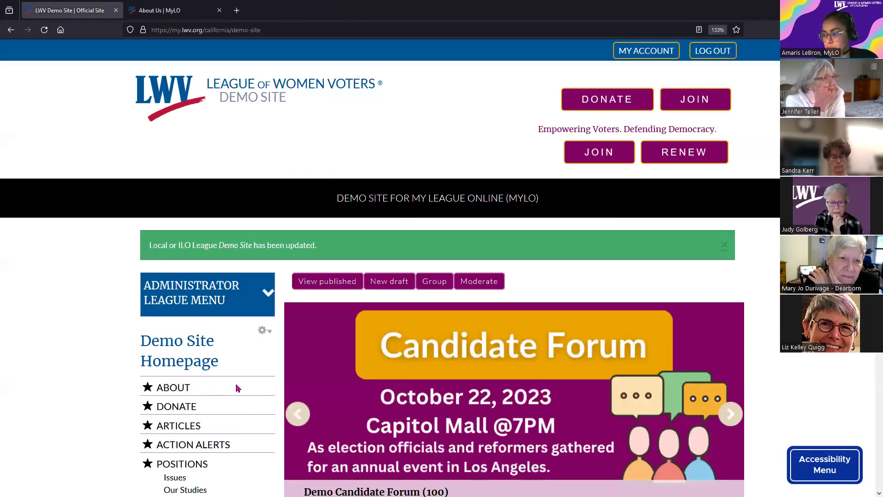
click(393, 289)
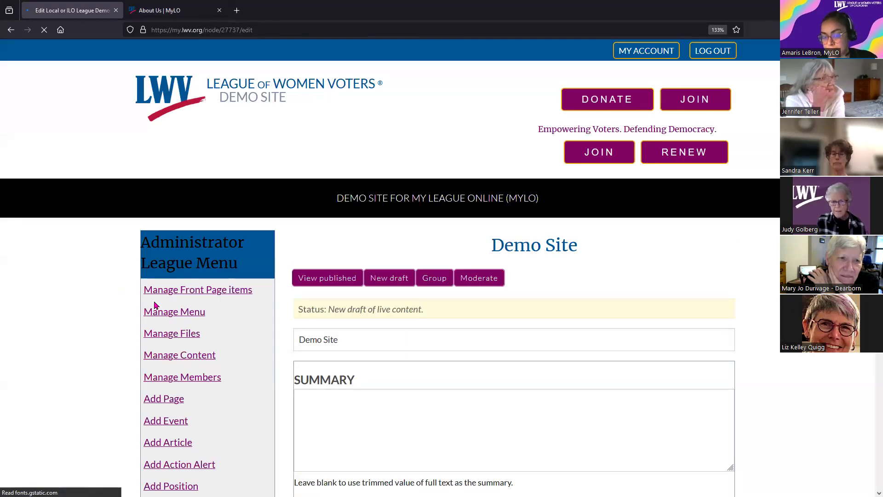
scroll(418, 320, down, 10)
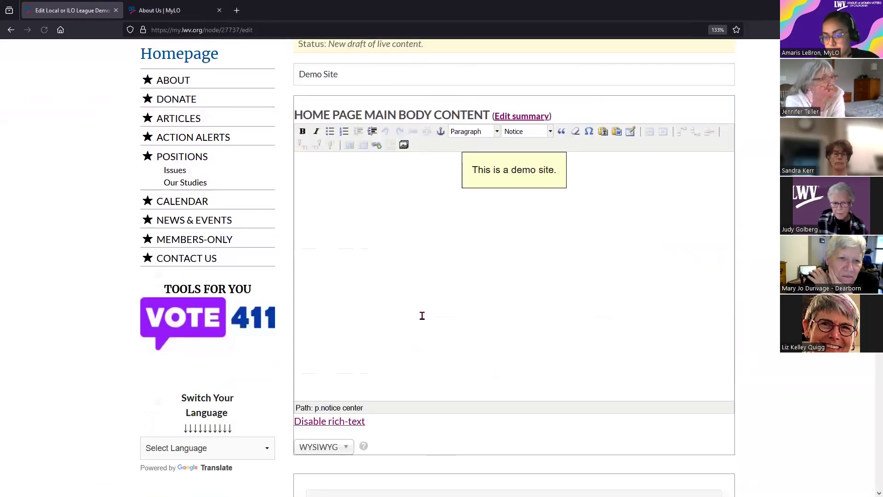
scroll(329, 347, down, 7)
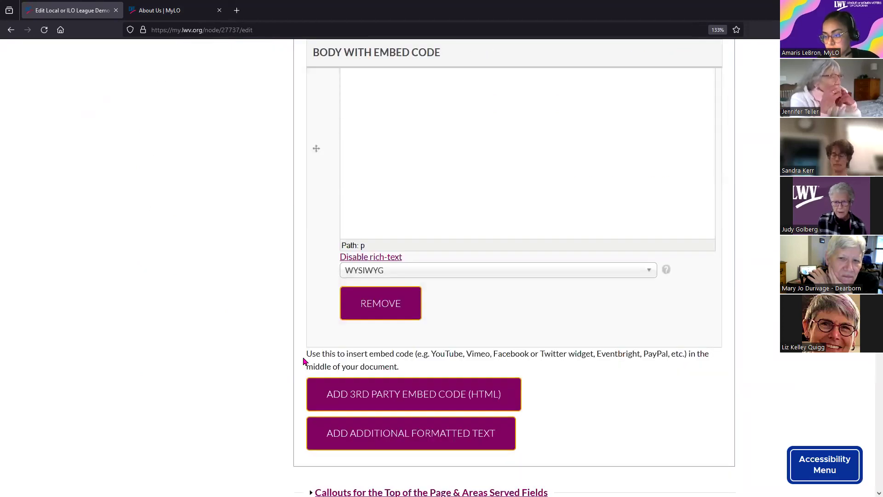
scroll(296, 365, down, 5)
scroll(295, 366, down, 2)
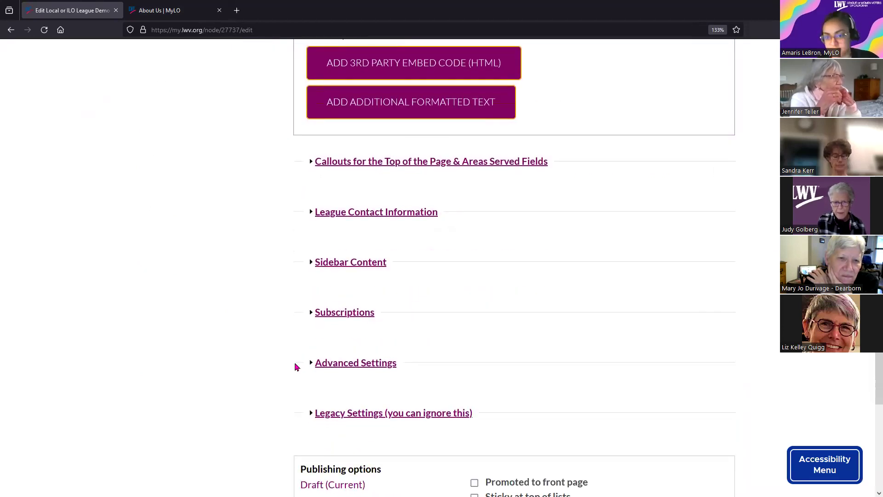
click(346, 263)
scroll(276, 330, down, 6)
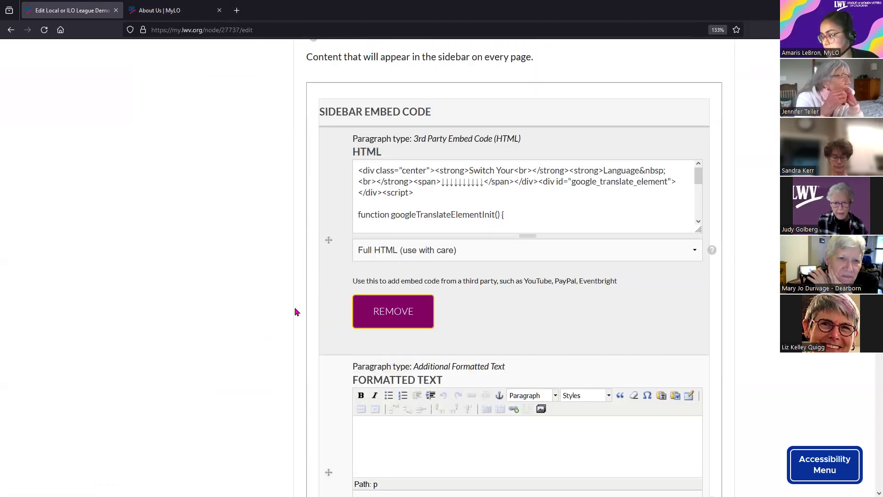
- Highlight the Switch Your Language markup, through the opening script tag, in the HTML of the sidebar embed code
scroll(295, 310, up, 1)
click(435, 248)
drag(358, 237, 368, 237)
drag(421, 247, 428, 260)
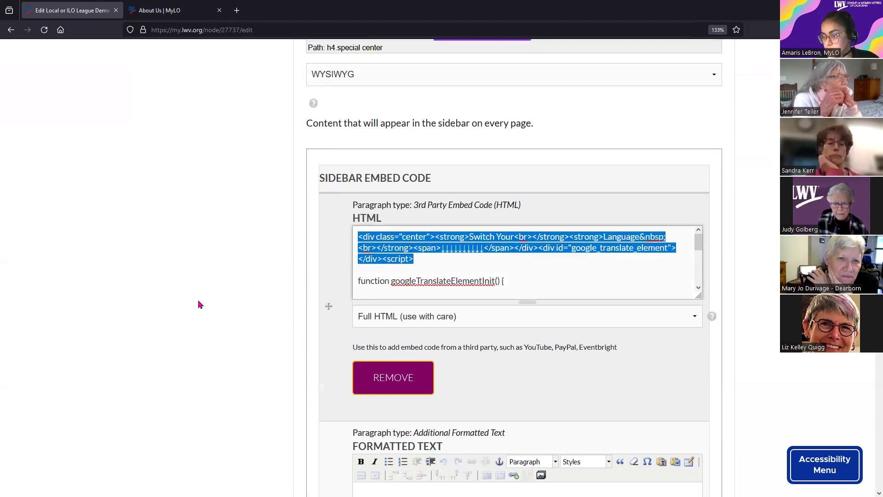
- Point out the Switch Your Language heading with its arrows and the Google Translate selector in the sidebar, and clear the markings
scroll(196, 329, down, 5)
scroll(201, 339, up, 5)
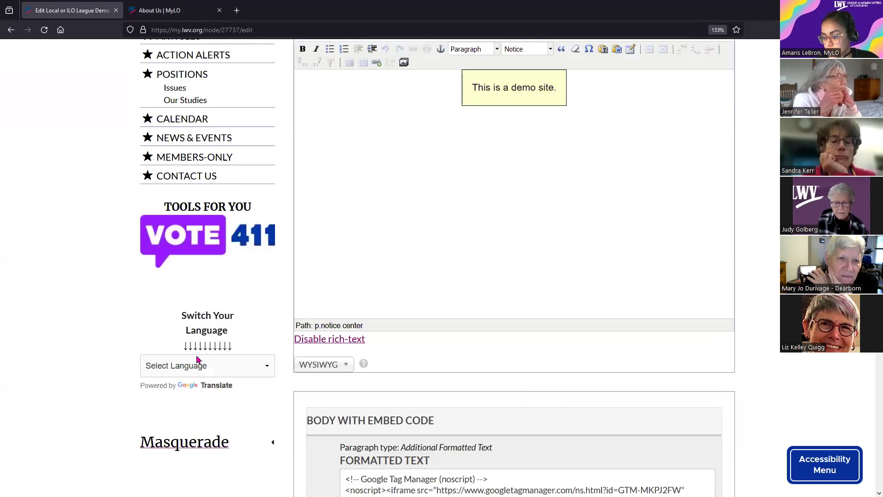
drag(183, 316, 206, 317)
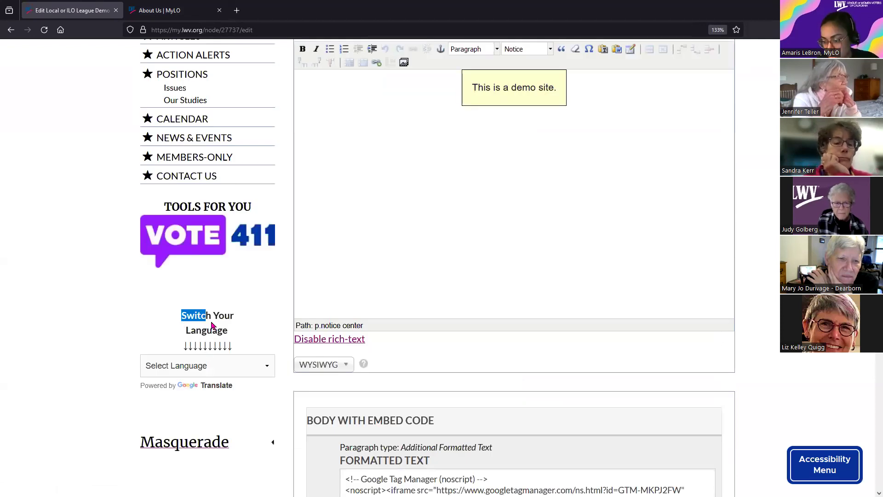
shift+click(238, 346)
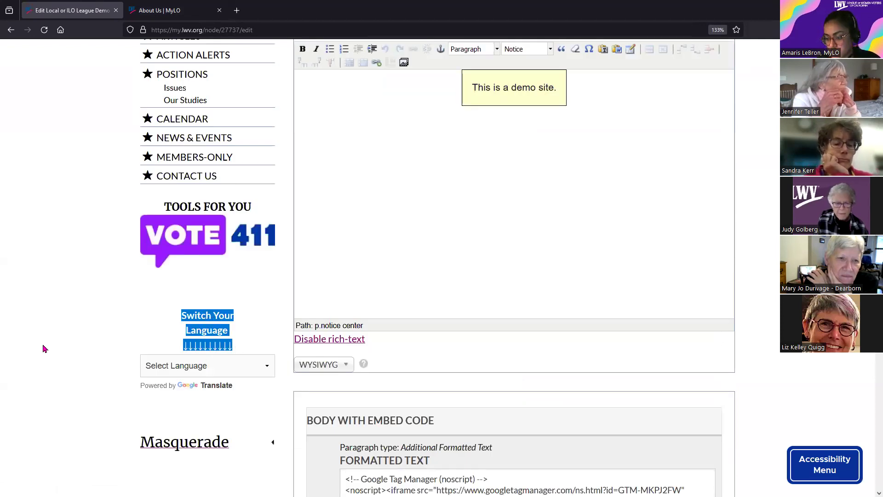
click(97, 327)
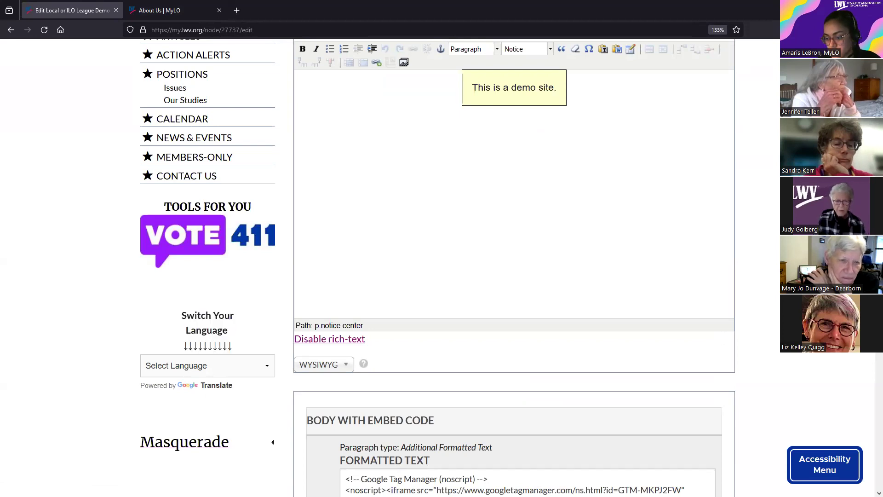
drag(168, 306, 253, 354)
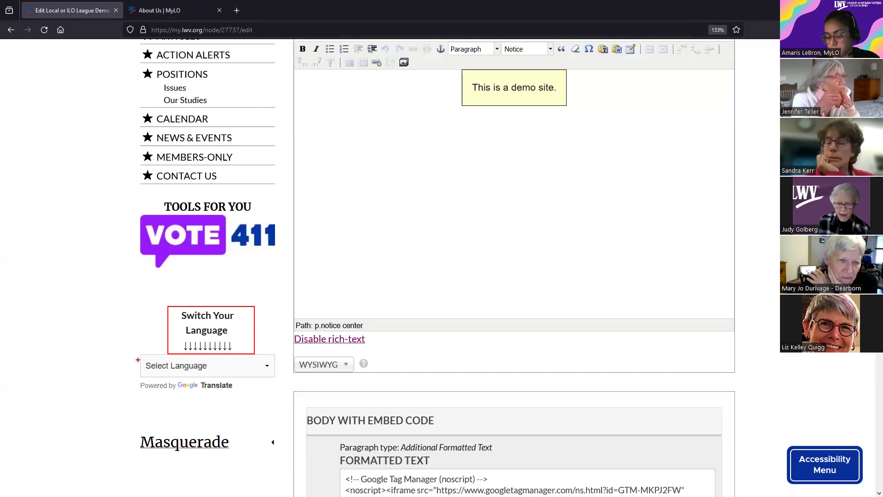
mouse_move(134, 351)
mouse_down()
mouse_move(271, 385)
mouse_move(283, 397)
mouse_up()
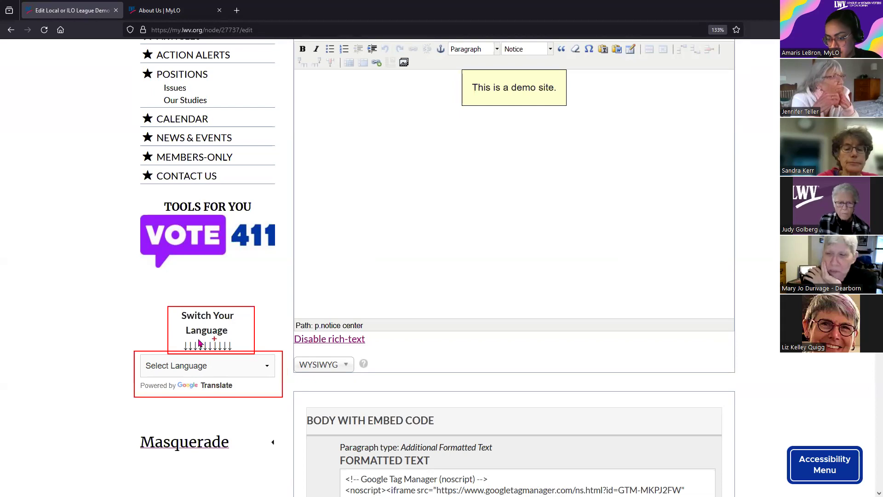
key(Escape)
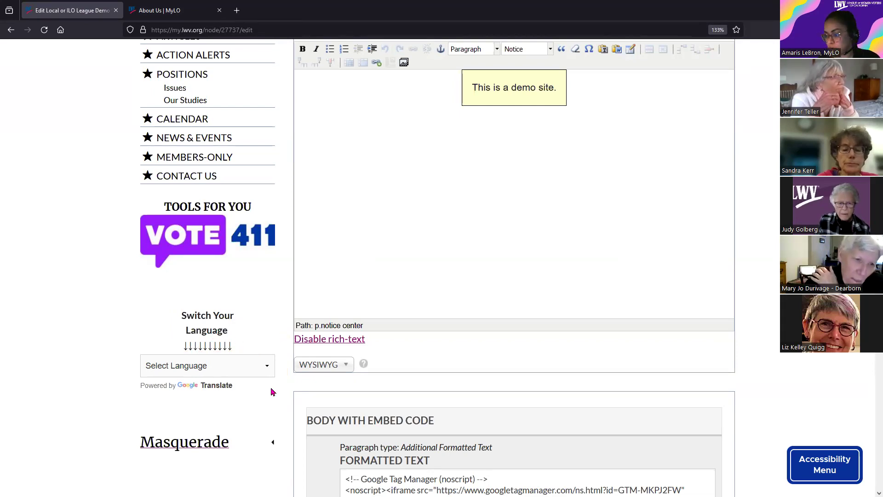
- Highlight the Google Translate script through its closing tag in the sidebar embed code, and compare it with the sidebar's language selector
scroll(271, 389, down, 10)
scroll(274, 391, down, 10)
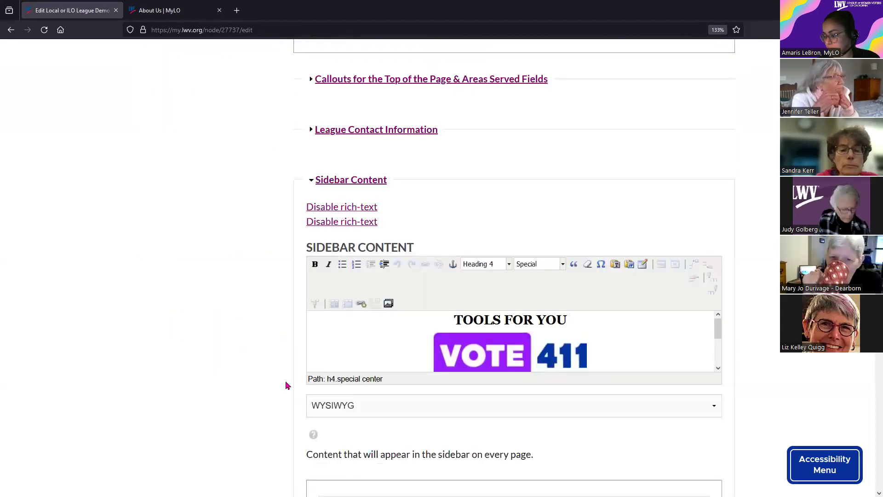
scroll(285, 385, down, 5)
click(414, 324)
click(359, 302)
drag(541, 342, 565, 371)
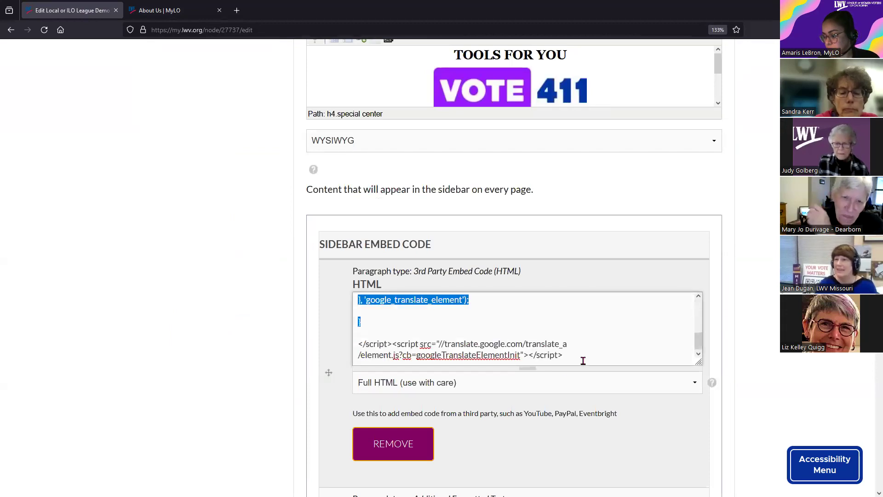
shift+click(582, 360)
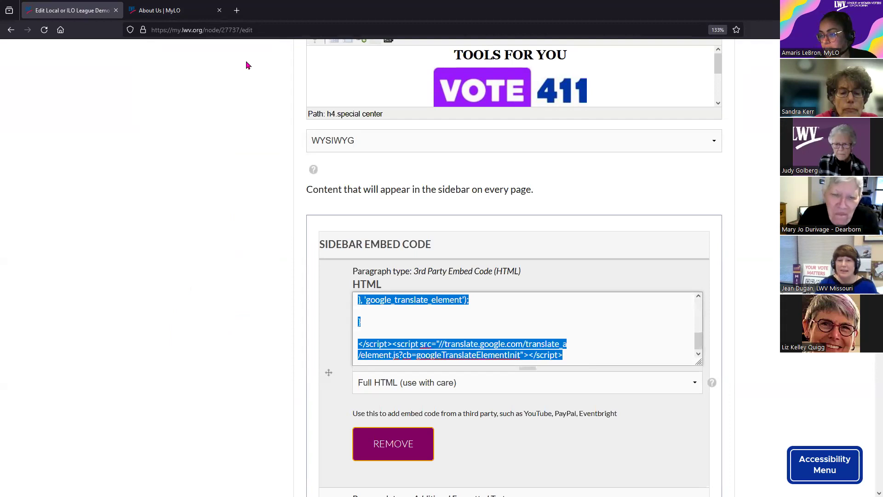
scroll(246, 352, up, 10)
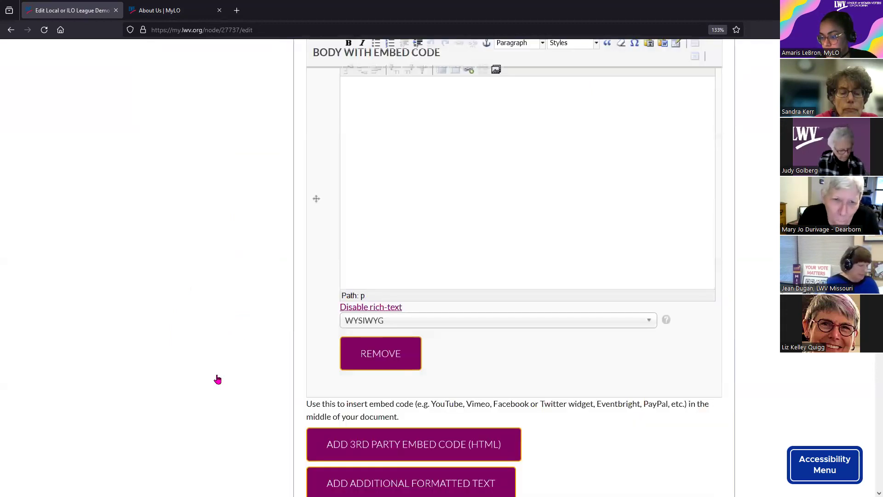
scroll(217, 378, up, 10)
scroll(209, 202, down, 6)
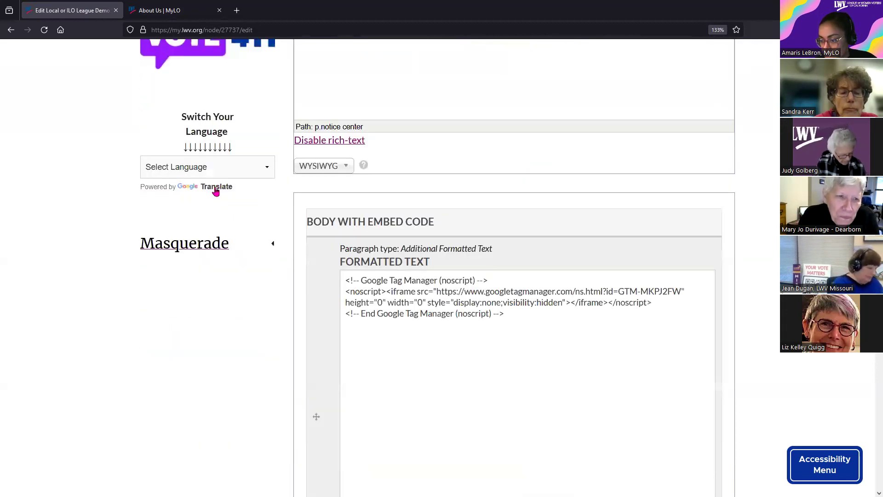
click(216, 187)
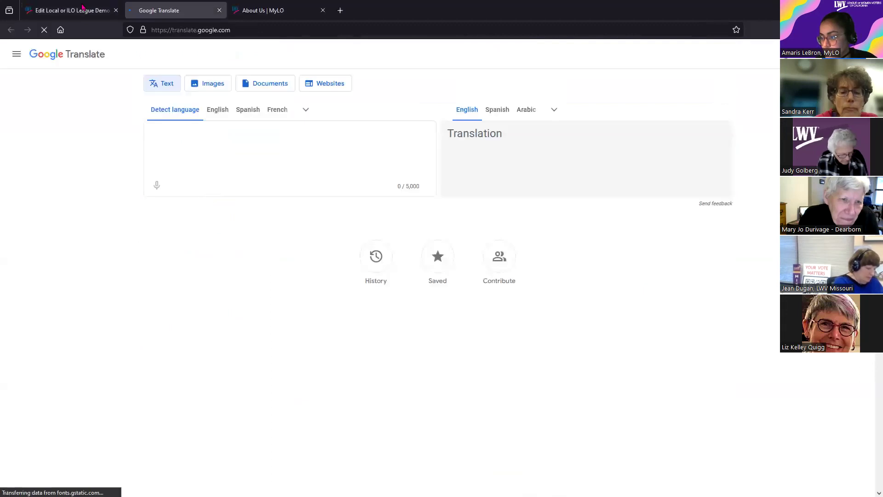
click(171, 31)
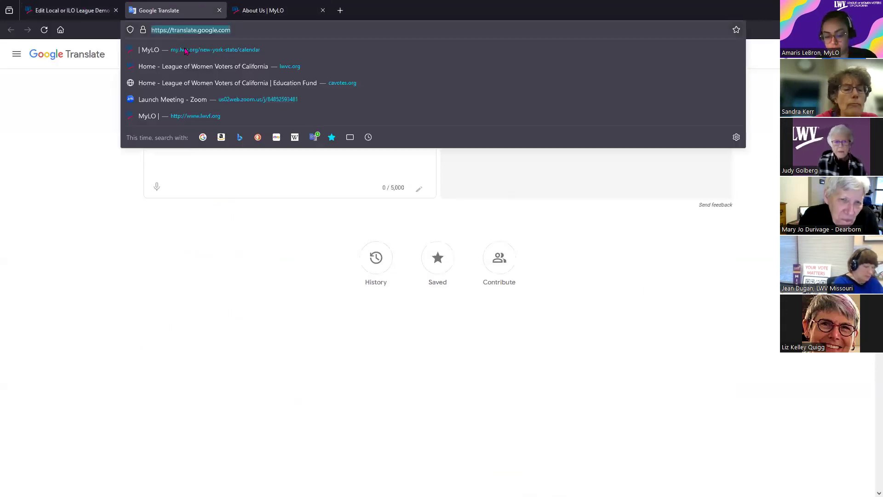
text(about)
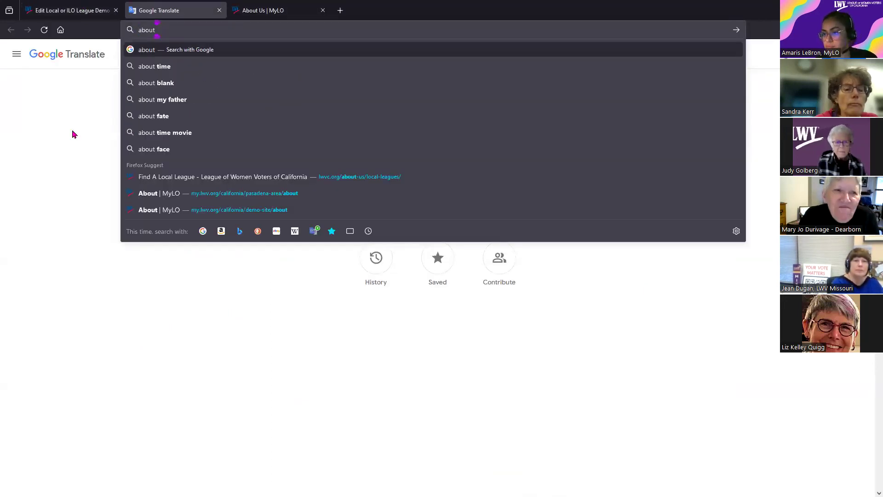
click(219, 11)
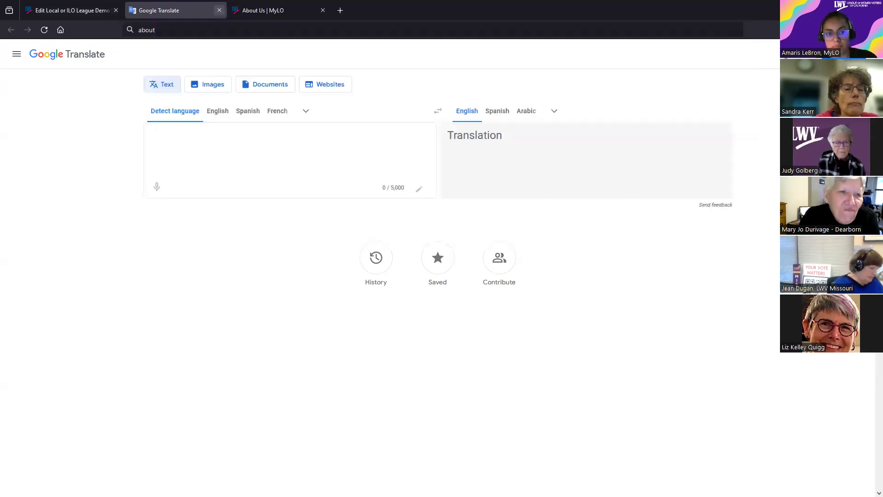
click(219, 11)
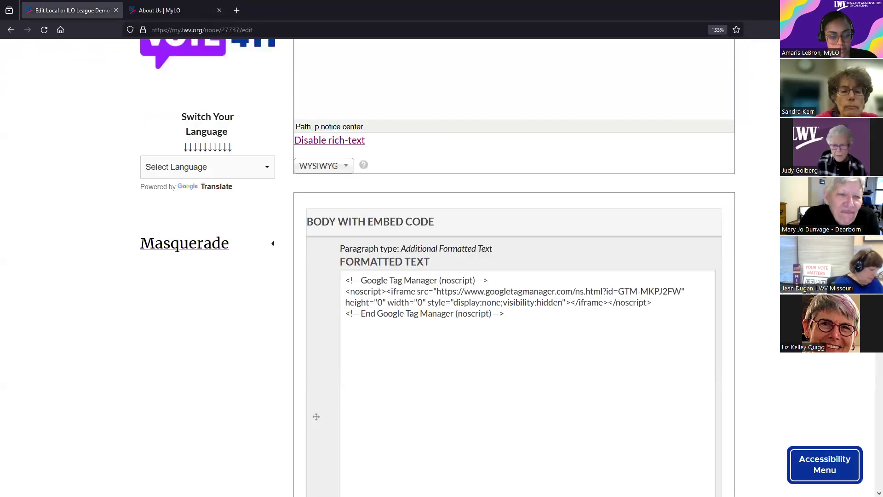
- Switch to Chrome and open the MyLO Support Google Group in a separate window
key(alt+Tab)
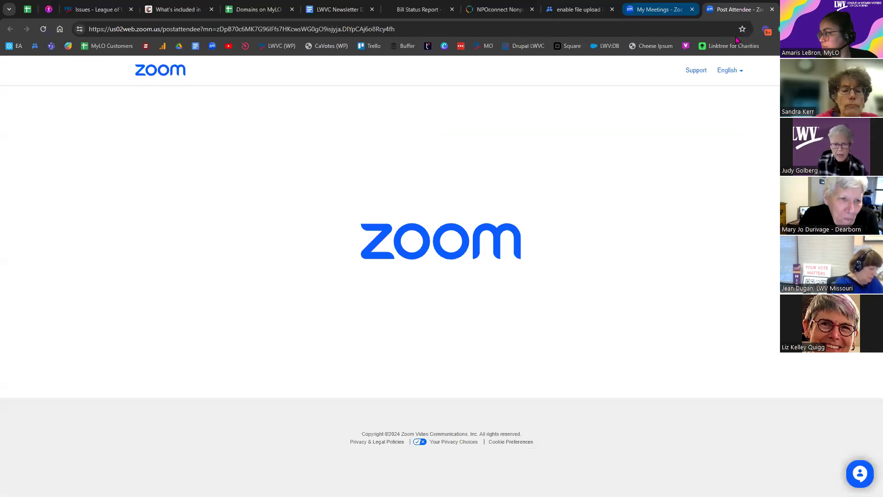
drag(738, 9, 60, 2)
click(35, 46)
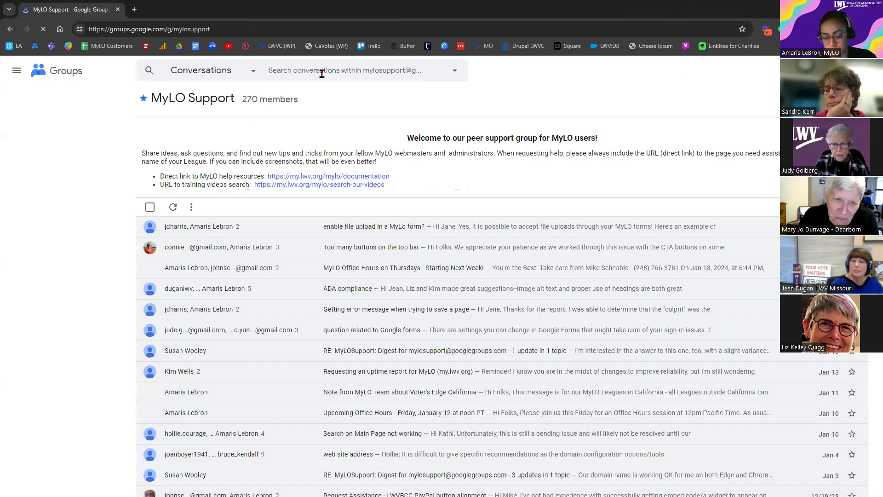
- Search the group's conversations for "translate" and open the conversation "Add the Google Translate Widget to your website"
click(322, 72)
text(tran)
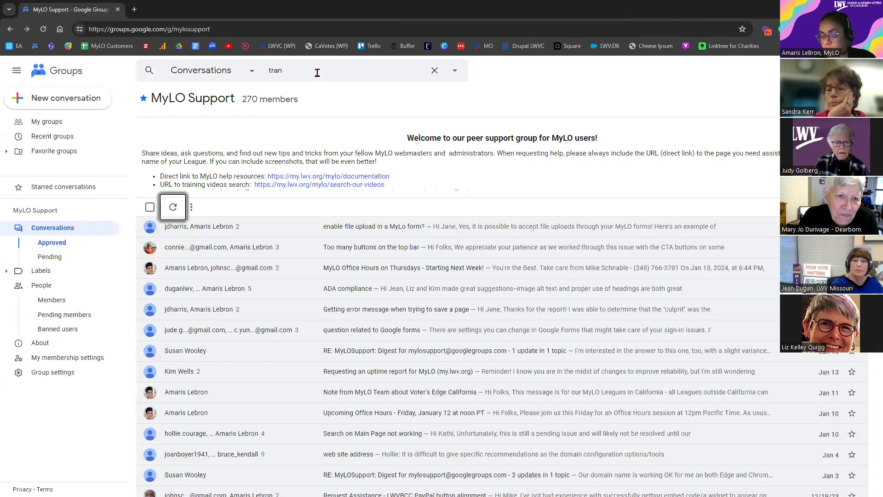
click(317, 73)
text(s)
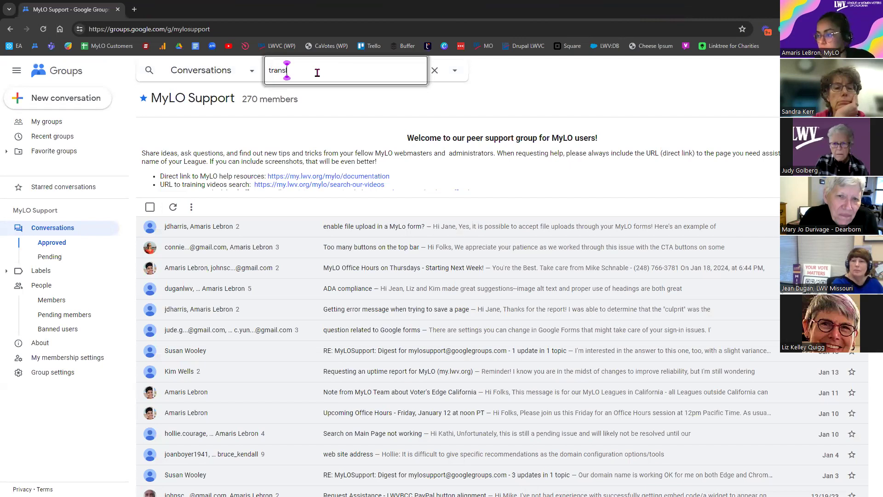
text(late)
key(Return)
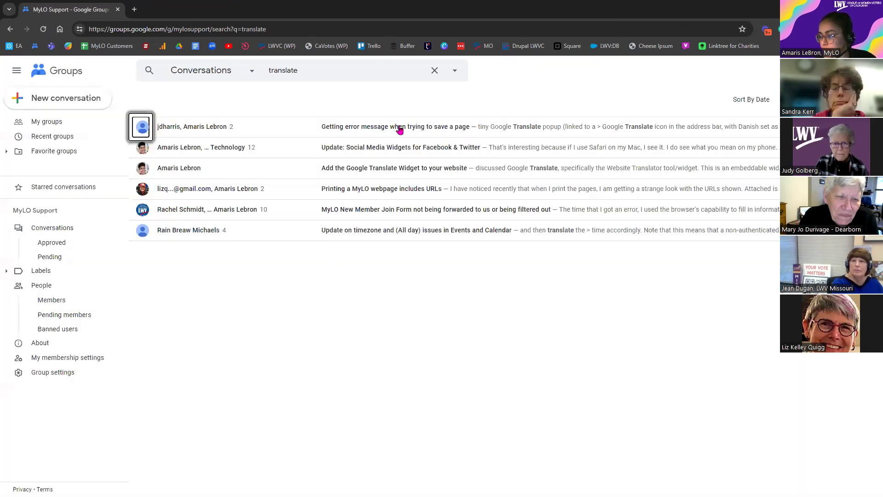
click(402, 171)
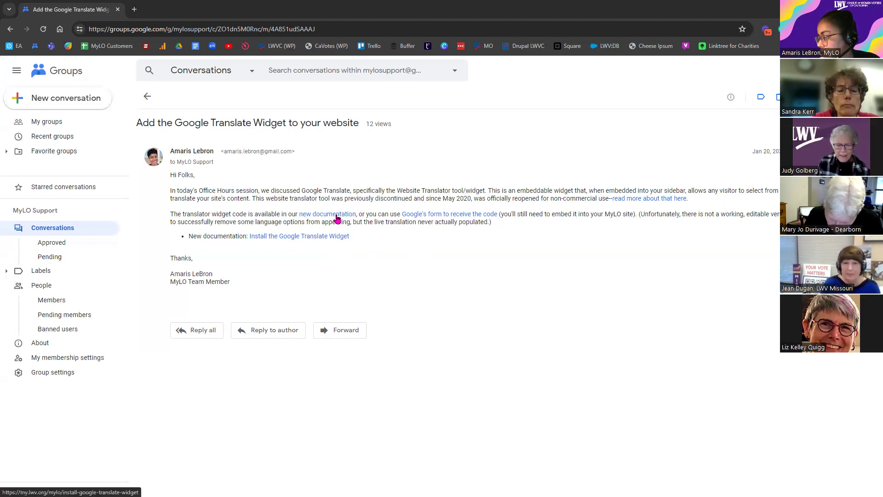
- Open the Google Search Central article on the Website Translator linked in the message and copy its web address
click(648, 200)
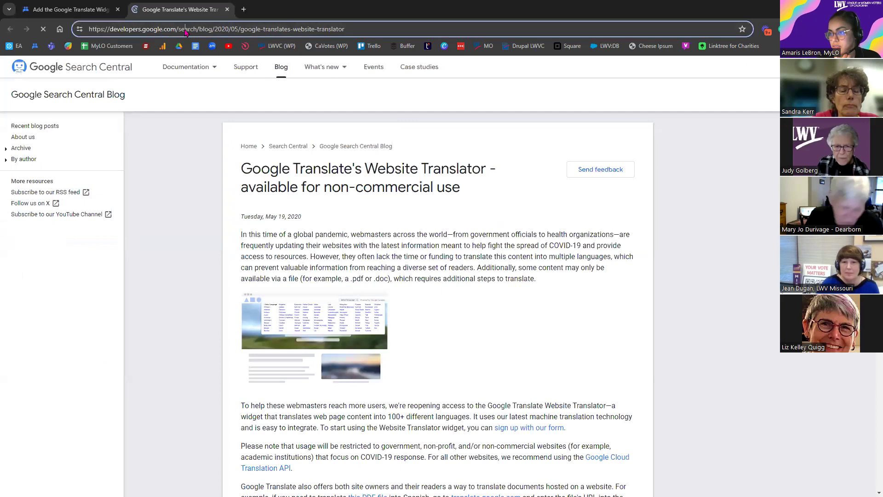
right_click(185, 32)
click(203, 114)
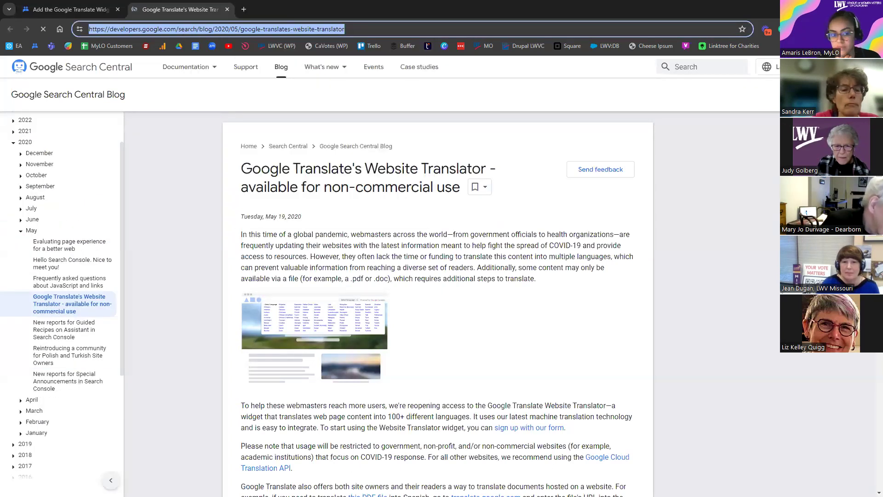
key(alt+Tab)
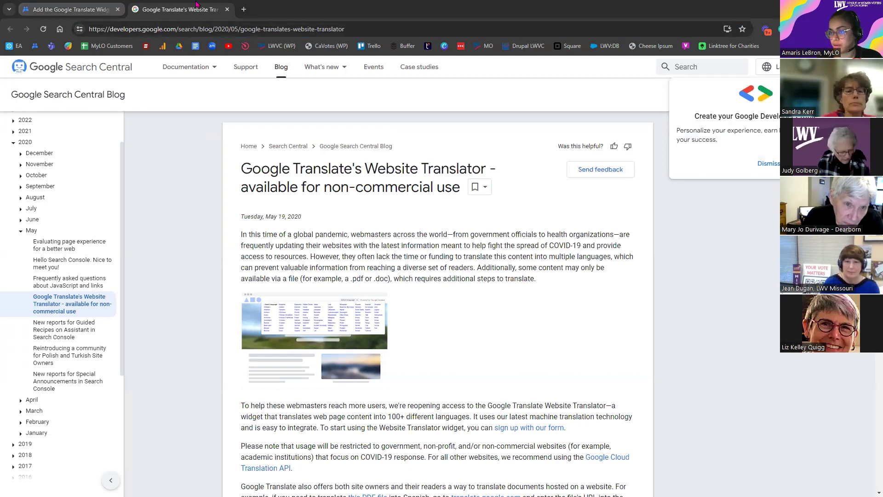
- Switch back to Firefox and open the LWVC-Demo profile from the Masquerade section of the Demo Site homepage
click(244, 9)
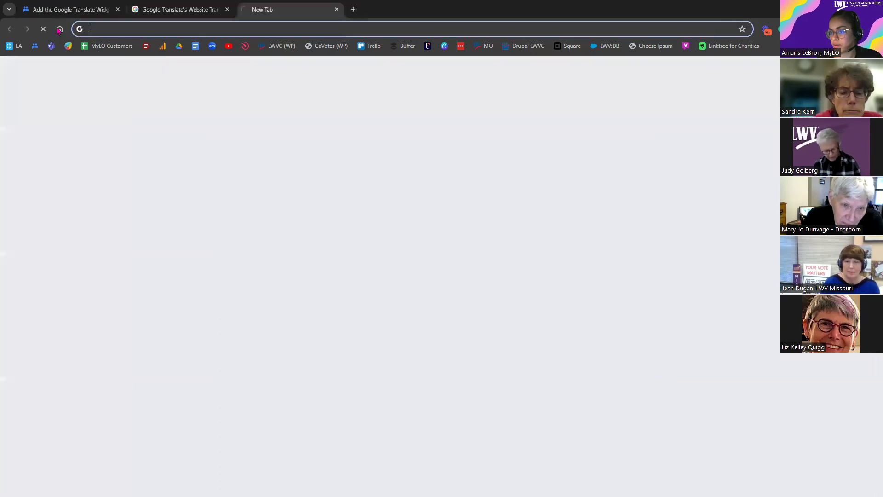
key(alt+Tab)
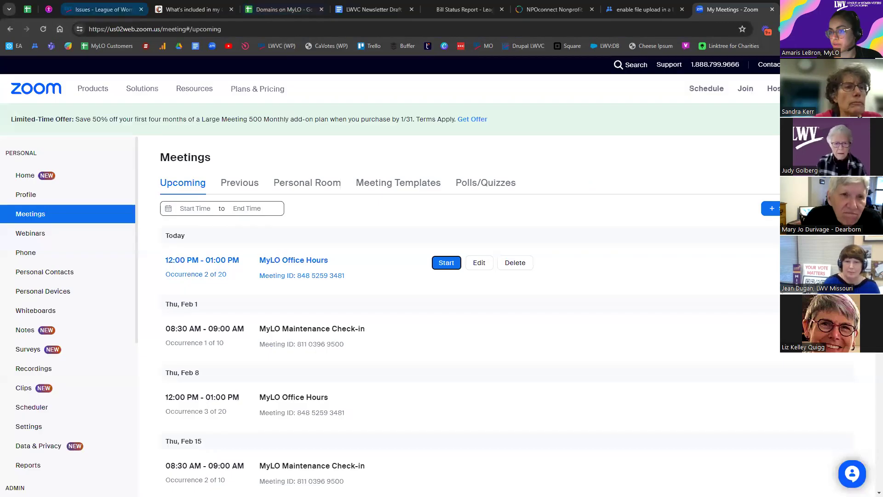
key(alt+Tab)
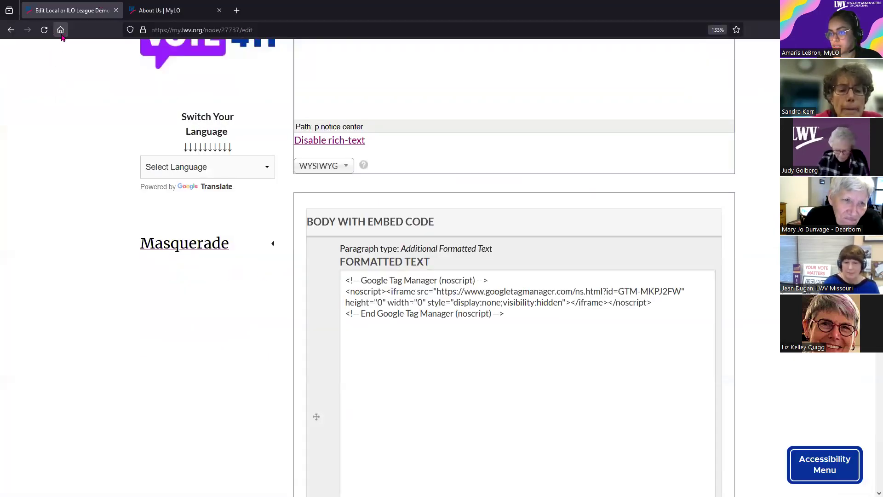
click(11, 30)
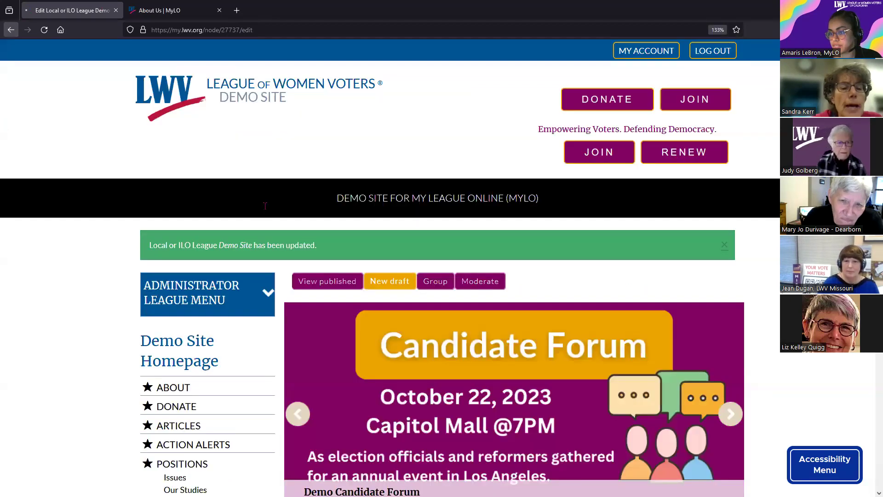
scroll(123, 253, down, 15)
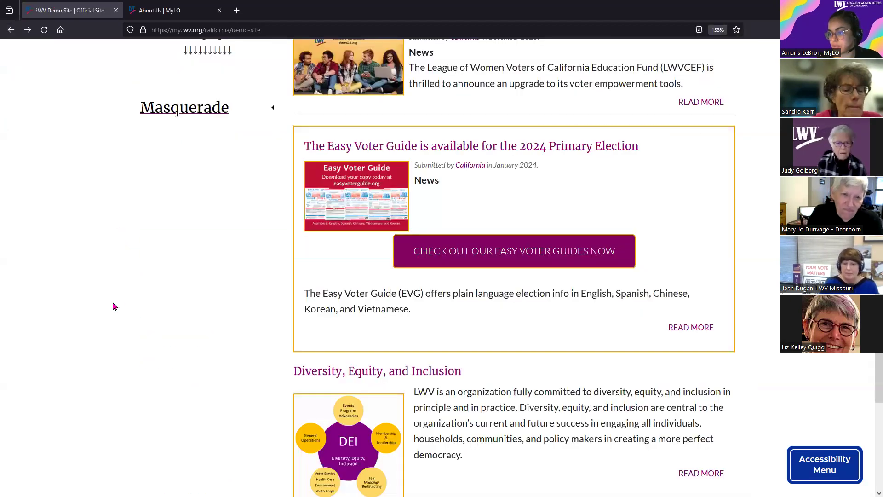
scroll(115, 307, up, 3)
click(193, 255)
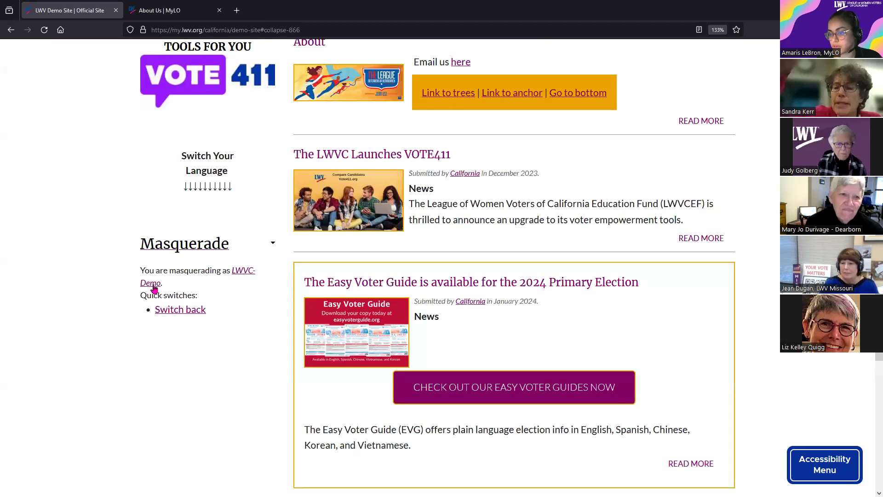
click(153, 284)
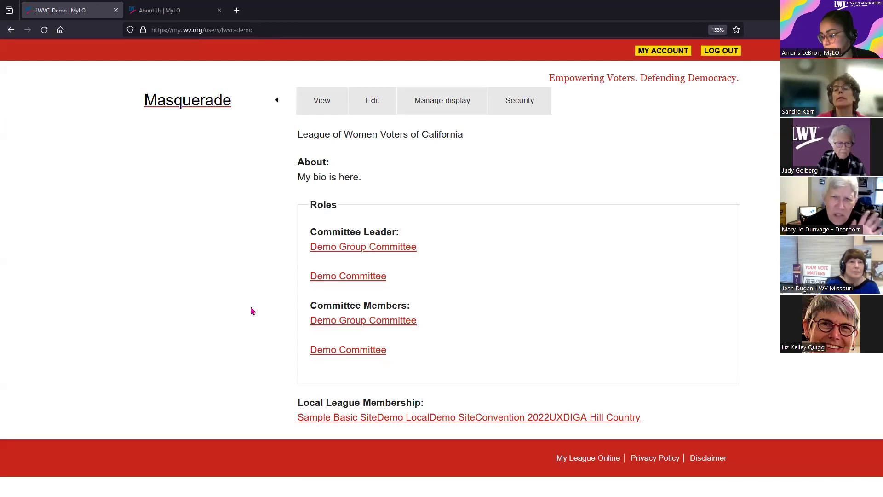
- Open the Demo Local site to view the Switch Your Language selector in its sidebar, and return to the profile
click(397, 421)
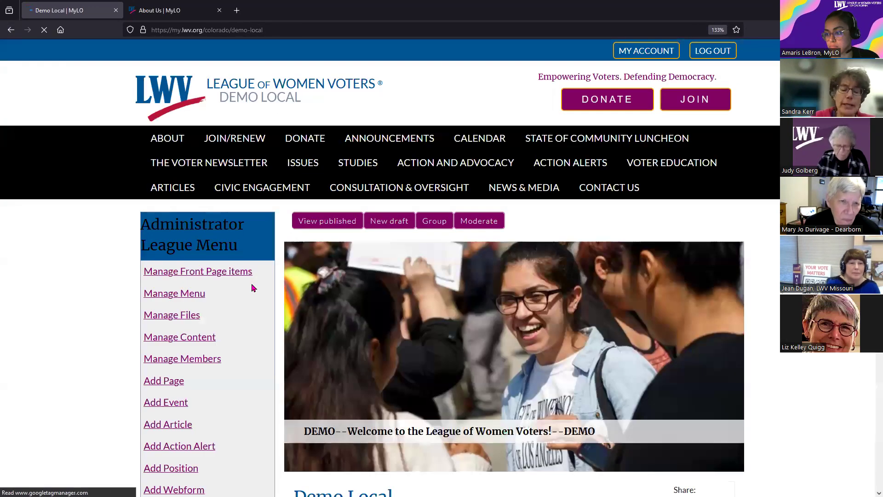
scroll(112, 282, down, 8)
scroll(102, 307, down, 5)
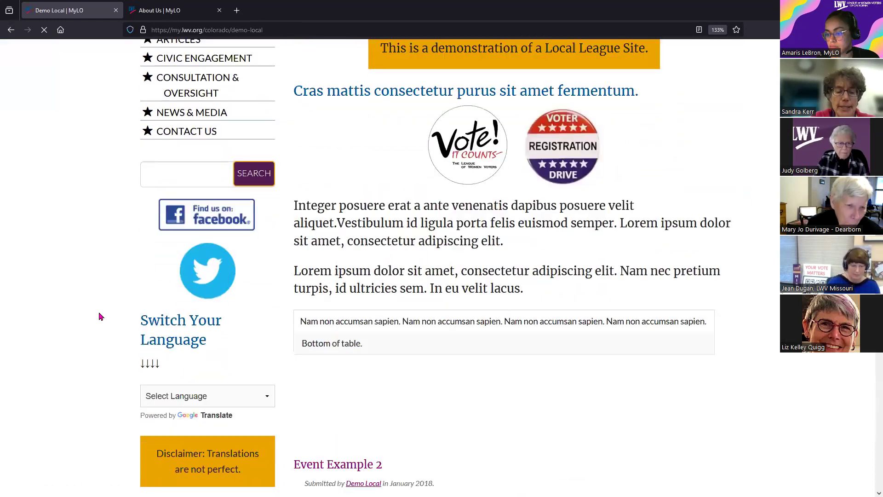
click(10, 30)
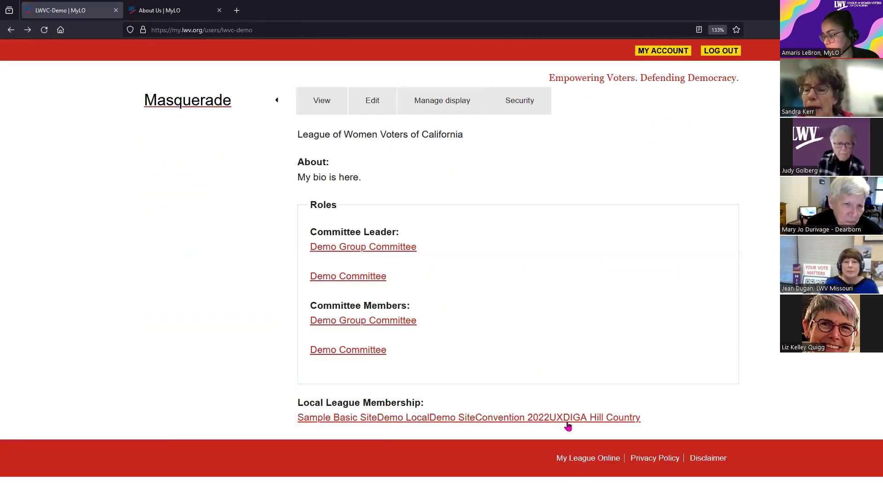
- Open the Convention 2022 site's draft for editing and expand its Sidebar Content section
click(524, 422)
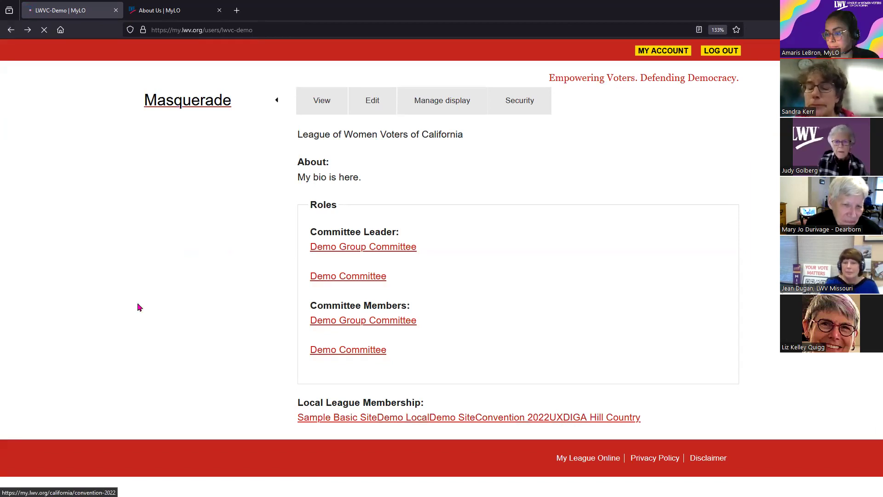
scroll(88, 353, down, 5)
scroll(369, 102, up, 5)
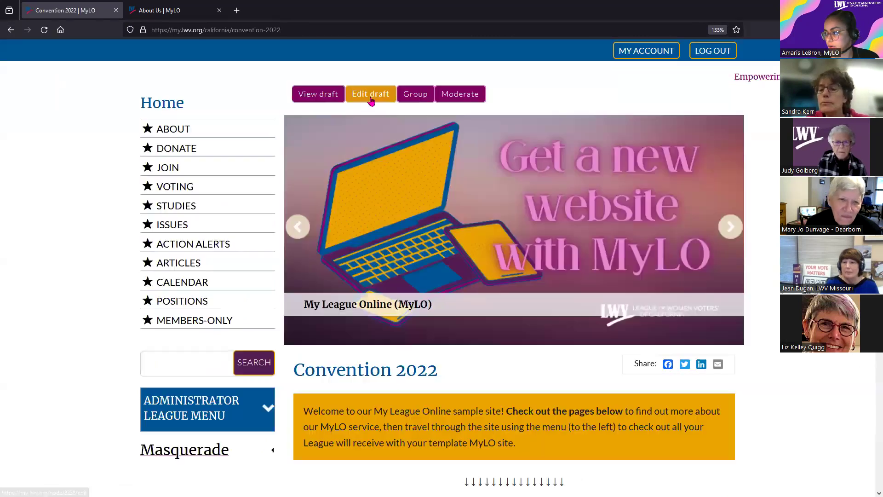
click(367, 95)
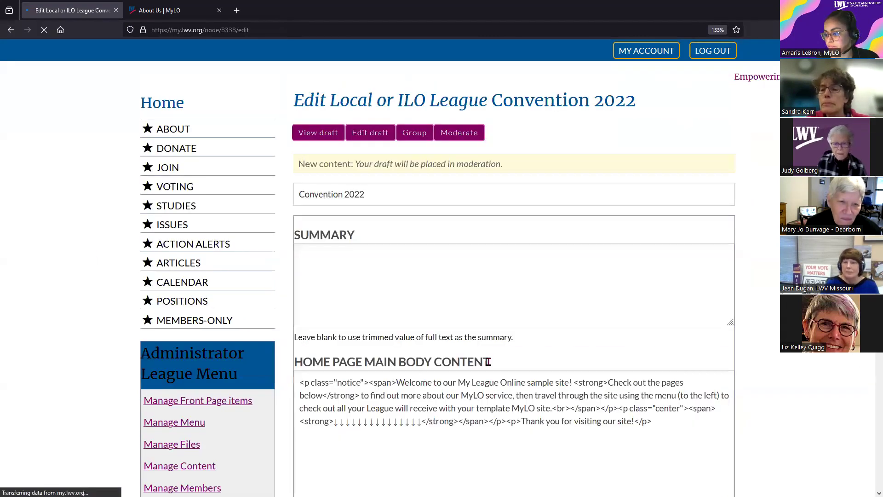
scroll(281, 384, down, 10)
scroll(262, 316, down, 3)
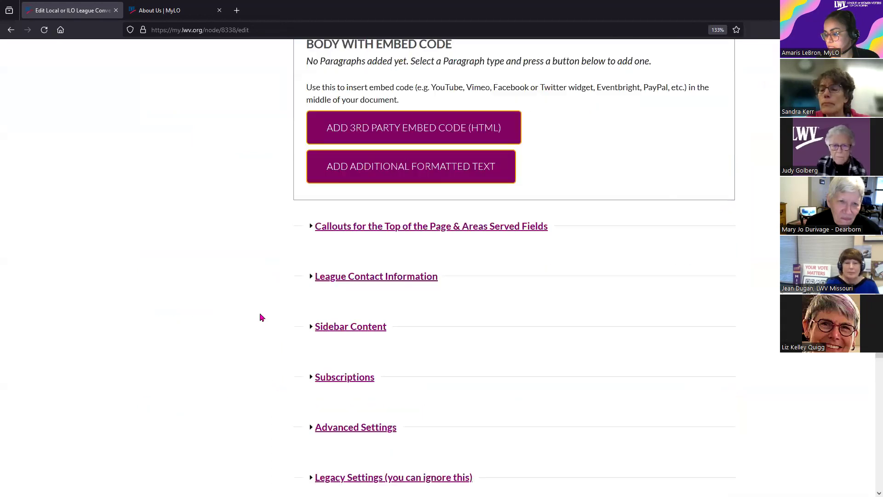
scroll(345, 244, down, 2)
click(346, 239)
scroll(345, 239, down, 4)
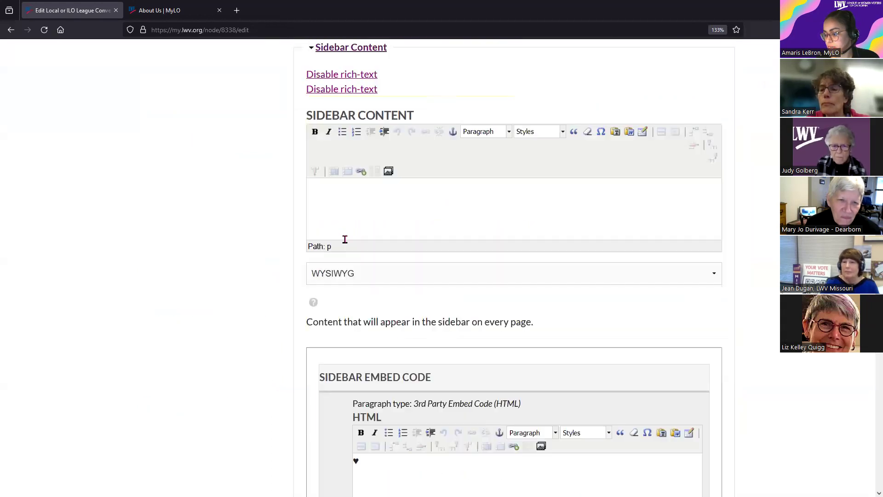
- Delete the heart symbol from the HTML field of the sidebar embed code
scroll(267, 309, down, 5)
scroll(226, 354, up, 5)
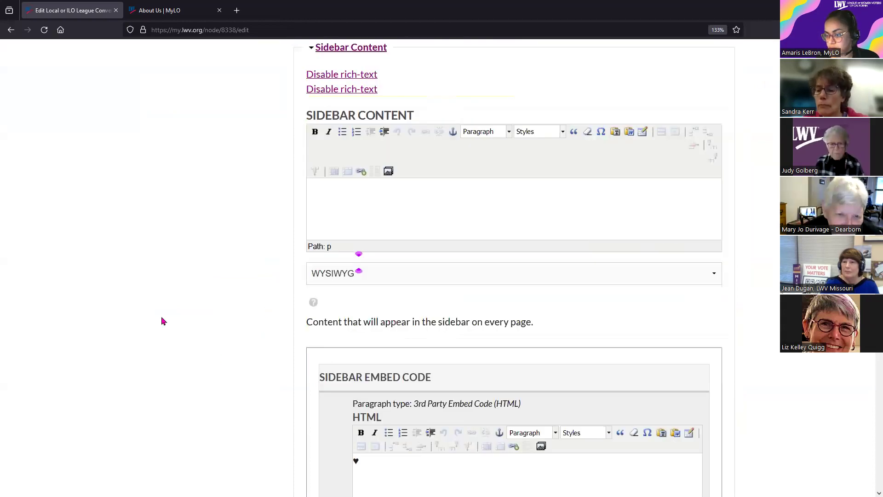
scroll(184, 285, up, 10)
scroll(202, 368, up, 5)
scroll(227, 381, down, 15)
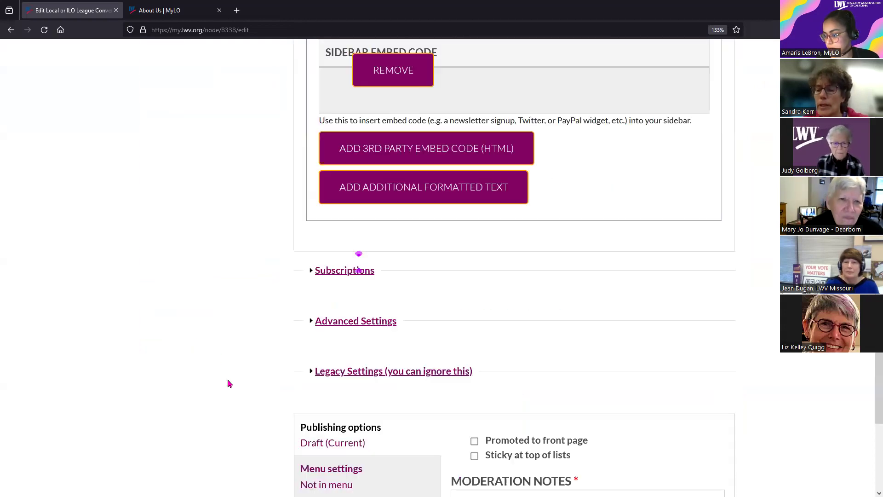
scroll(260, 339, up, 6)
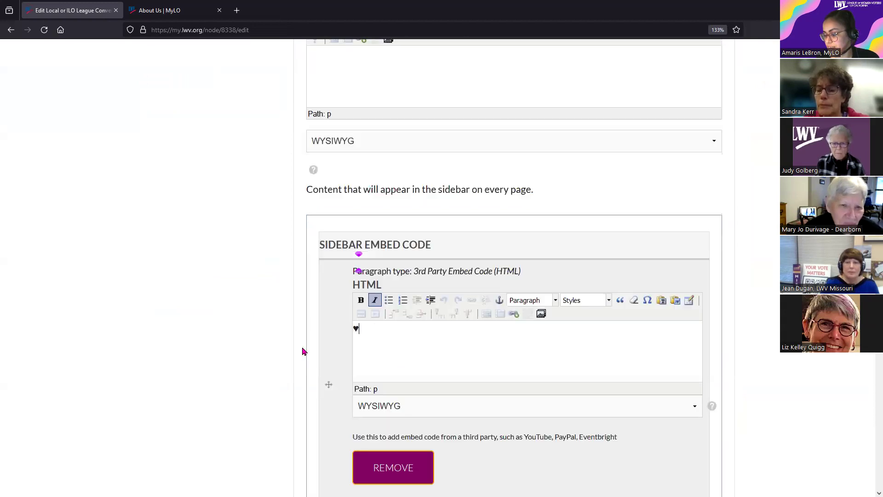
- Set the text format of the Sidebar Content field to Full HTML (use with care)
scroll(349, 161, up, 4)
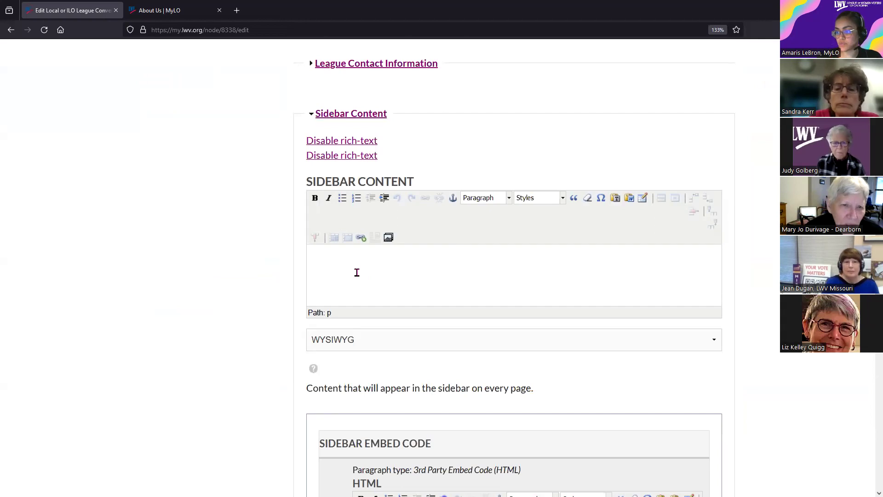
click(345, 348)
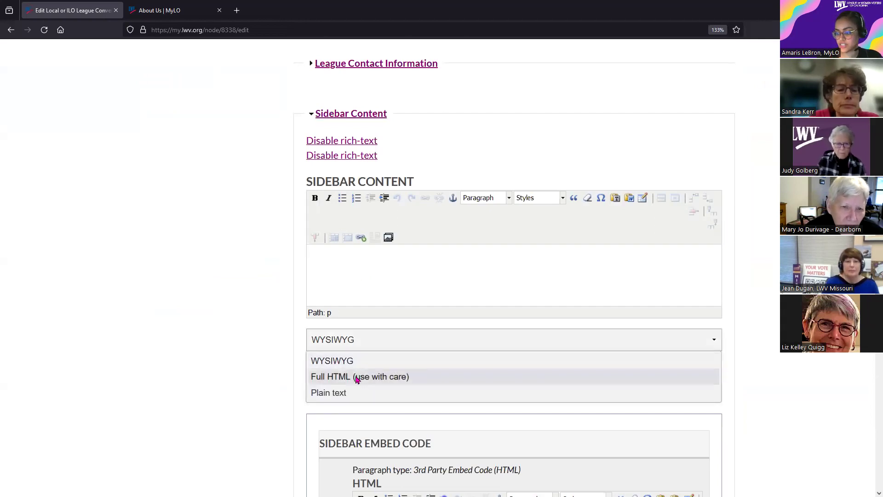
click(354, 377)
scroll(278, 286, down, 6)
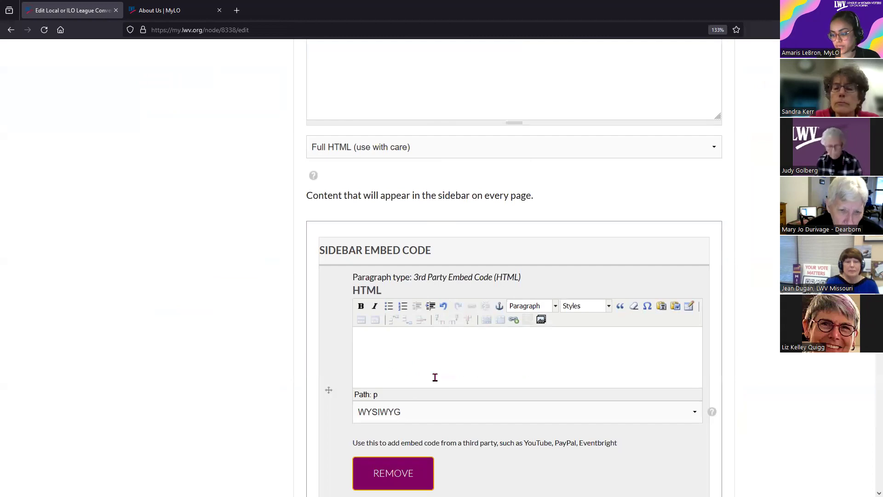
- Set the embed code's HTML field to Full HTML (use with care) and paste the Google Translate widget code into the Sidebar Content field
click(390, 419)
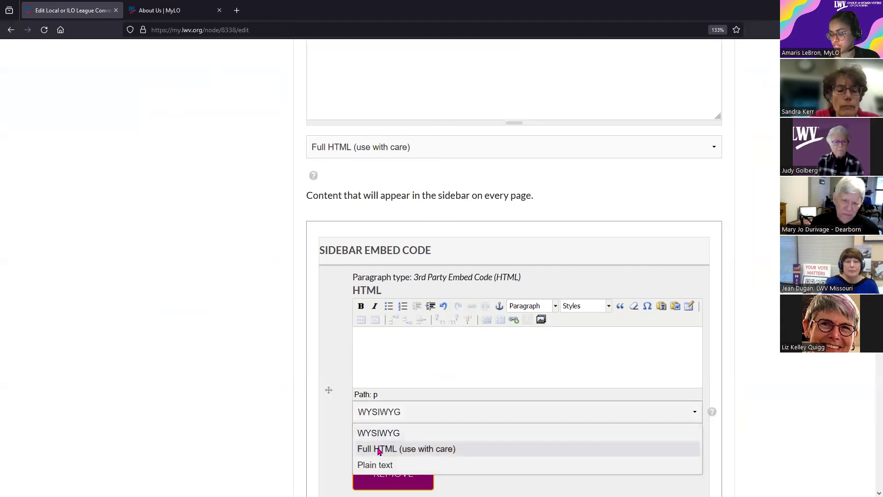
click(381, 450)
scroll(450, 148, up, 4)
click(449, 148)
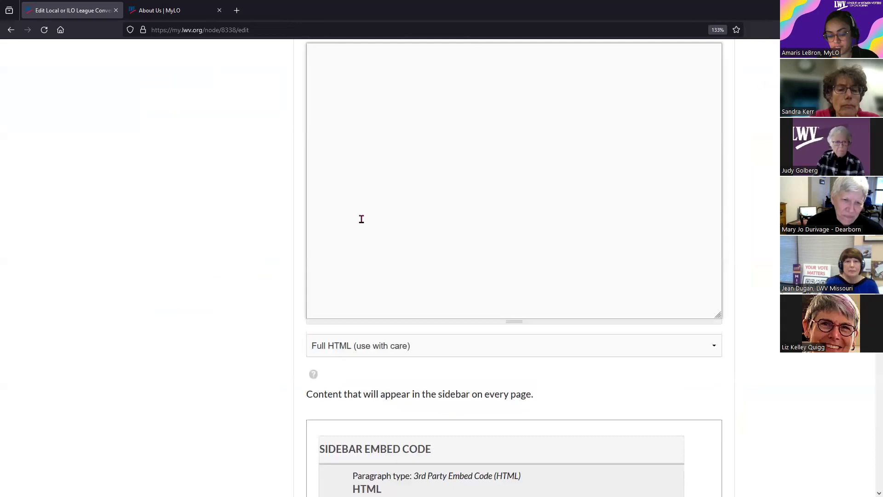
key(ctrl+v)
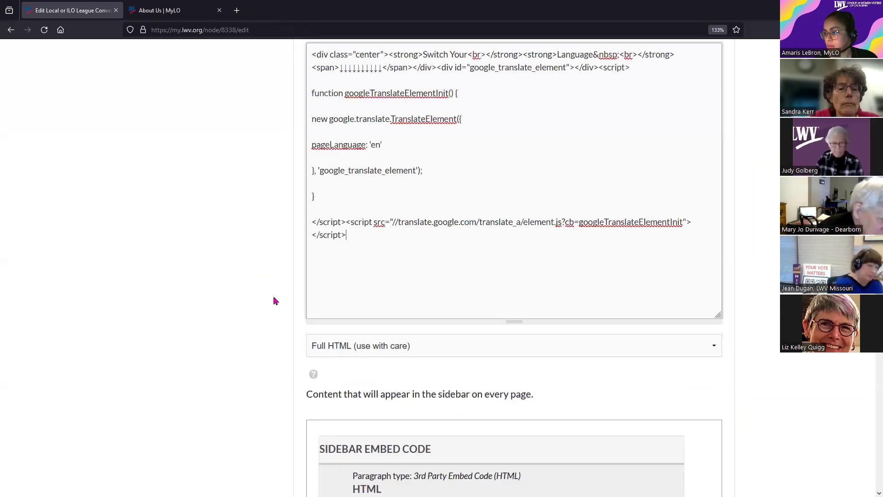
- Examine the Switch Your Language text, the arrows and the Google Translate script in the pasted code, plus the publishing options
scroll(274, 300, up, 2)
drag(423, 120, 597, 120)
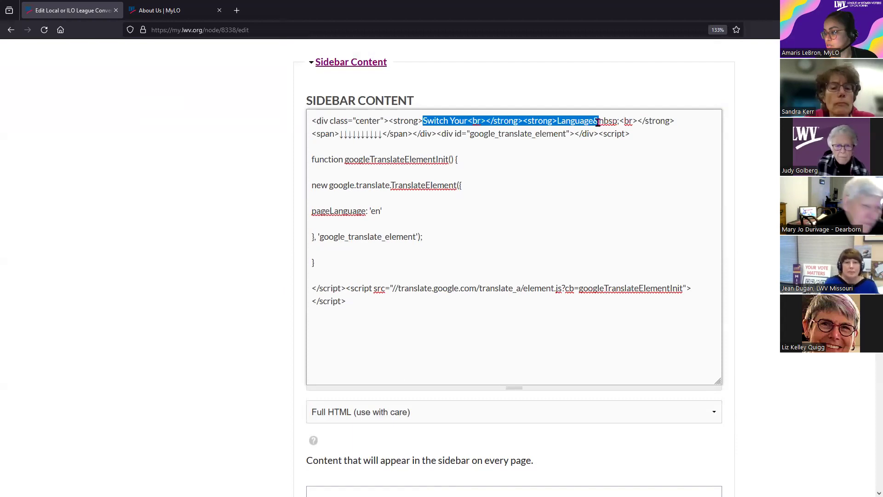
click(341, 134)
drag(340, 135, 382, 135)
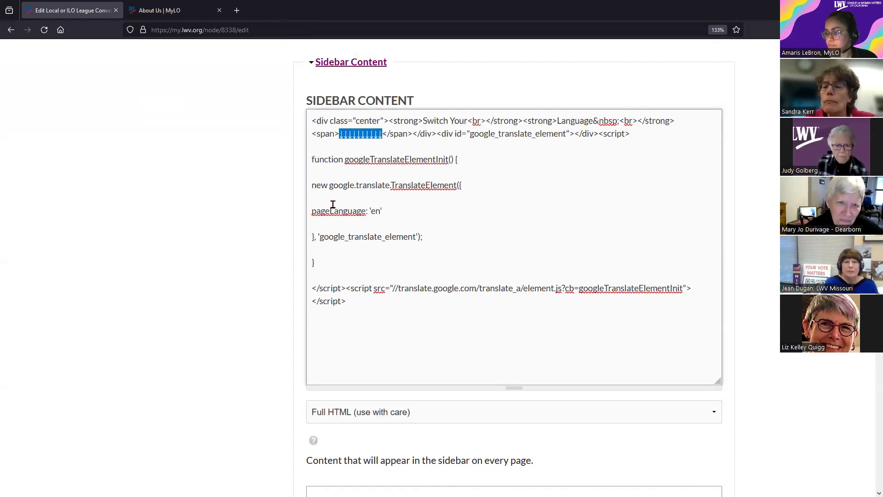
drag(436, 134, 428, 302)
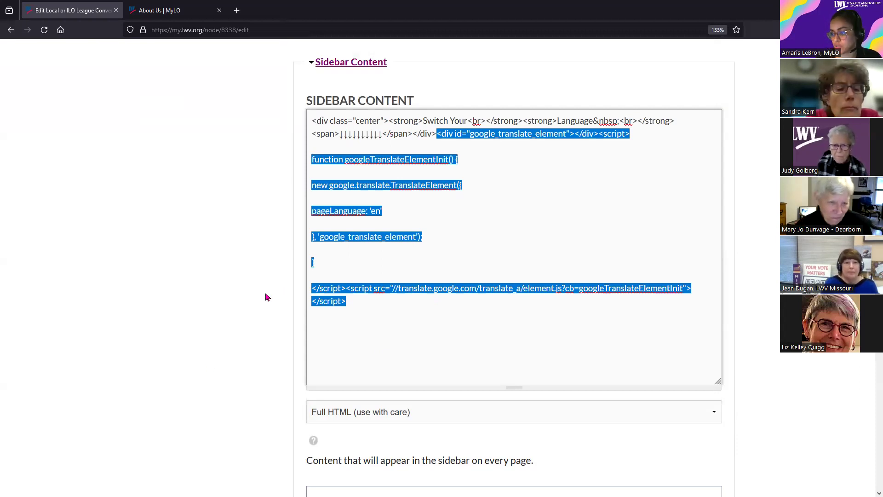
scroll(249, 305, down, 8)
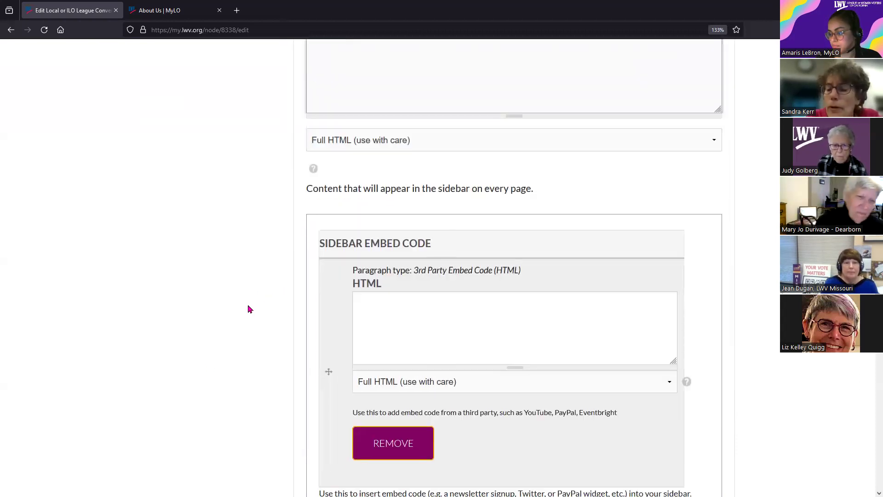
scroll(252, 311, down, 10)
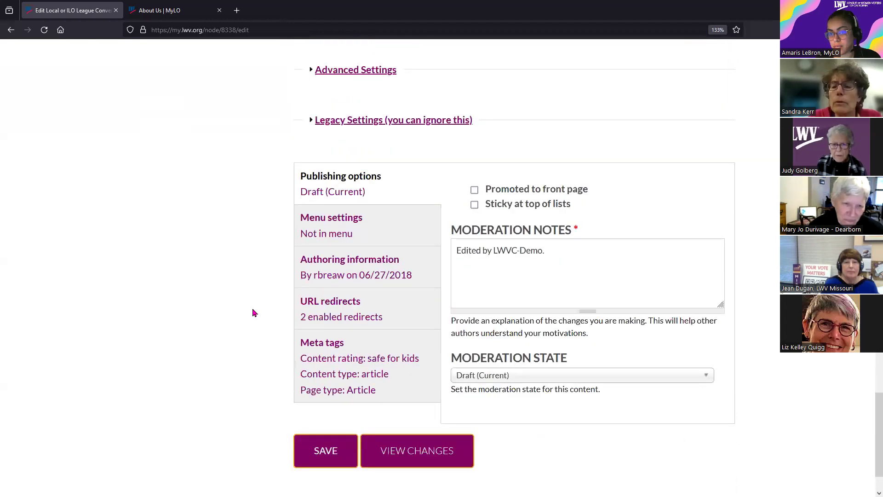
drag(871, 436, 870, 186)
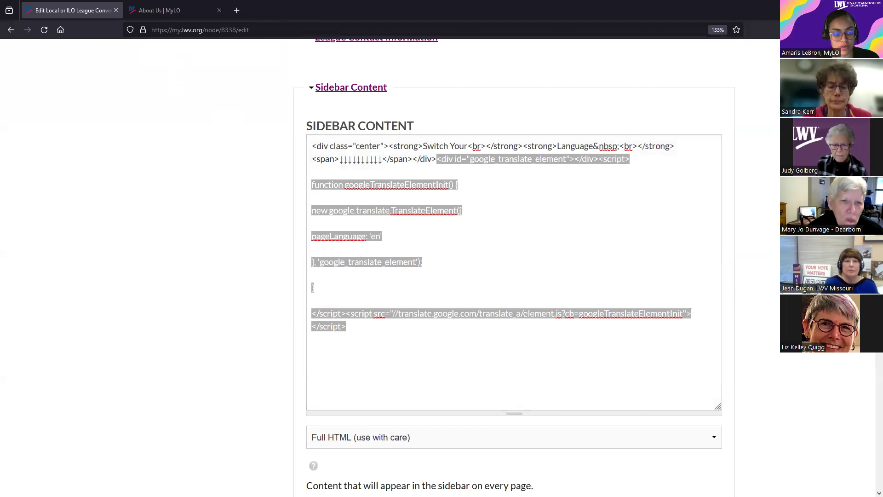
- Switch to the other browser window and open the Install the Google Translate Widget documentation from the MyLO Support conversation in Google Groups
key(alt+Tab)
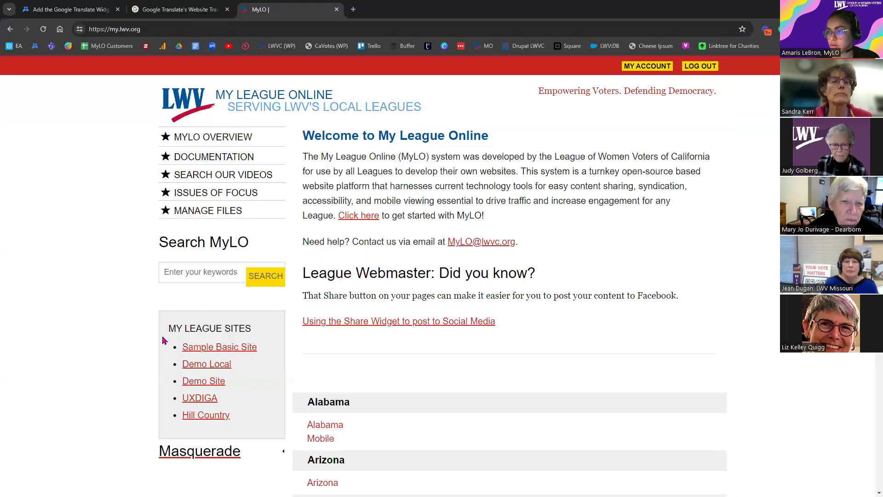
click(164, 5)
click(81, 7)
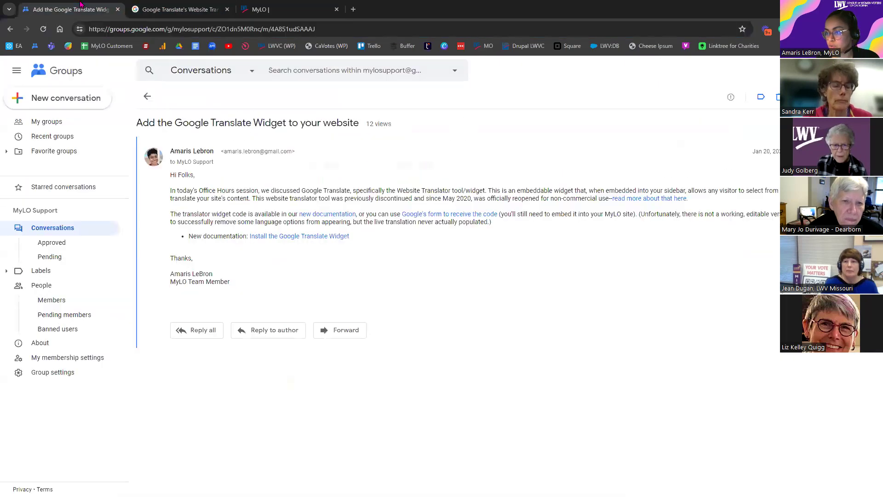
click(220, 31)
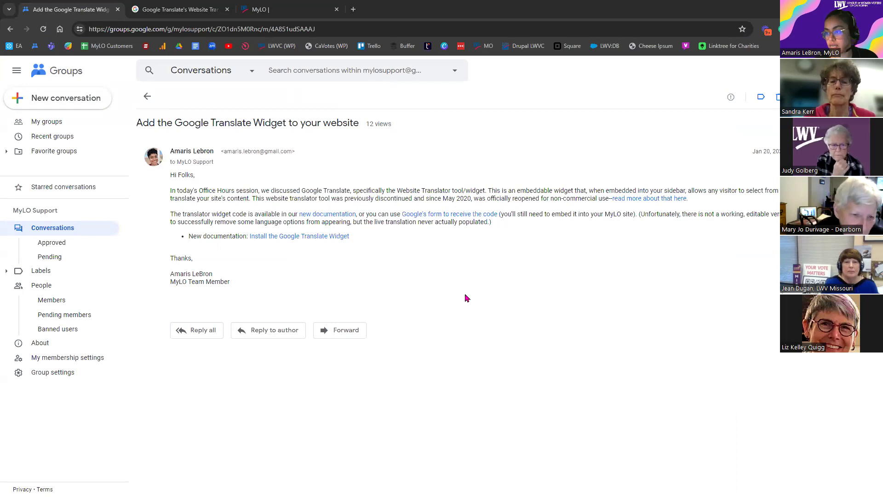
click(279, 236)
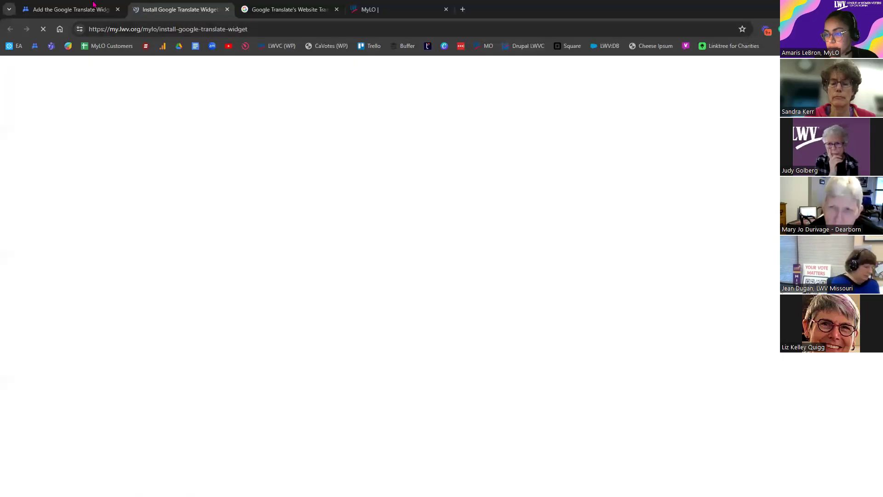
click(93, 6)
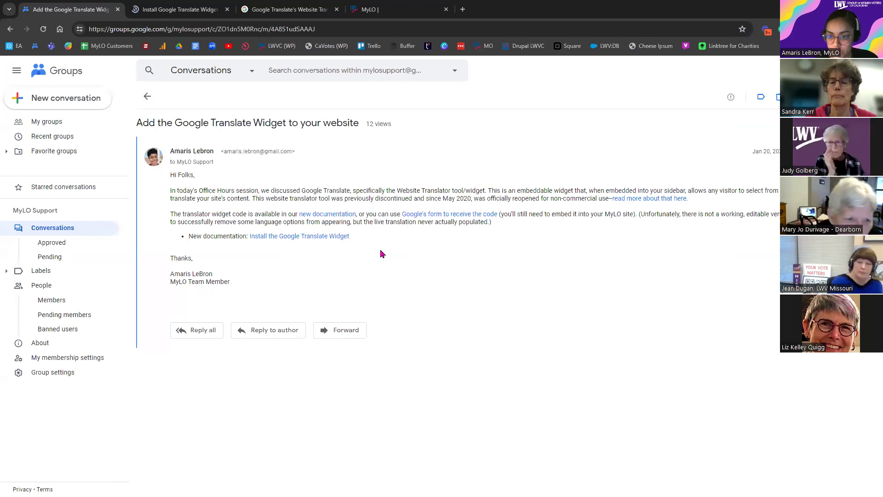
click(179, 9)
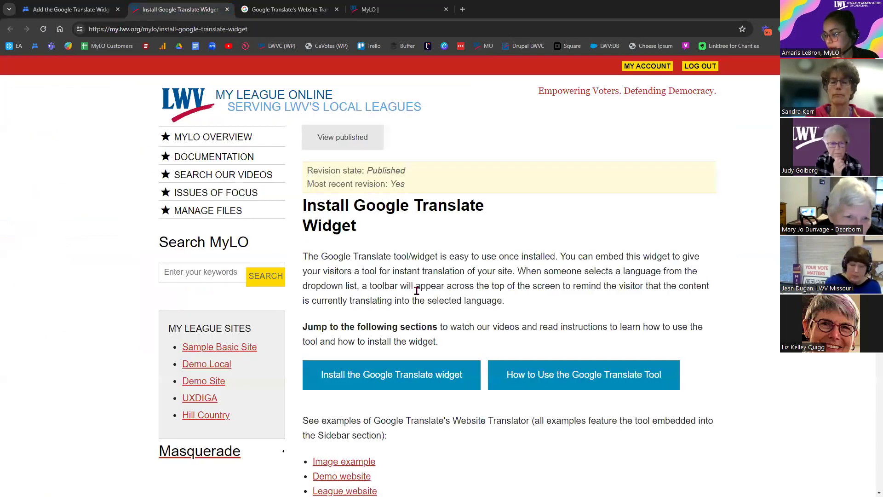
- Find the HTML Code for Google Translate Widget section and highlight the entire code block, from the START comment to the END comment
scroll(257, 315, down, 5)
scroll(256, 316, down, 5)
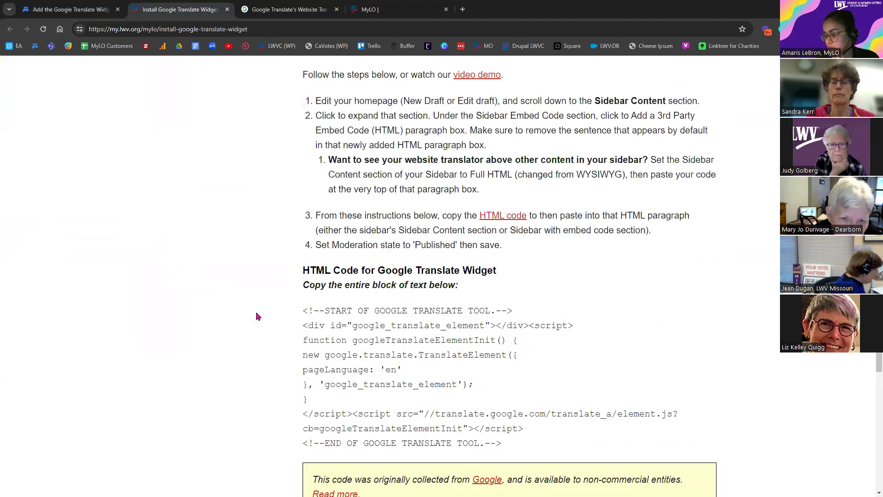
scroll(260, 317, down, 2)
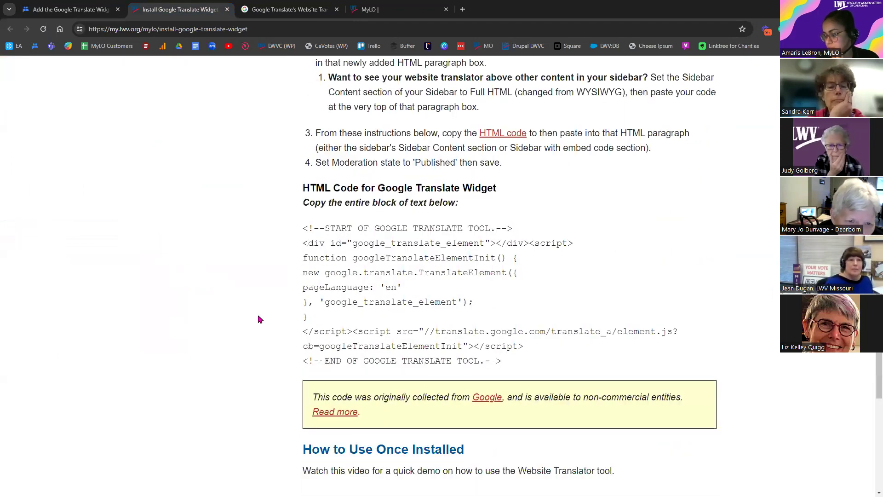
scroll(395, 250, down, 1)
click(306, 218)
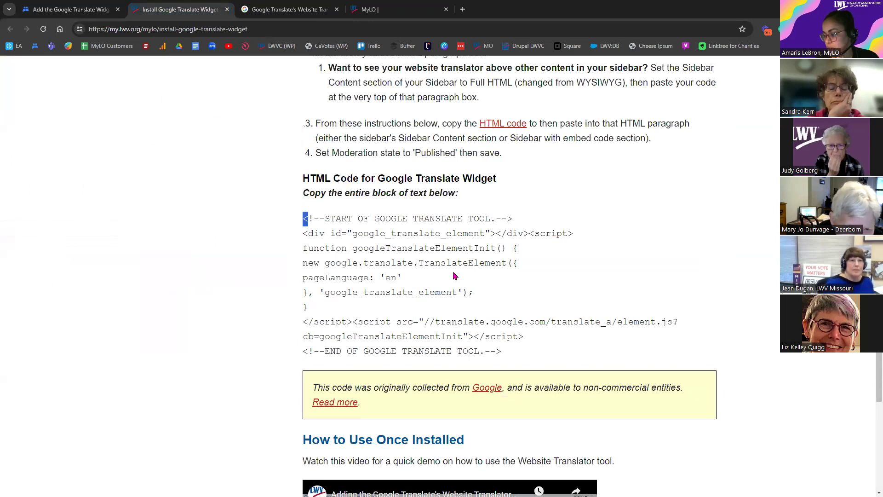
shift+click(511, 353)
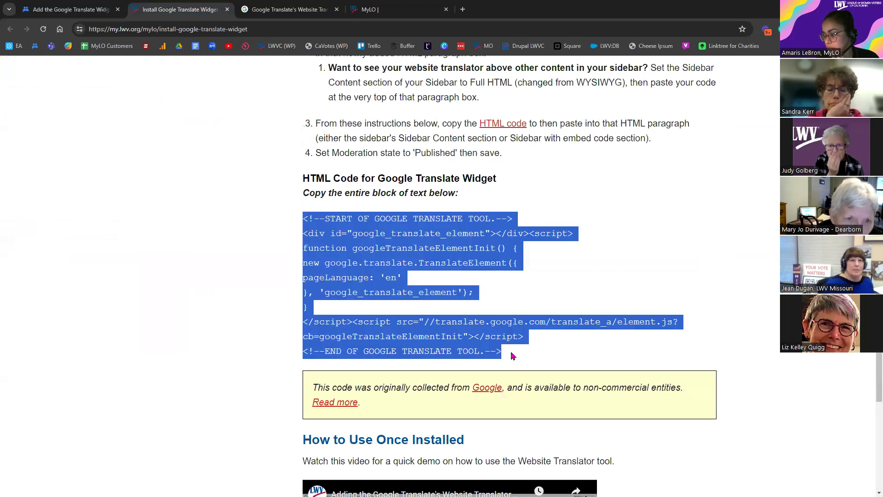
click(256, 331)
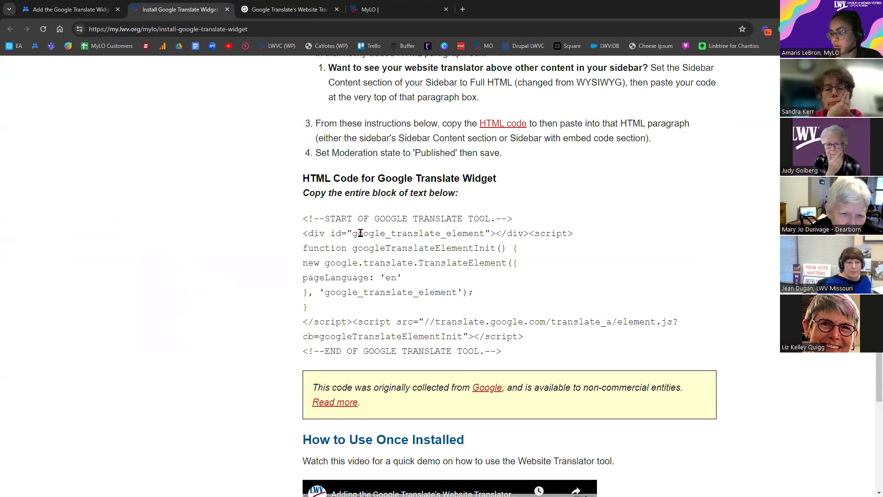
- Copy the web address of the Install Google Translate Widget documentation page
click(176, 29)
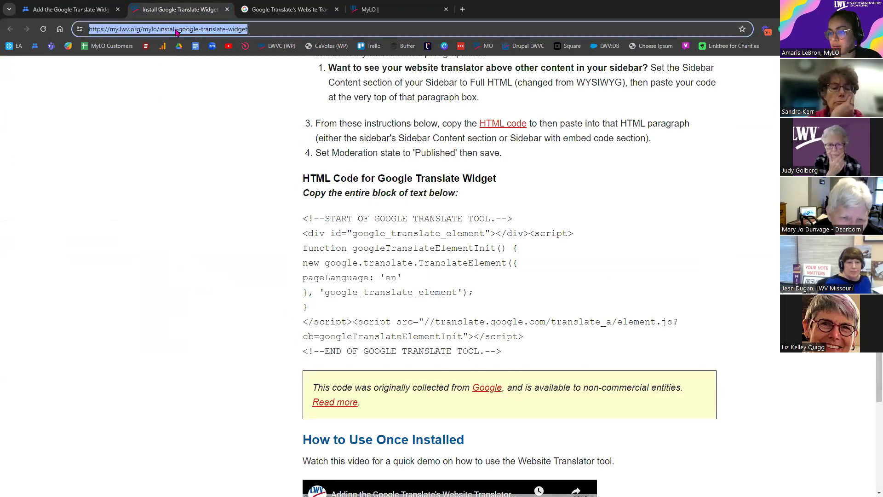
right_click(175, 29)
click(204, 114)
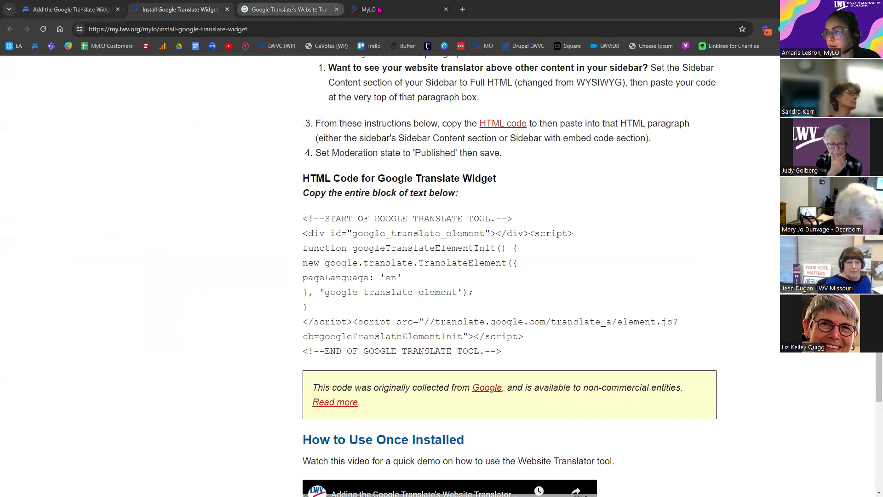
- Return to the Convention 2022 edit form, set its moderation state to Published and save it
key(alt+Tab)
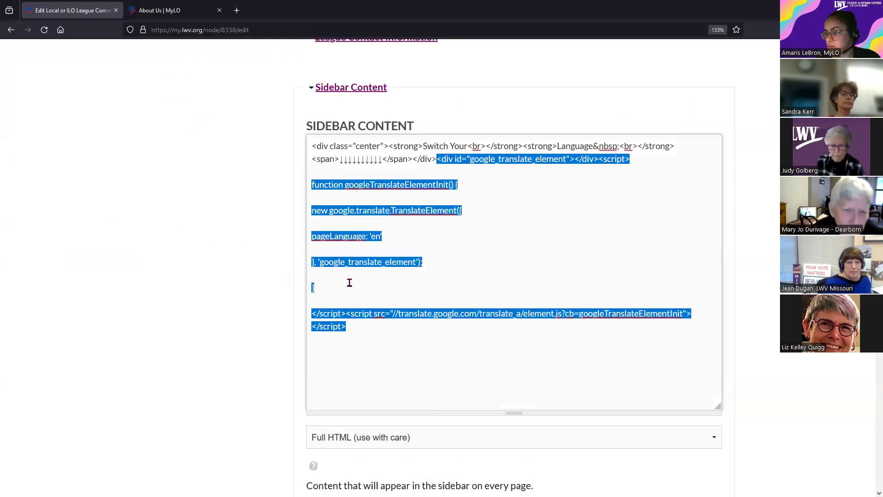
click(403, 288)
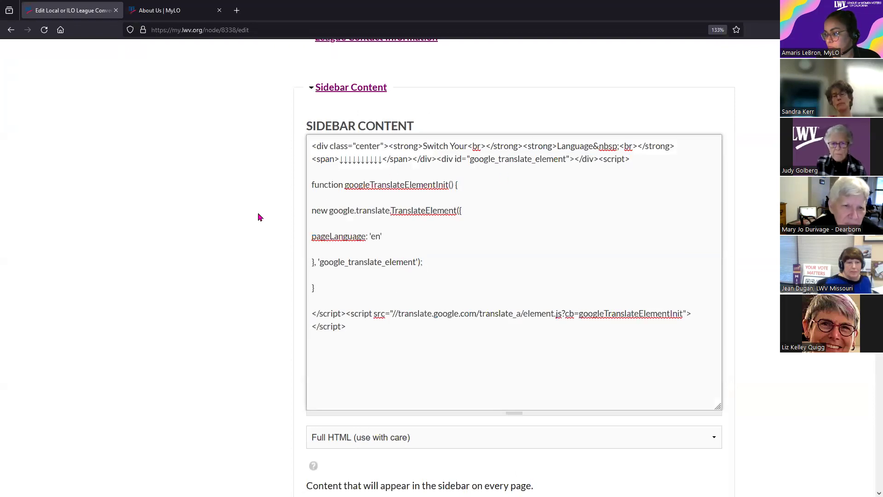
scroll(257, 216, down, 10)
scroll(258, 226, down, 10)
click(509, 313)
click(508, 366)
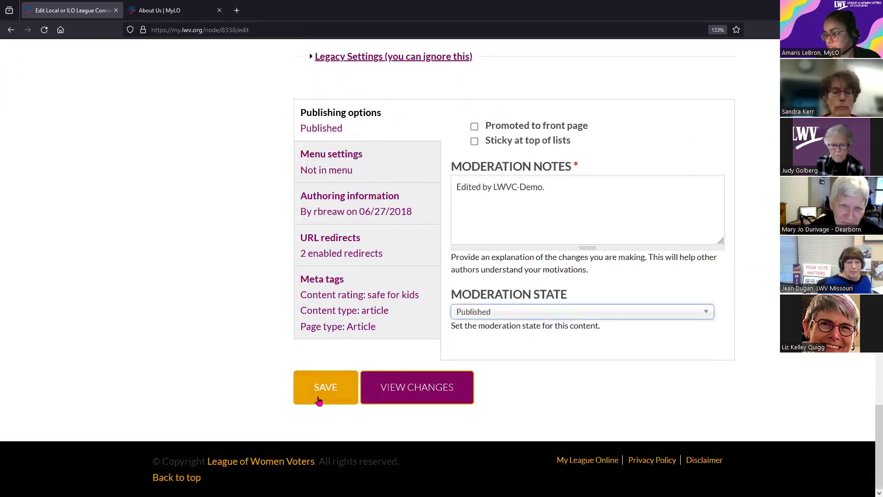
drag(878, 430, 878, 50)
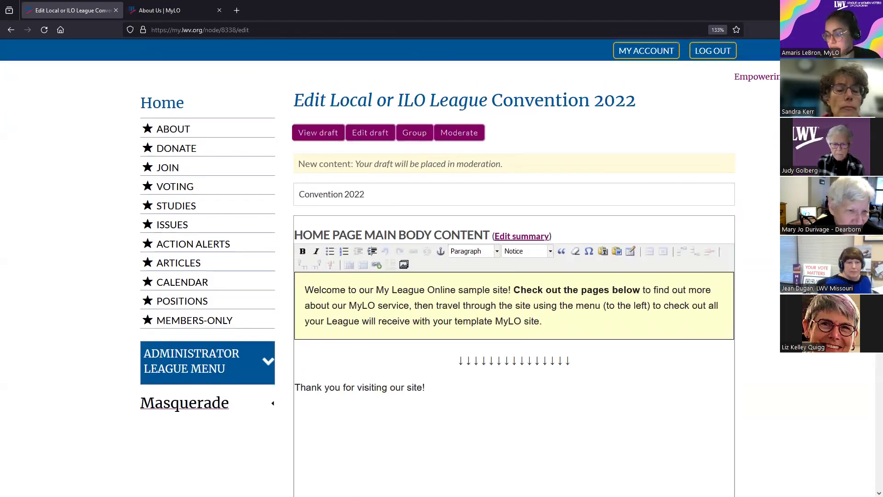
click(879, 363)
scroll(734, 459, down, 10)
click(306, 391)
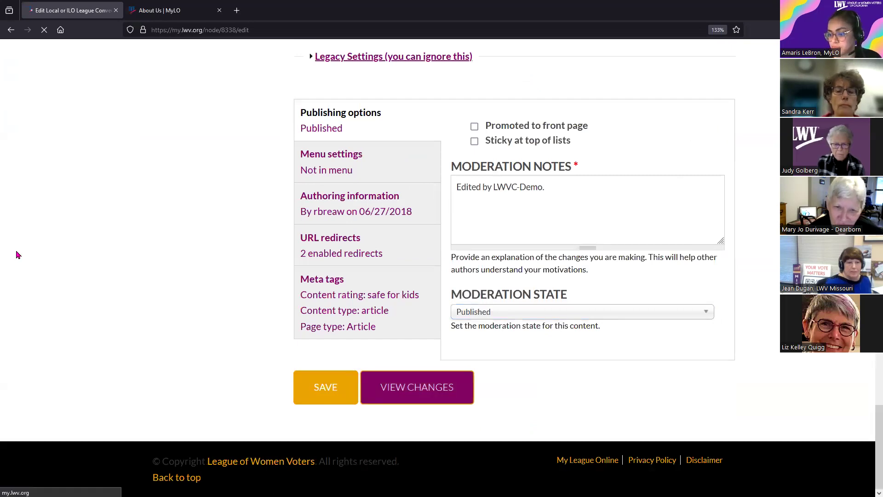
- Translate the Convention 2022 page into Bulgarian with the sidebar's language selector
scroll(63, 251, down, 6)
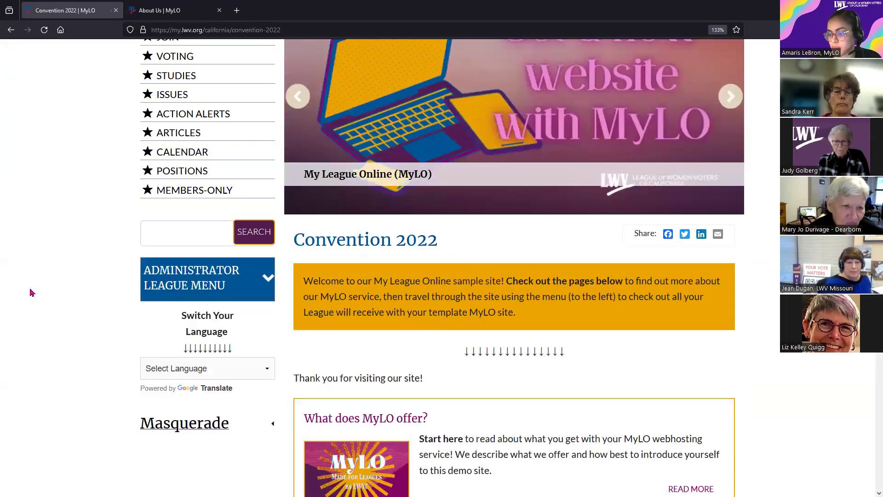
click(252, 301)
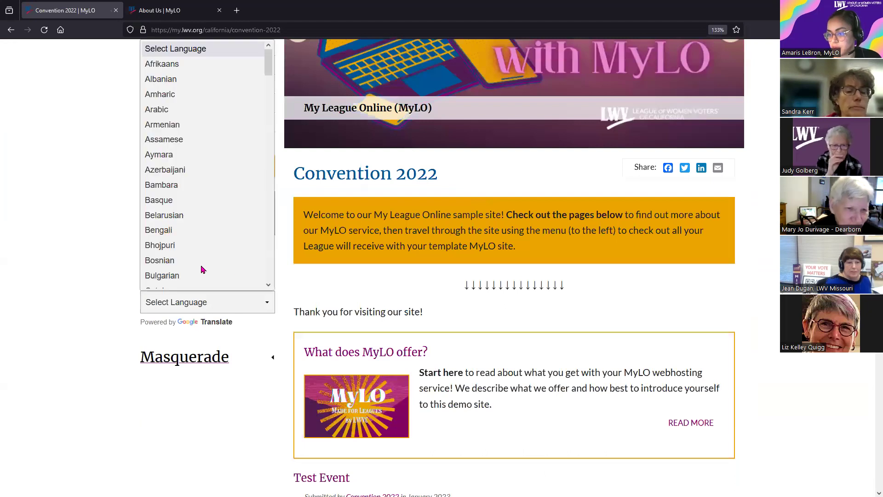
key(Return)
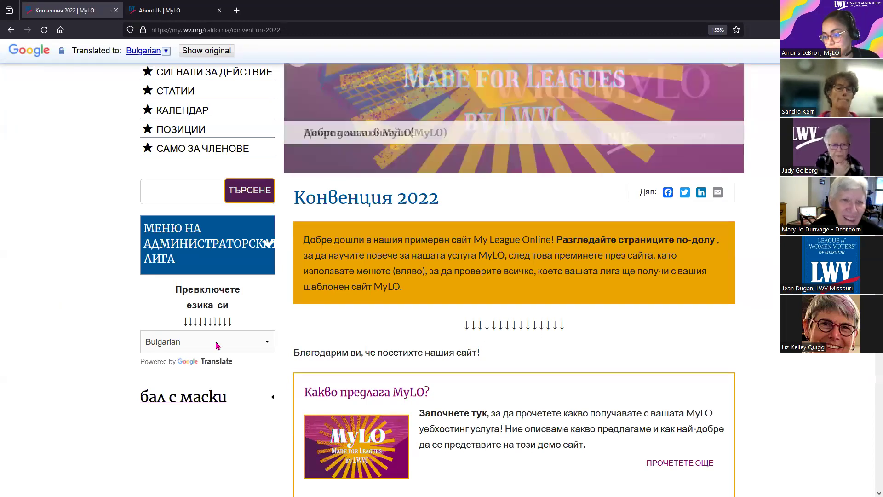
- Switch the Convention 2022 page's translation to Spanish with the sidebar's language selector
click(218, 345)
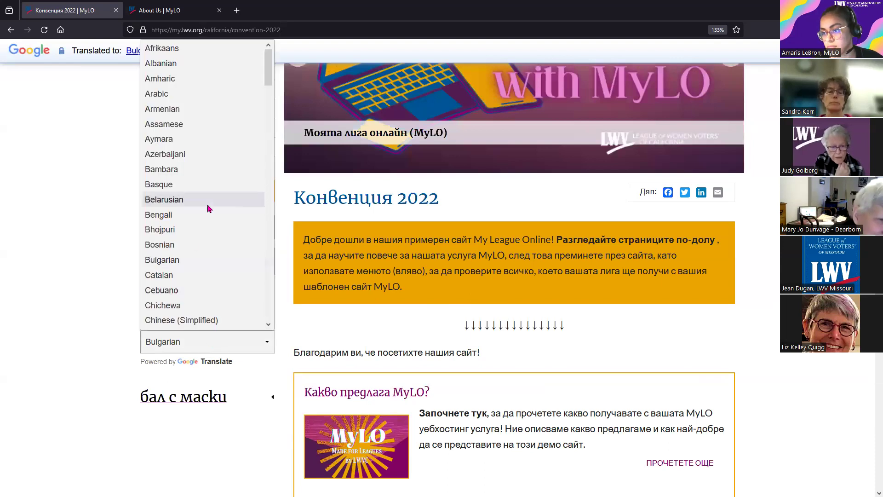
scroll(221, 247, down, 10)
scroll(221, 247, down, 15)
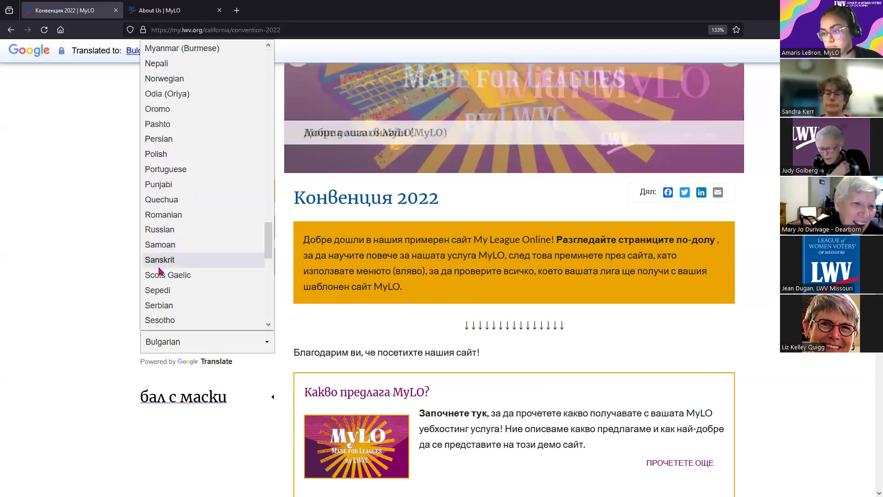
scroll(177, 281, down, 4)
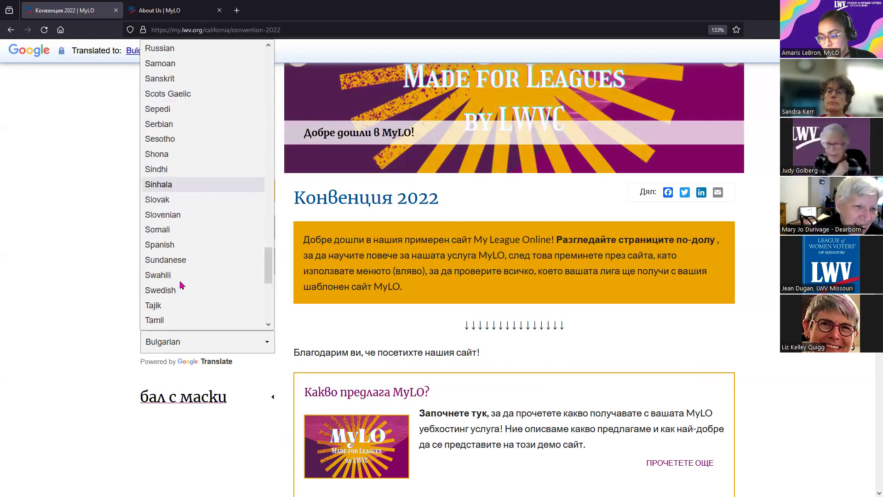
scroll(181, 280, down, 2)
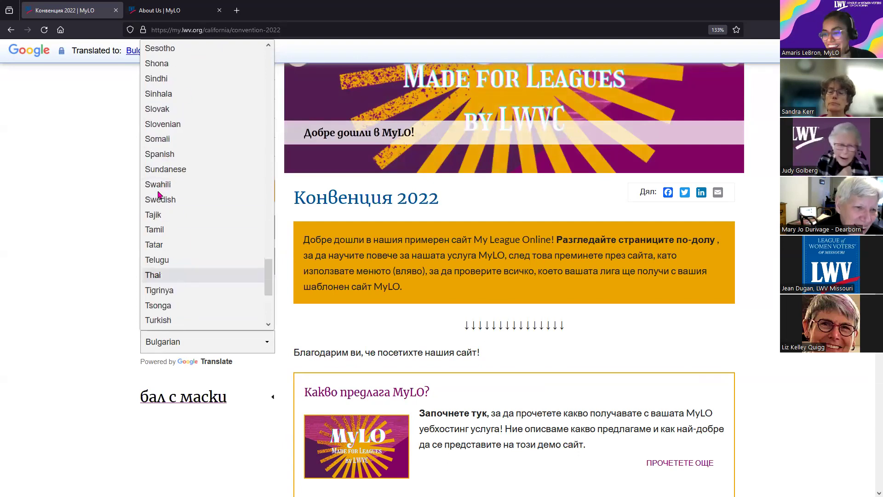
click(173, 154)
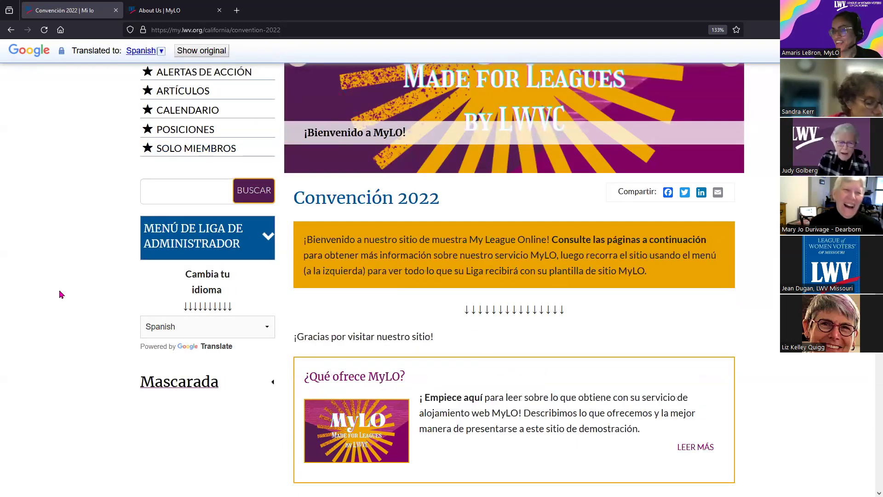
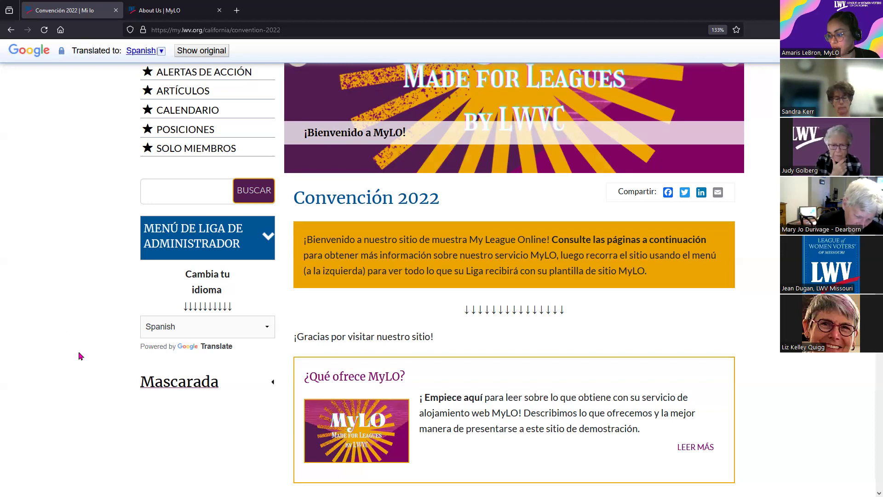
- Restore the Convention 2022 page to its original English text and reload the site's home page
scroll(69, 374, up, 1)
scroll(69, 377, up, 3)
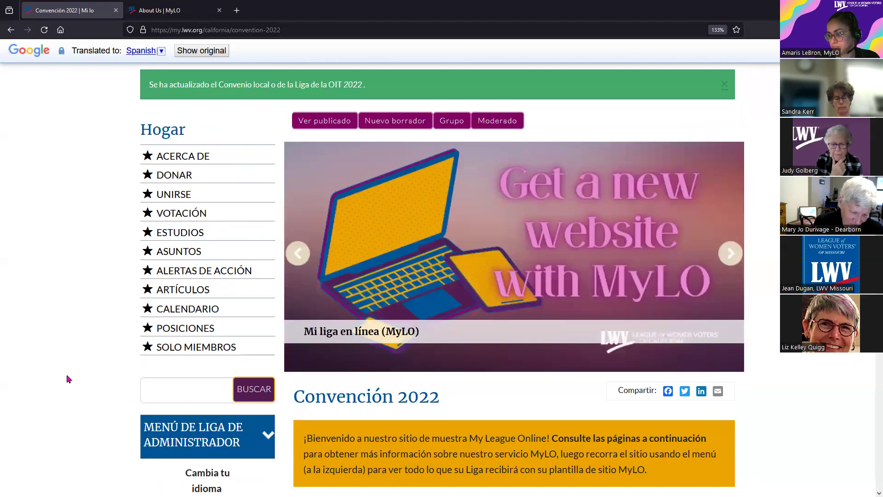
scroll(66, 378, up, 3)
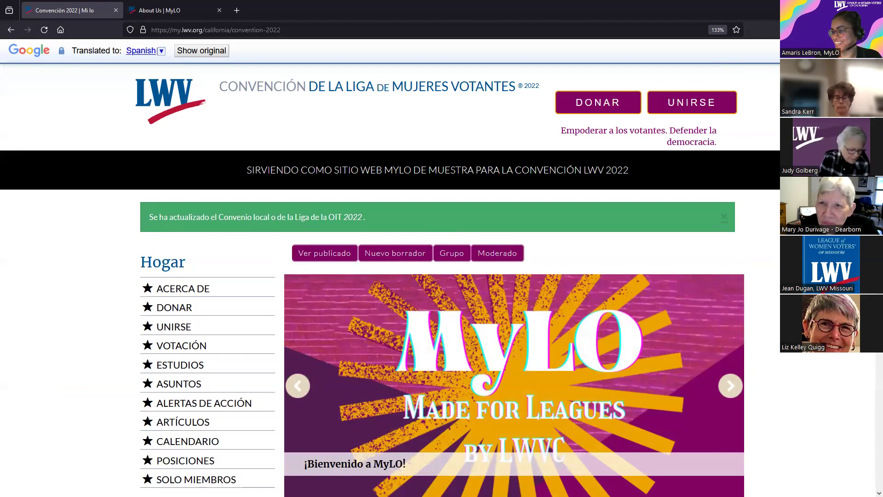
click(202, 50)
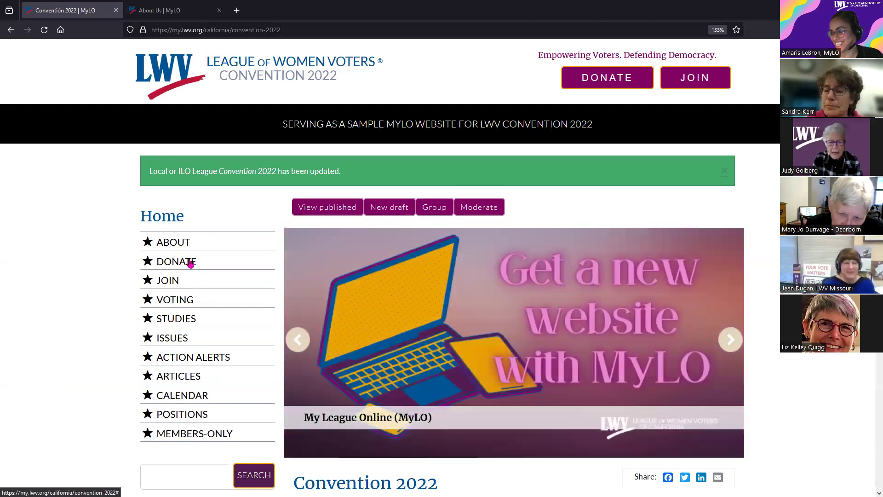
click(162, 222)
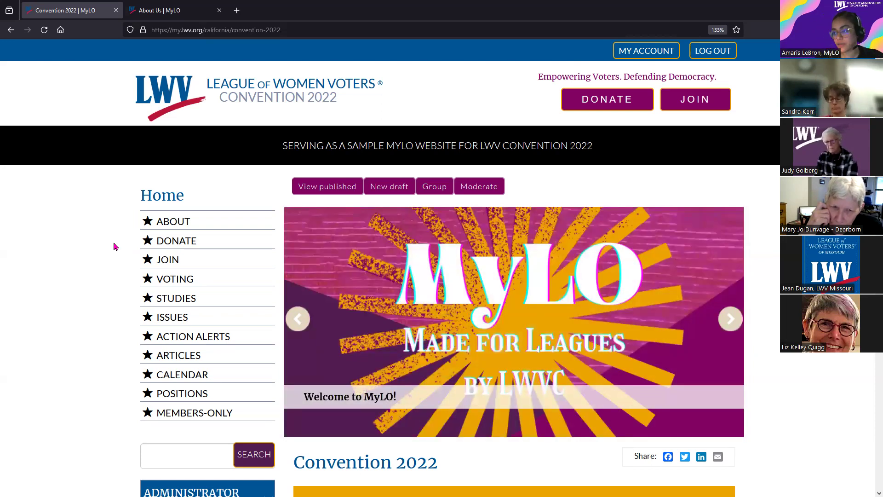
- Open a new draft of the "What does MyLO offer?" page from its teaser on the home page
scroll(92, 274, down, 2)
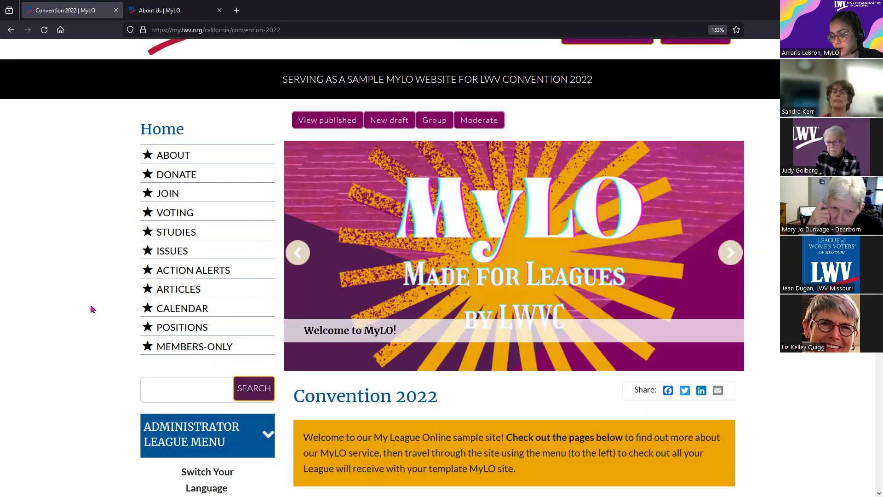
scroll(175, 266, down, 6)
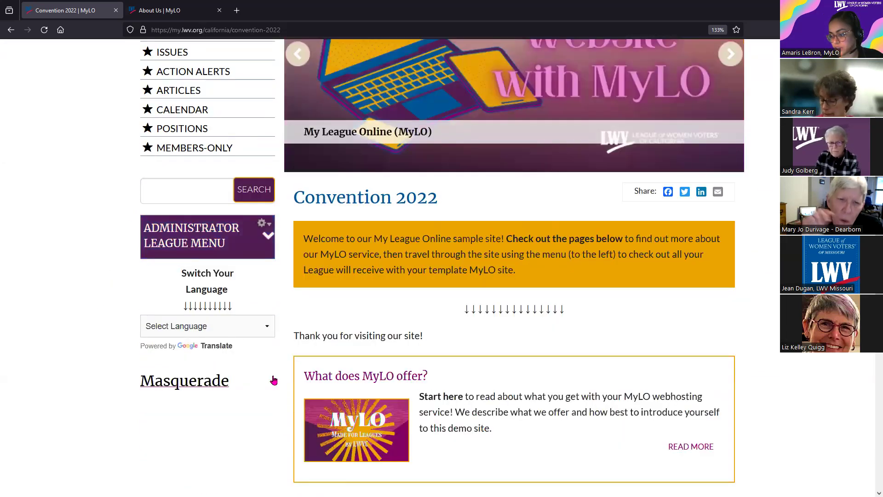
click(721, 364)
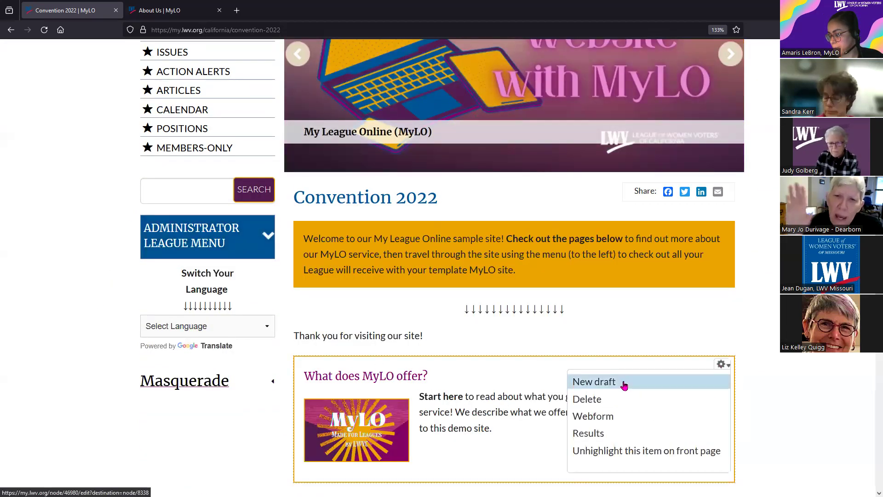
click(624, 385)
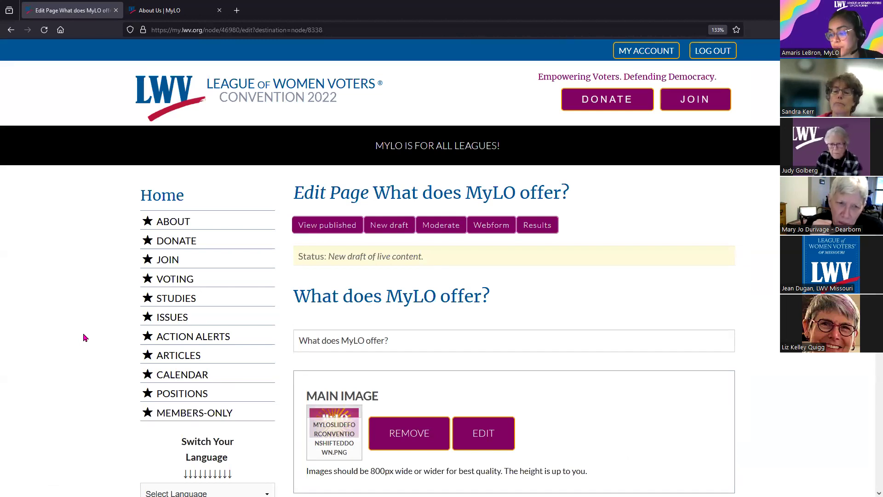
- Look at the main image's edit settings, close them without changes and remove the main image from the page draft
scroll(87, 343, down, 4)
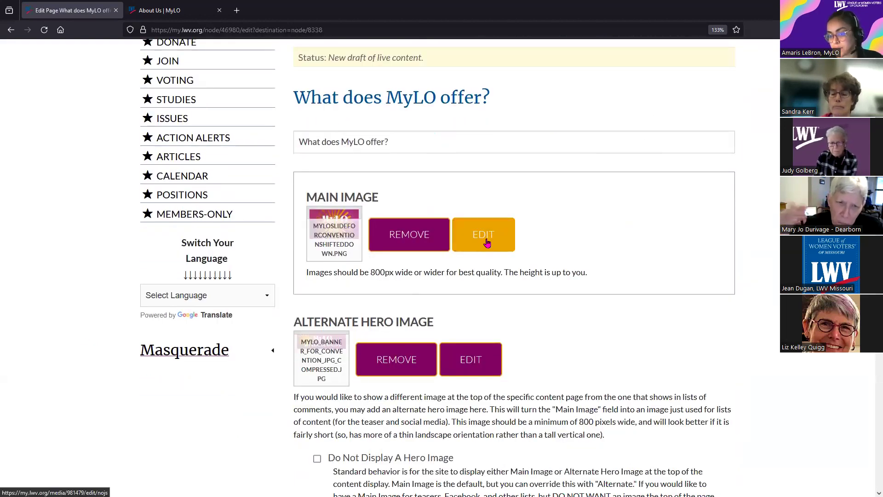
click(487, 242)
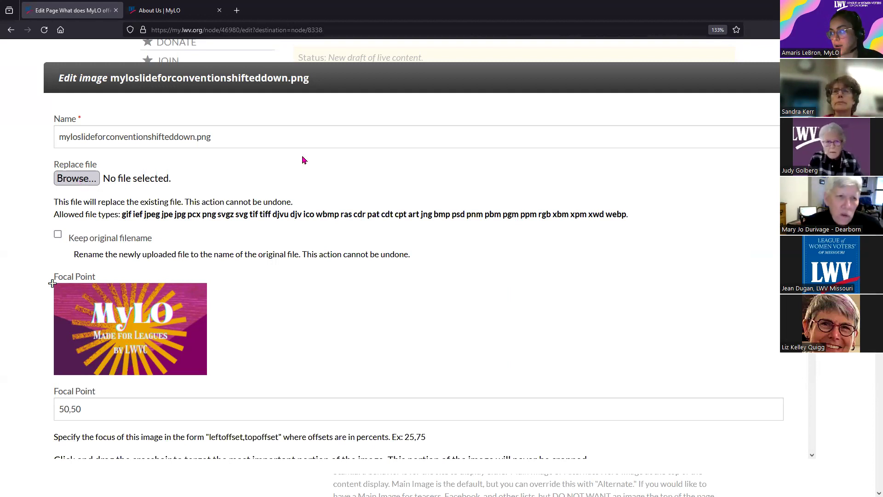
key(Escape)
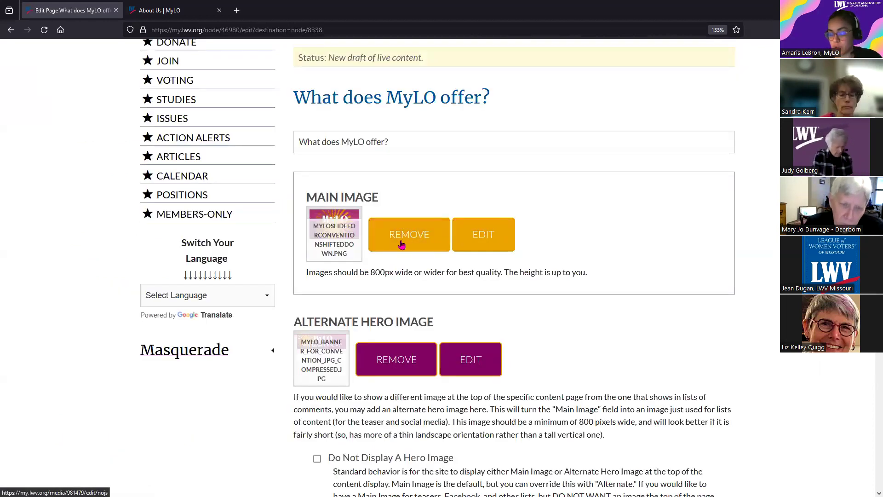
click(401, 238)
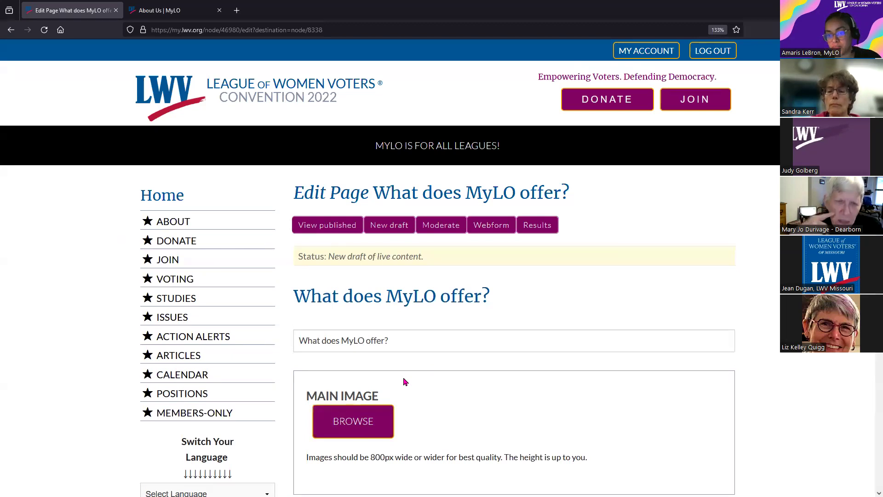
- Add an empty paragraph below the "Welcome!" heading in the page body
scroll(405, 386, down, 12)
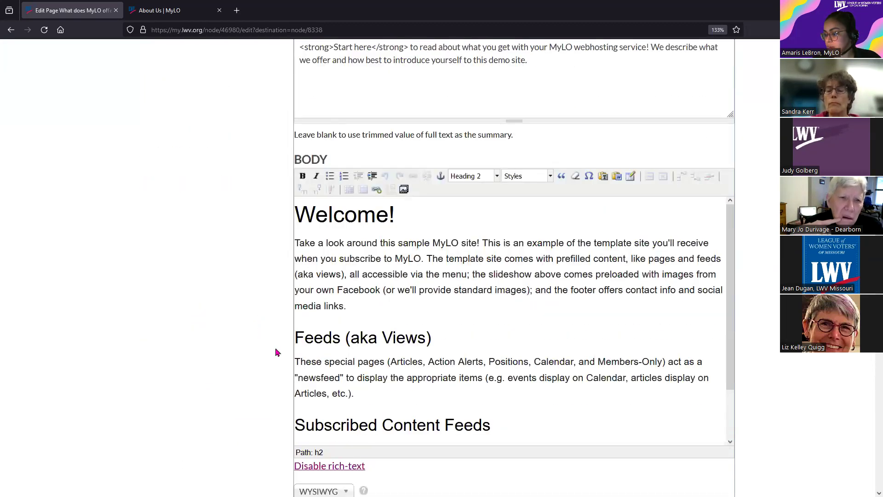
scroll(257, 299, down, 4)
scroll(250, 300, up, 7)
scroll(244, 322, down, 3)
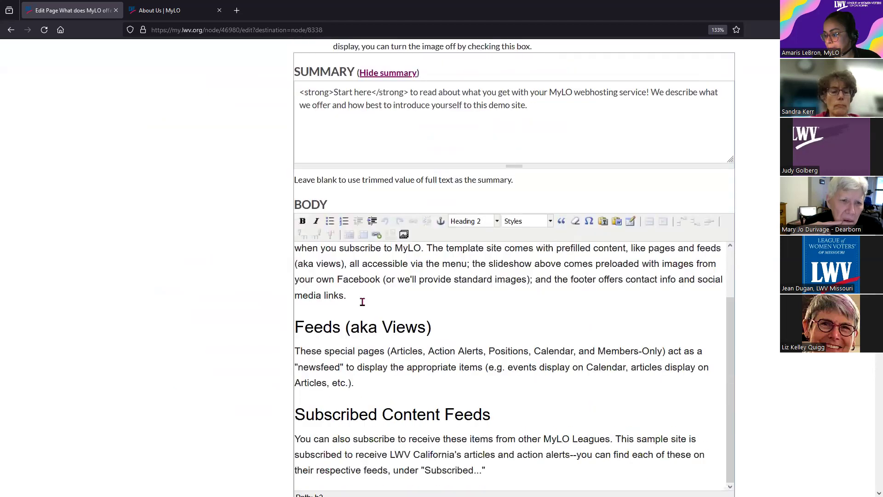
scroll(362, 301, up, 2)
click(420, 258)
key(Return)
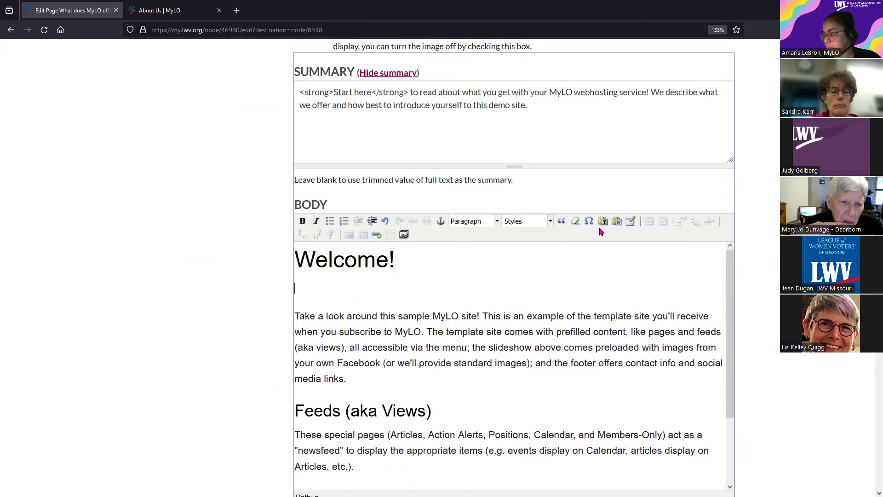
- Insert the library image January 202447041.png below the "Welcome!" heading with the alt text "EVG"
click(404, 234)
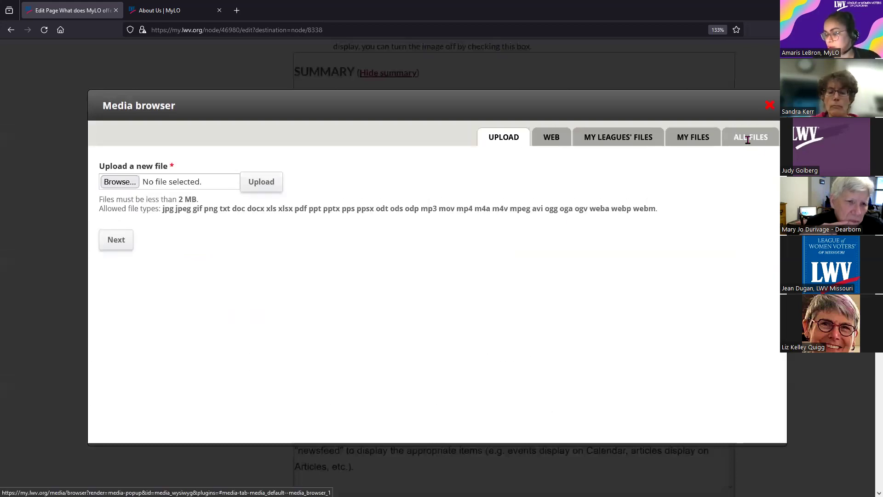
click(748, 140)
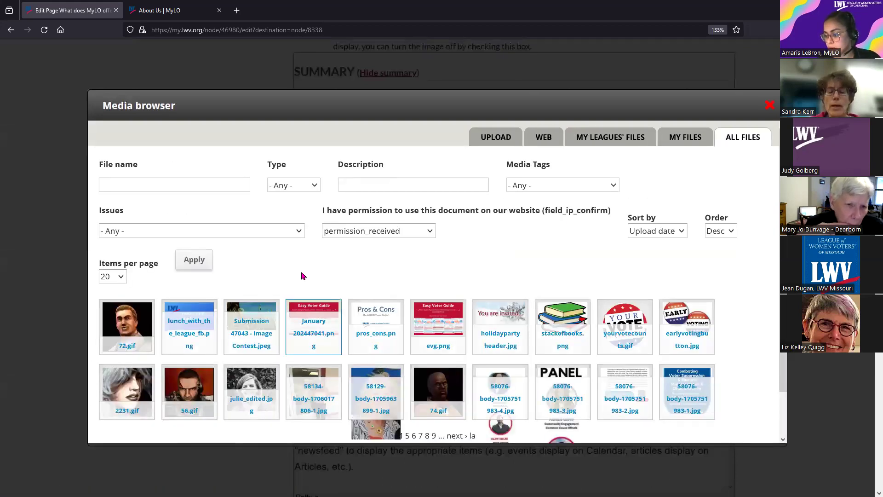
scroll(119, 428, down, 1)
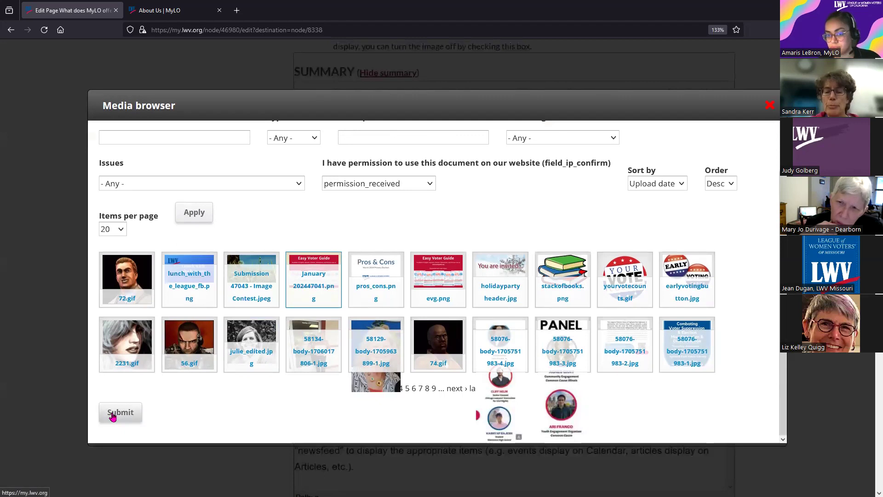
click(113, 414)
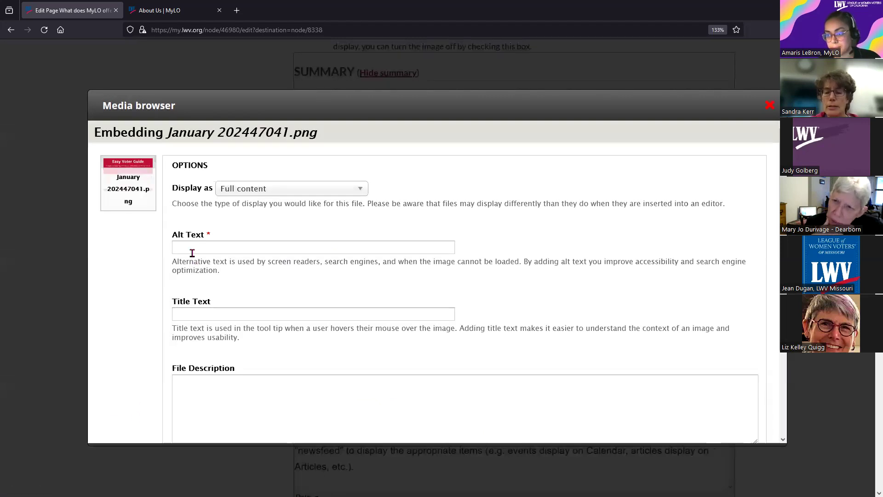
click(192, 246)
text(EVG)
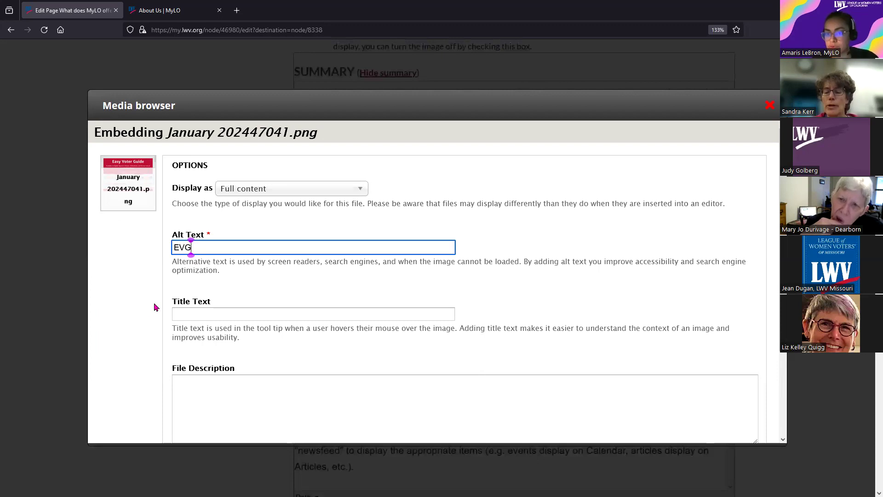
scroll(138, 367, down, 2)
click(122, 422)
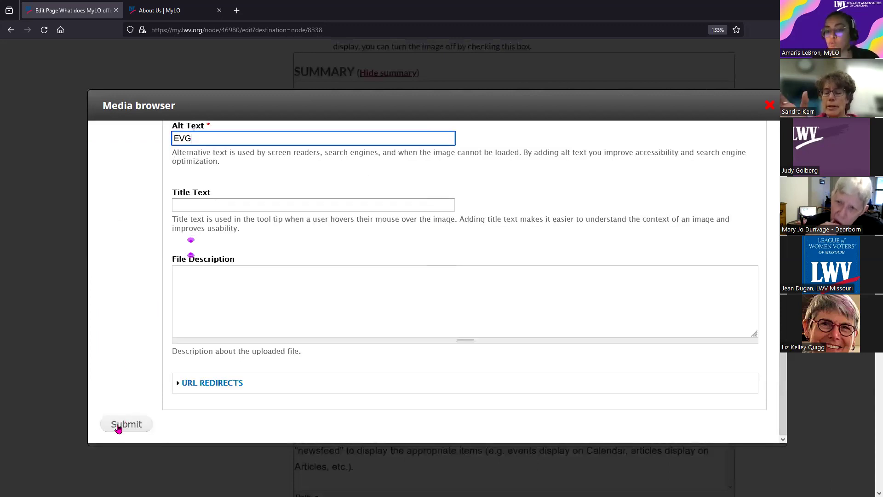
click(427, 369)
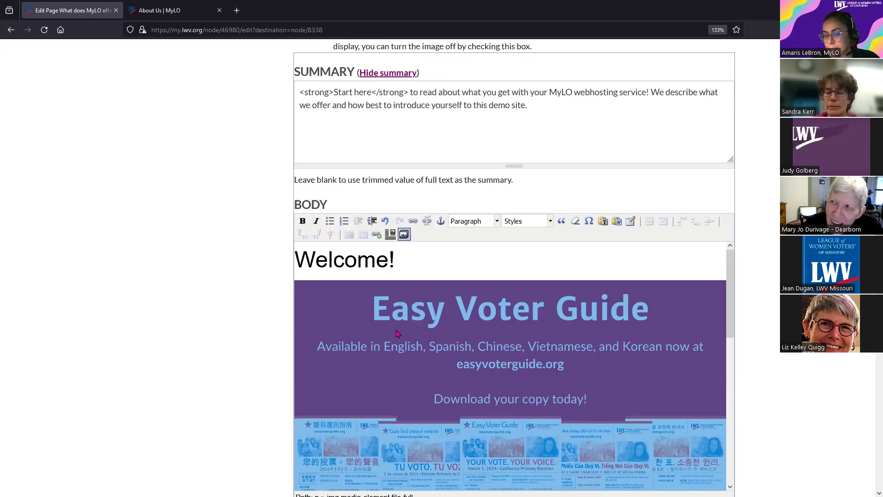
- Change the inserted Easy Voter Guide image's display format to Preview
scroll(398, 335, down, 3)
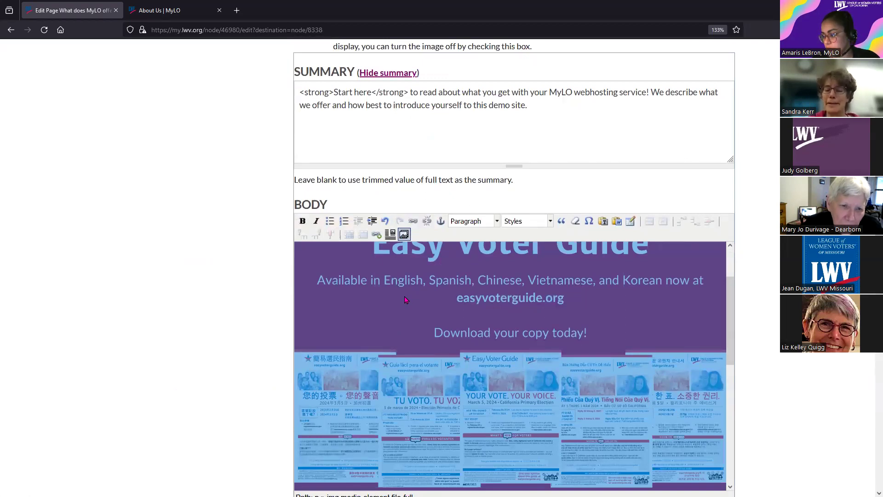
scroll(410, 337, up, 6)
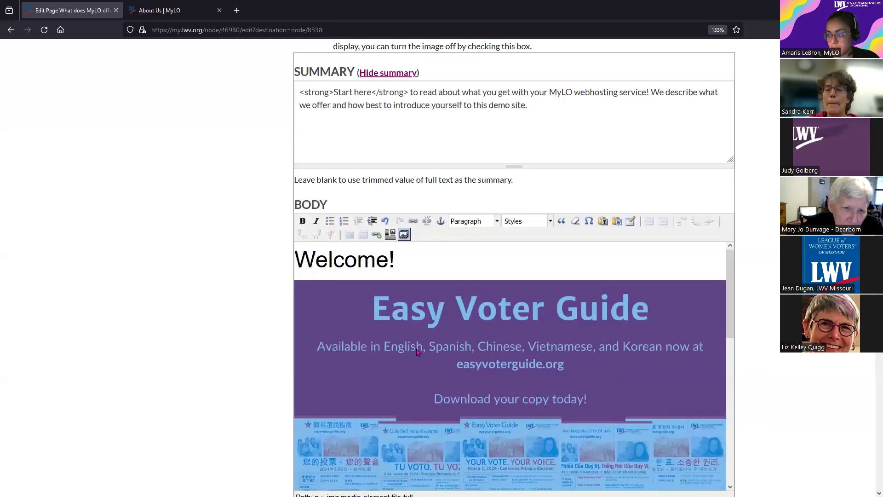
scroll(420, 406, down, 3)
scroll(419, 407, up, 2)
click(394, 322)
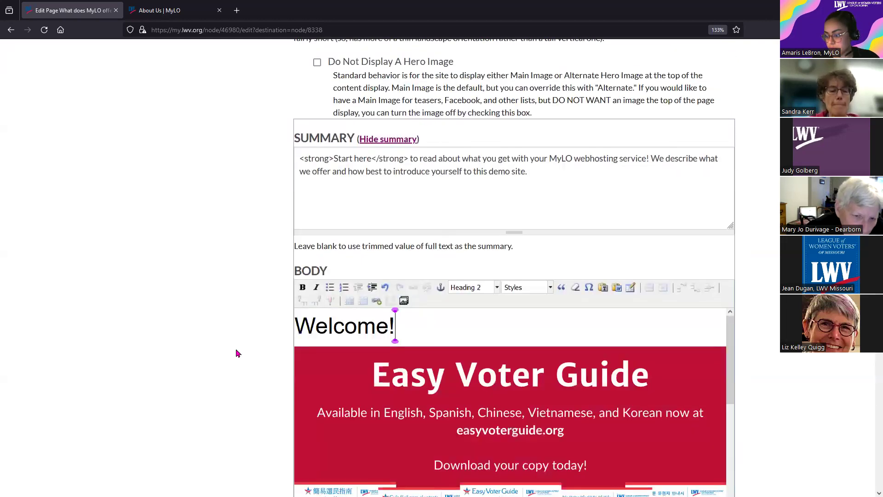
scroll(236, 351, down, 4)
click(472, 250)
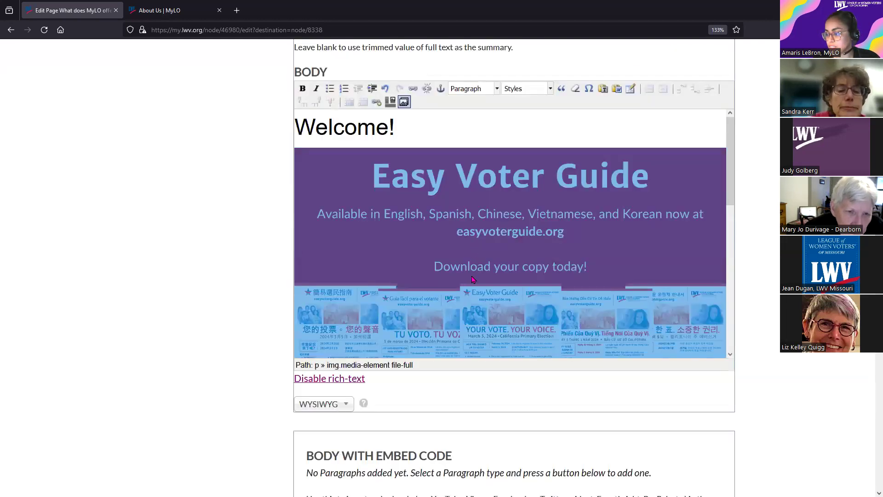
click(404, 102)
click(245, 195)
click(236, 270)
scroll(126, 393, down, 3)
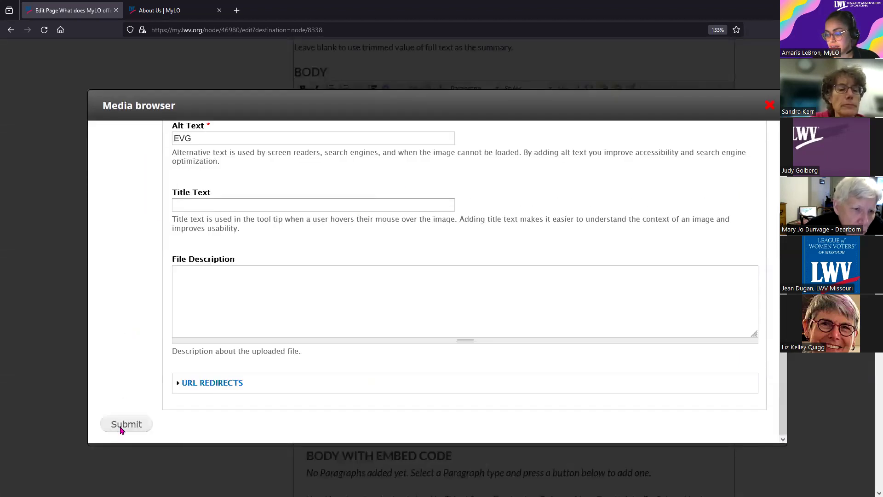
click(125, 424)
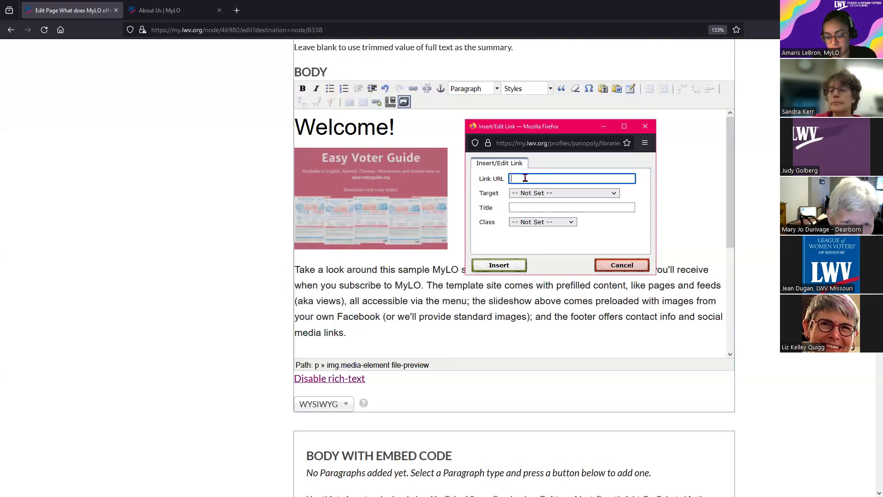
text(https)
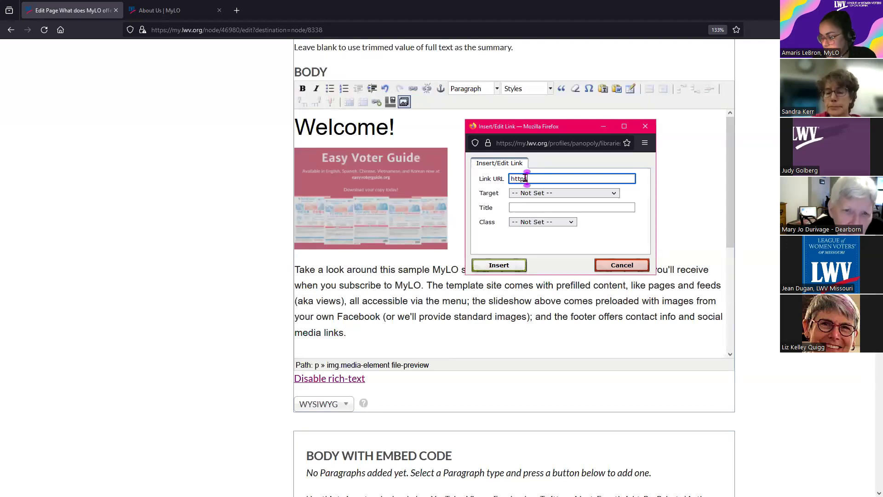
text(://easyvot)
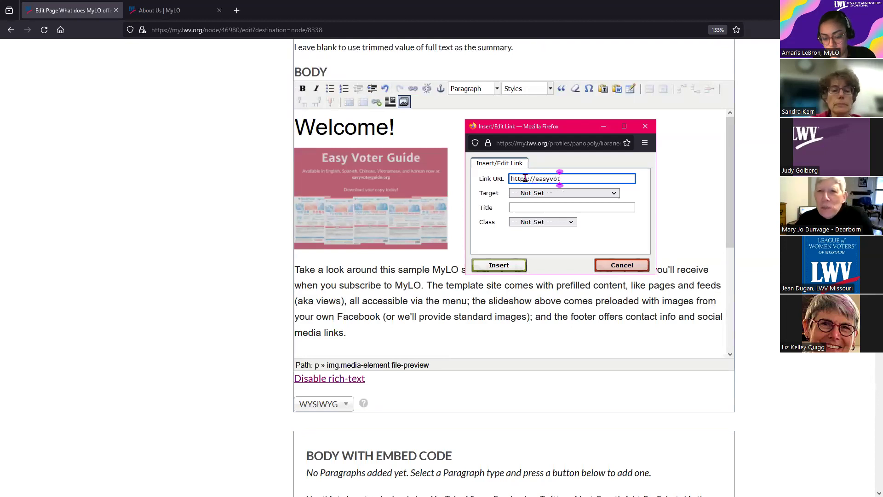
text(erguide.org)
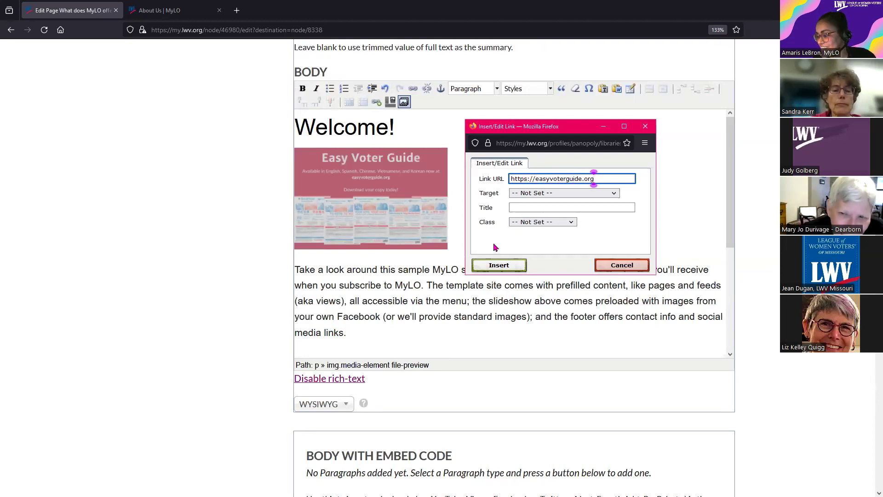
click(502, 266)
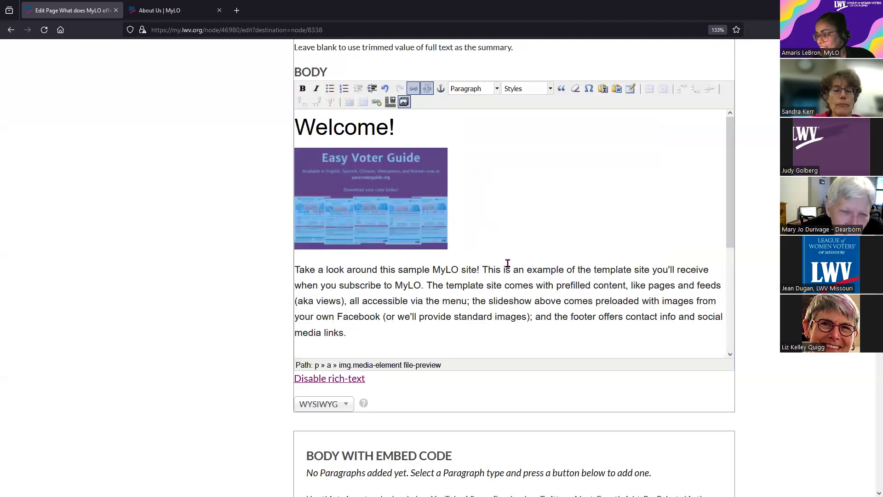
click(481, 231)
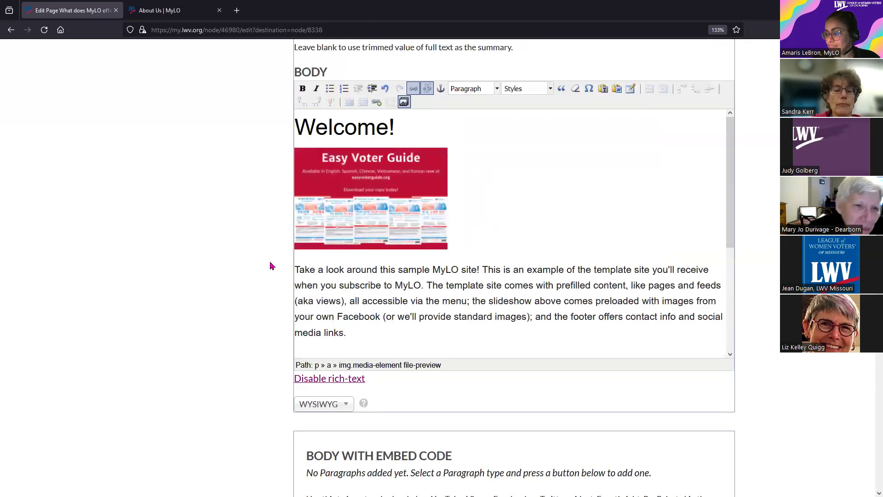
- Save the page edits and open the draft version of the "What does MyLO offer?" page
scroll(250, 289, down, 10)
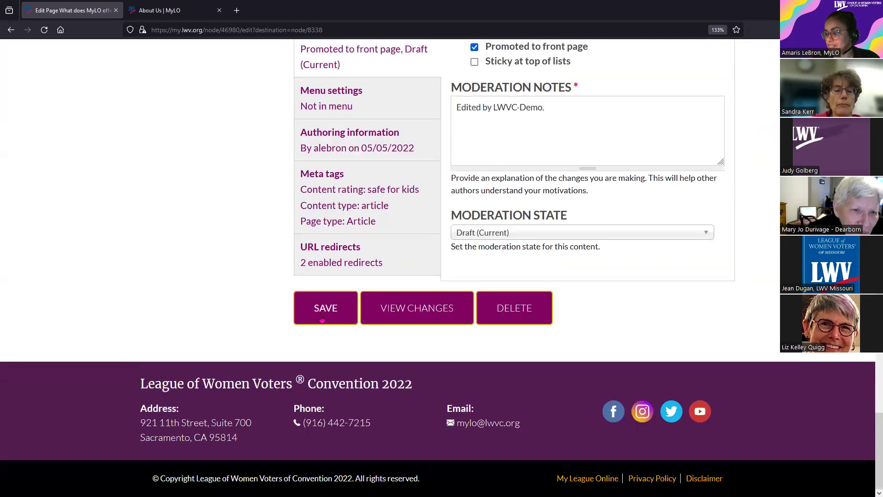
click(322, 318)
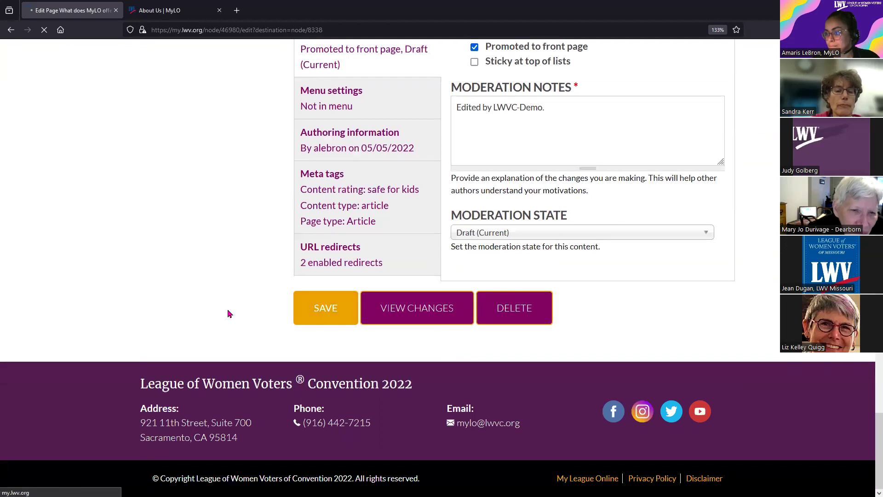
scroll(416, 312, down, 8)
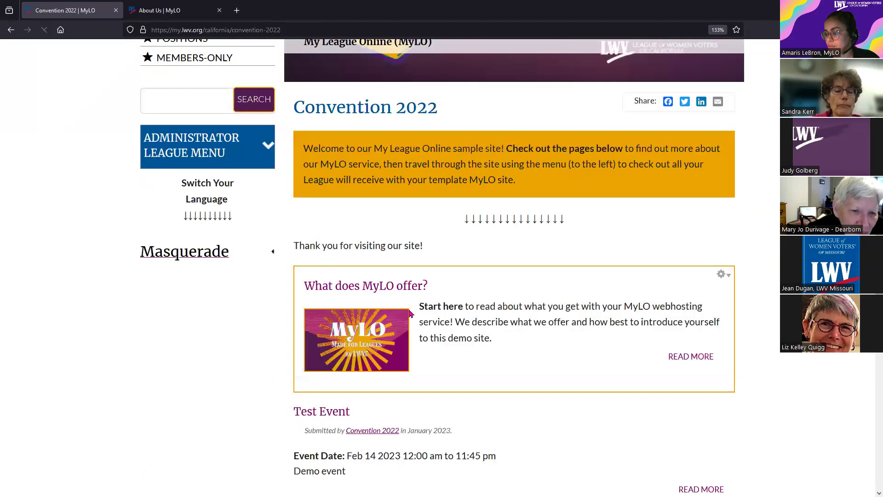
click(383, 289)
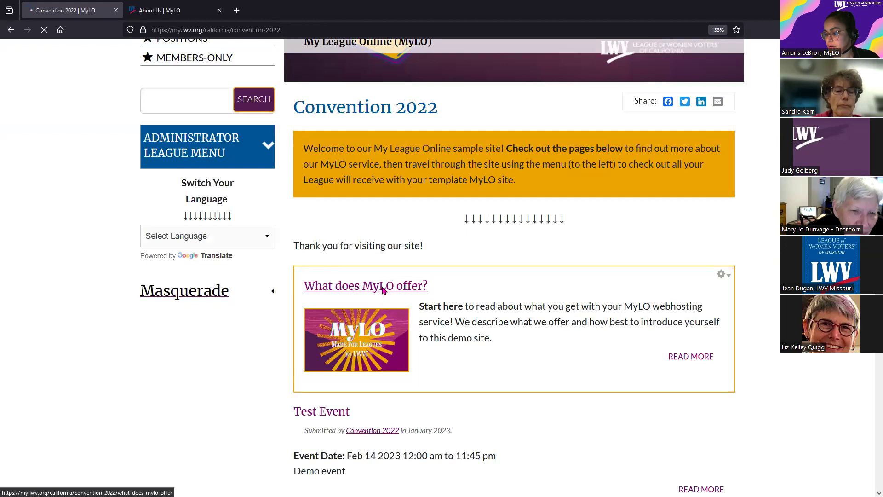
scroll(377, 289, down, 8)
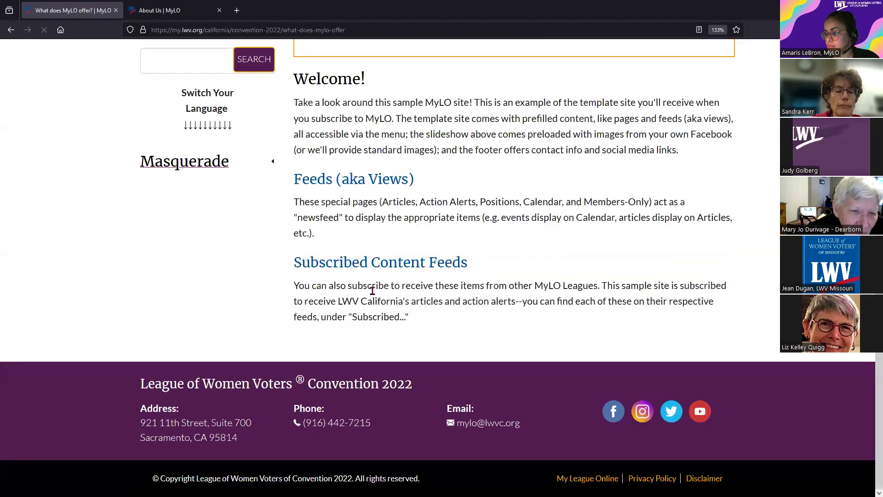
scroll(381, 239, up, 8)
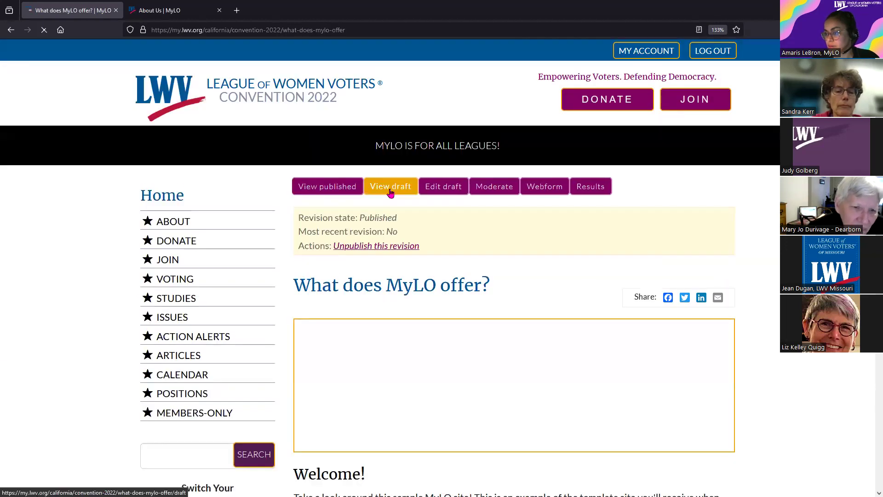
click(390, 188)
scroll(352, 215, down, 5)
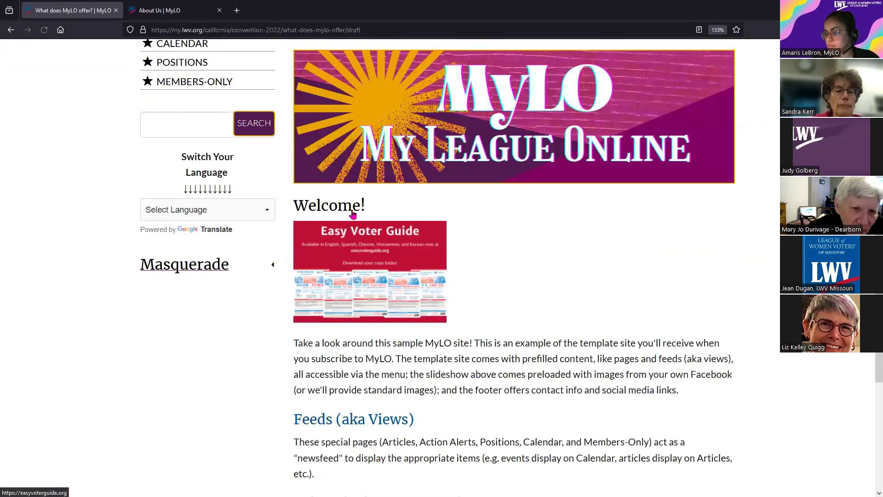
- Test the Easy Voter Guide image's link in the draft twice, closing the opened site each time
scroll(366, 209, down, 2)
click(353, 261)
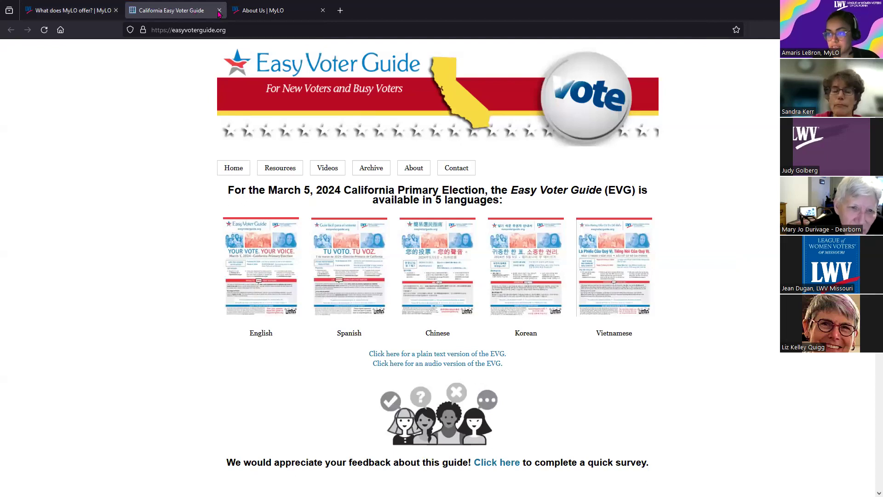
click(219, 11)
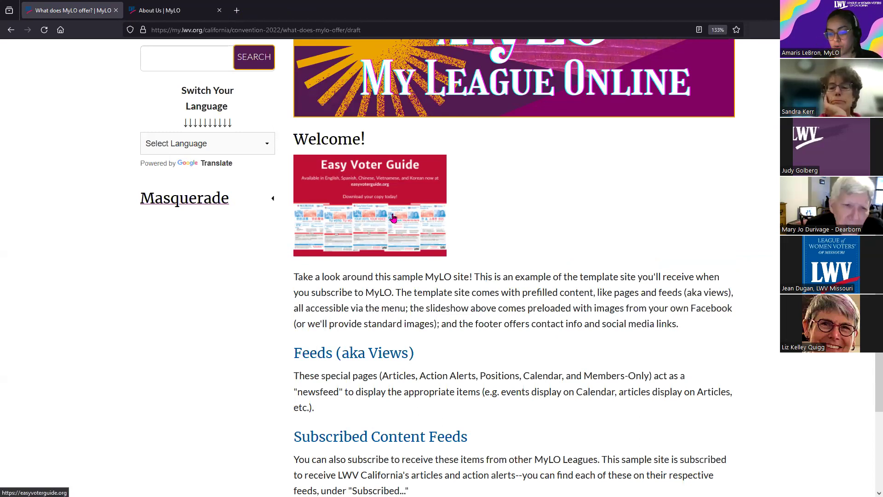
click(382, 218)
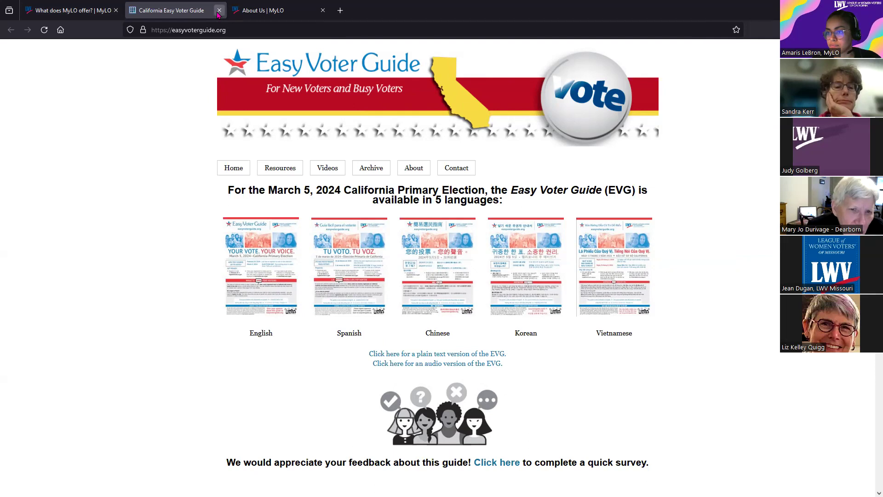
click(219, 10)
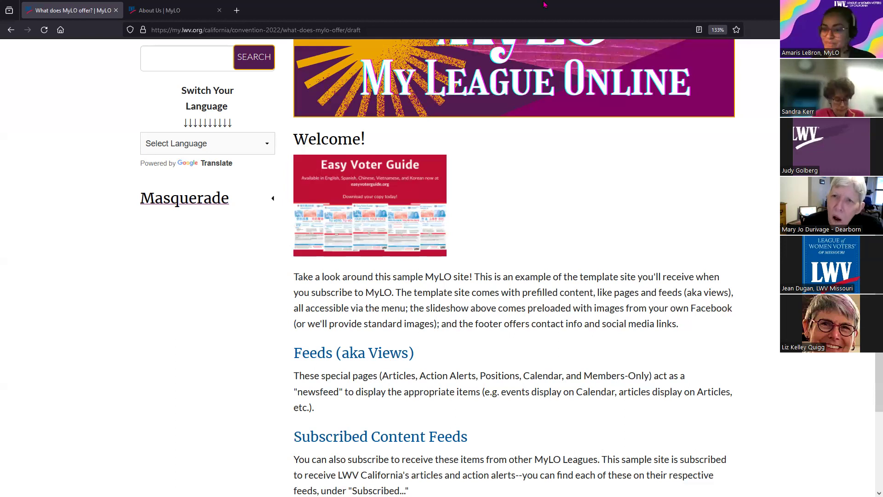
- Switch to Microsoft Edge and open the my.lwv.org homepage
key(alt+Tab)
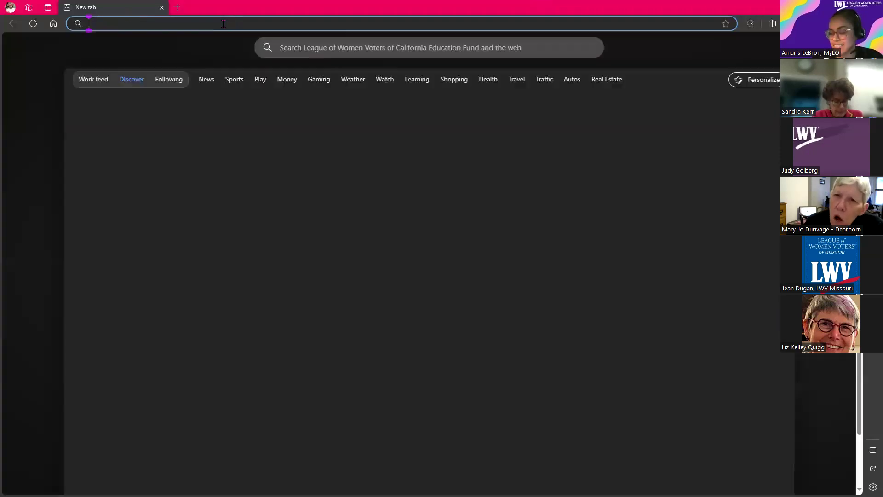
click(223, 24)
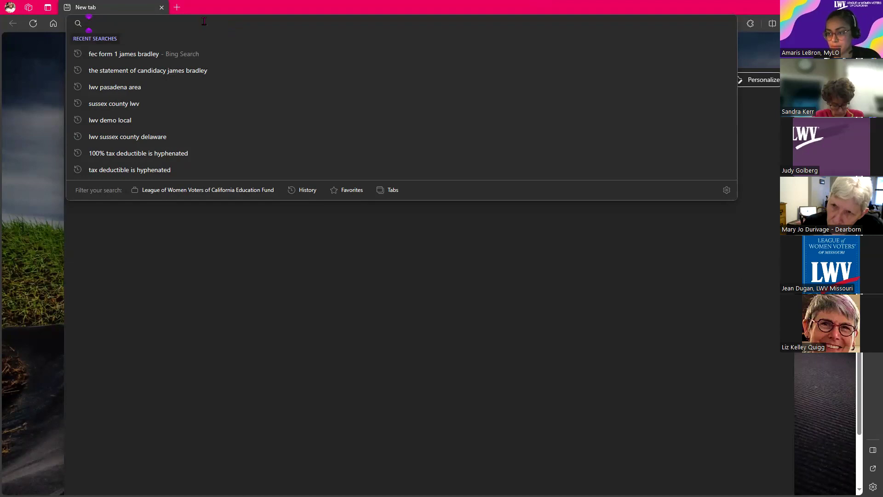
text(my)
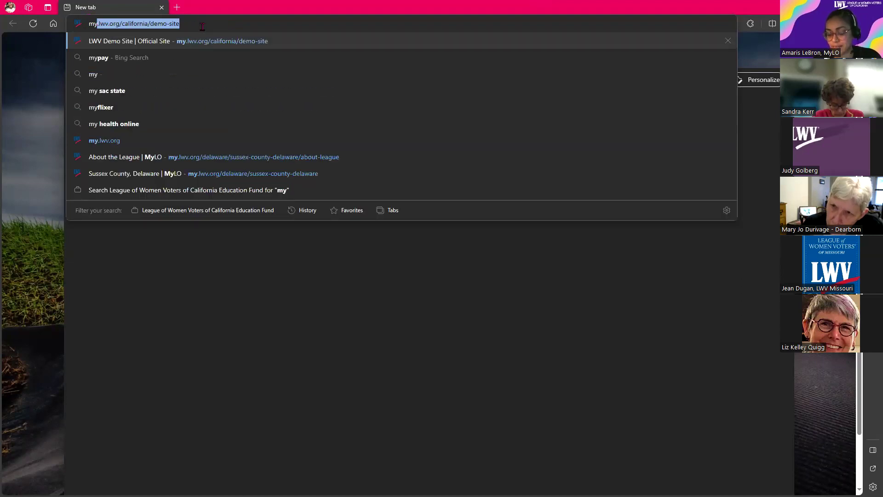
key(Return)
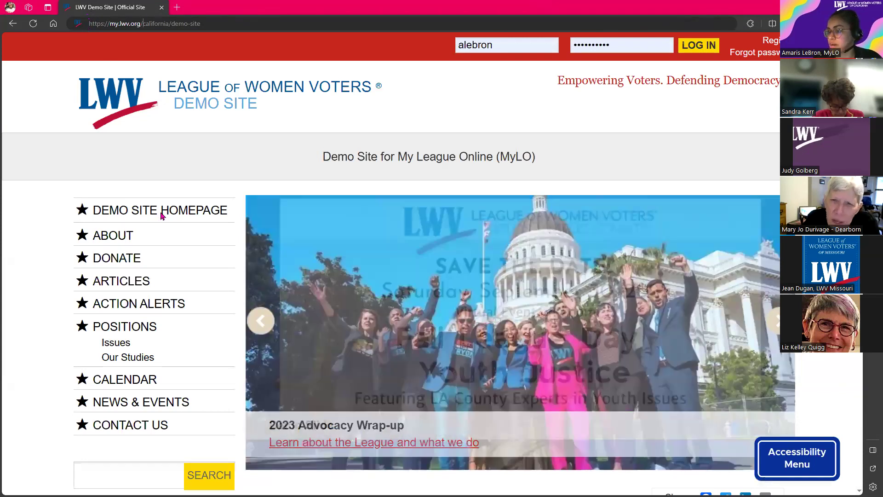
key(shift+End)
key(Delete)
key(Return)
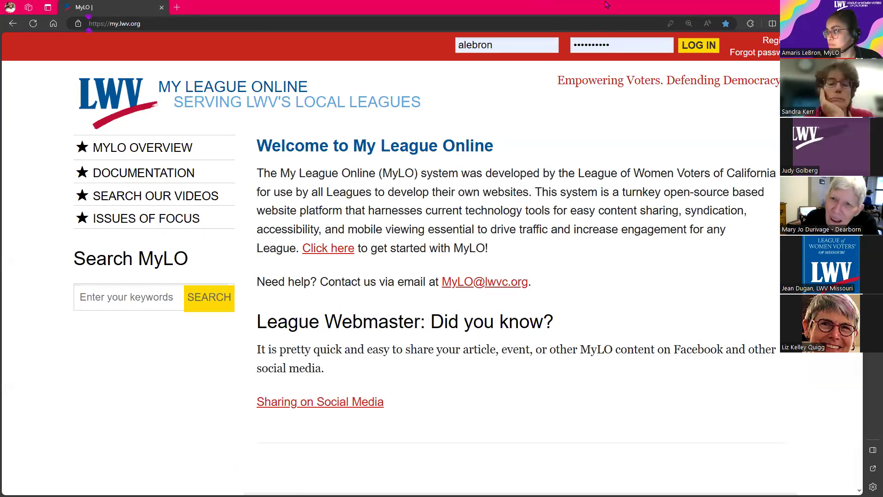
- Switch back to Firefox and open the Convention 2022 site's home page
key(alt+Tab)
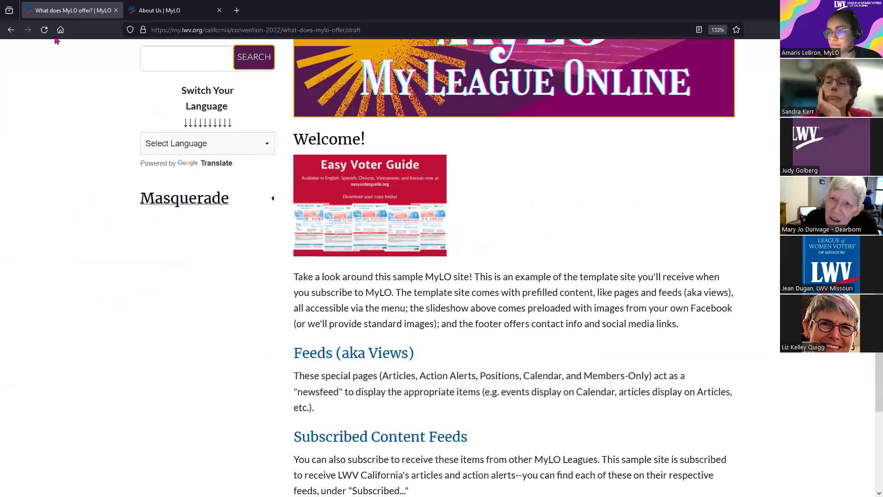
click(294, 30)
scroll(118, 269, up, 10)
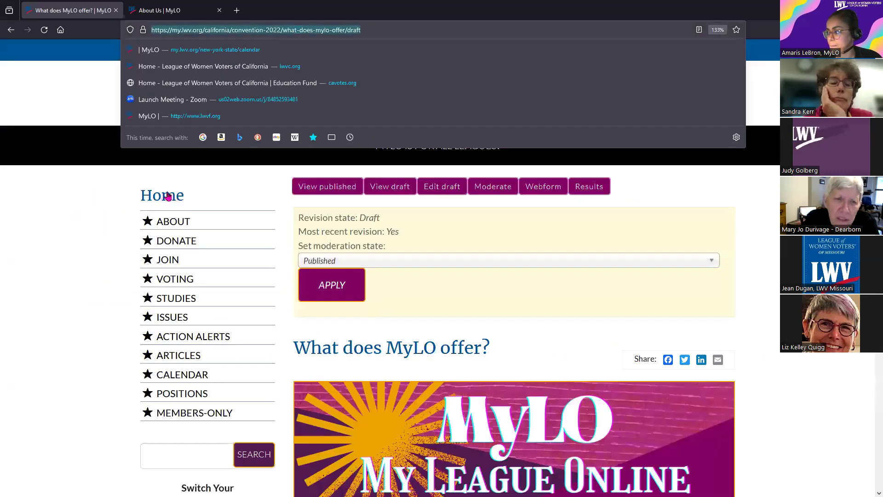
click(168, 196)
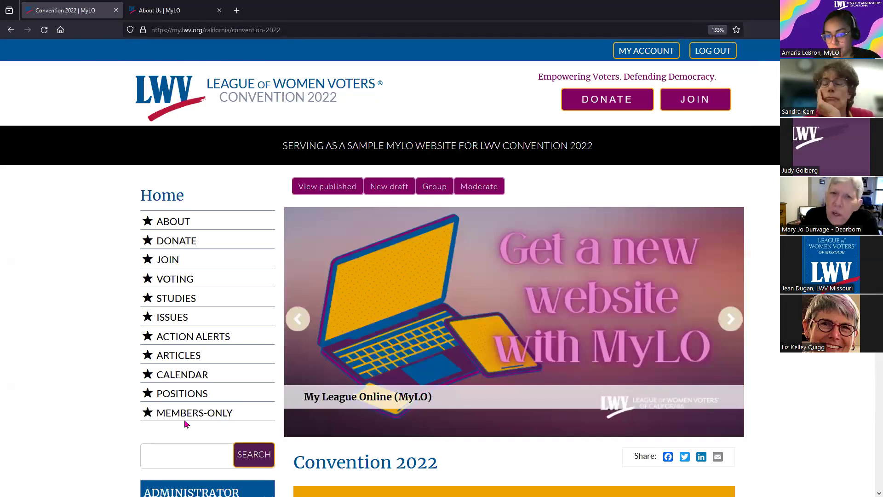
- Switch to Microsoft Edge and open lwvc.org in a new tab
key(alt+Tab)
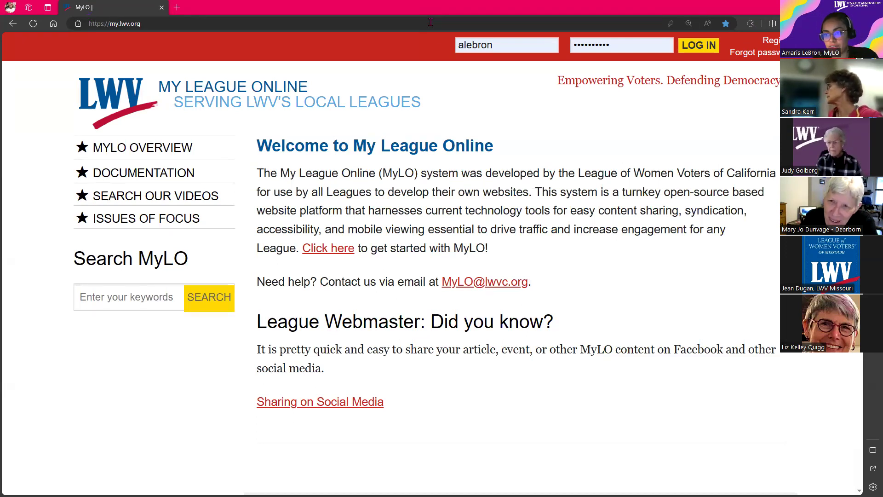
click(177, 7)
text(lwvc.org)
key(Return)
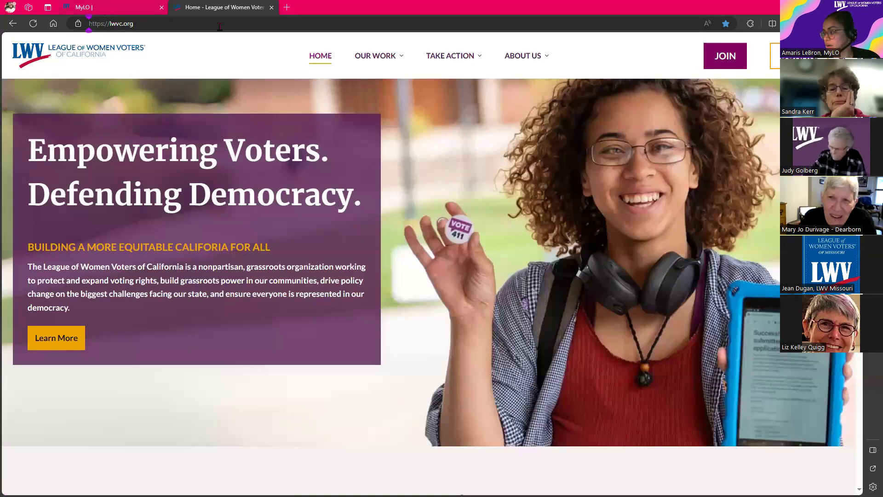
click(592, 25)
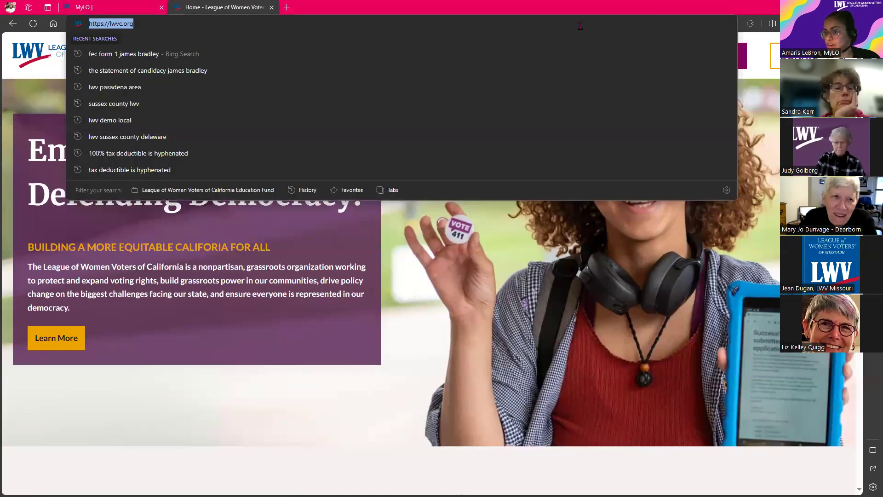
click(21, 96)
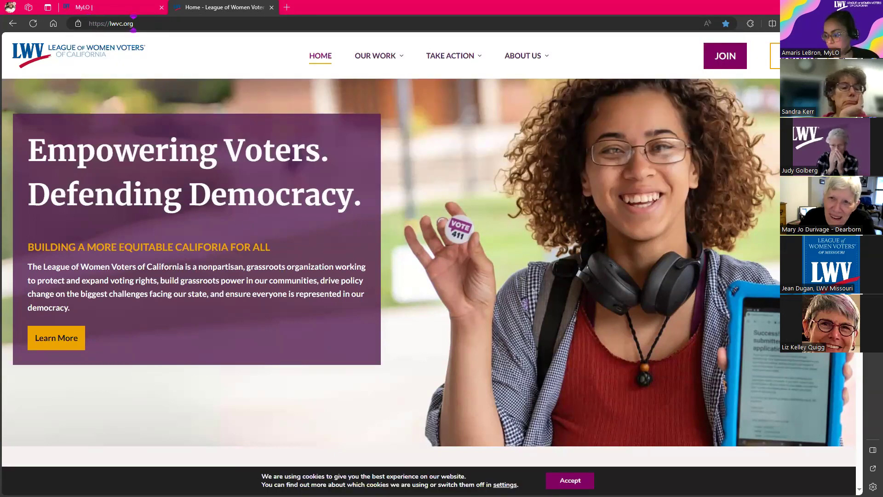
key(alt+Tab)
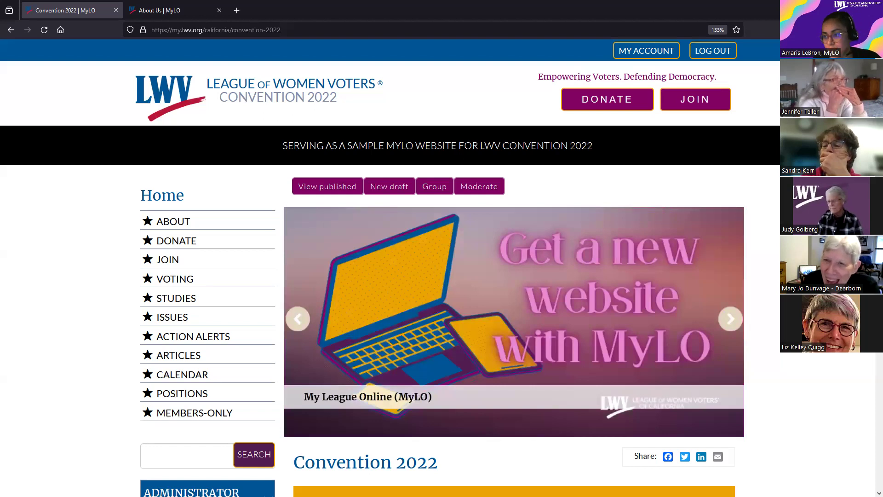
key(alt+Tab)
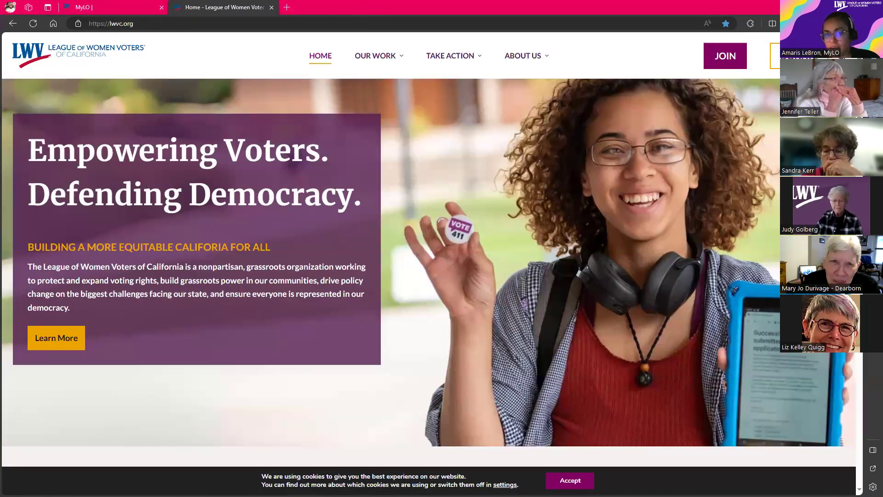
key(alt+Tab)
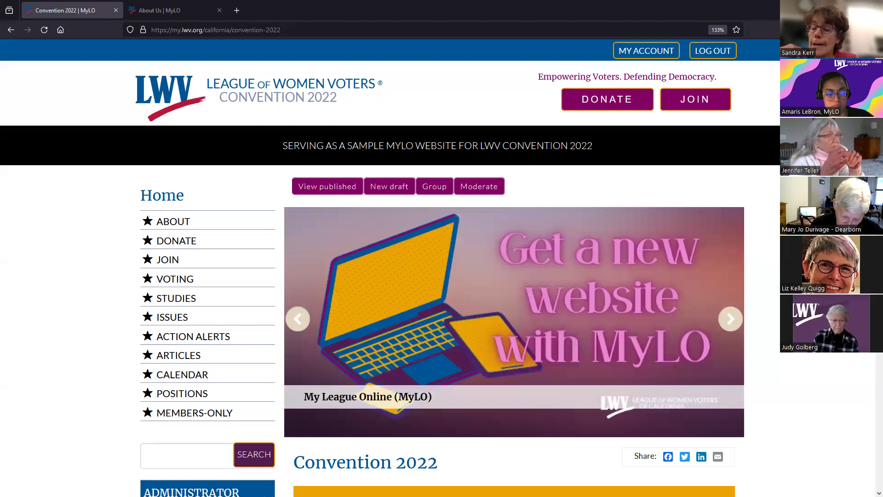
- Switch to Chrome and load Canva in place of the Google Translate Website Translator blog article
key(alt+Tab)
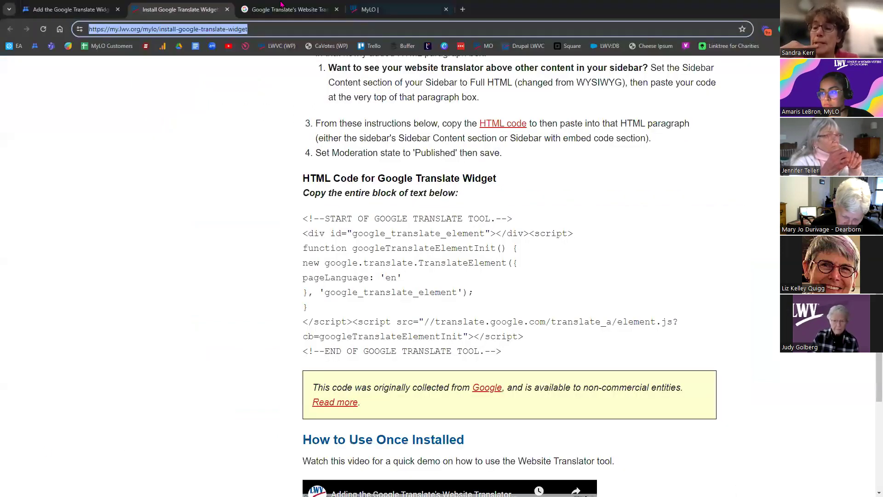
click(292, 10)
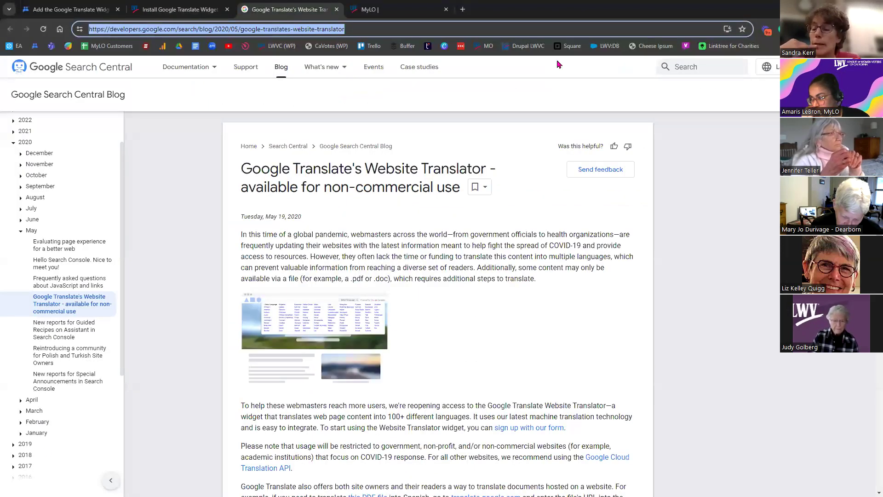
click(444, 47)
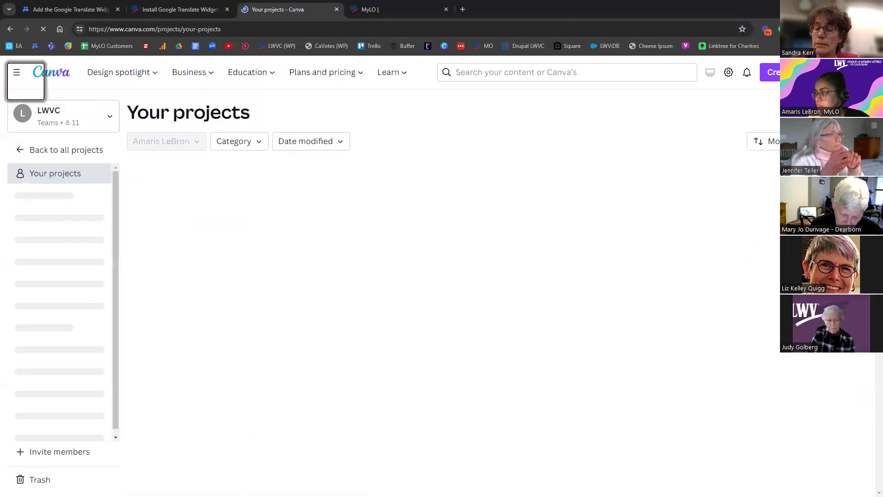
- Change the Canva team from LWVC to the Personal account and dismiss the pop-up on its home page
click(855, 72)
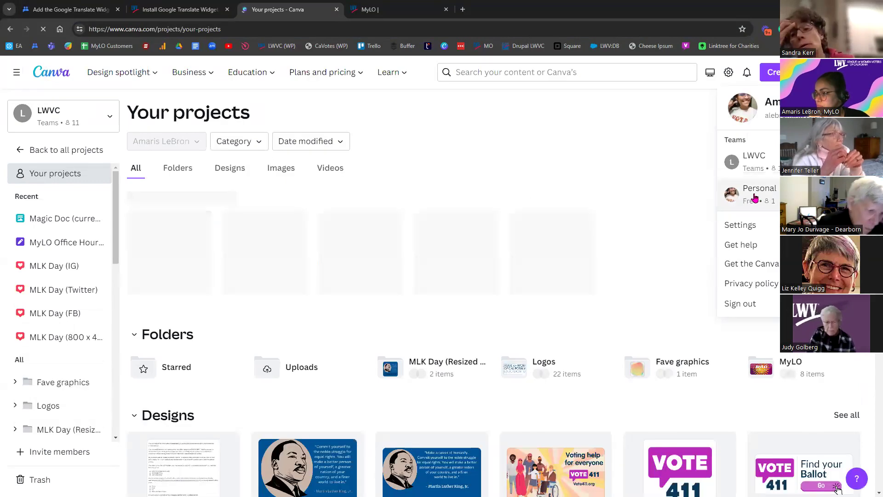
click(752, 197)
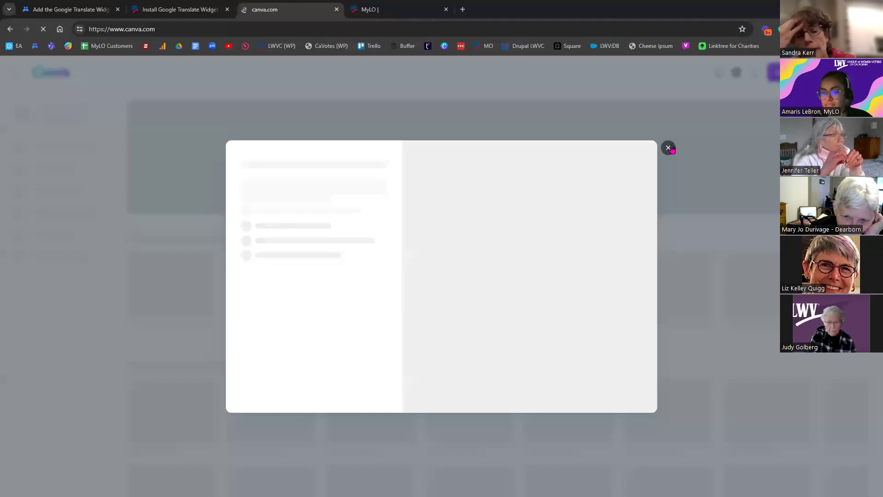
click(668, 147)
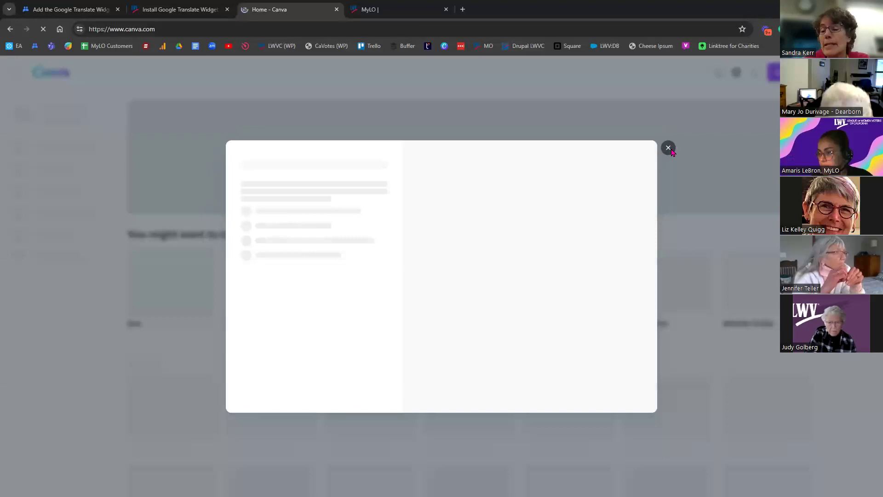
click(692, 255)
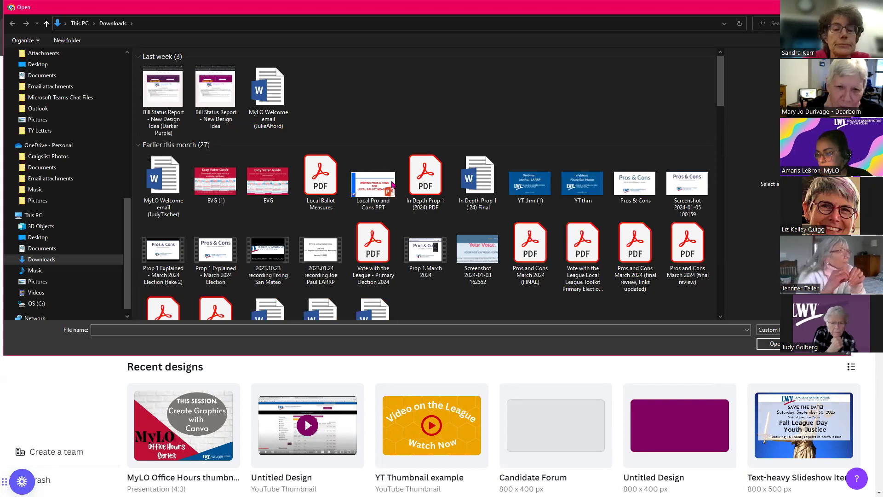
scroll(483, 207, down, 5)
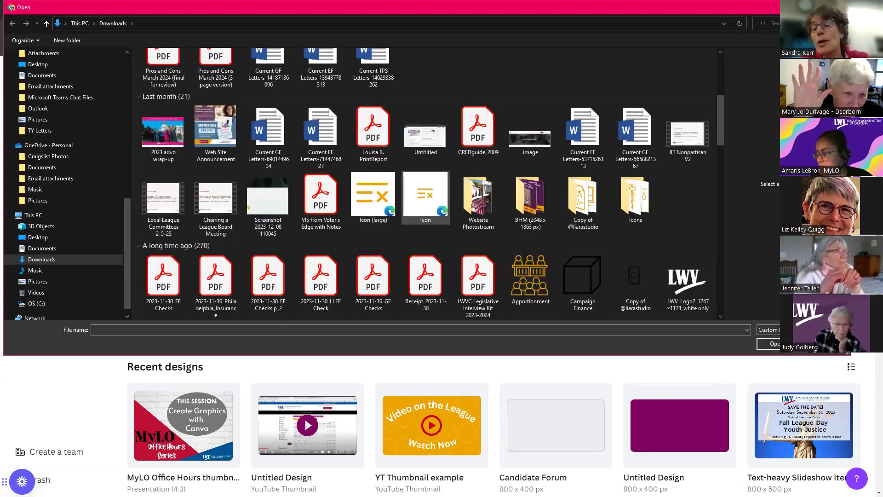
scroll(405, 183, up, 5)
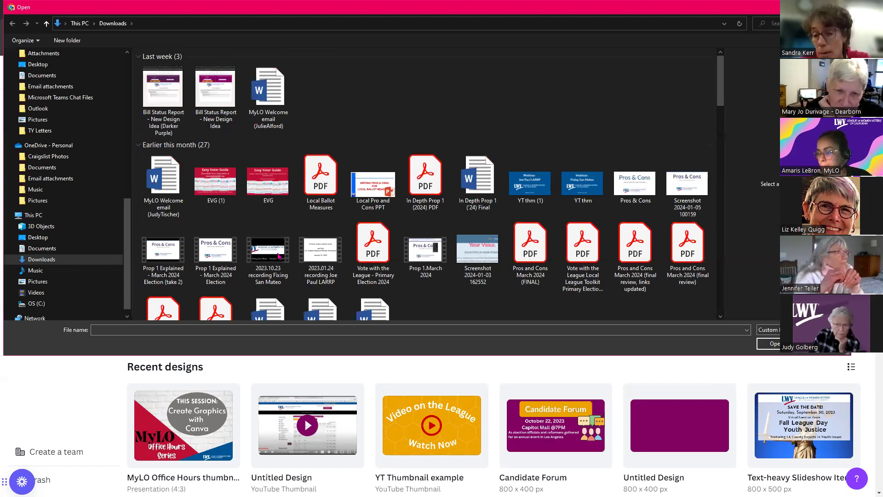
key(Escape)
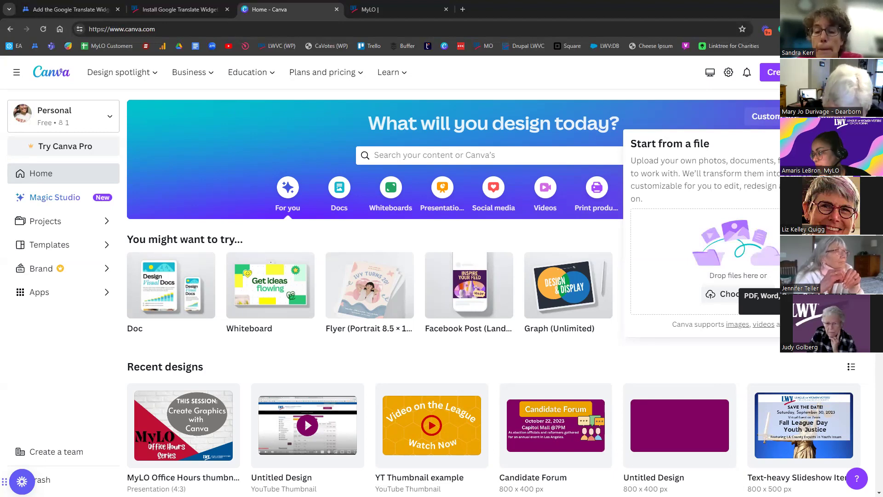
click(651, 364)
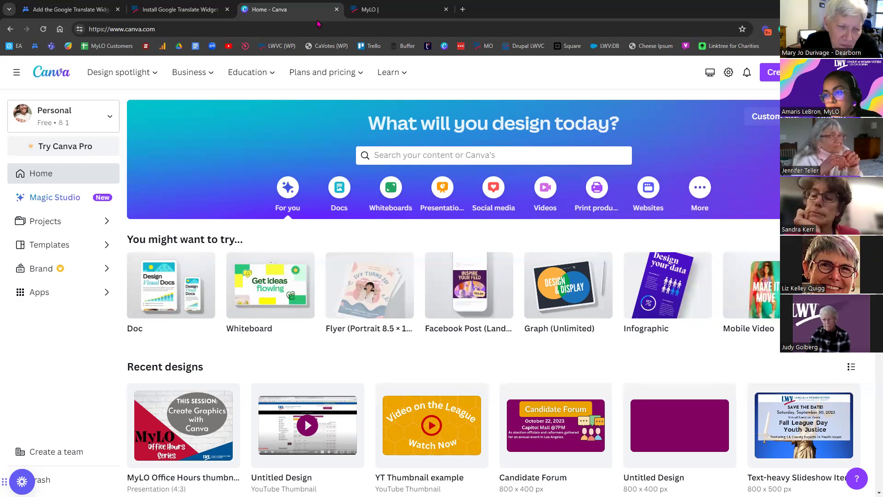
- Switch to the MyLO tab and load the Dearborn-Dearborn Heights League site at lwvddh.org
click(368, 10)
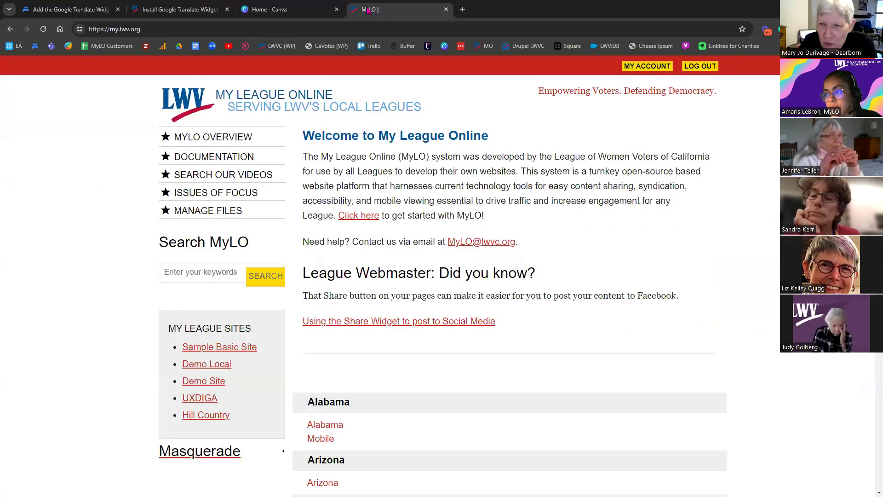
click(352, 26)
text(lwvddh)
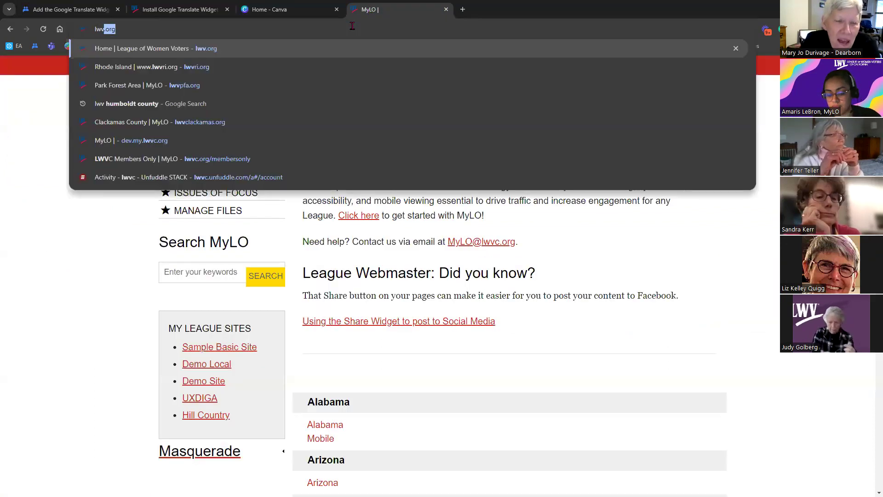
text(.org)
key(Return)
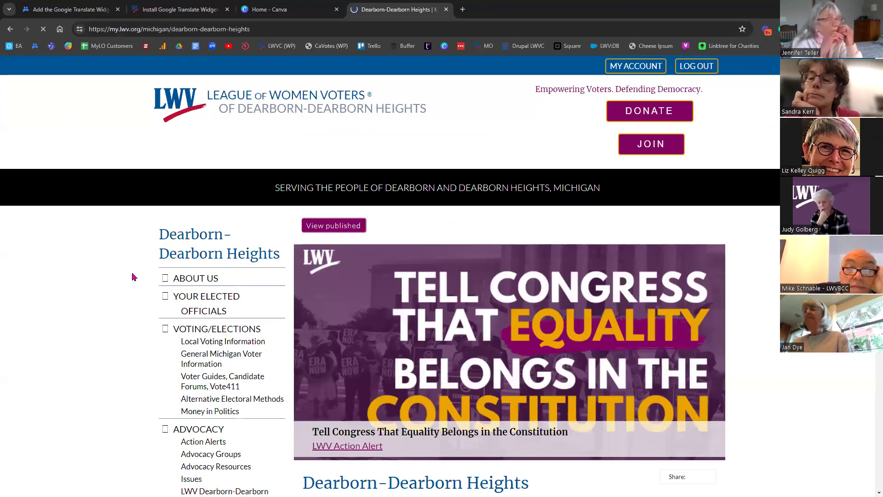
- Open the site's Alternative Electoral Methods page and look through its Ranked Choice Voting and National Popular Vote links
scroll(153, 358, down, 1)
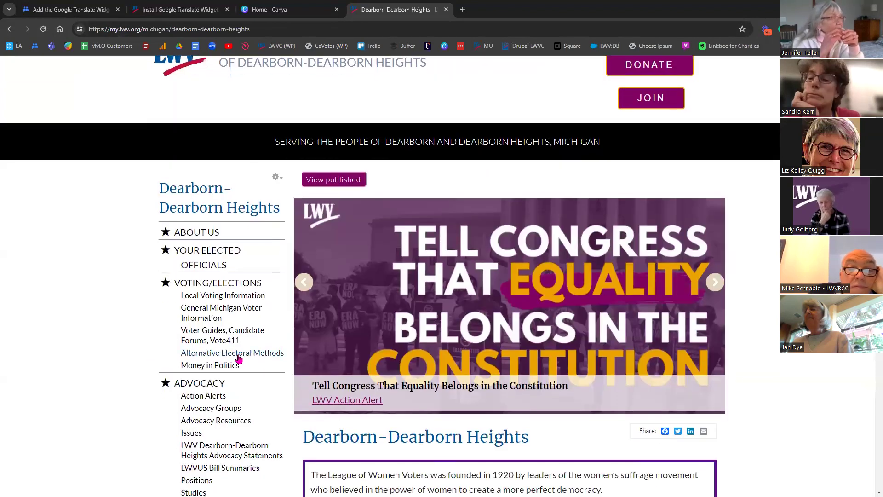
click(239, 358)
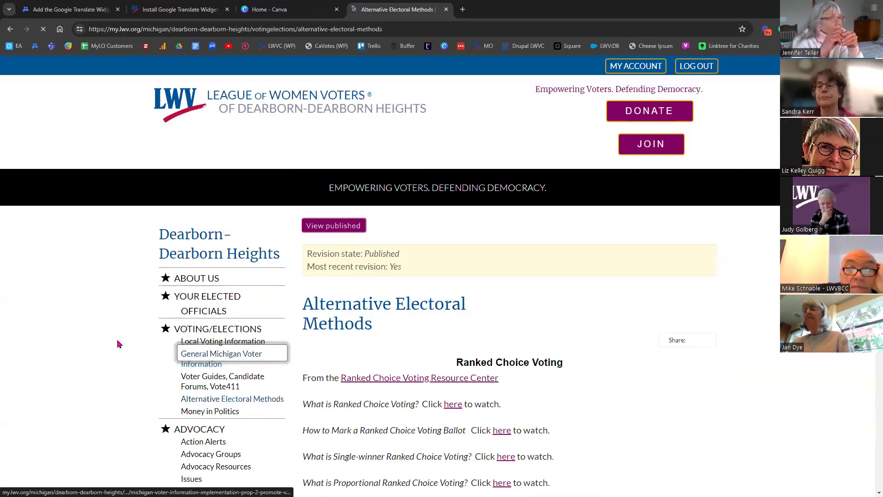
scroll(112, 296, down, 3)
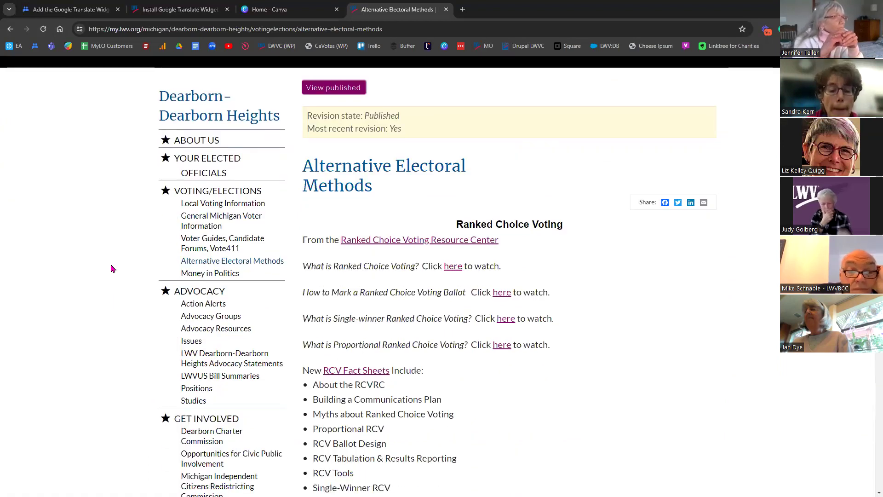
scroll(134, 335, down, 1)
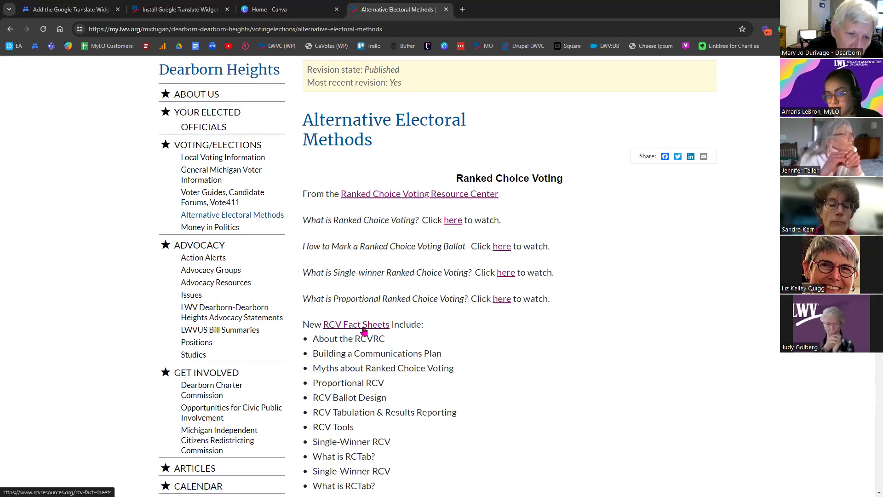
scroll(418, 342, down, 8)
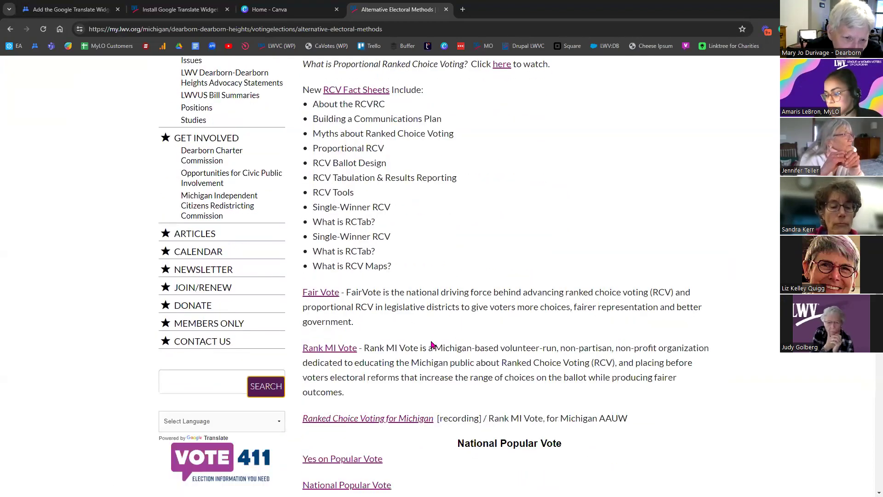
scroll(460, 346, down, 2)
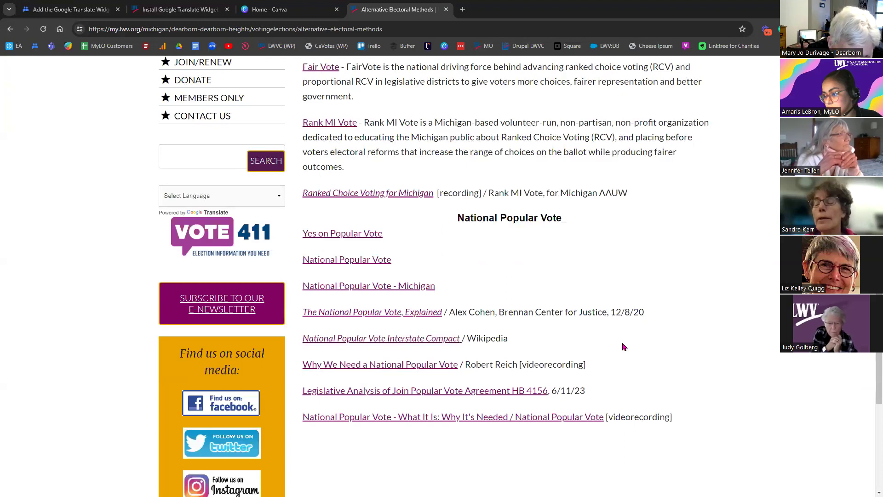
scroll(624, 346, up, 1)
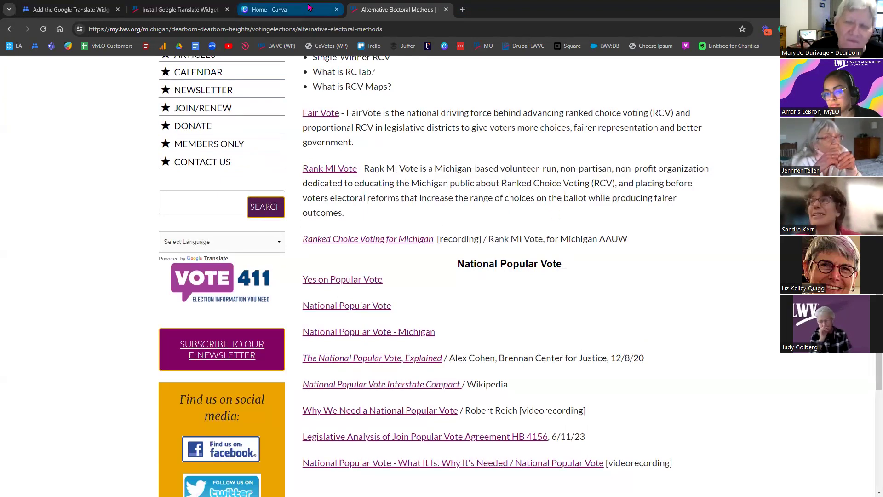
- Return to the Canva tab and load the national League site lwv.org in its place
mouse_move(302, 10)
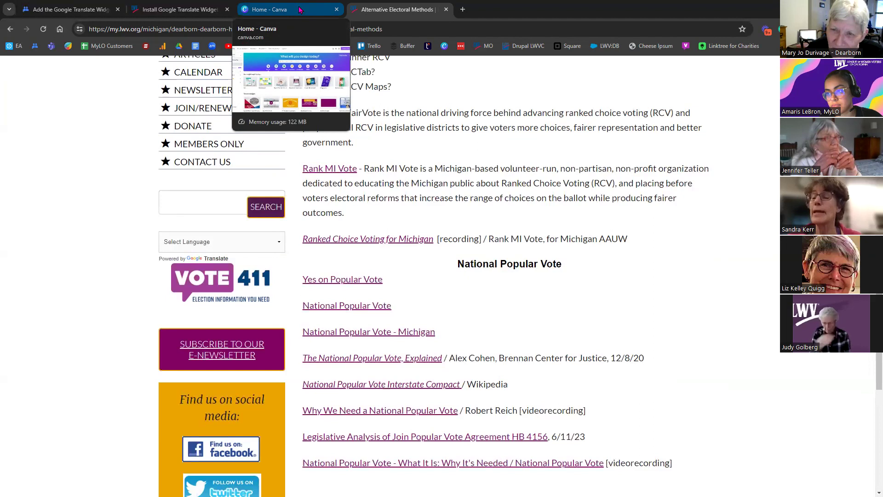
click(299, 9)
click(286, 25)
text(lwv.org)
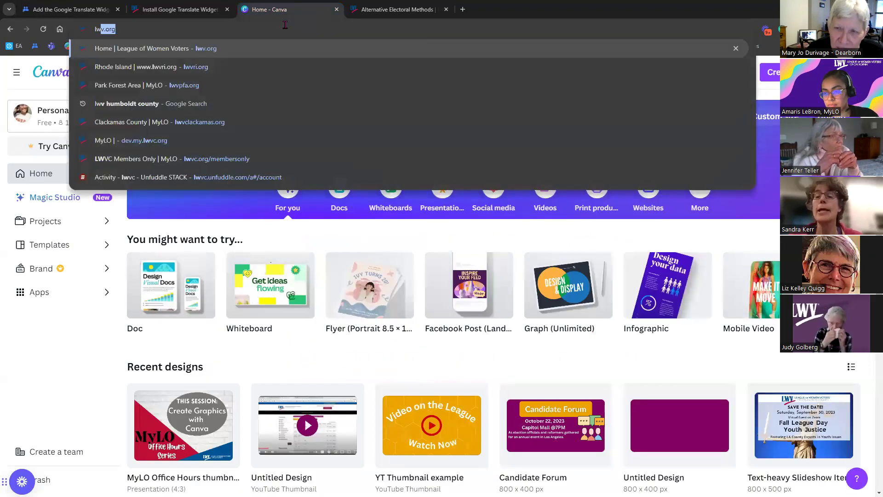
text(/m)
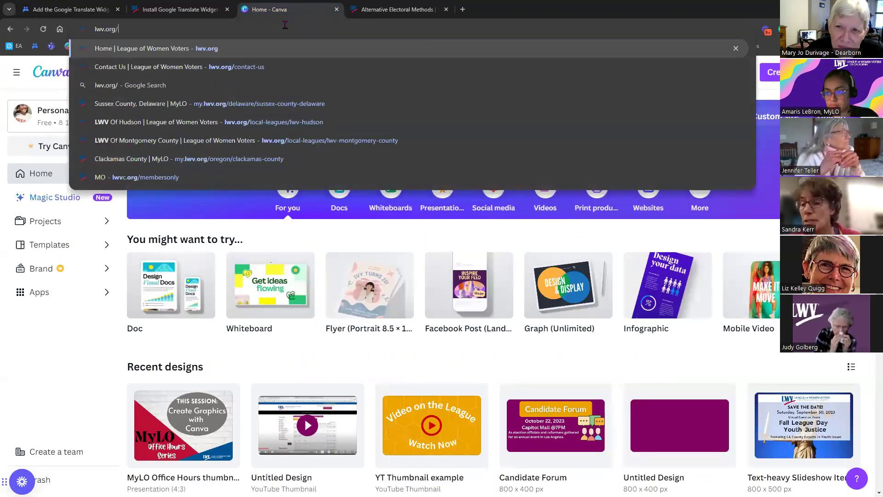
key(BackSpace)
key(BackSpace)
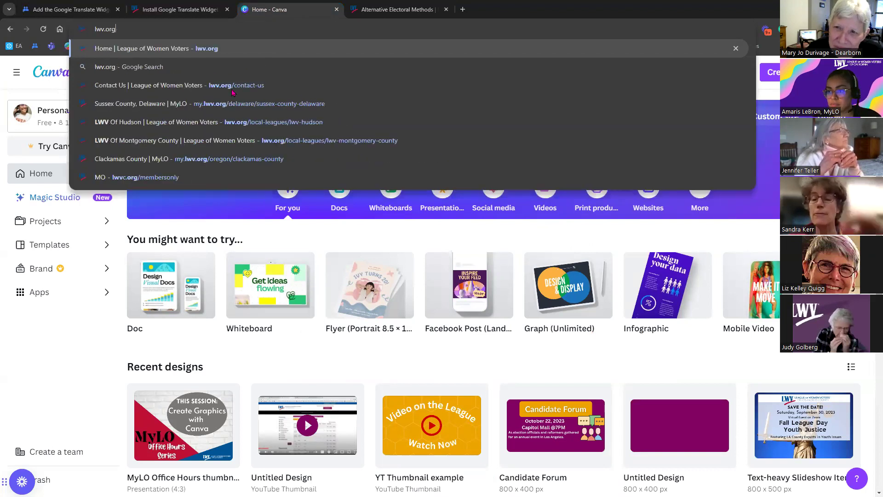
key(Return)
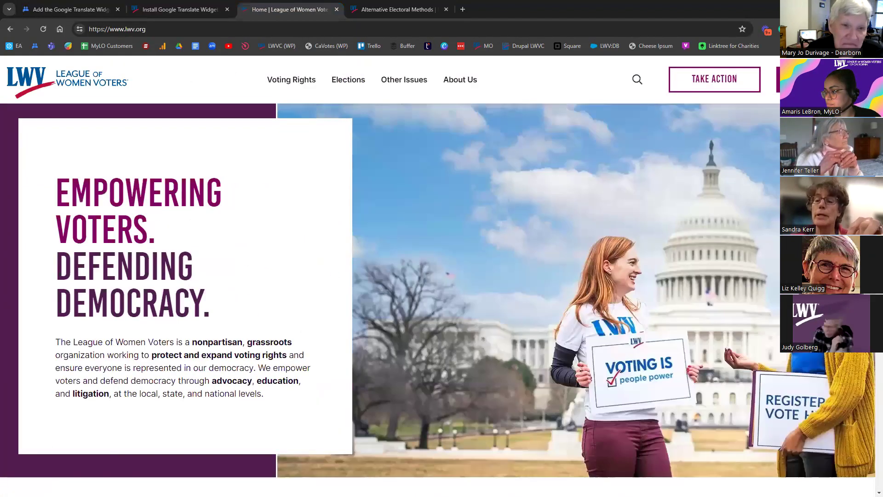
- Open the League Management site from the national home page's footer and look through its resources, upcoming events and communications tools
scroll(437, 298, down, 15)
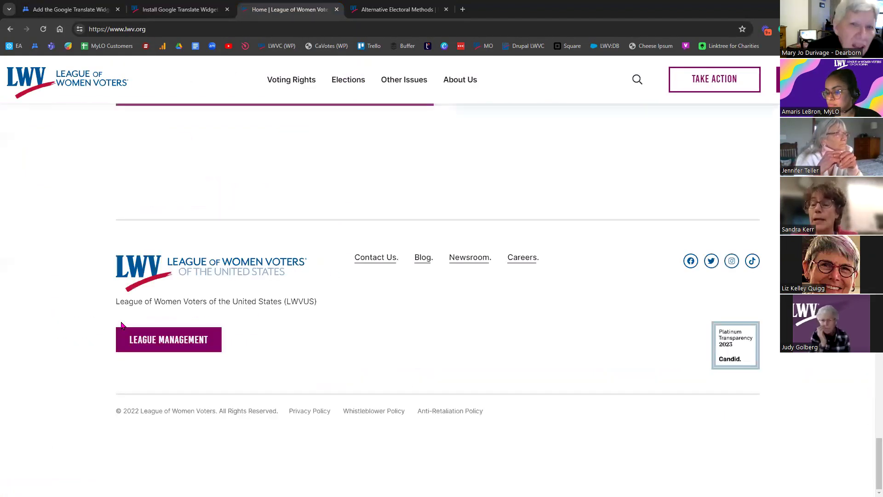
click(156, 350)
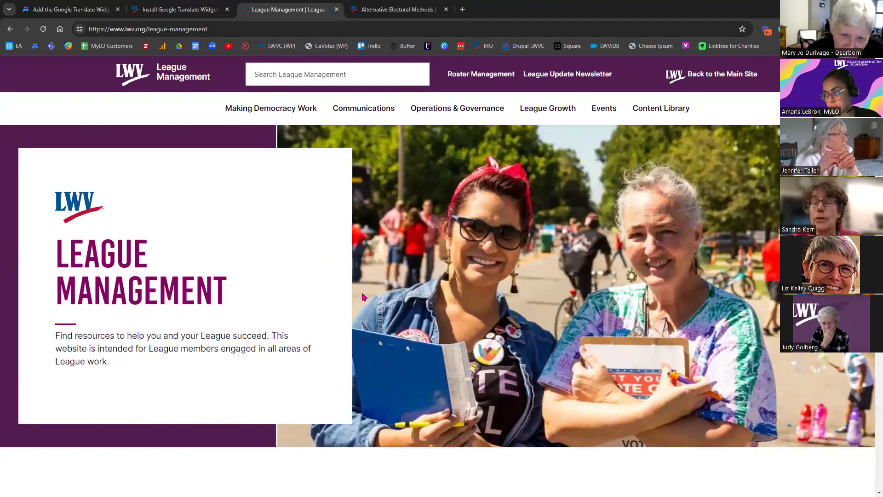
scroll(363, 297, down, 4)
scroll(127, 330, down, 2)
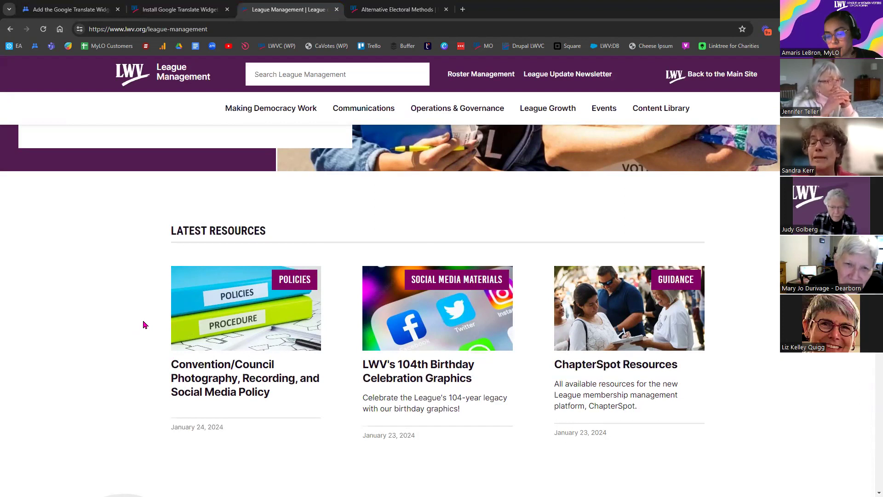
scroll(143, 325, down, 1)
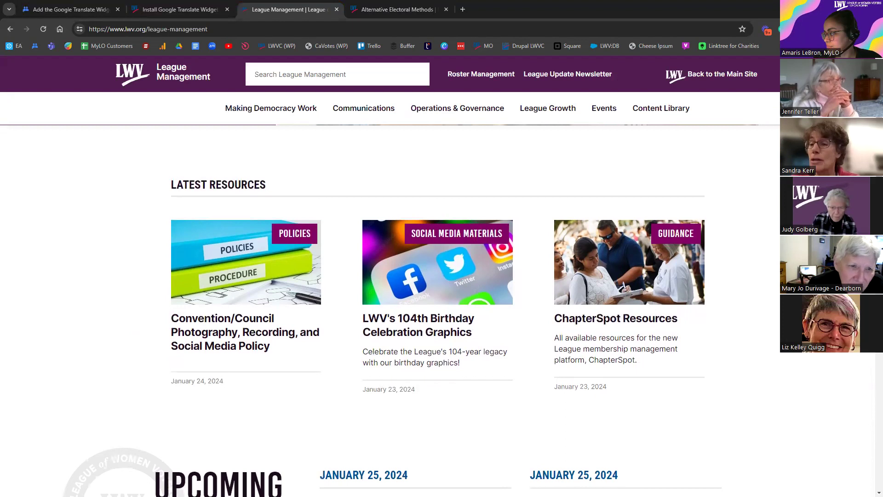
scroll(390, 310, down, 3)
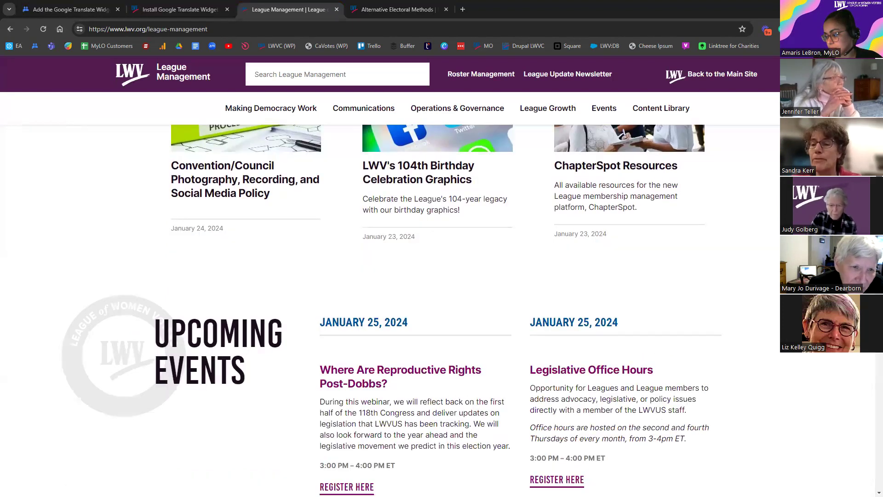
scroll(390, 310, down, 6)
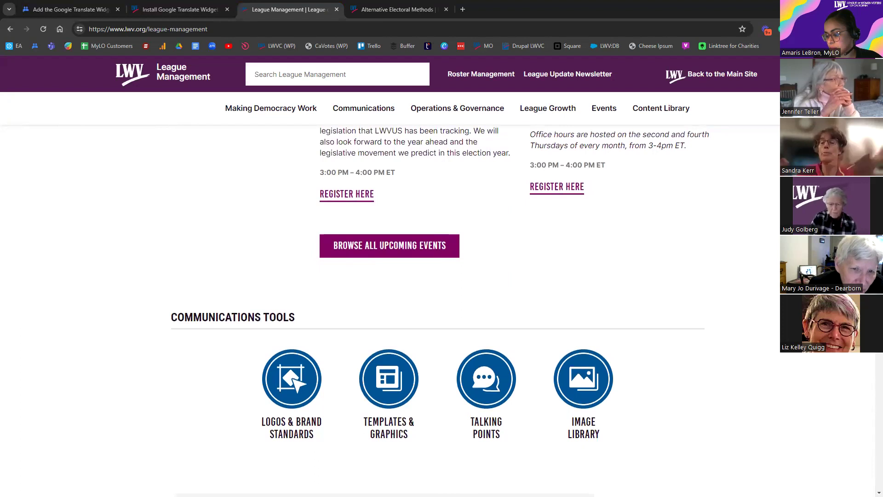
scroll(166, 307, up, 8)
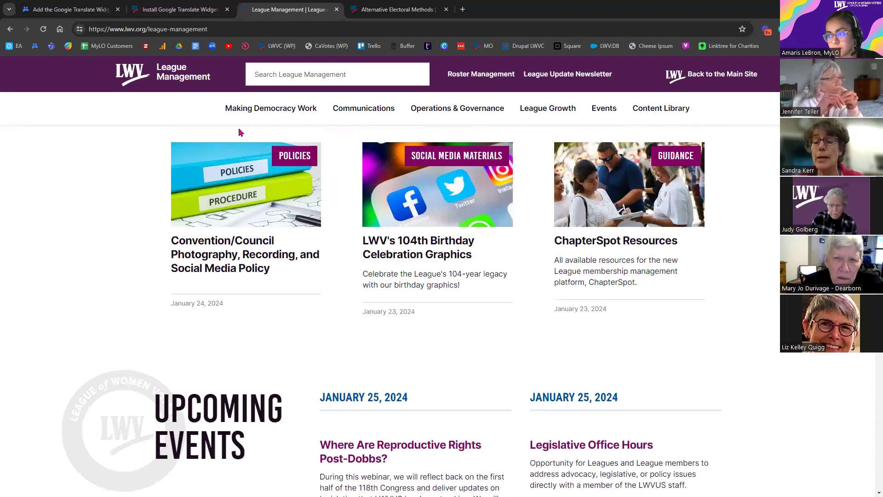
- Search the League Management site for "electoral process" and look through the results and filter options
click(282, 72)
text(ele)
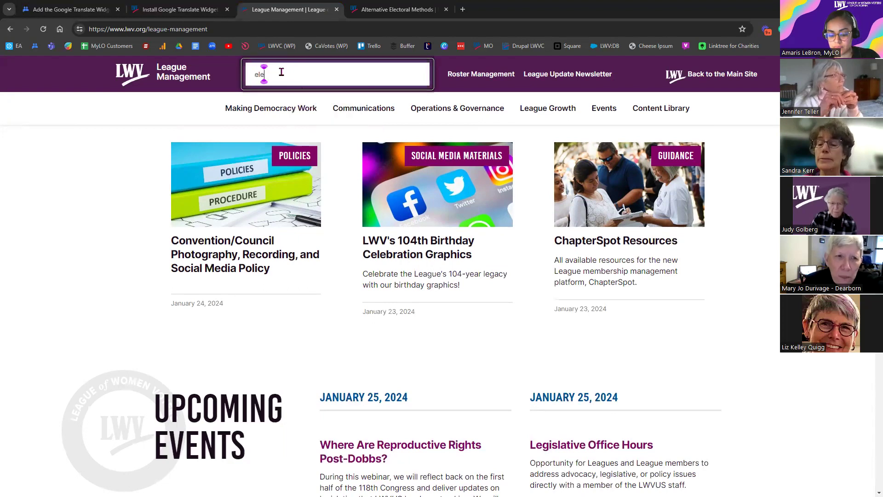
text(ctoral process)
key(Return)
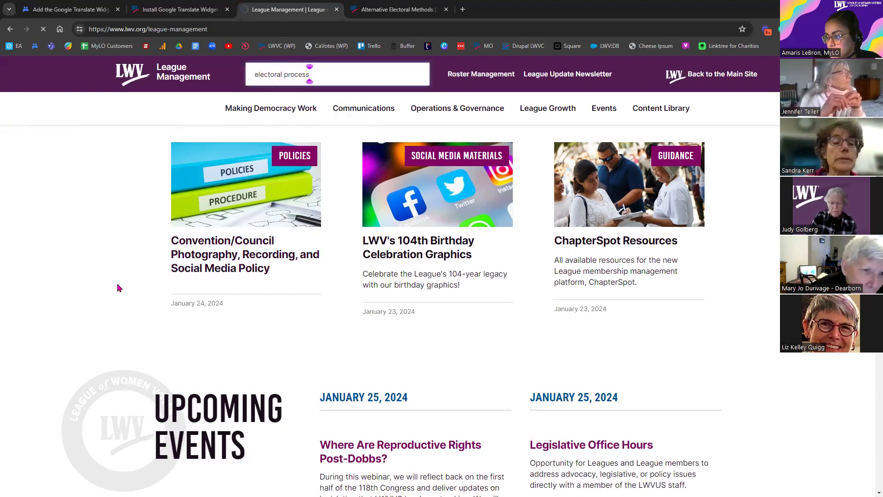
scroll(123, 304, down, 6)
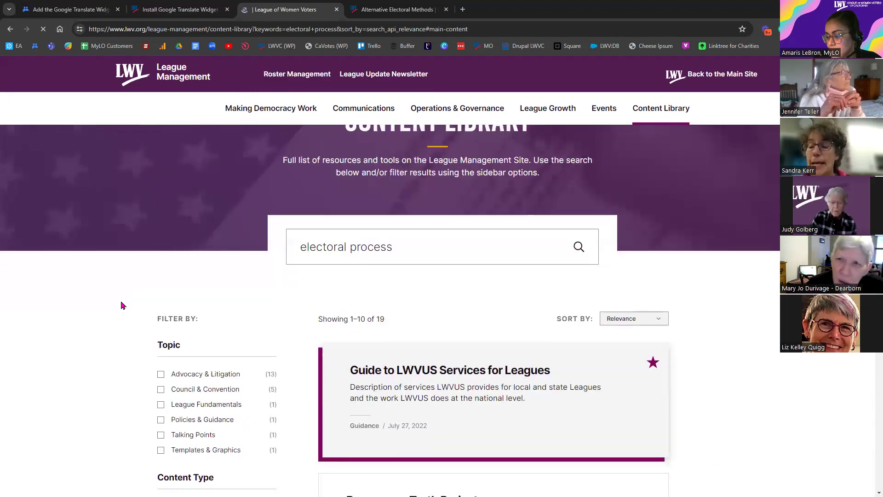
scroll(94, 358, down, 2)
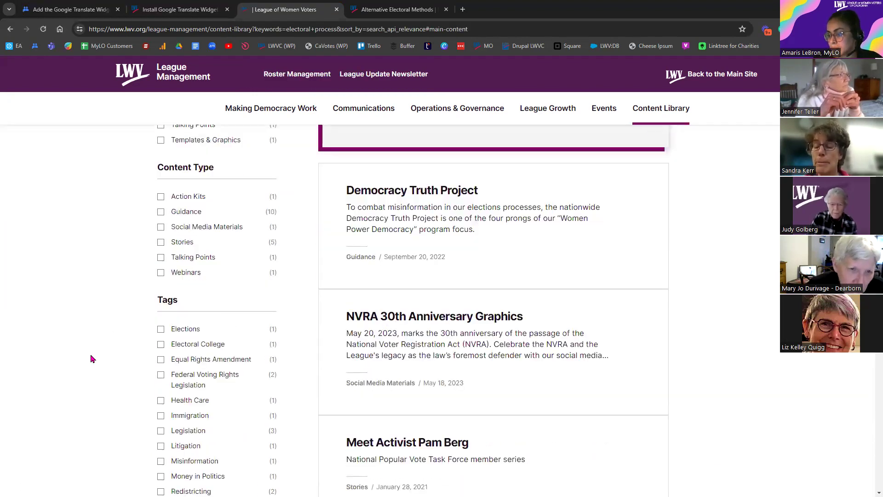
scroll(92, 359, down, 4)
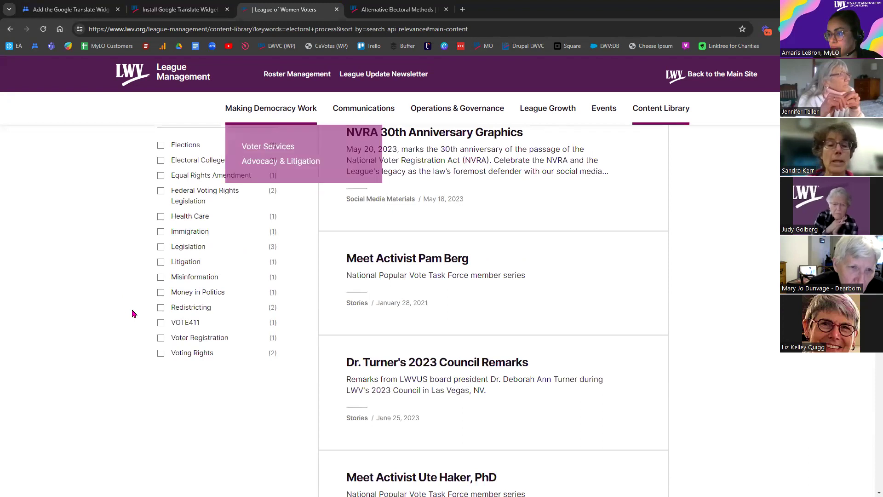
- Search the Content Library for "national popular vote" in place of the current keywords
scroll(134, 309, up, 12)
click(288, 307)
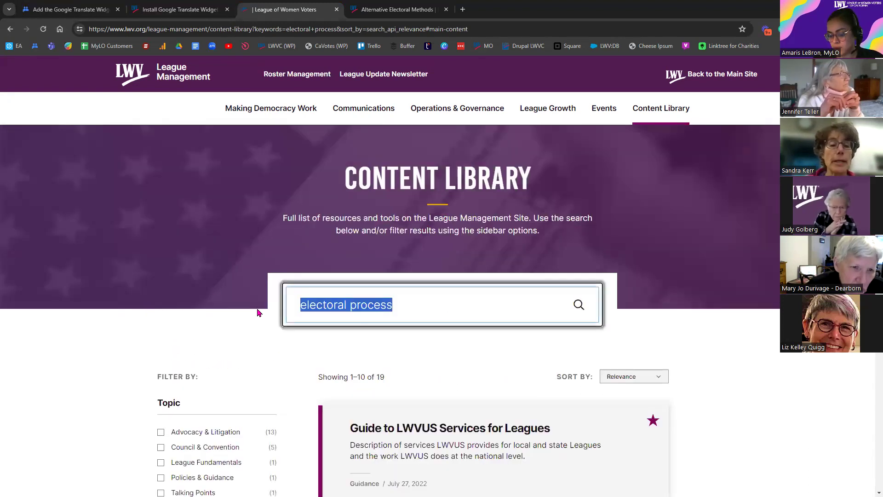
text(national p)
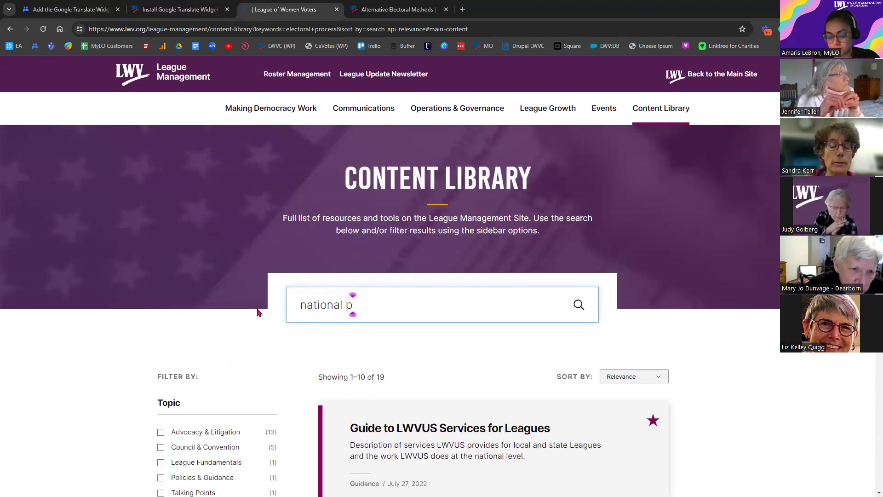
text(opular vote)
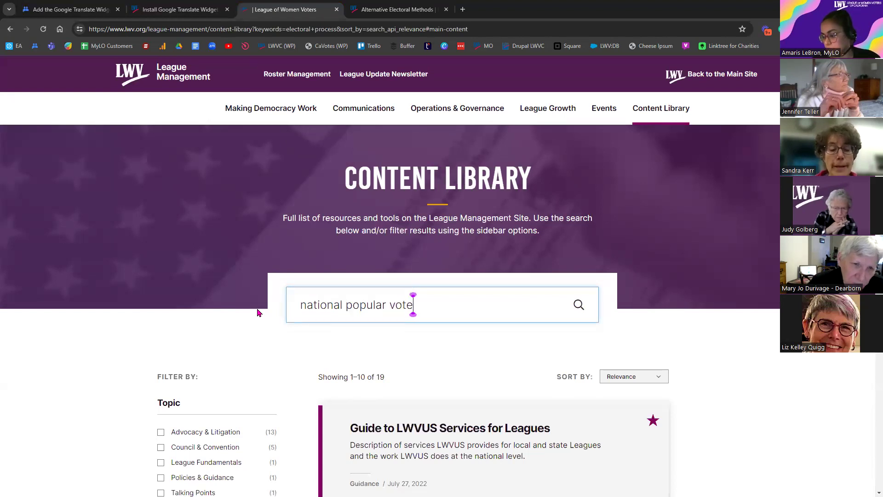
key(Return)
- Look through the national popular vote results and open the Abolishing the Electoral College Resources action kit
scroll(251, 278, down, 2)
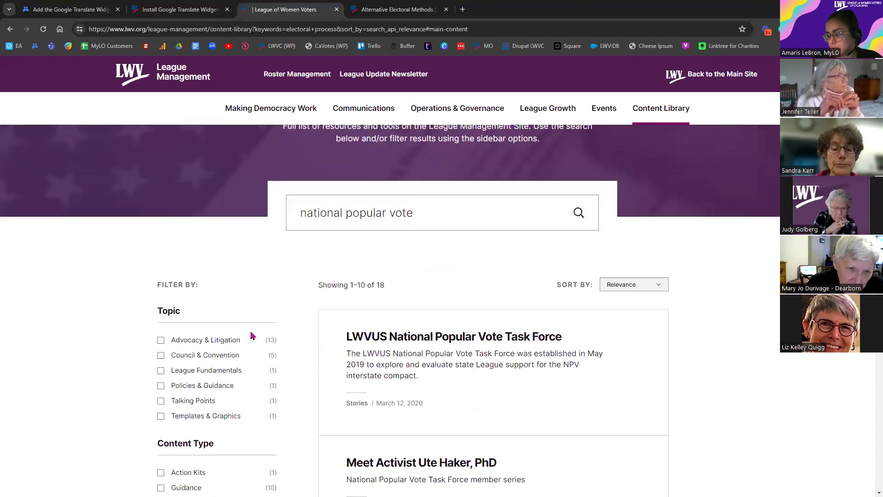
scroll(489, 343, down, 3)
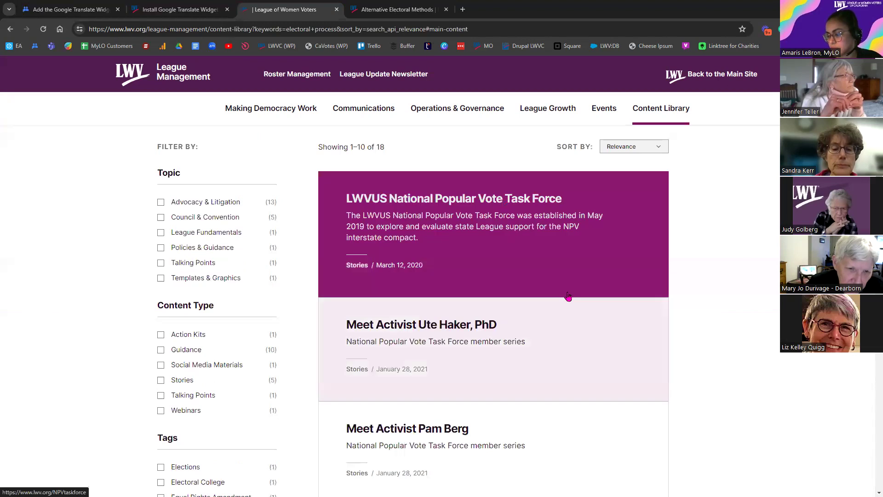
scroll(566, 248, down, 9)
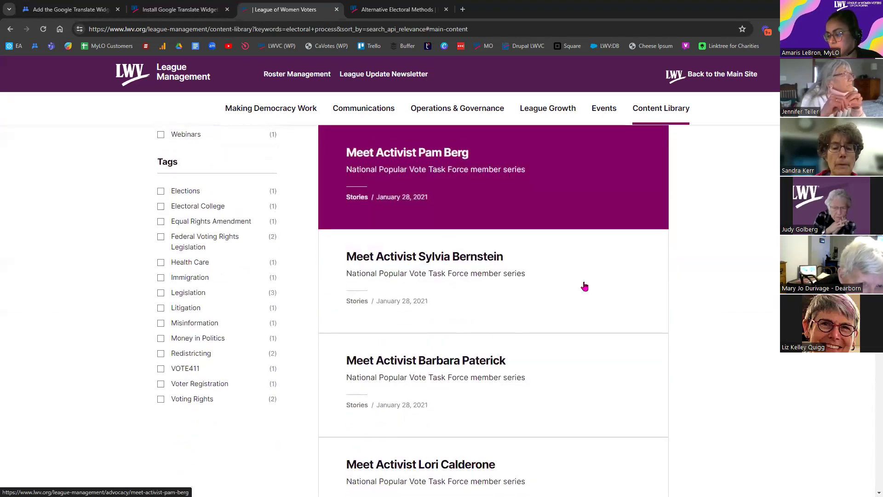
scroll(583, 292, down, 3)
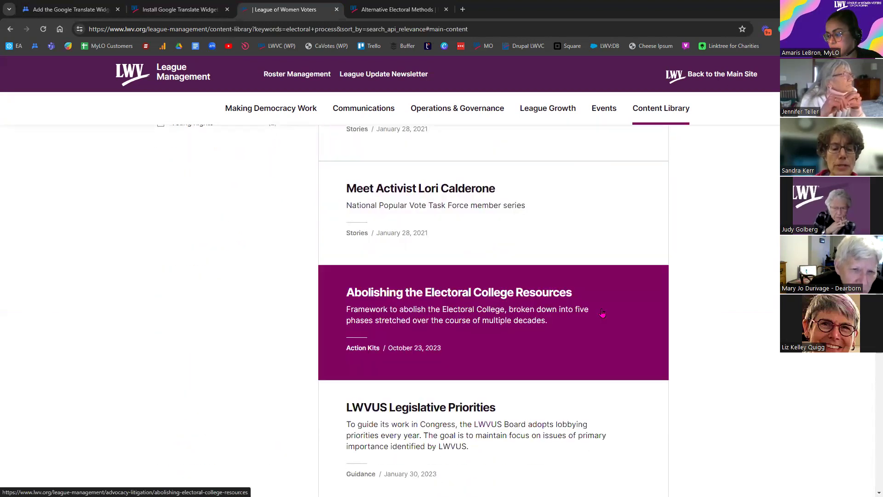
click(477, 320)
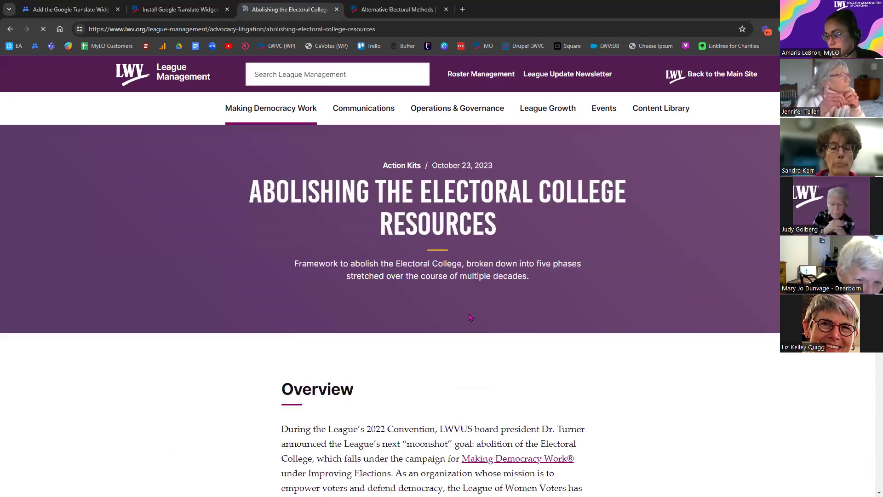
- Read the action kit's overview and its five-phase framework, including the section on adopting the NPV Compact
scroll(213, 295, down, 4)
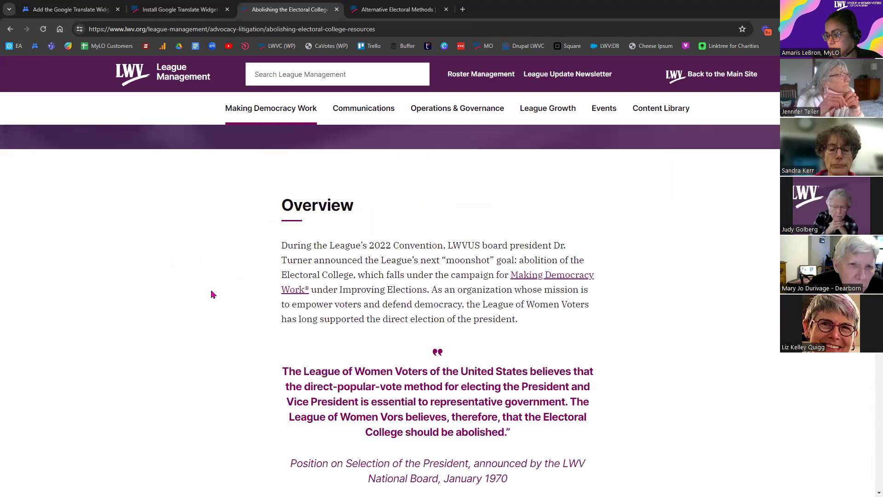
scroll(212, 294, down, 8)
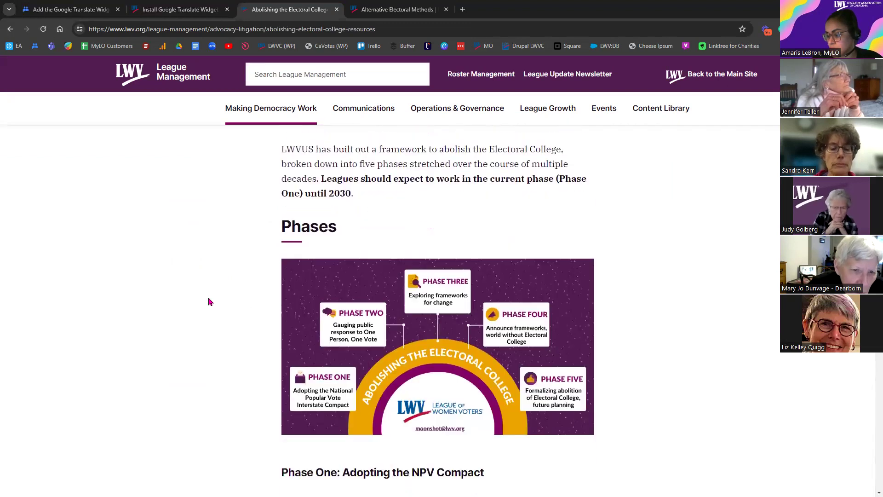
scroll(207, 306, down, 4)
scroll(206, 305, down, 4)
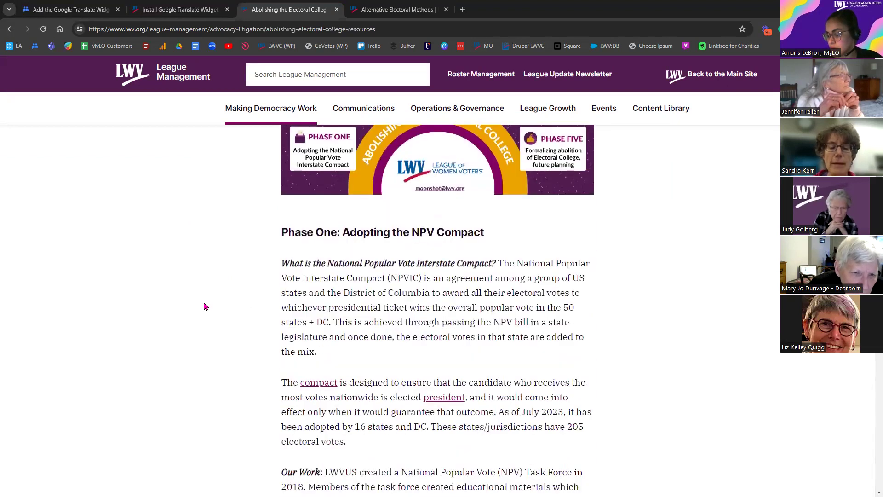
scroll(437, 310, up, 6)
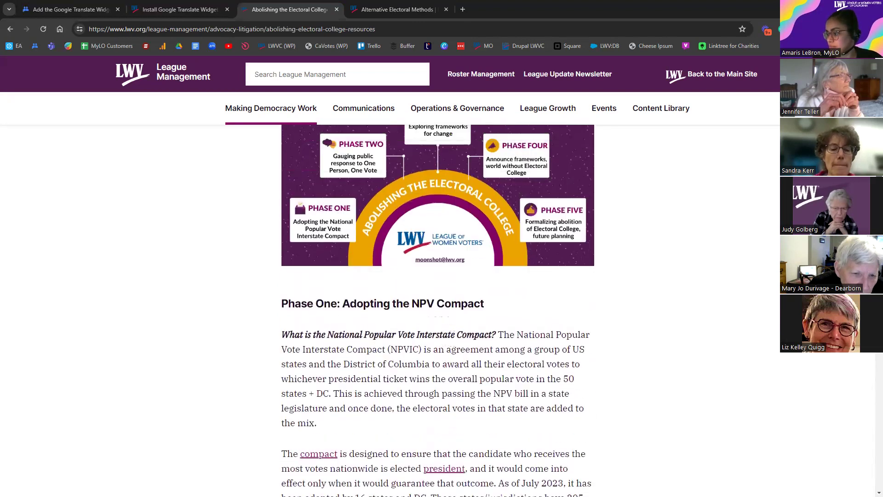
scroll(437, 310, down, 1)
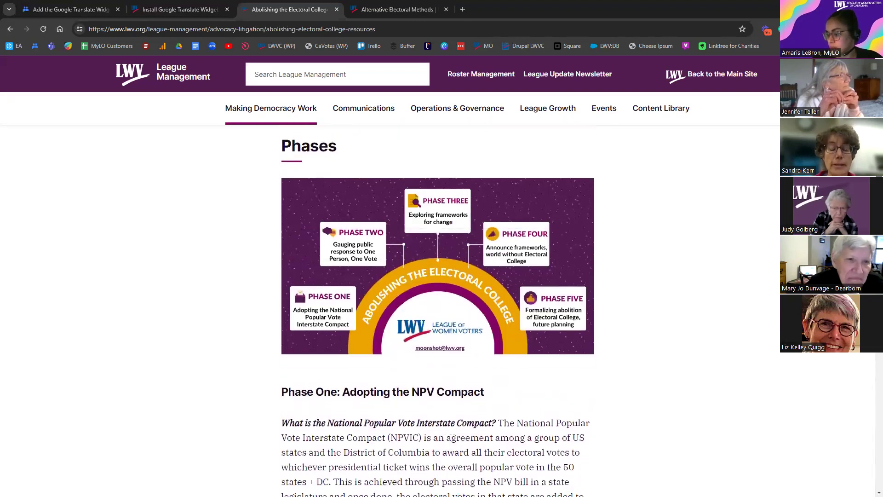
scroll(437, 310, down, 10)
scroll(438, 310, down, 6)
scroll(437, 310, down, 9)
- Go to the kit's PowerPoint and brochure resources, select the page's full web address and switch to the other window
scroll(351, 294, down, 5)
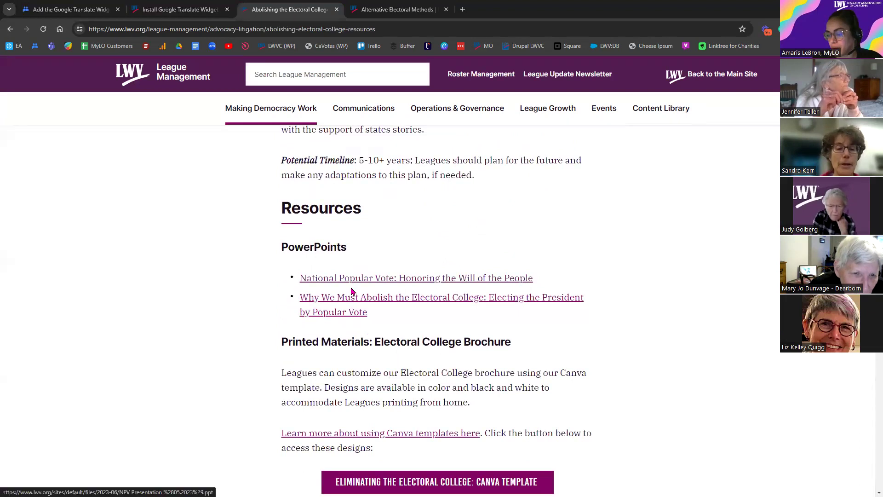
scroll(276, 394, down, 1)
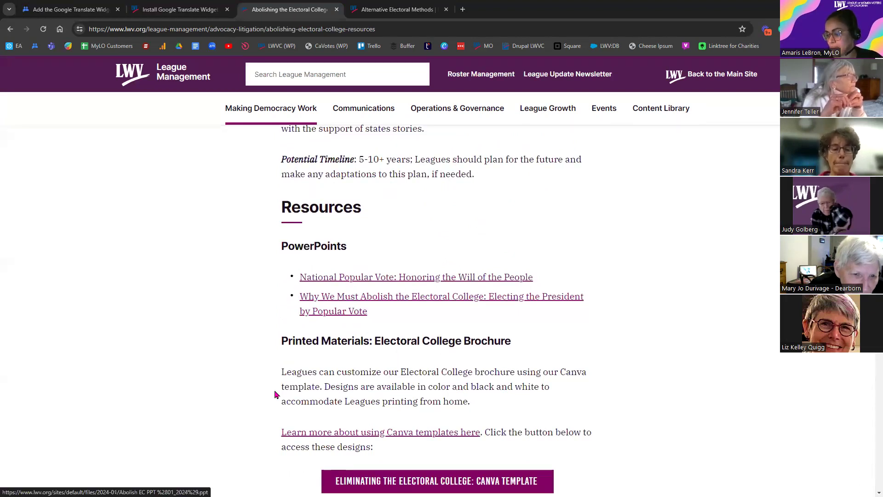
scroll(276, 395, down, 1)
click(232, 29)
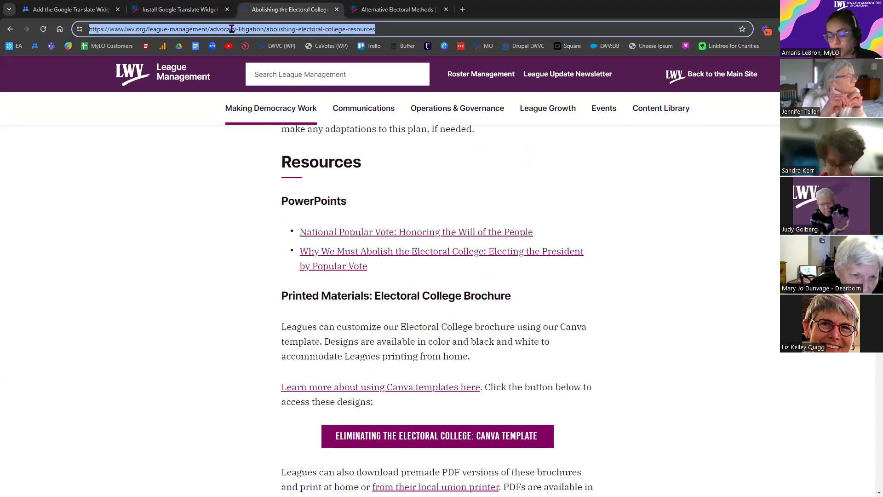
key(alt+Tab)
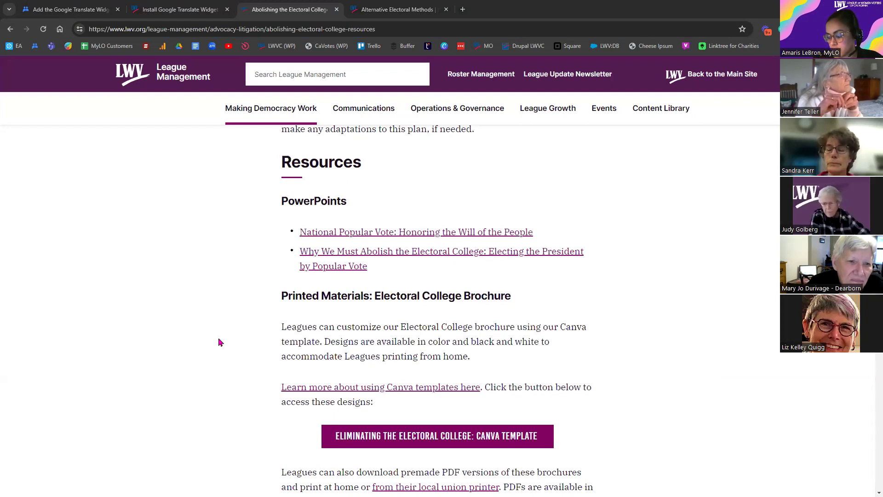
- Examine the brochure template and PDF links, the LWV Transformation section, the FAQ, the additional resources and the related content
scroll(216, 342, down, 2)
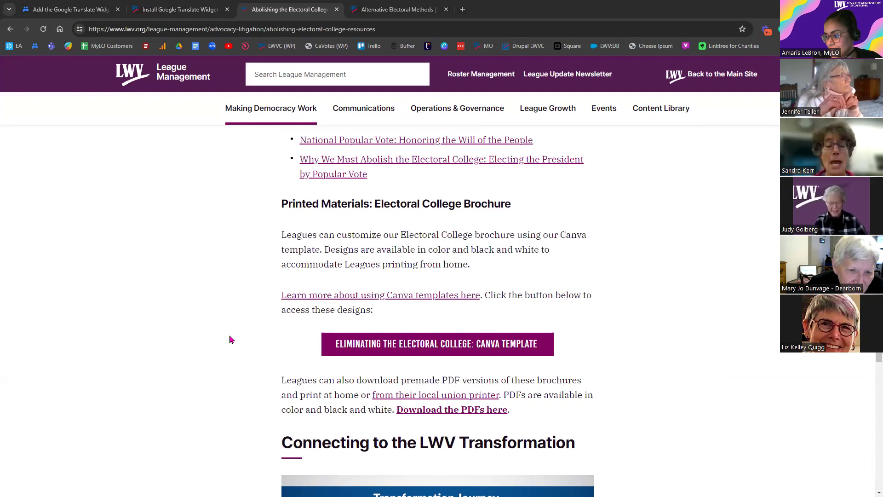
scroll(233, 341, down, 2)
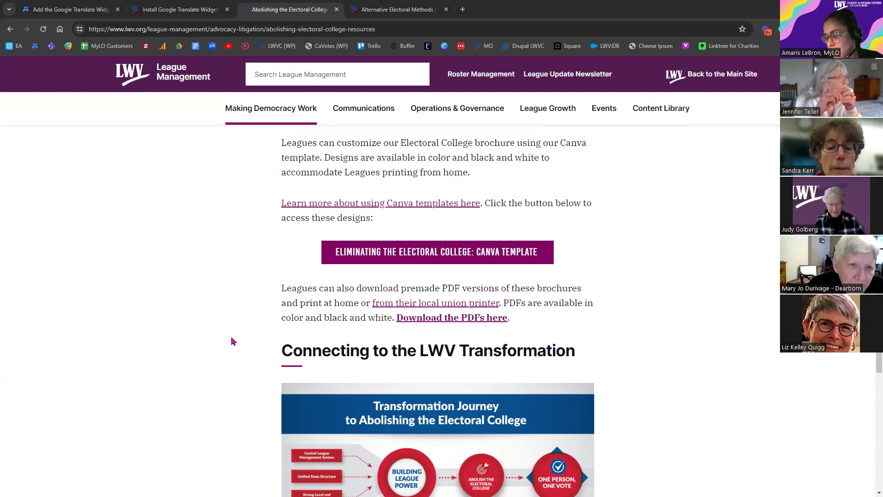
scroll(233, 341, down, 3)
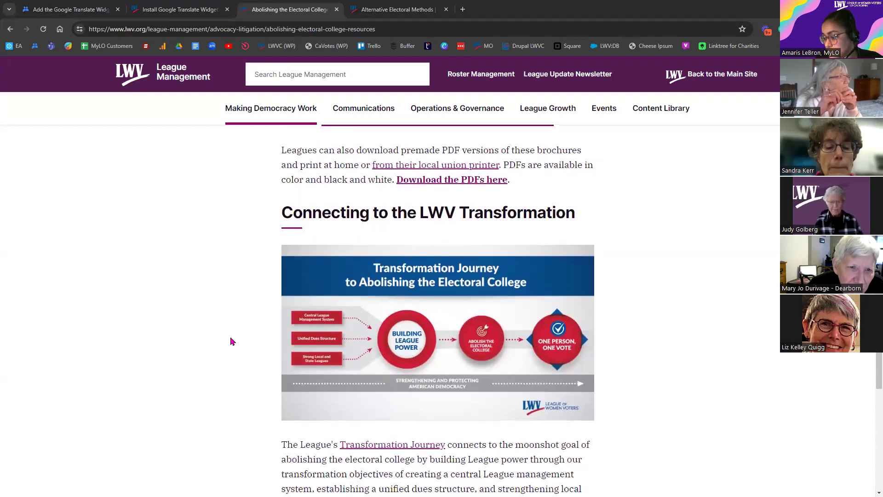
scroll(233, 341, down, 1)
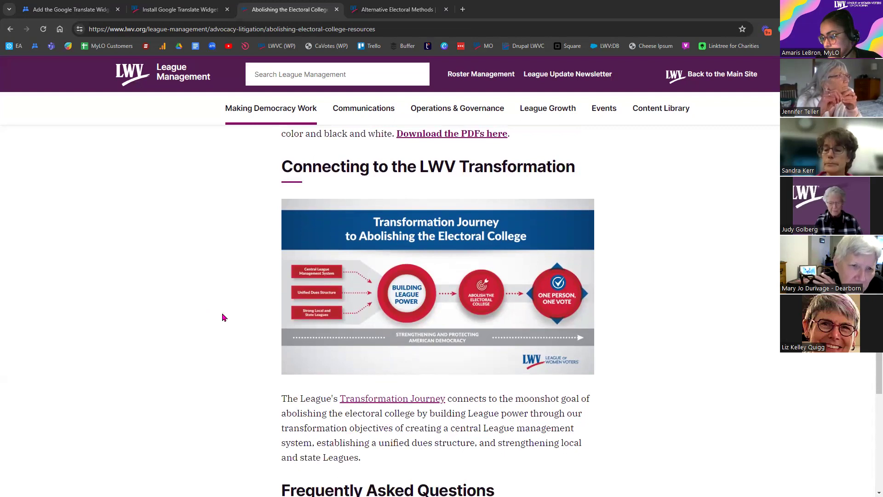
scroll(223, 317, down, 3)
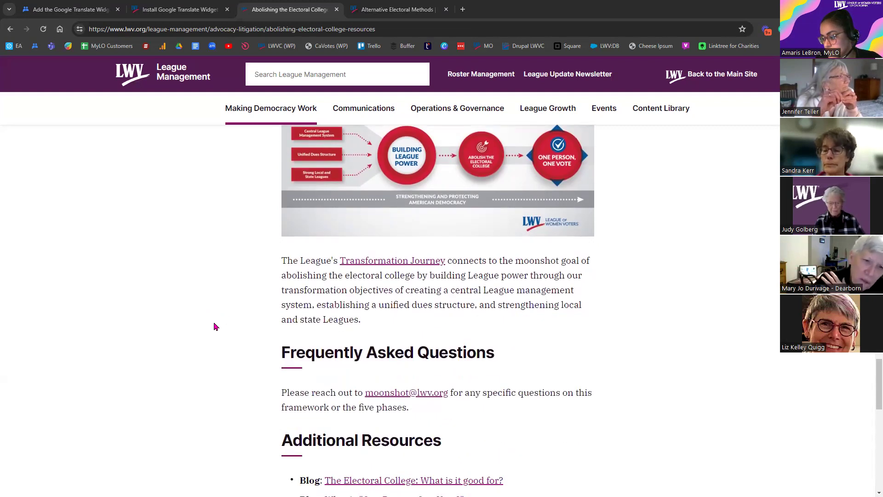
scroll(216, 331, up, 2)
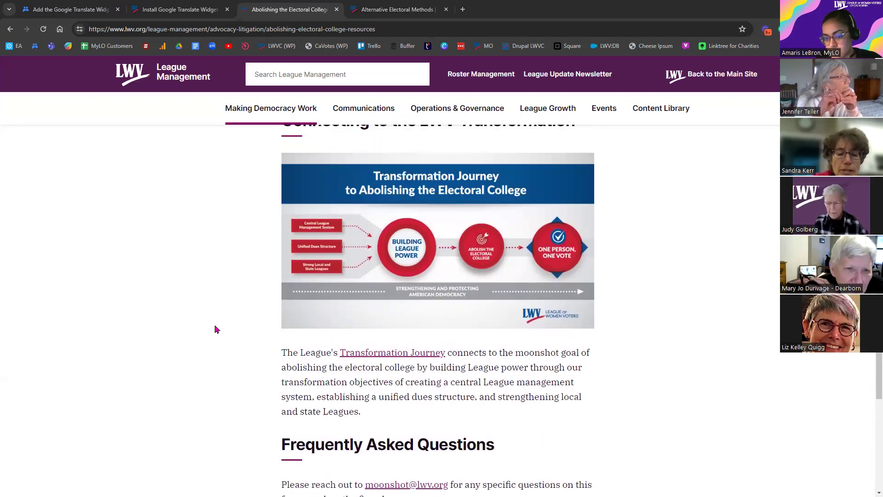
scroll(214, 328, up, 1)
scroll(214, 328, down, 3)
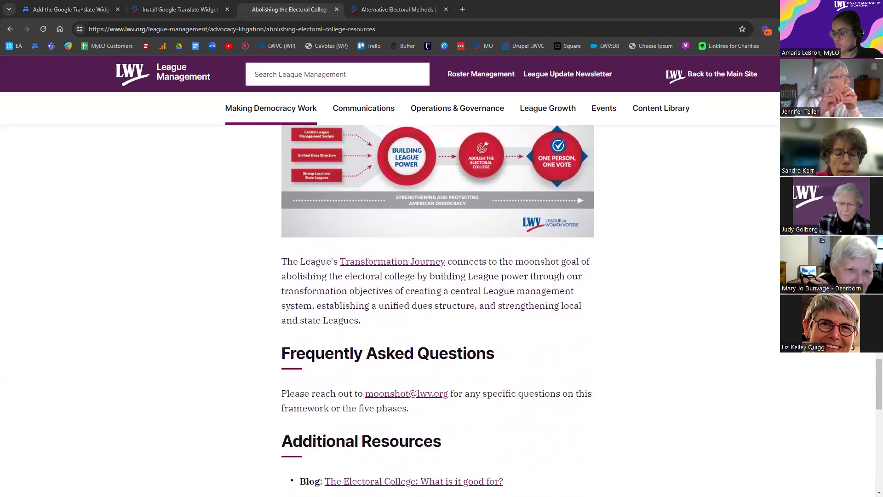
scroll(437, 299, down, 2)
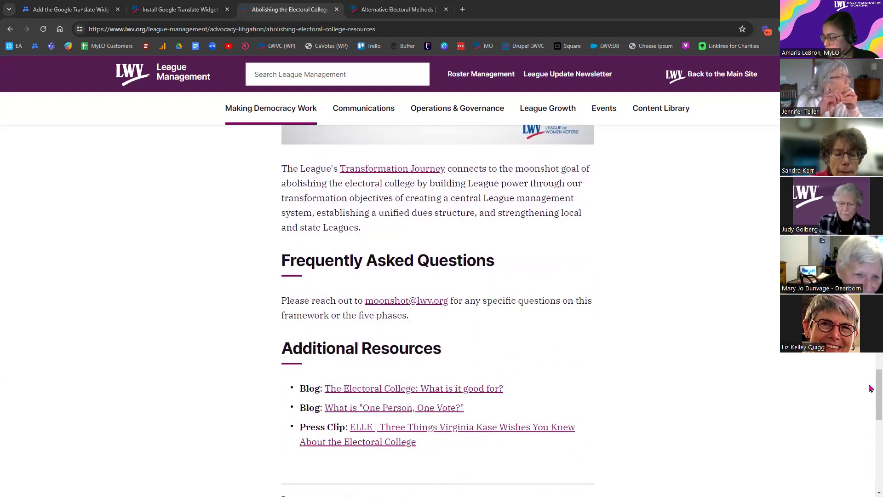
scroll(870, 388, down, 3)
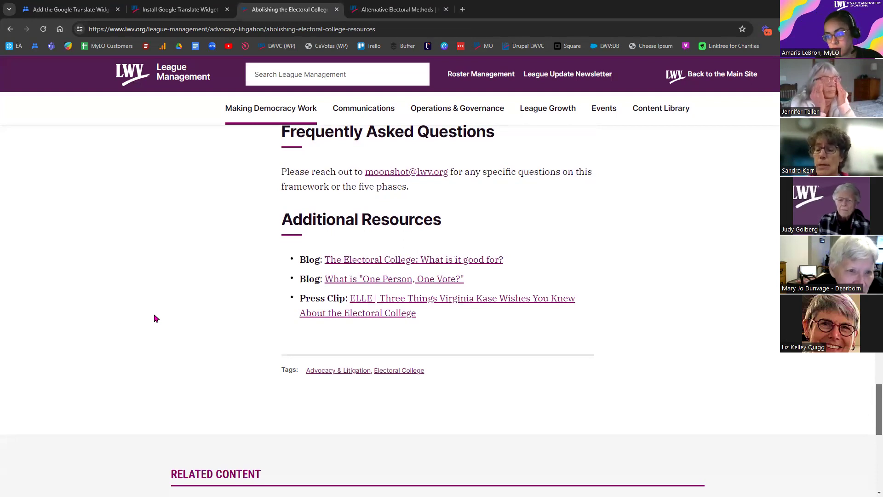
scroll(130, 322, down, 3)
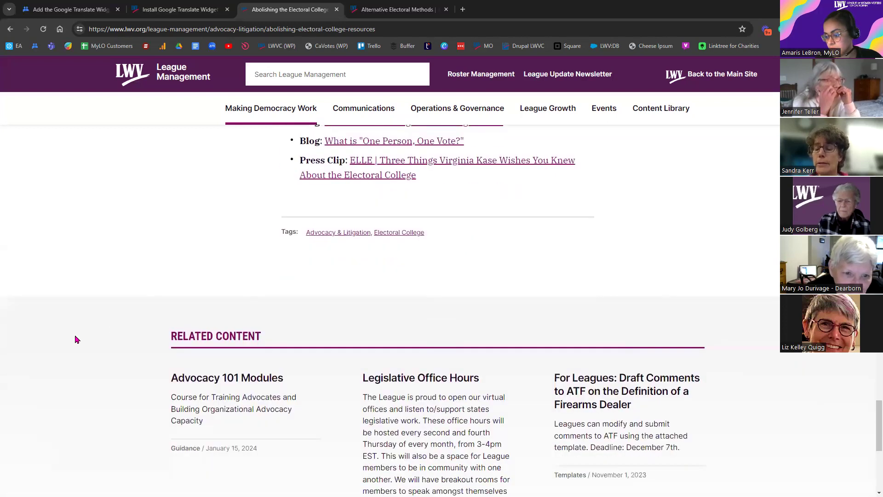
scroll(83, 338, down, 2)
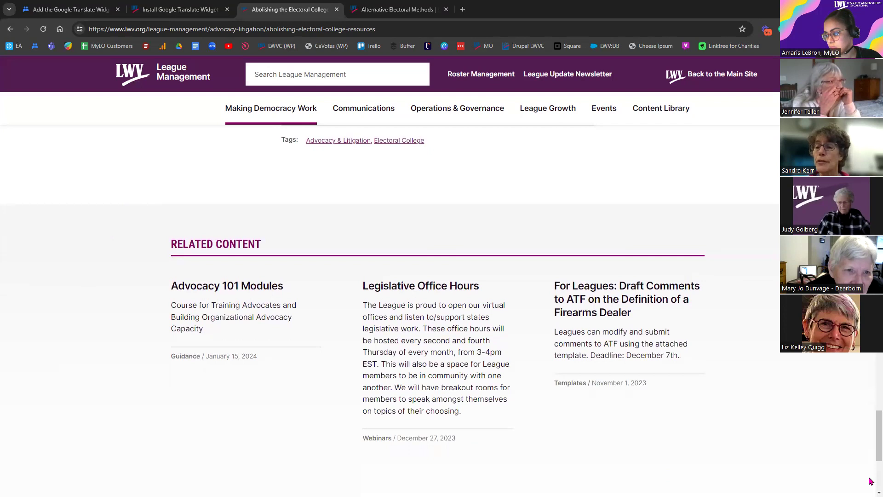
- Review the action kit back from its brochure and PowerPoint links through the phases to the page title
drag(870, 457, 870, 375)
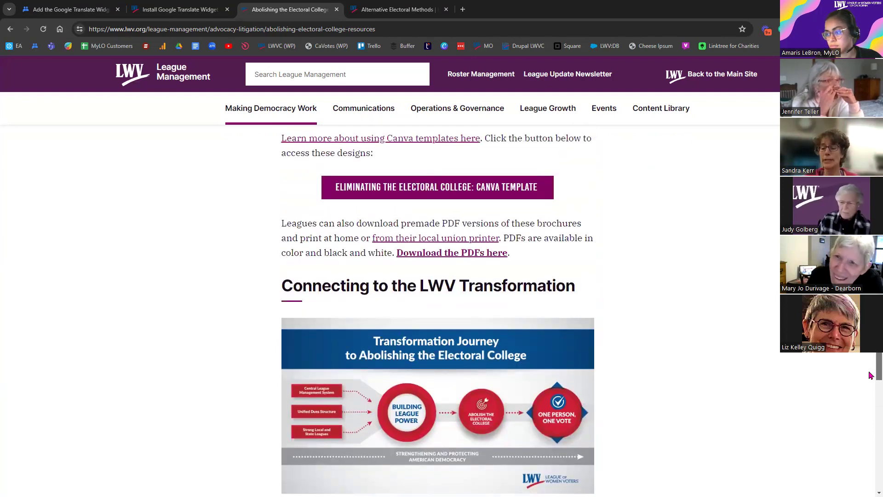
scroll(760, 322, up, 3)
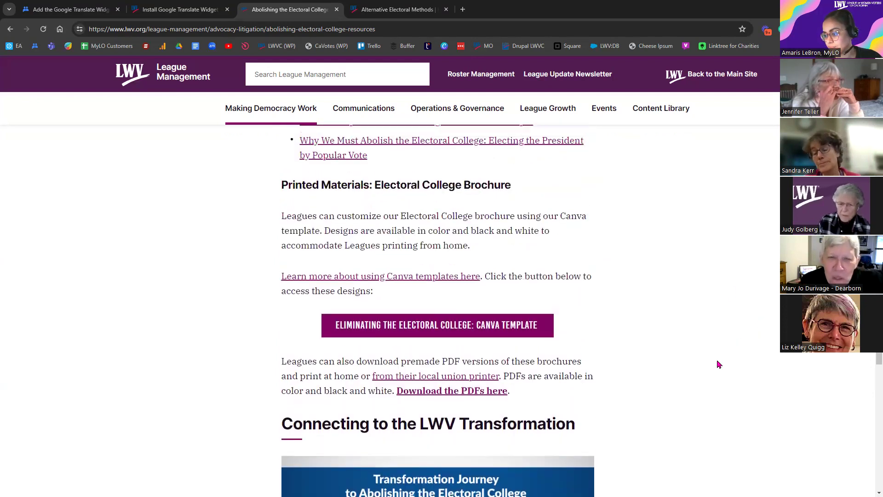
scroll(715, 366, up, 4)
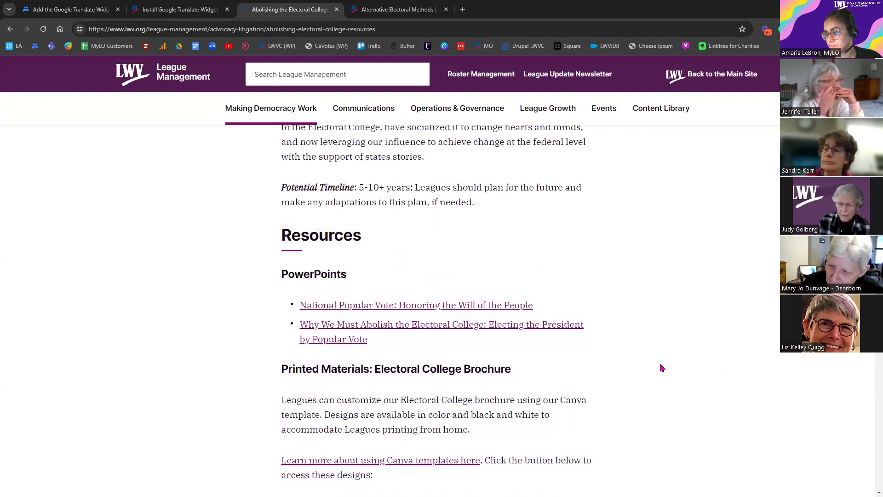
scroll(662, 368, up, 2)
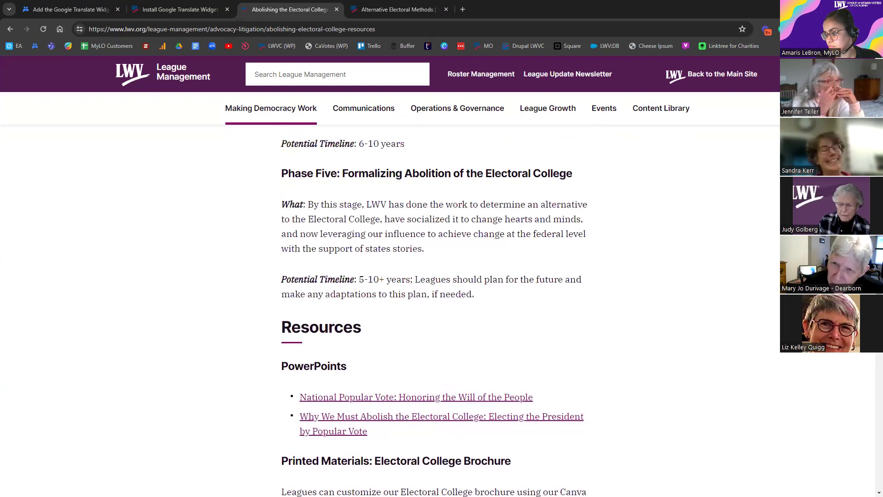
scroll(436, 310, up, 20)
scroll(437, 310, down, 6)
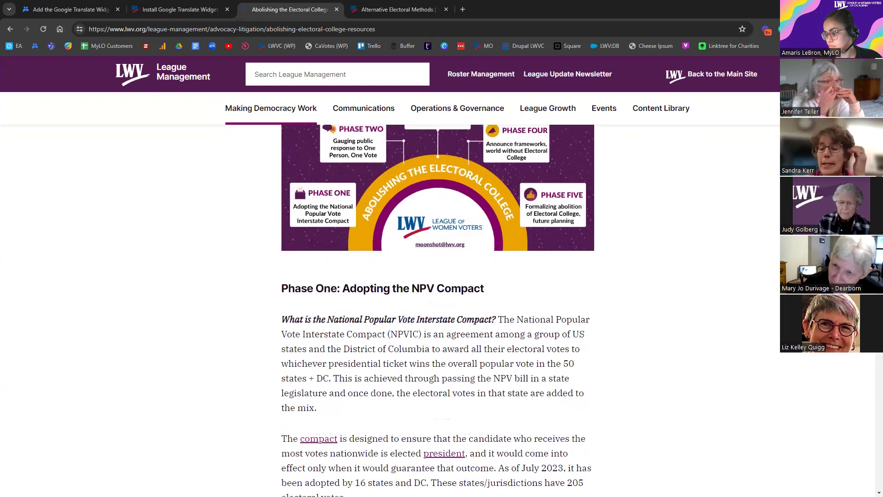
scroll(437, 310, up, 8)
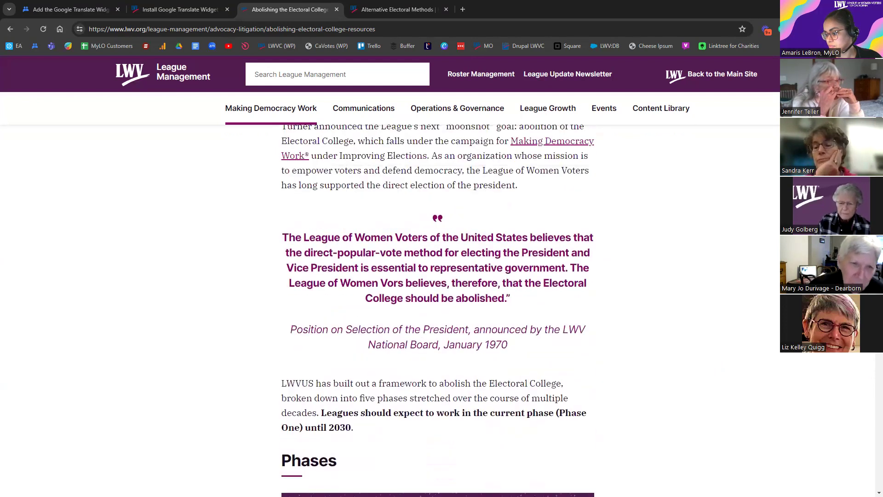
scroll(436, 310, up, 4)
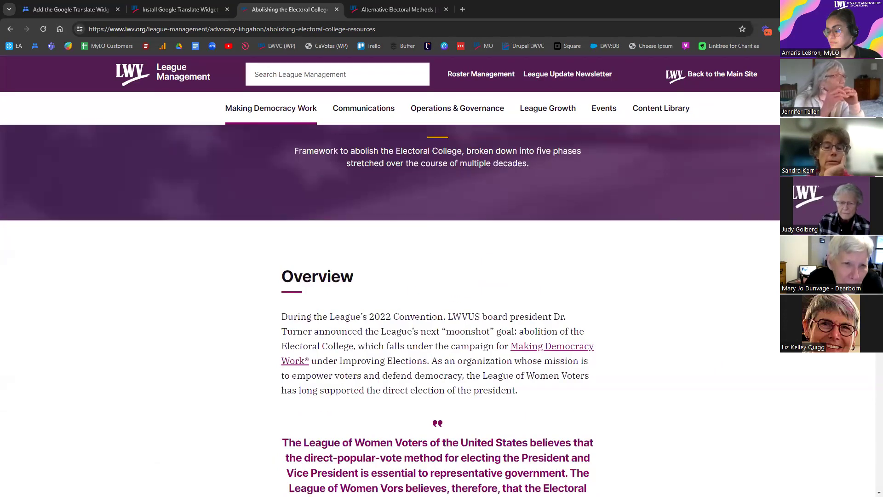
scroll(198, 389, down, 1)
scroll(197, 390, up, 3)
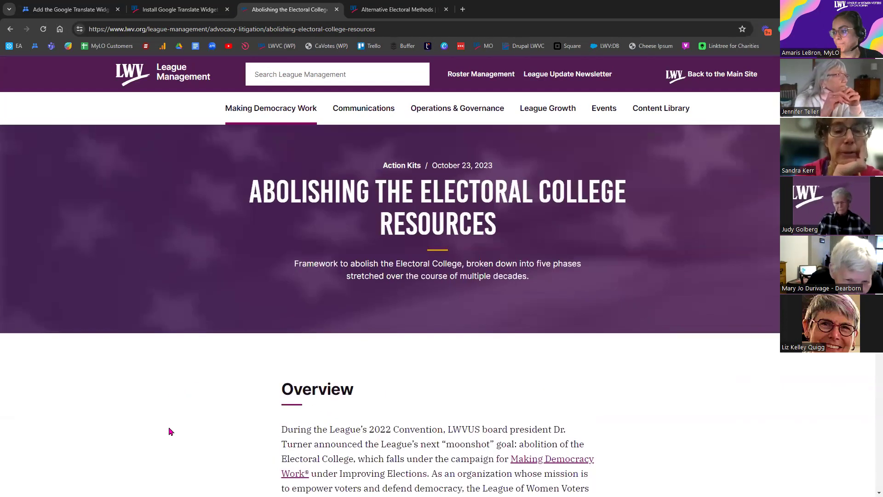